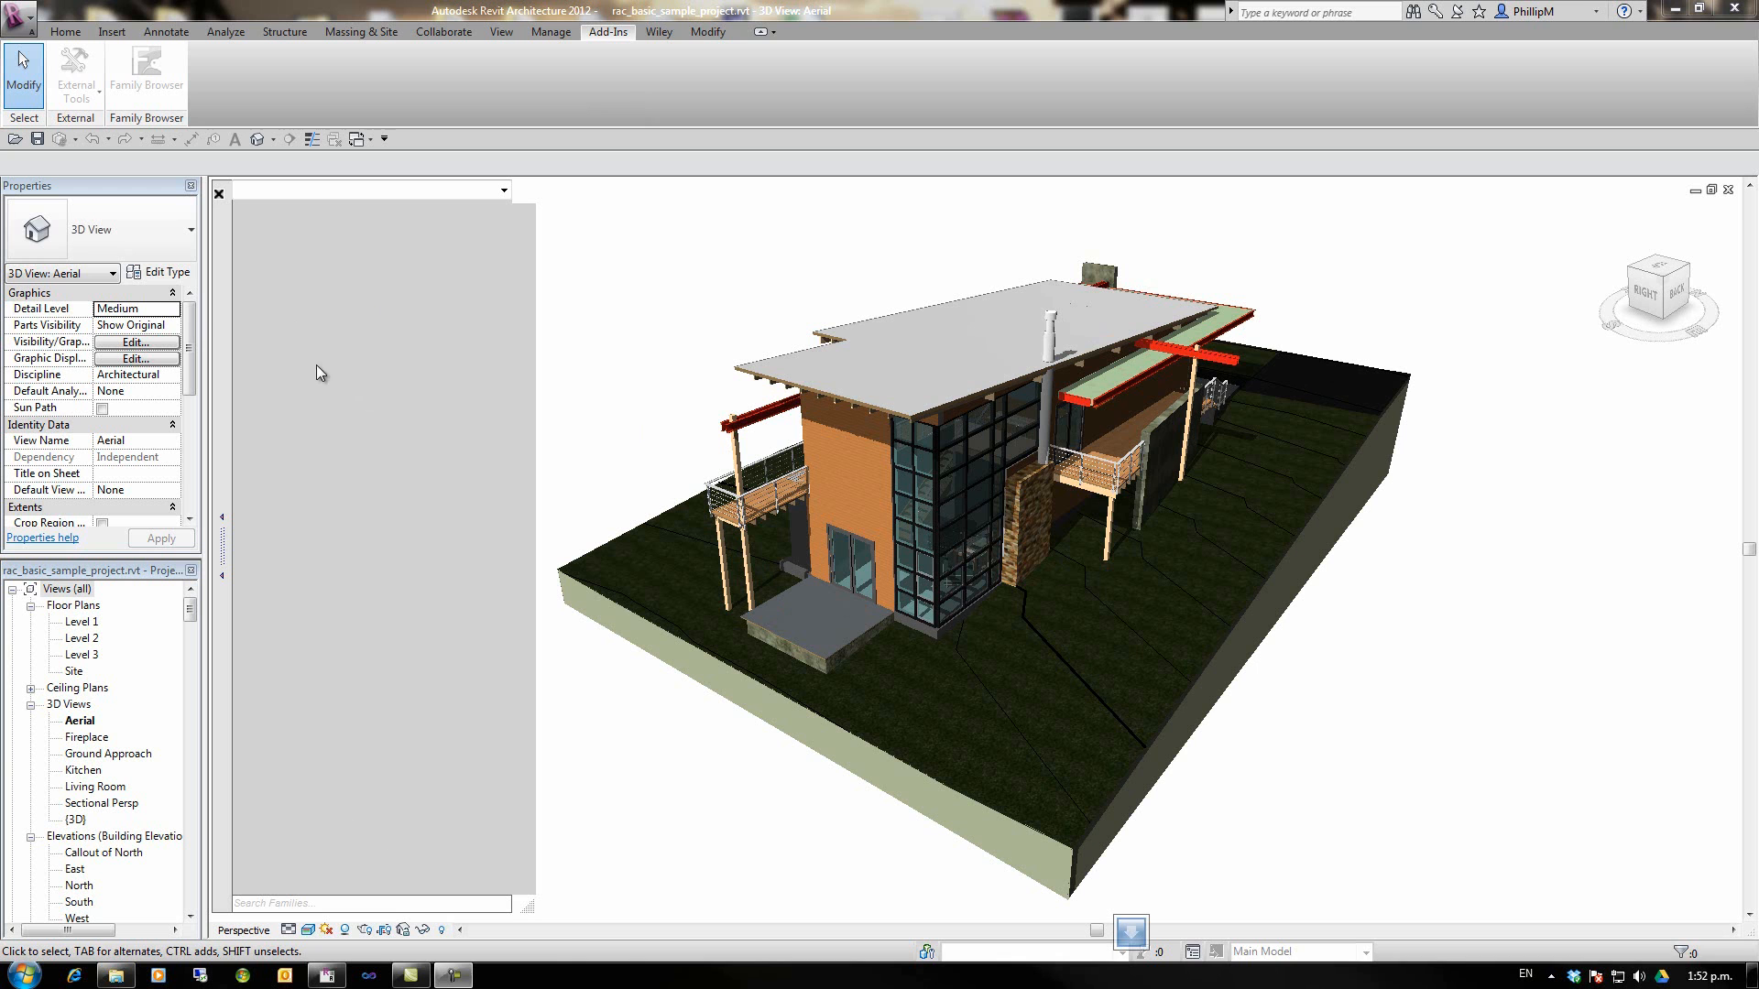
- Start a new group via Group Options and navigate to the SERVER's SharedDocs share
right_click(323, 341)
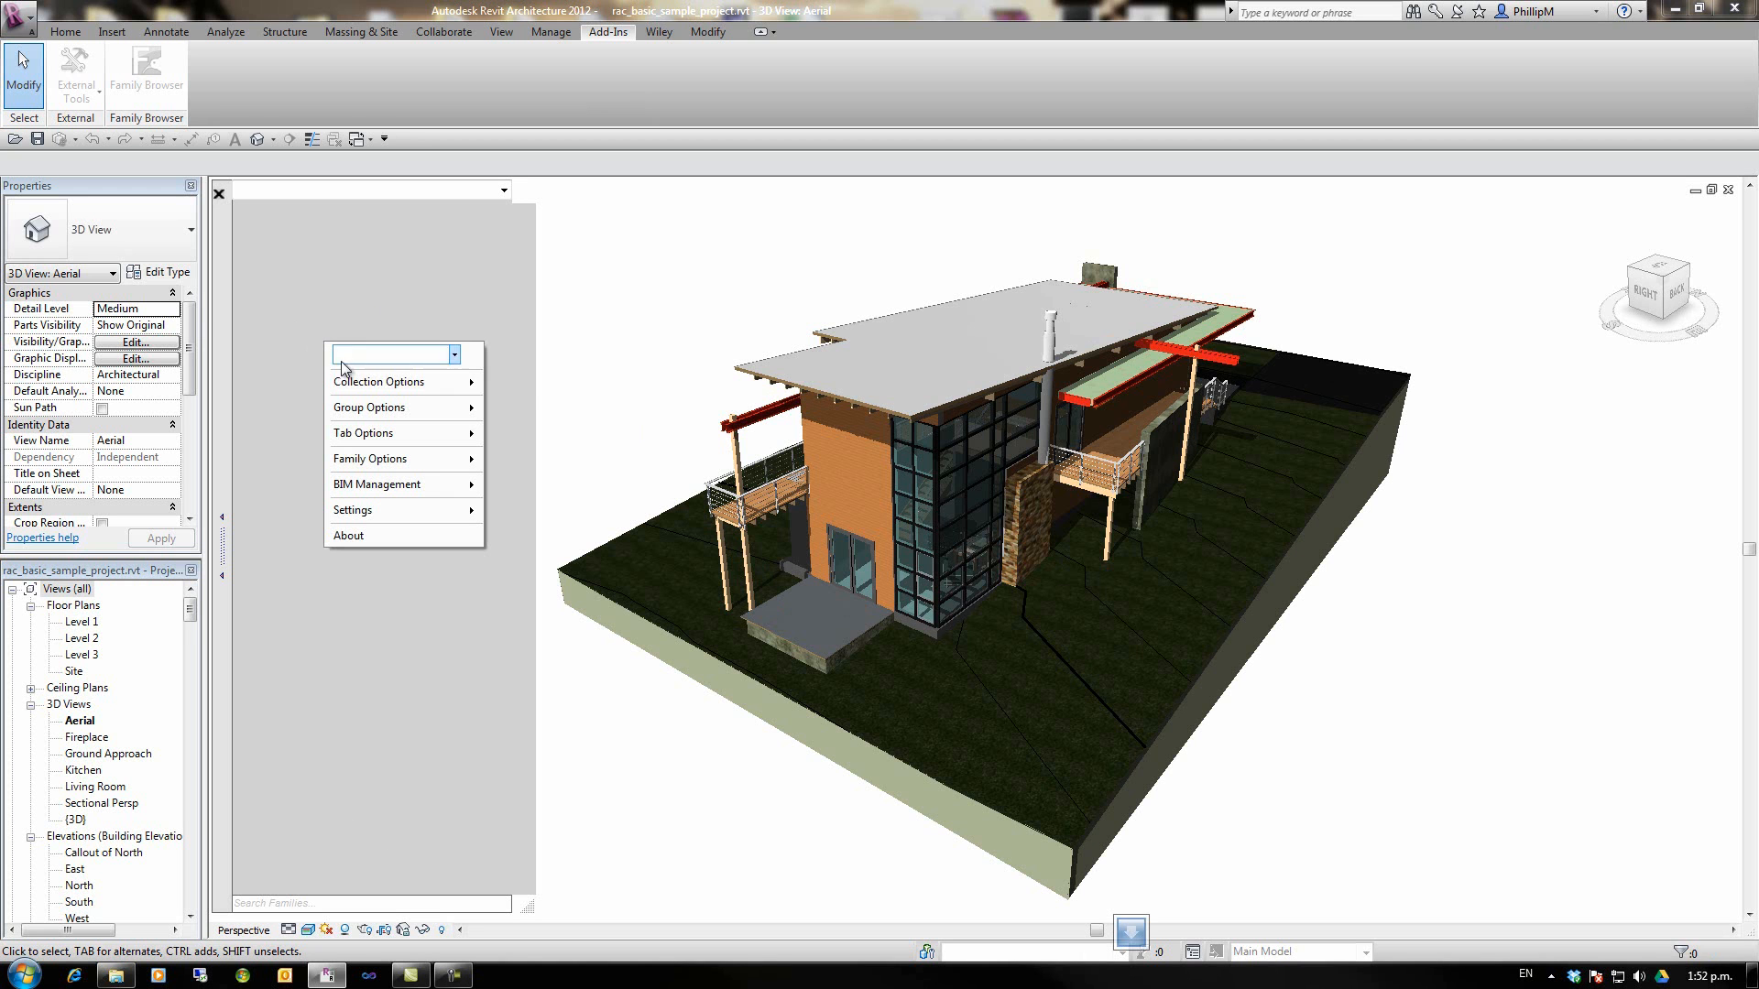
mouse_move(369, 407)
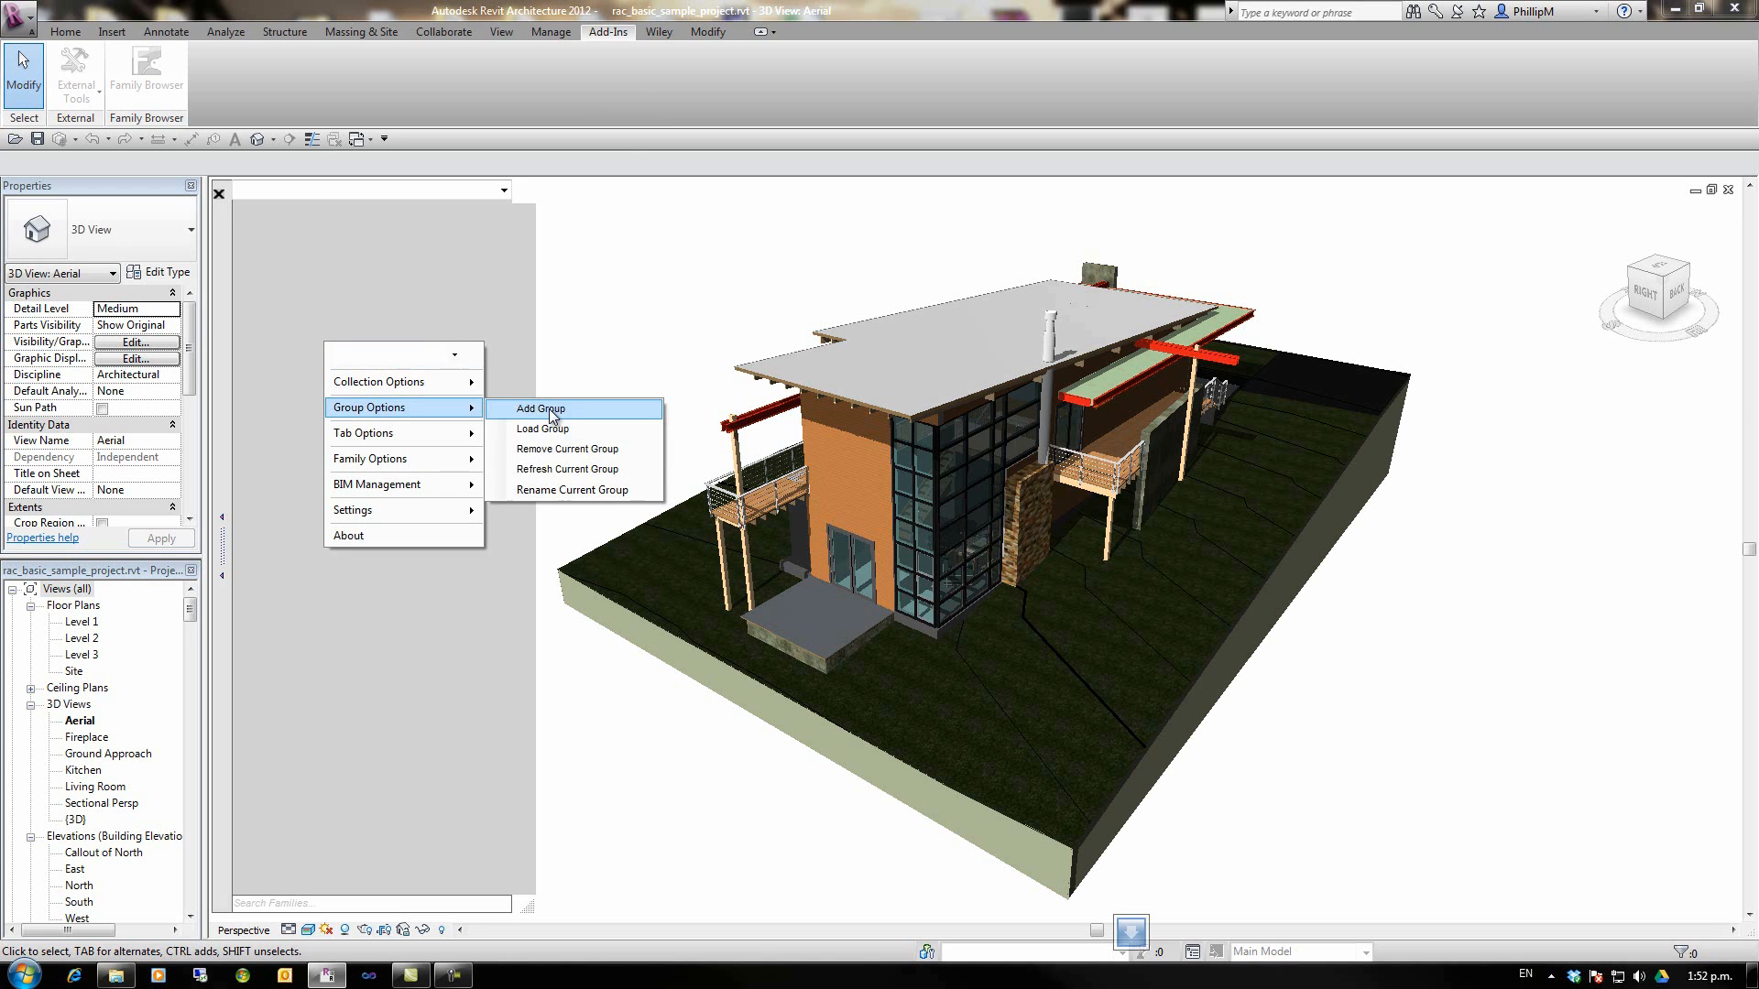
left_click(548, 409)
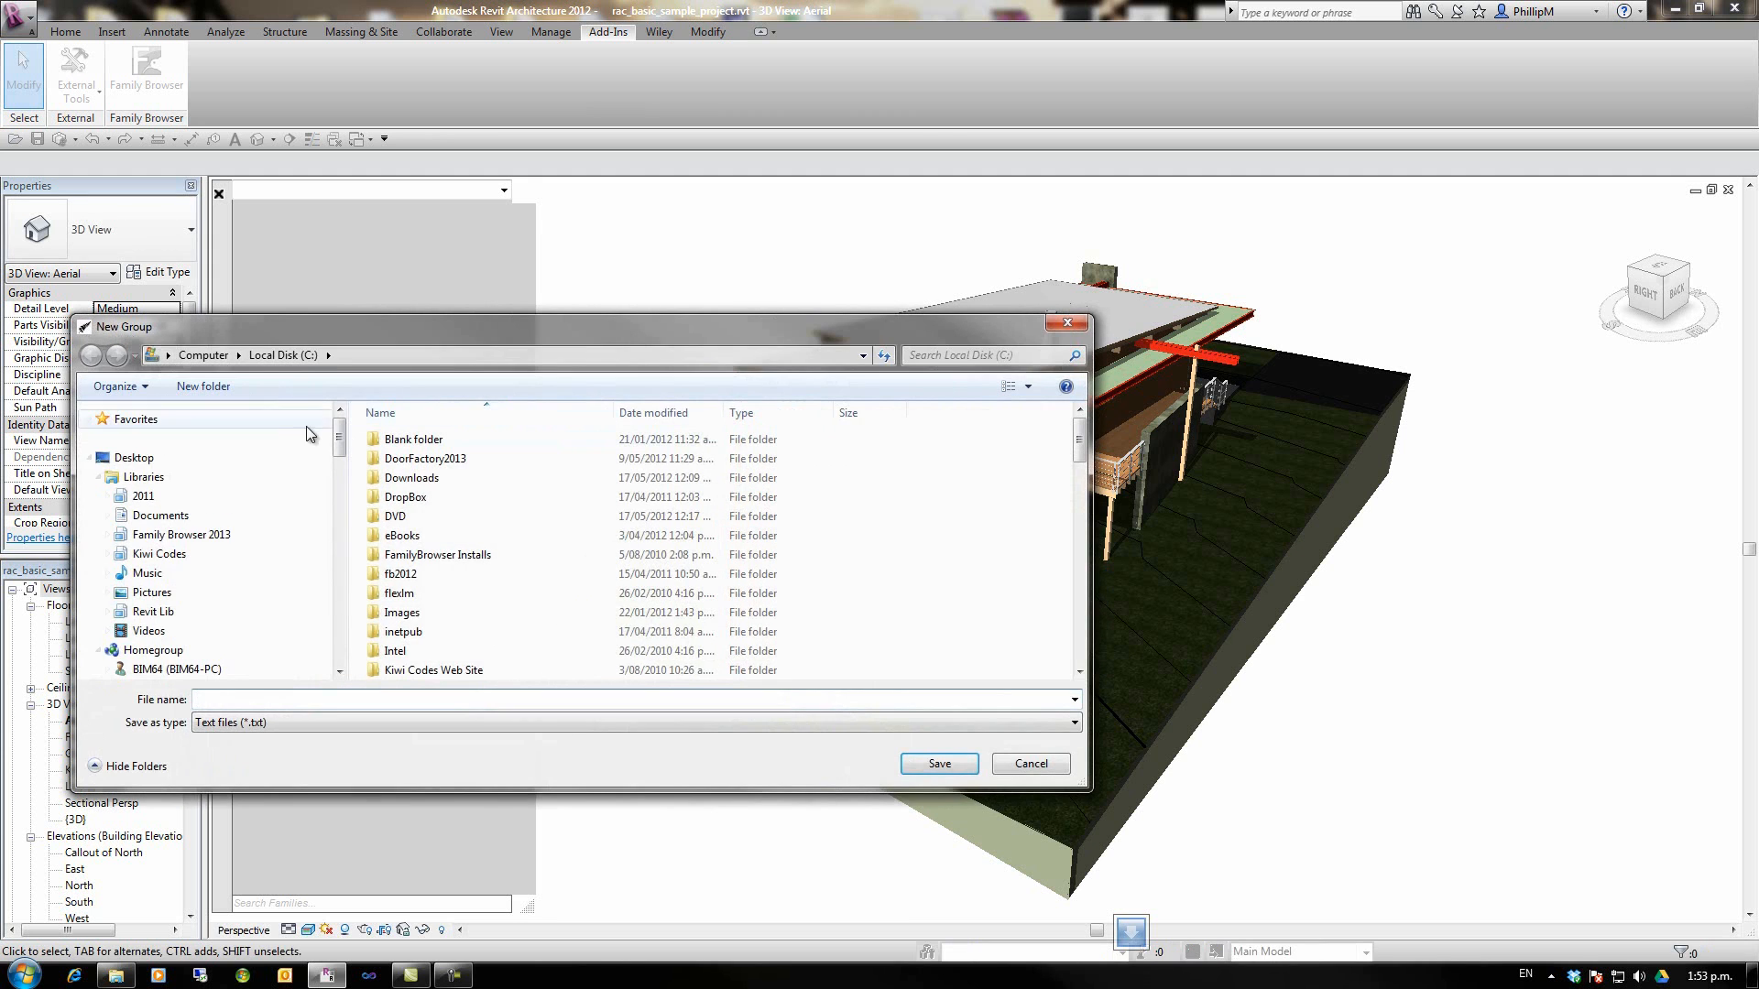
left_click_drag(340, 437, 339, 529)
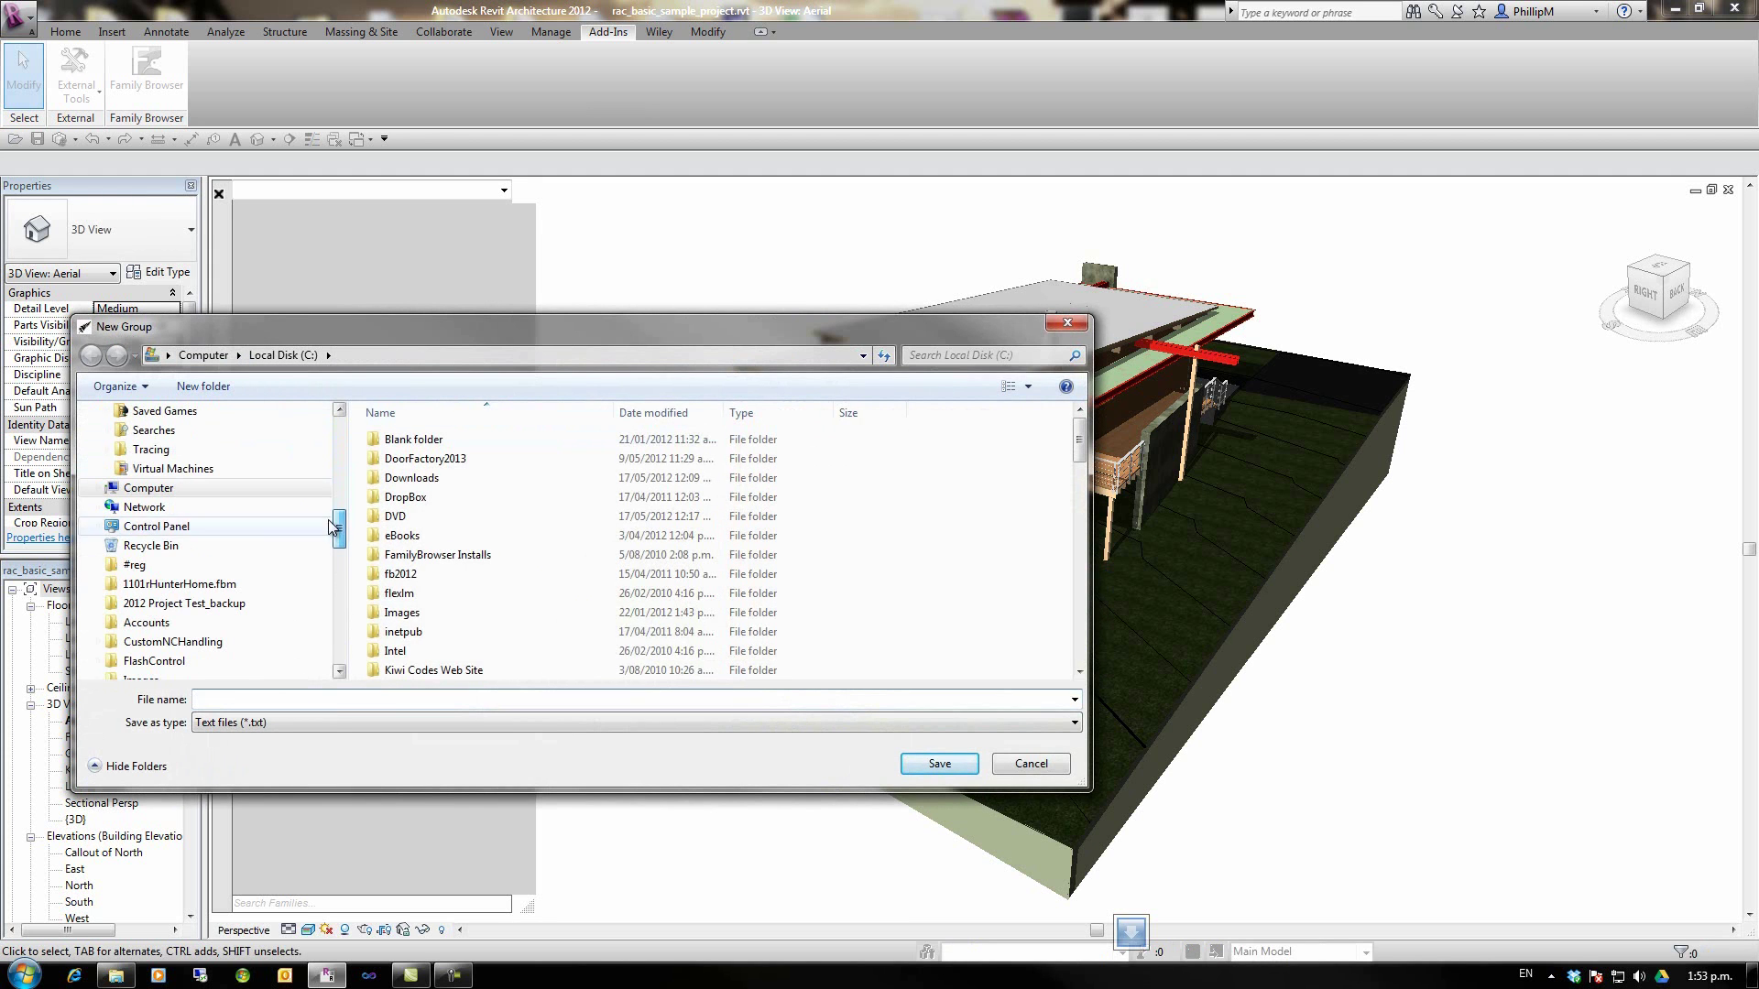
left_click(145, 507)
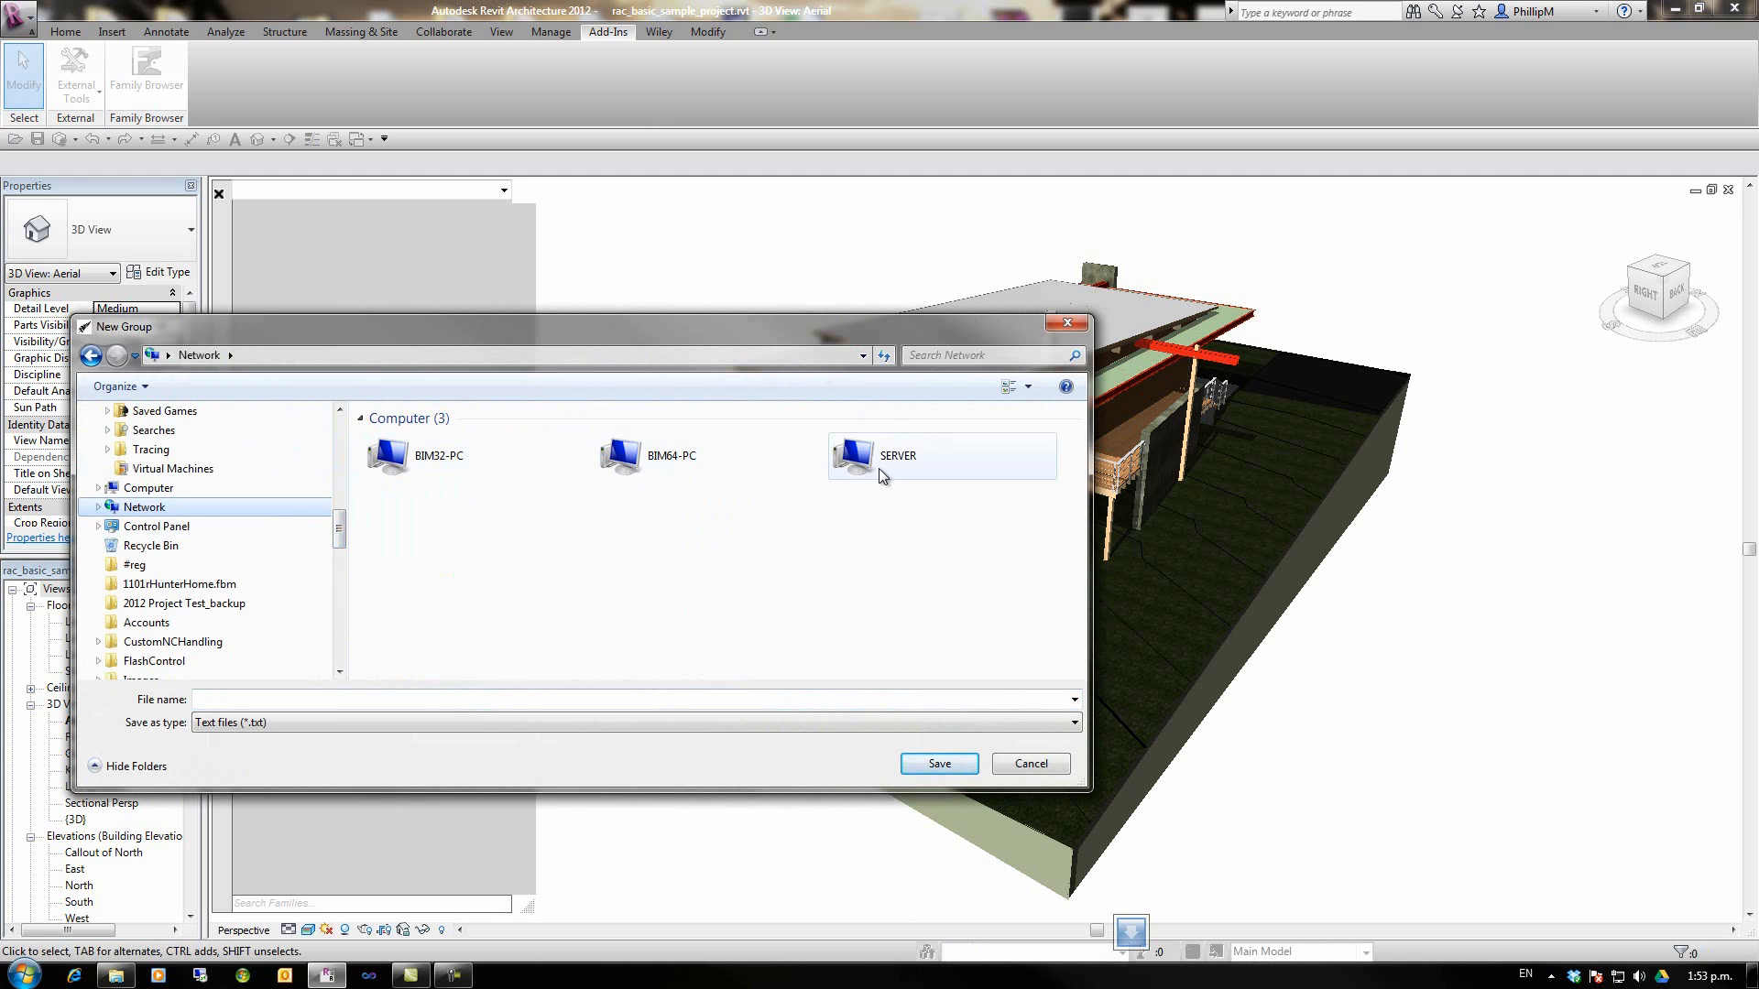
double_click(880, 456)
left_click_drag(1078, 440, 1064, 543)
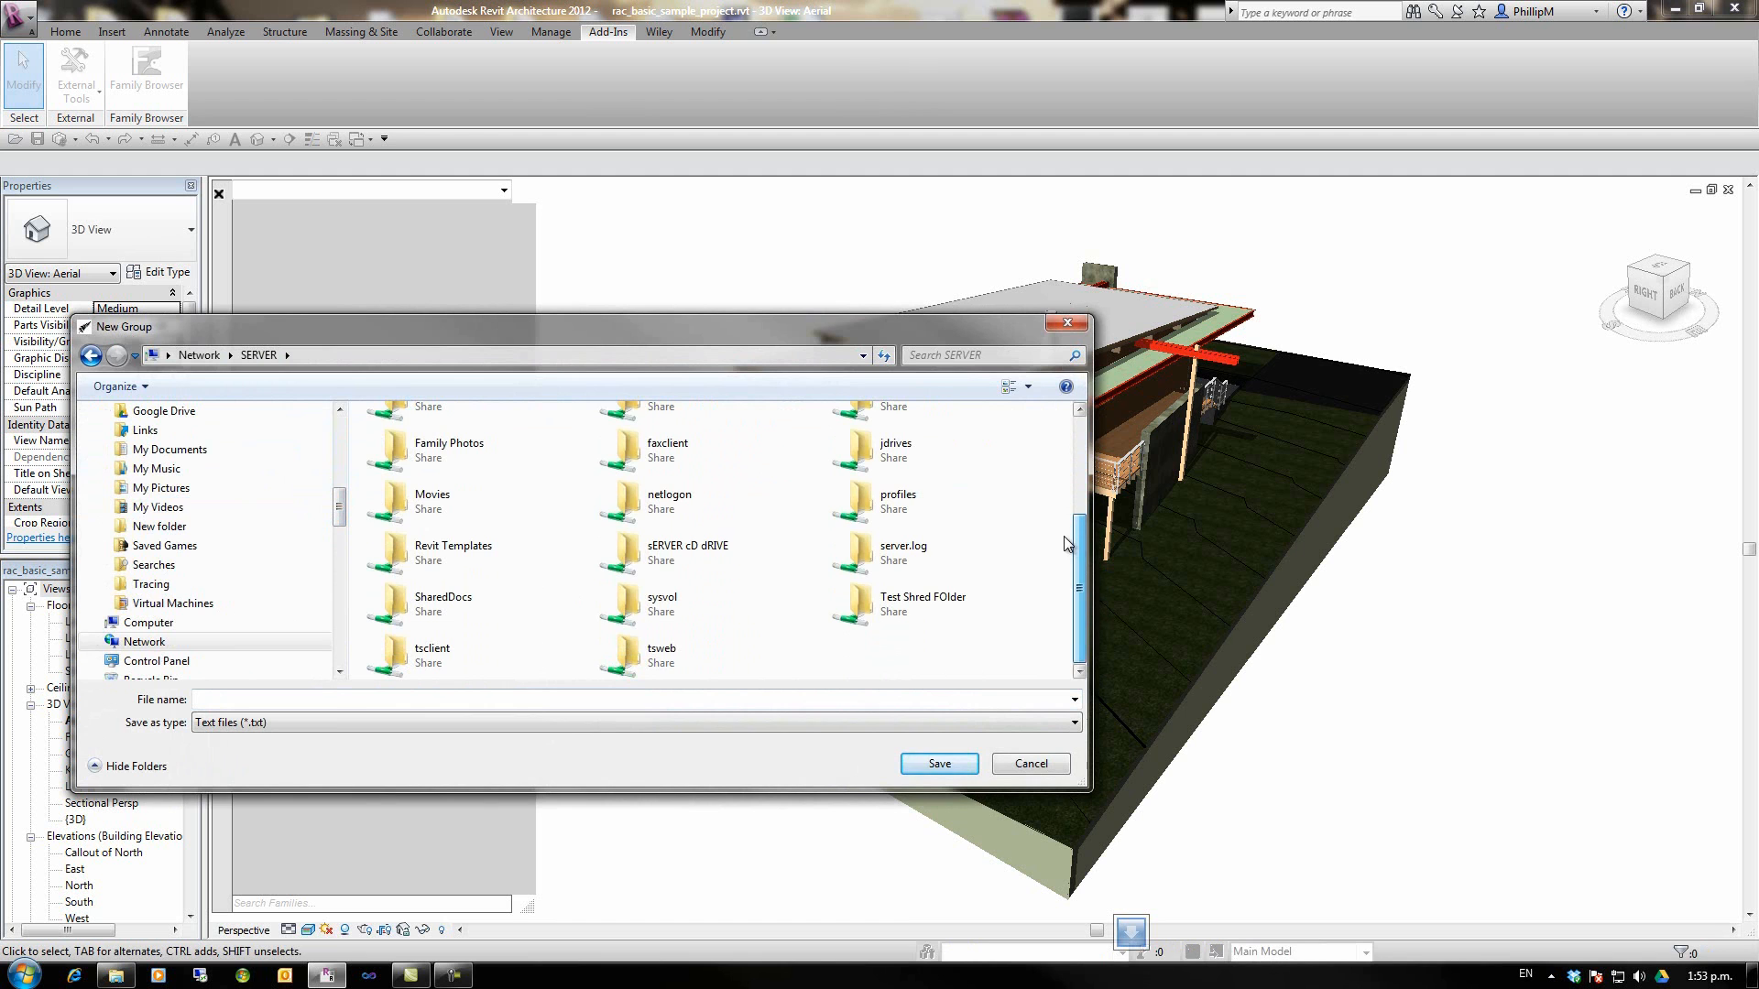
double_click(444, 596)
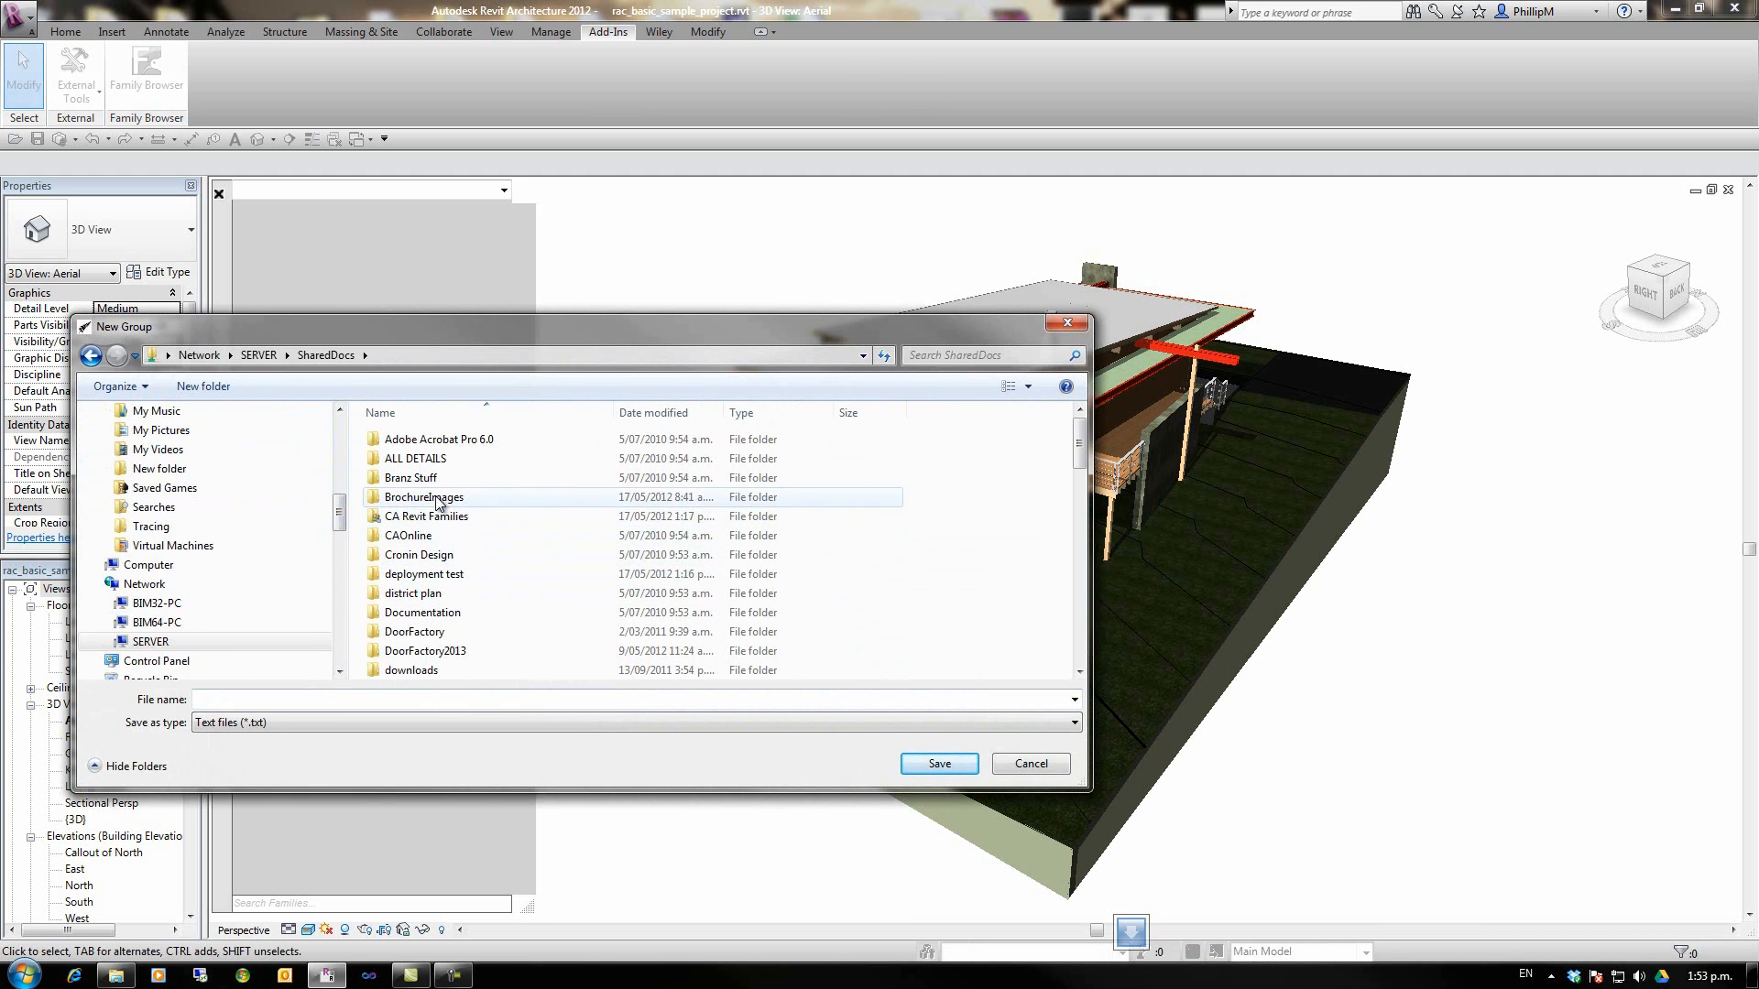
- Save the group as Design in \\SERVER\SharedDocs\deployment test\Groups
left_click(408, 580)
double_click(408, 581)
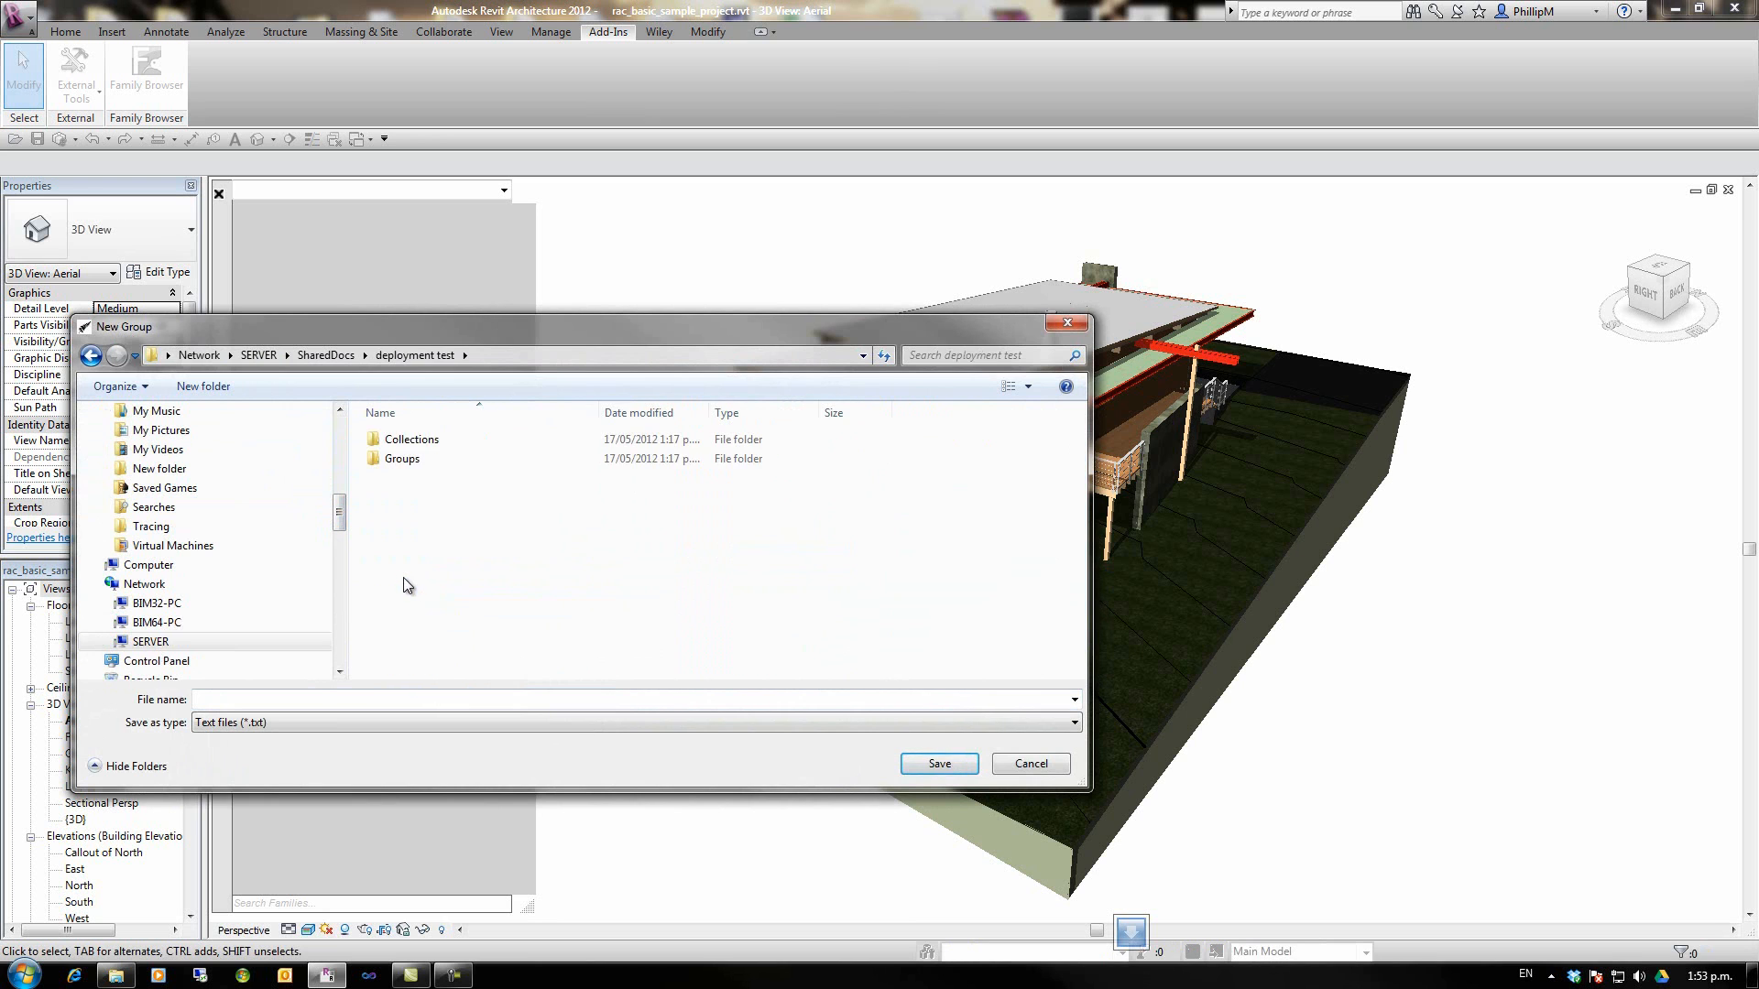
double_click(423, 463)
left_click(236, 700)
type("Design")
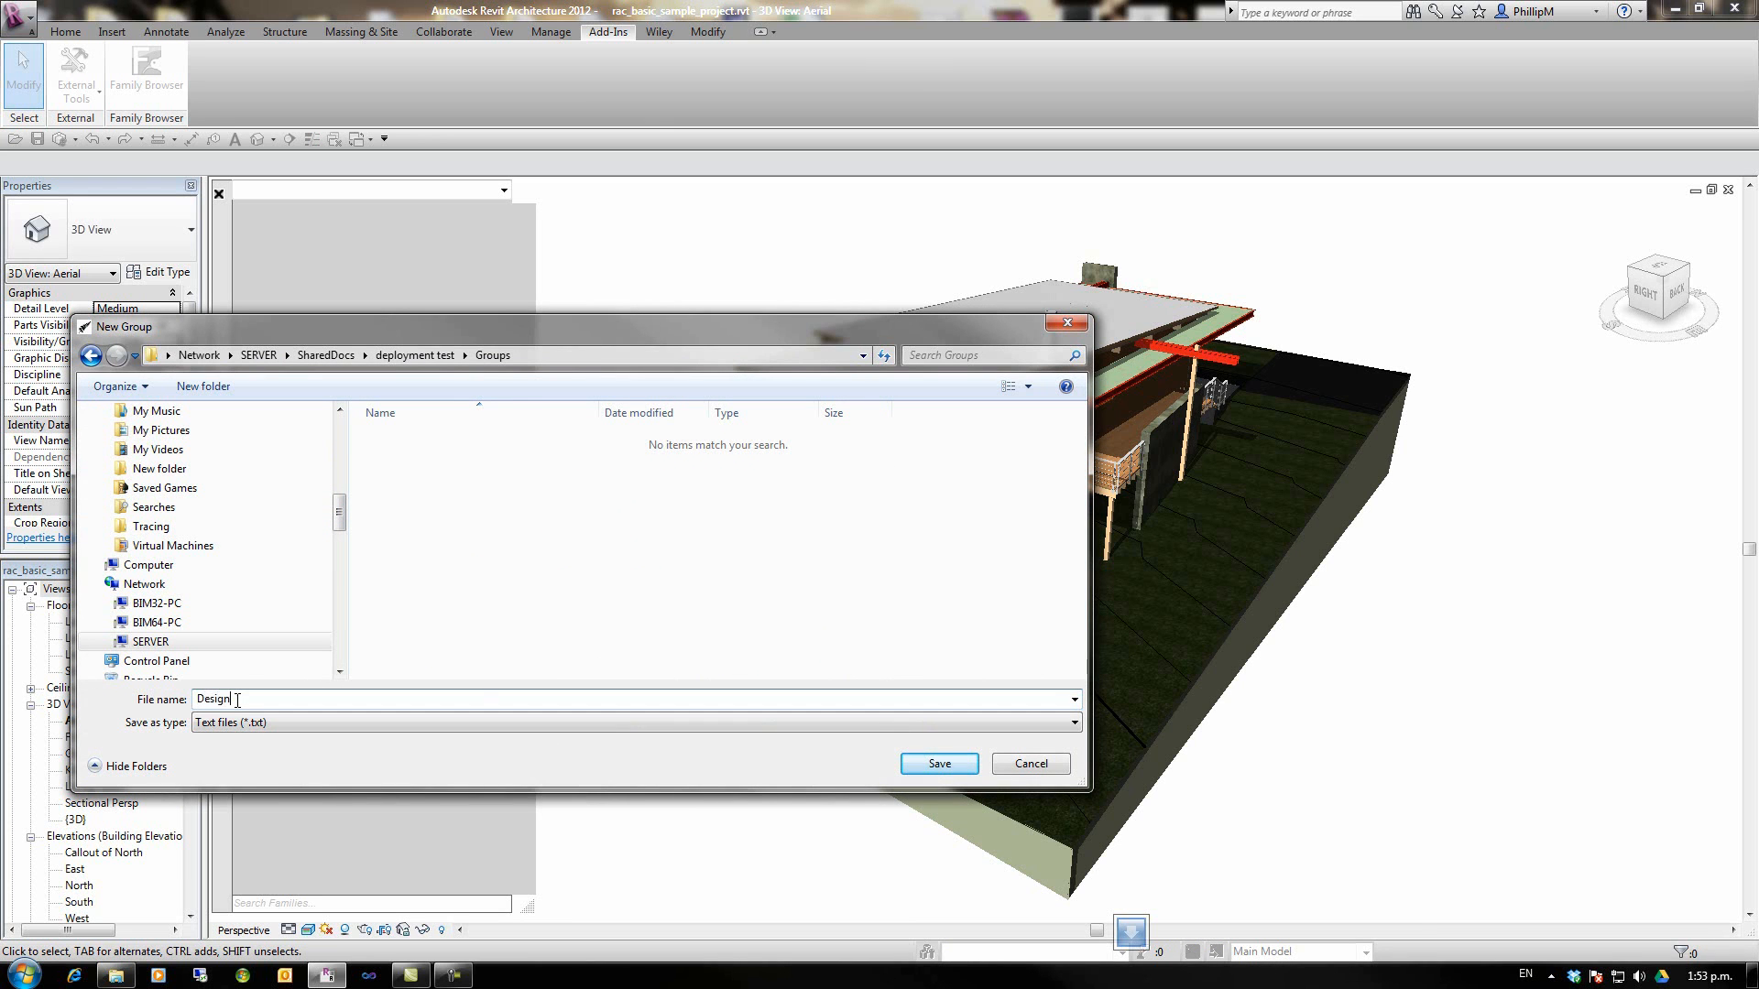
left_click(939, 763)
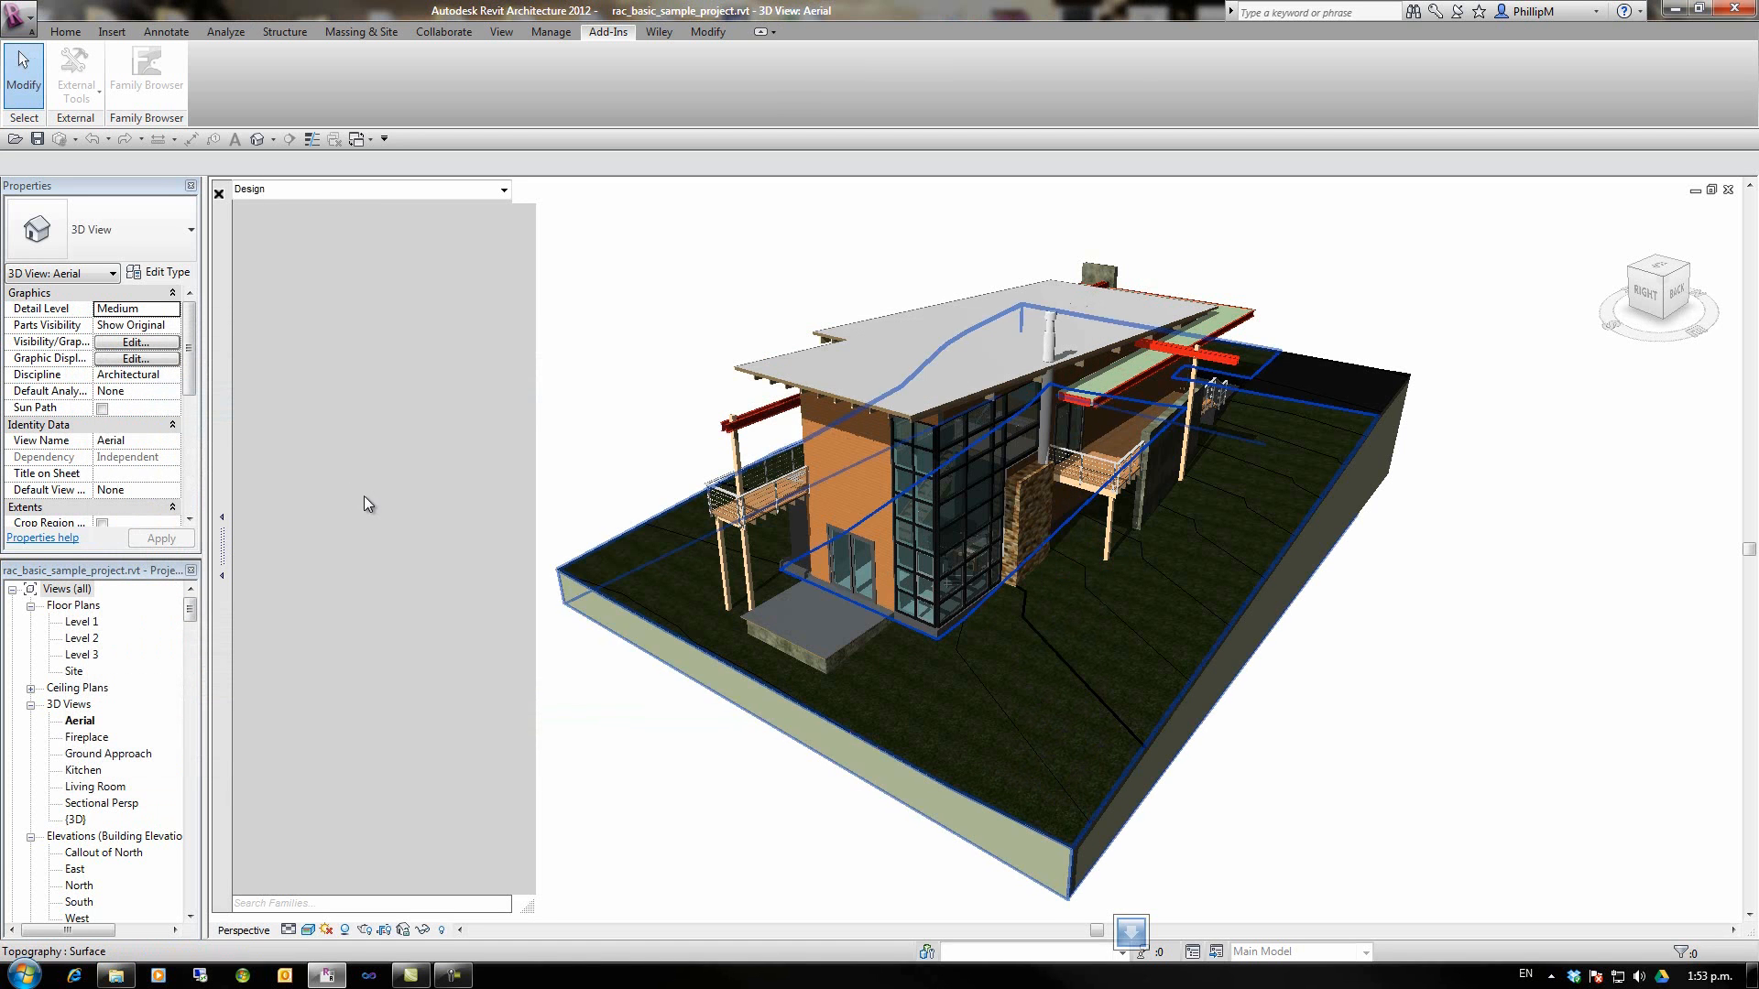
- Start another group and navigate to the server's deployment test Groups folder
right_click(351, 435)
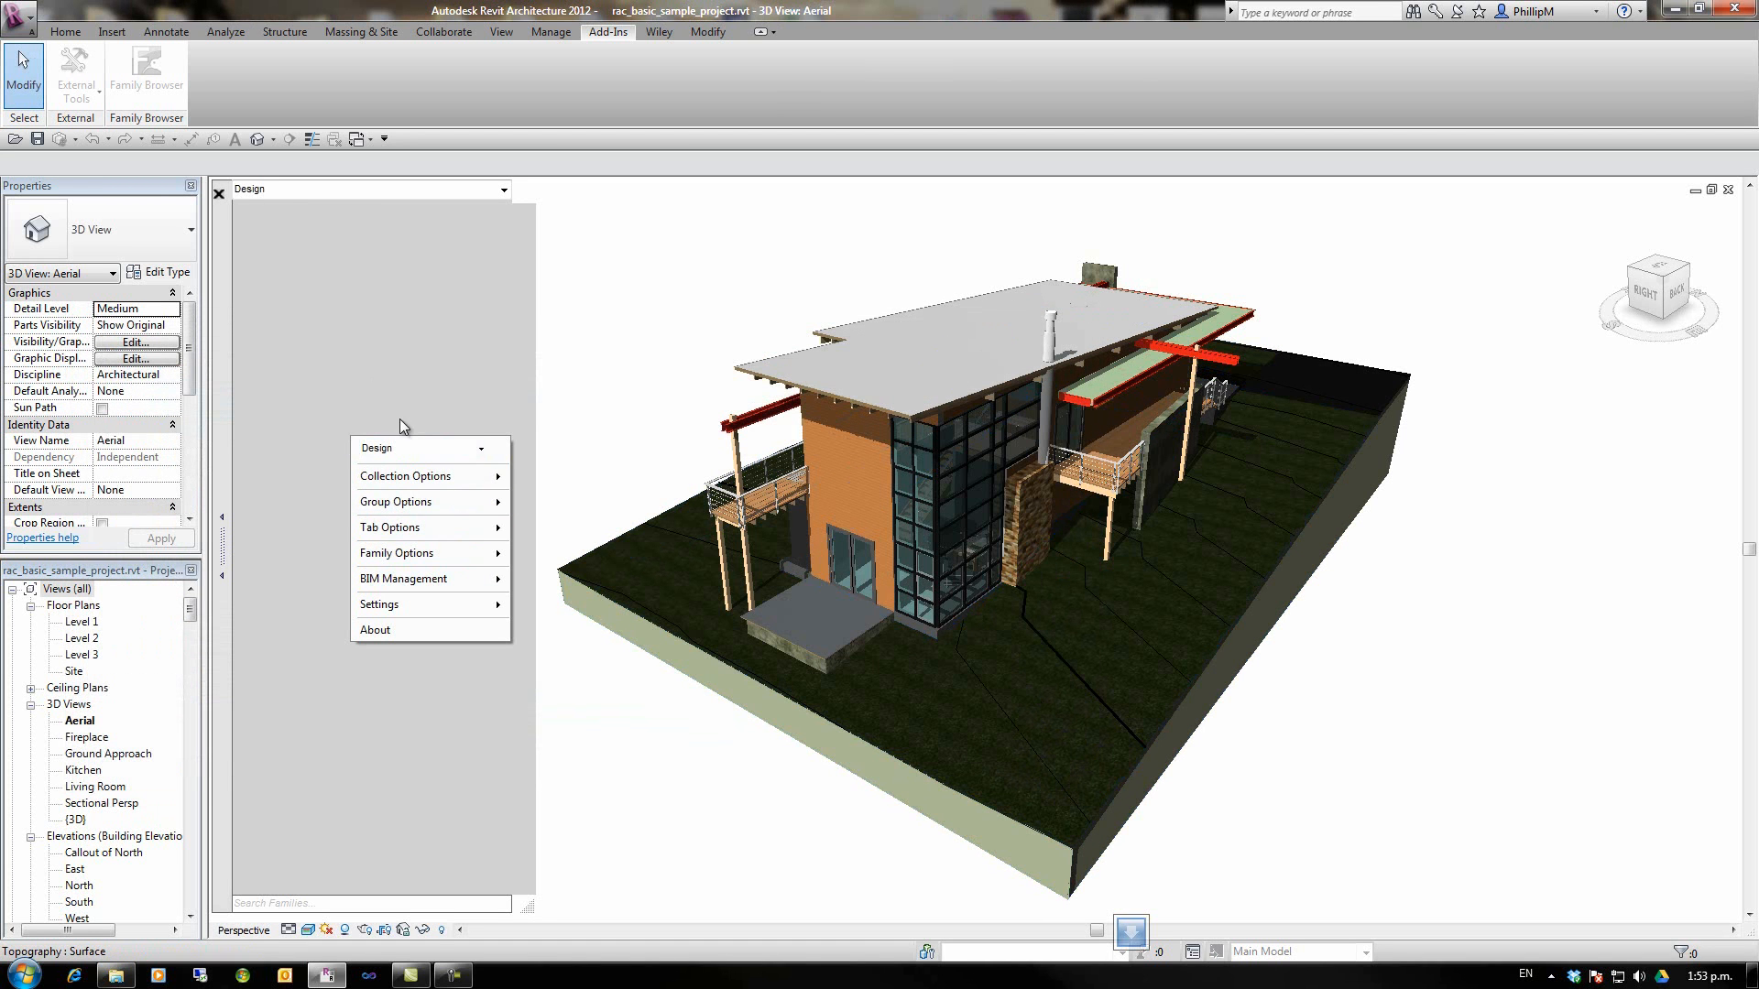
mouse_move(395, 501)
left_click(550, 504)
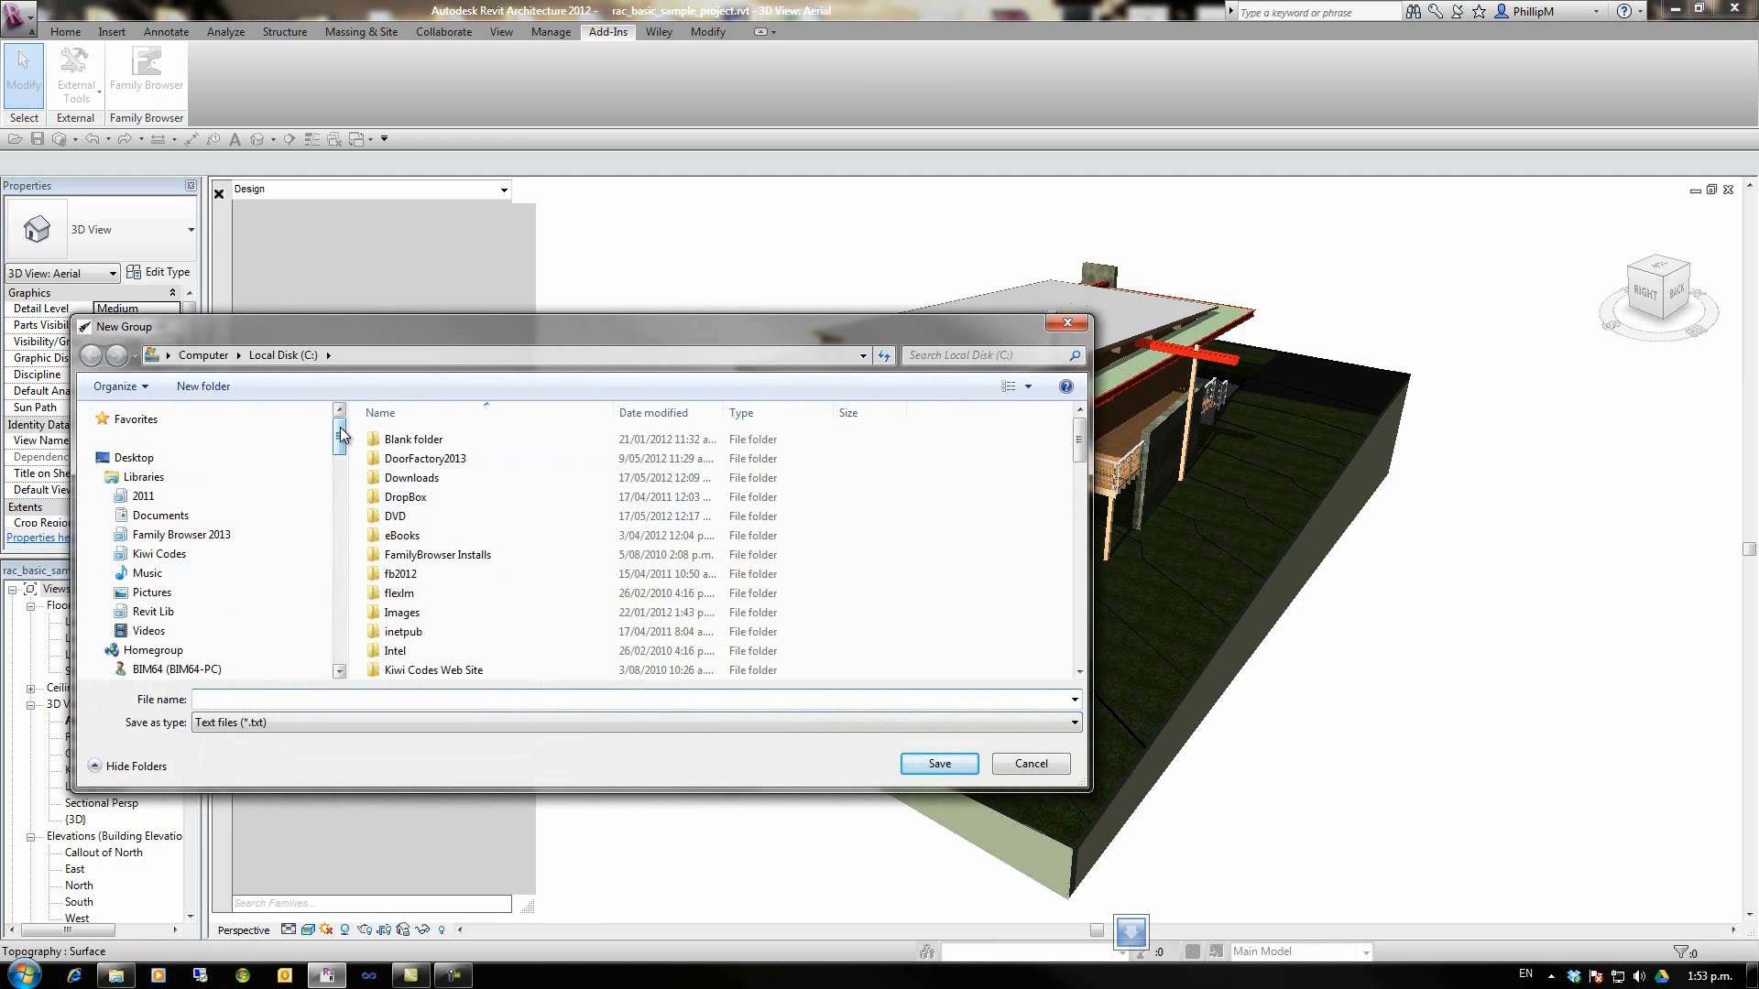
left_click_drag(338, 438, 335, 543)
scroll(207, 550, "up", 3)
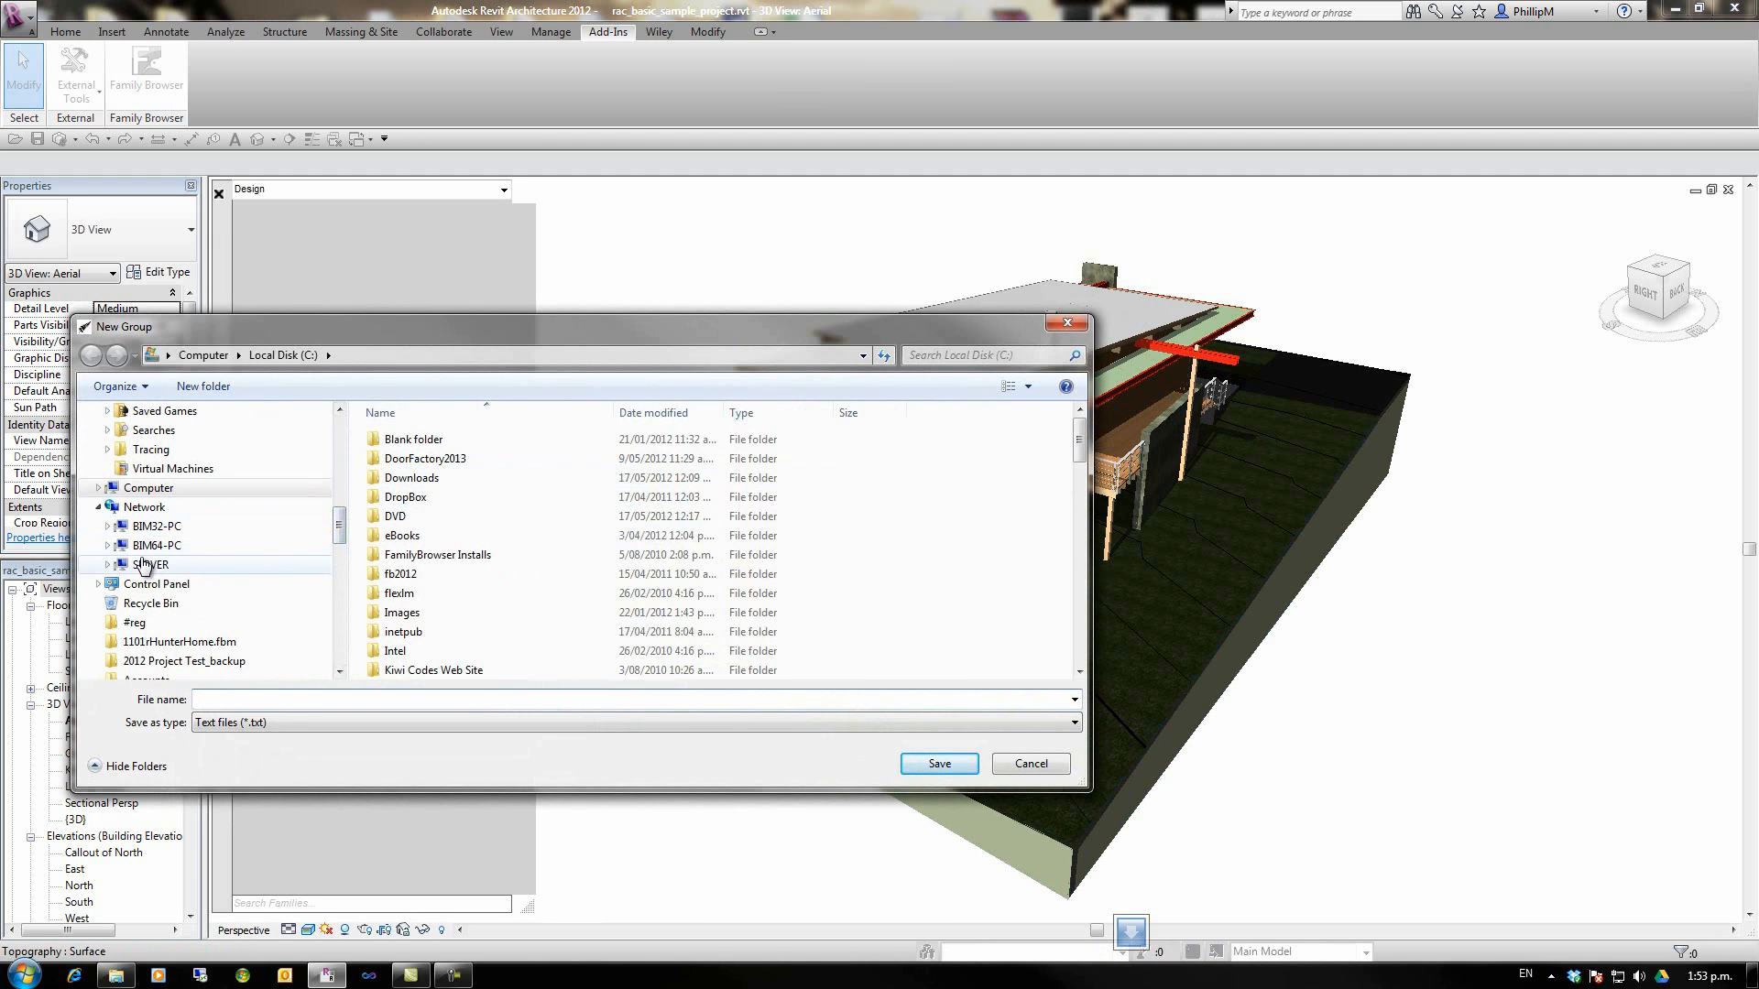
left_click(151, 563)
scroll(1053, 522, "down", 4)
scroll(1059, 566, "down", 2)
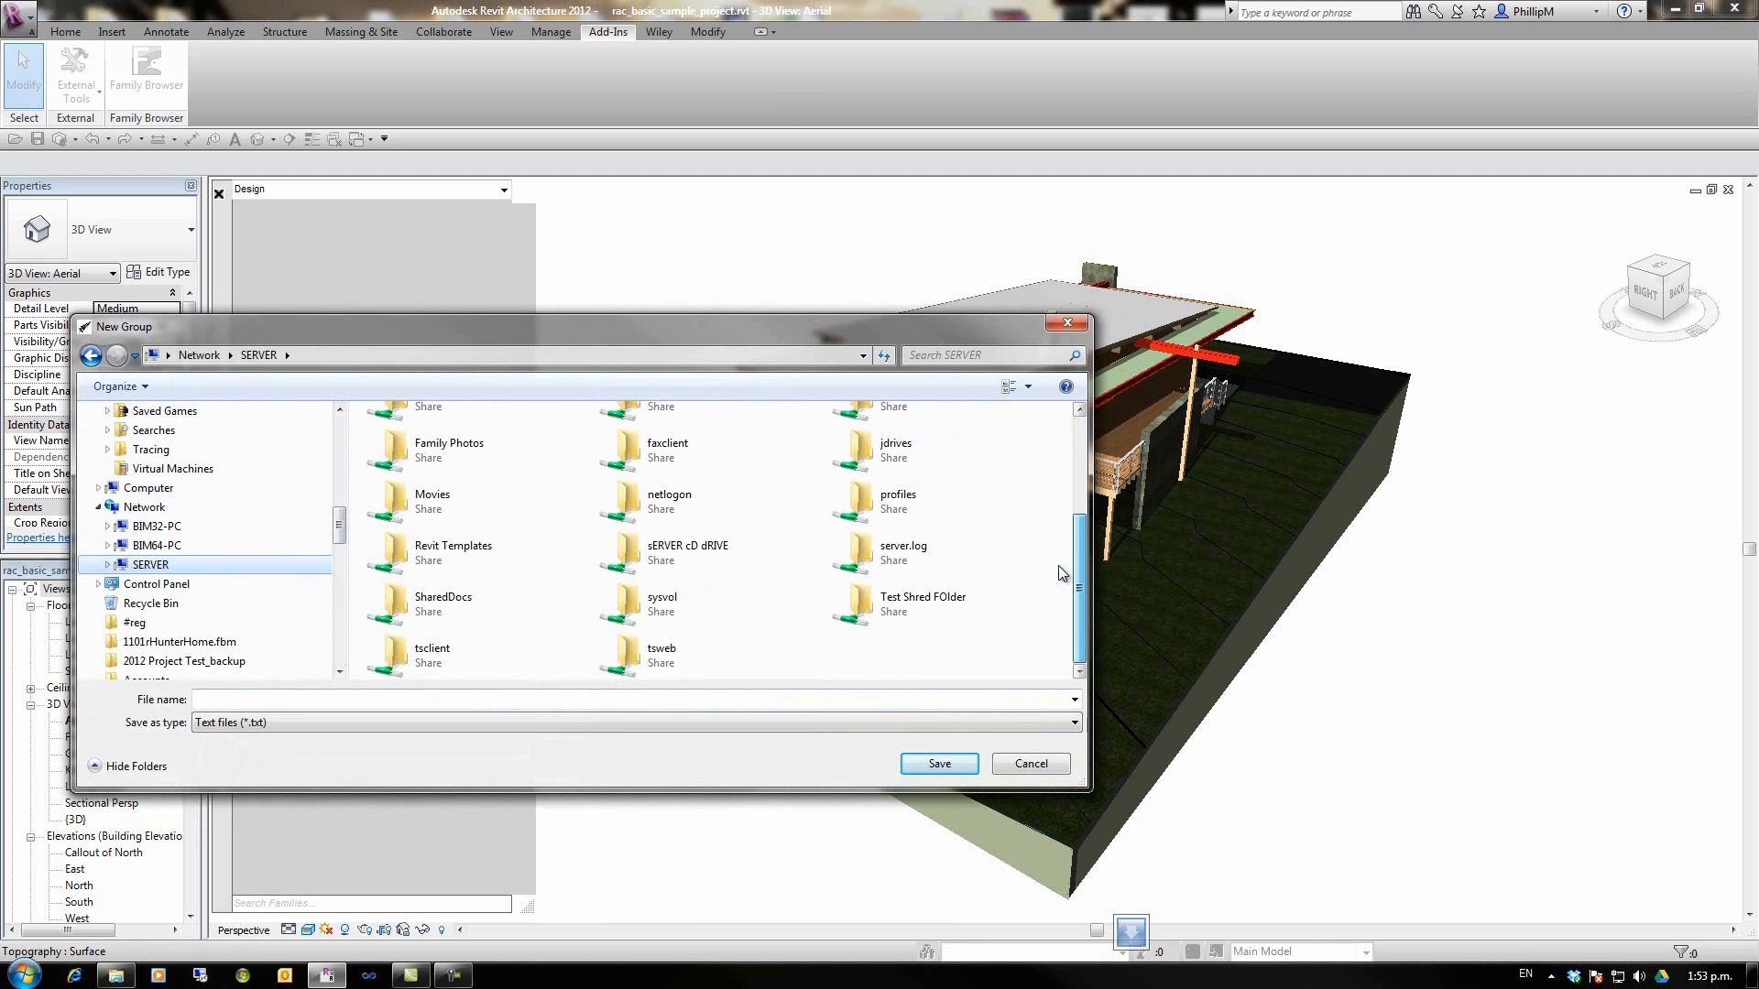
double_click(442, 604)
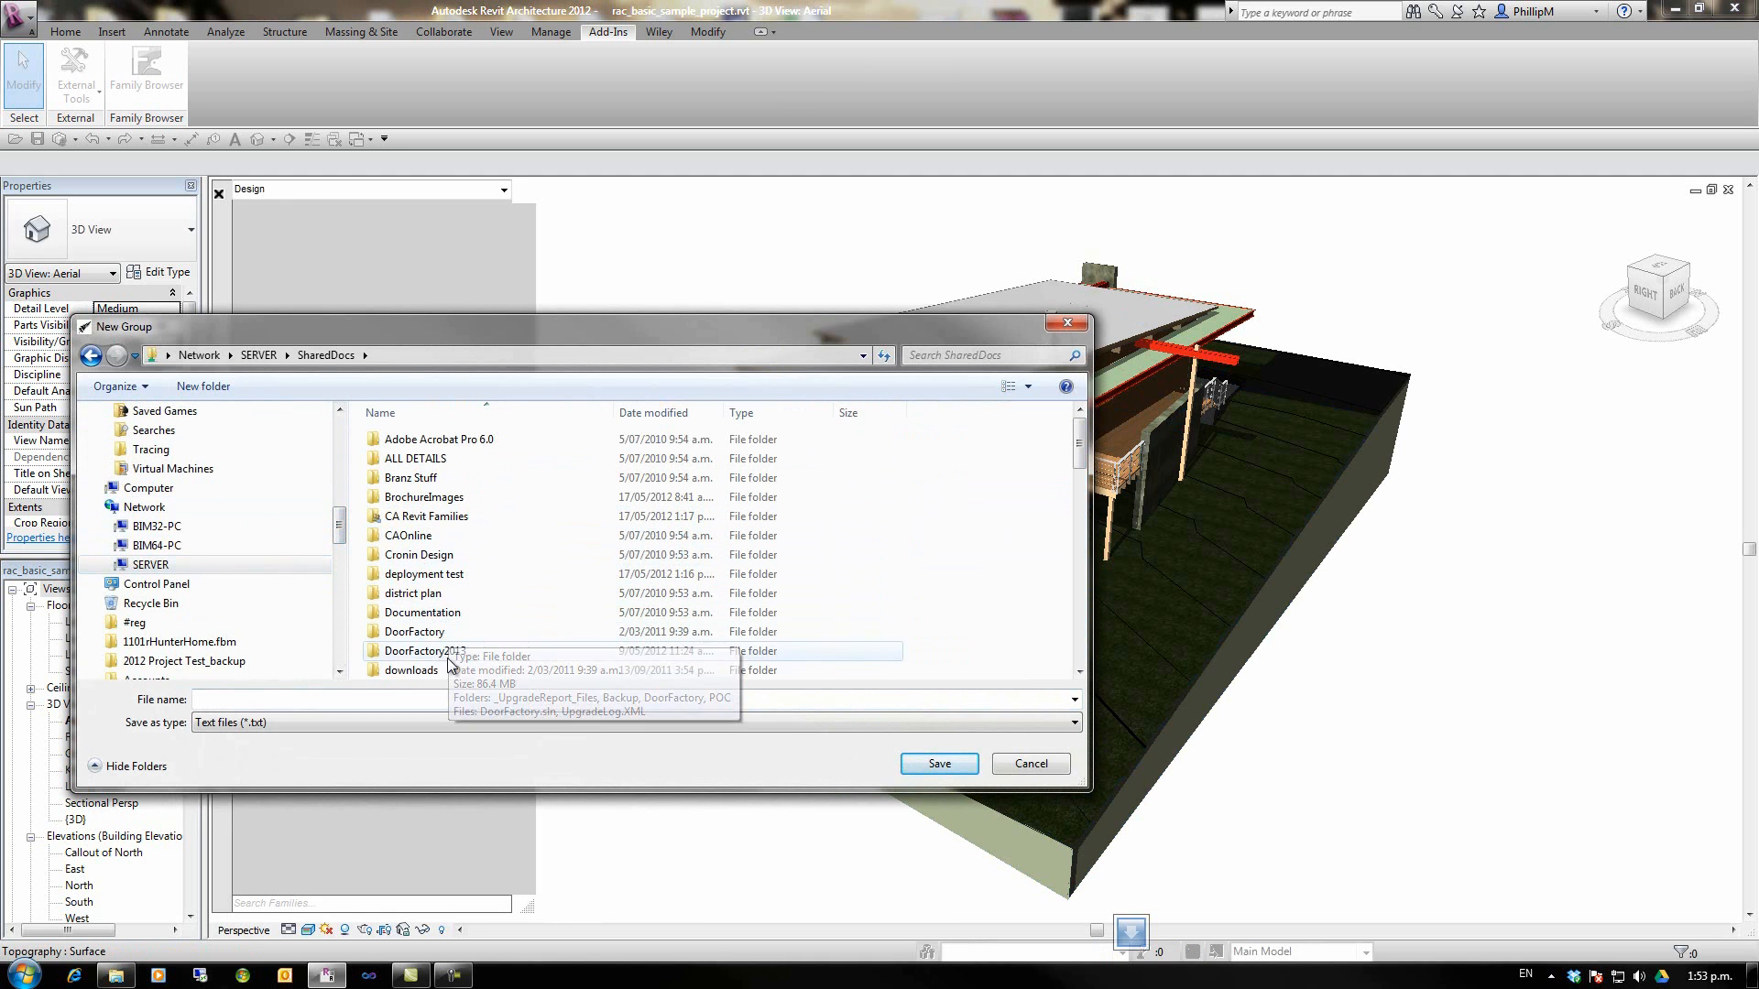
double_click(445, 576)
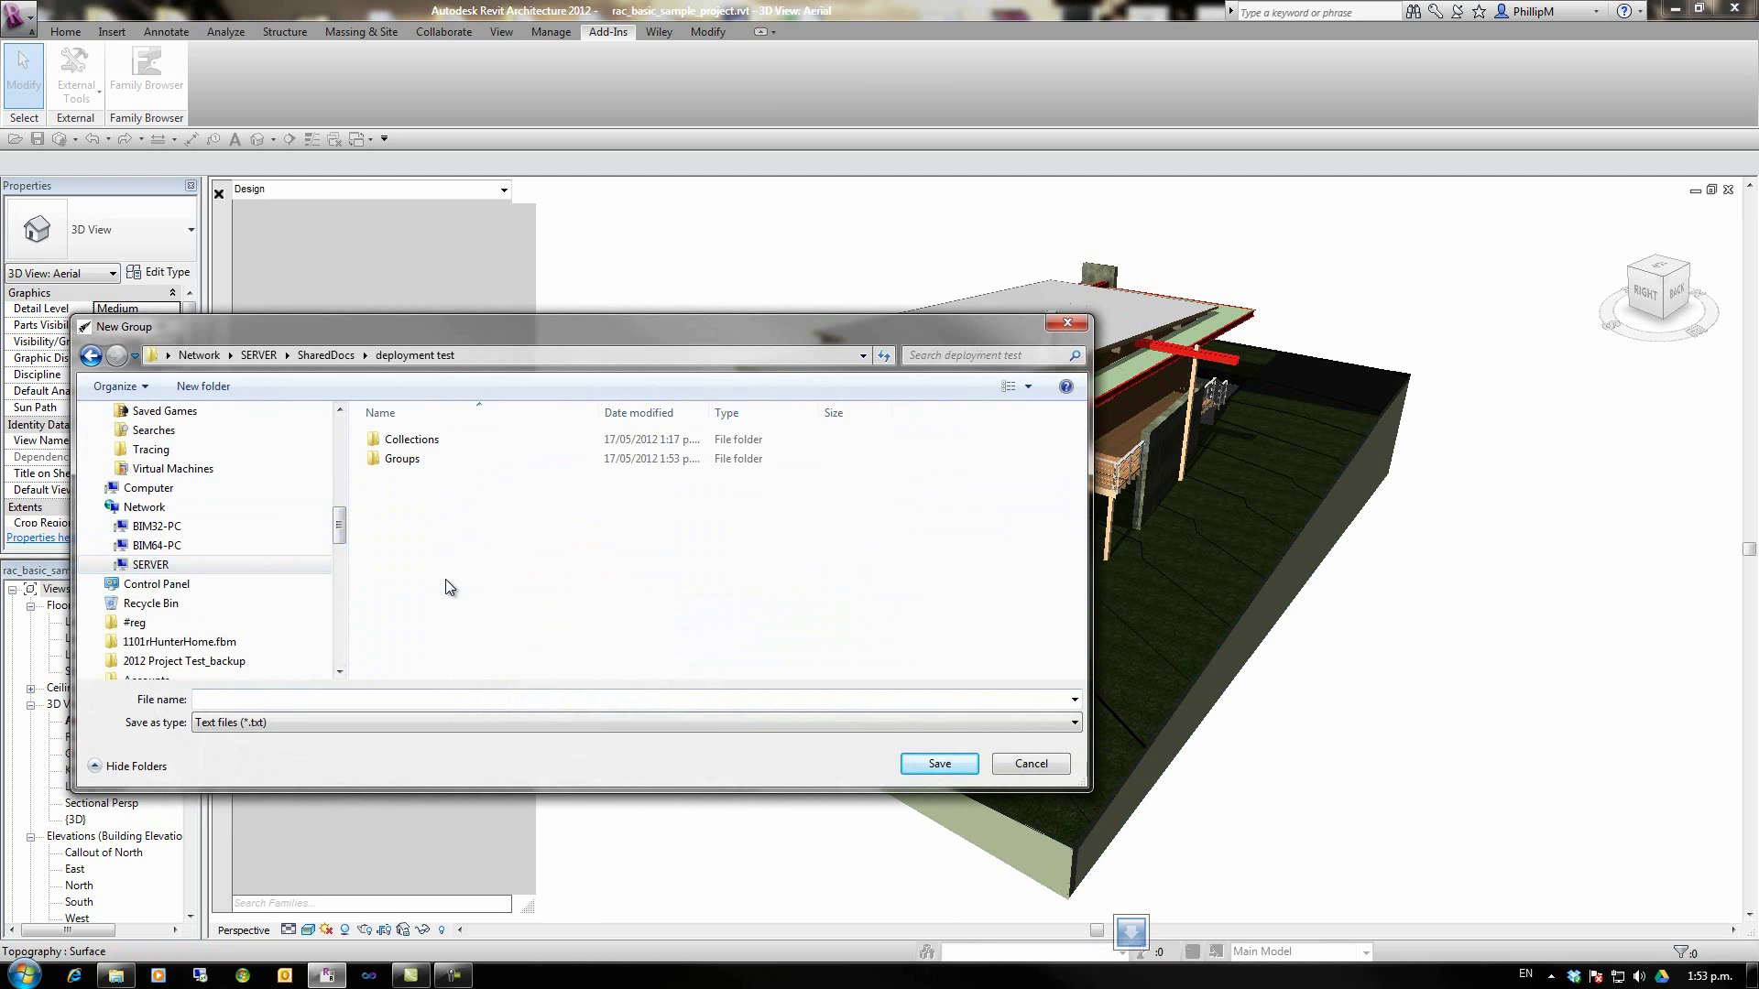
double_click(403, 460)
- Save the group as Documentation, then make 1 Design the current group again
left_click(216, 699)
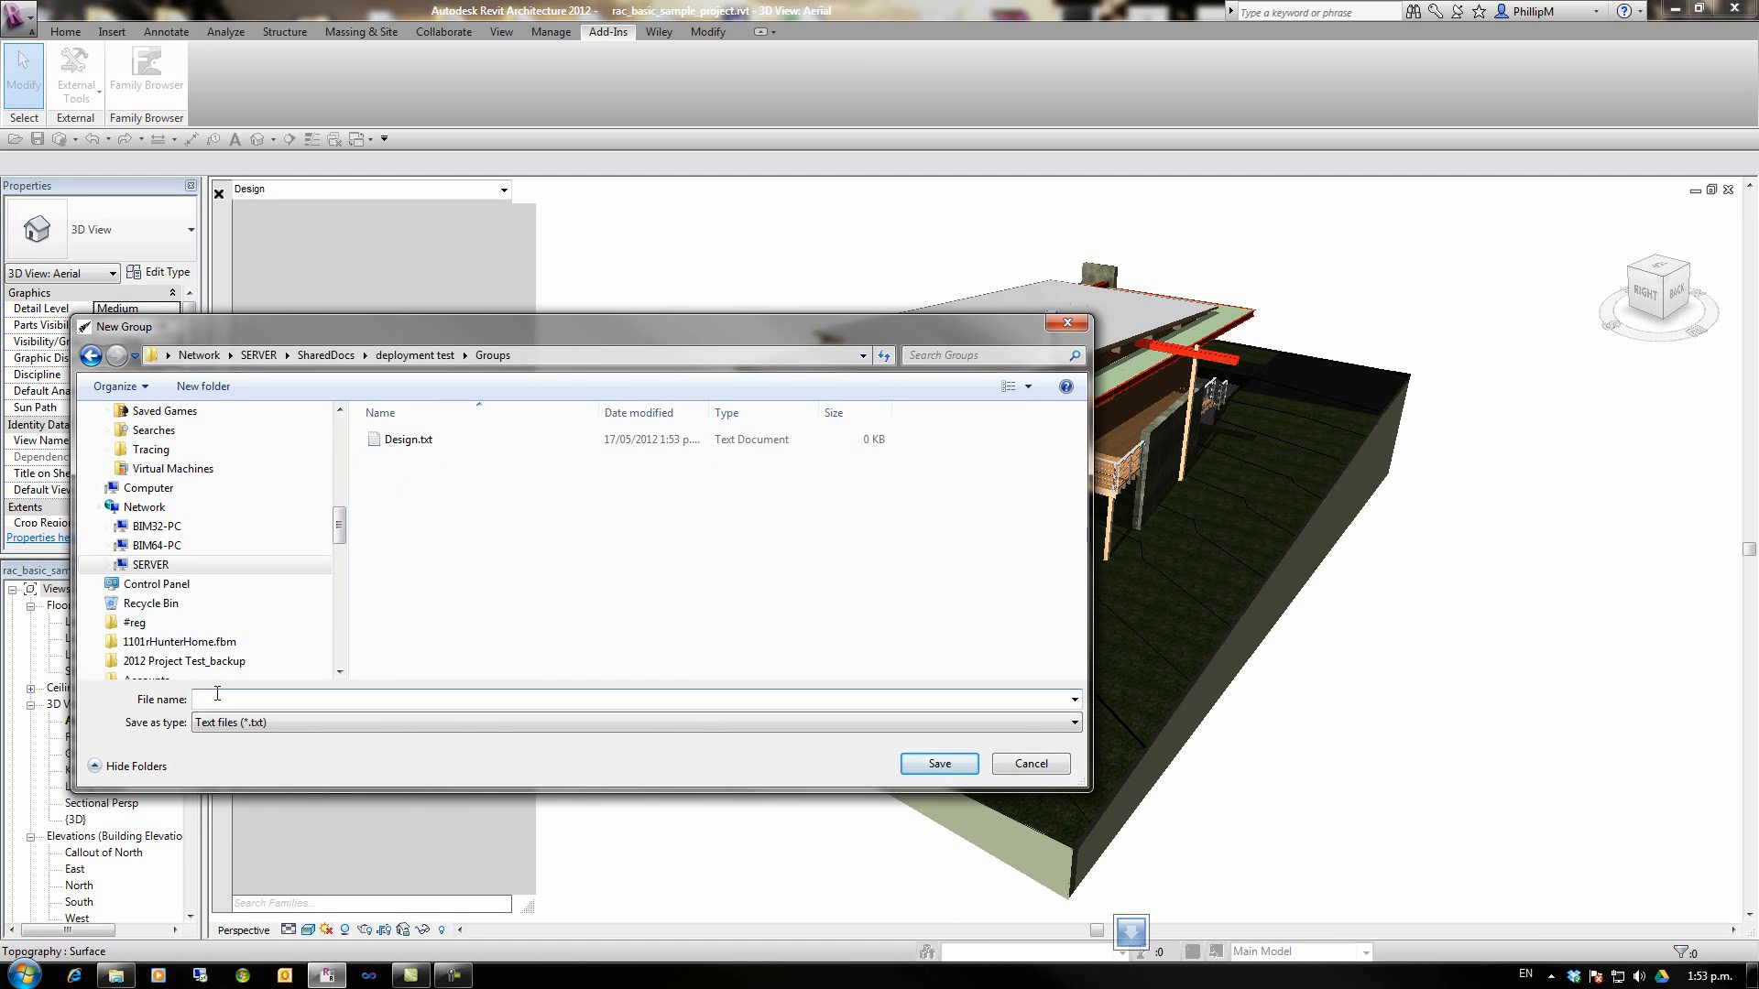
type("Documentation")
left_click(937, 764)
left_click(505, 189)
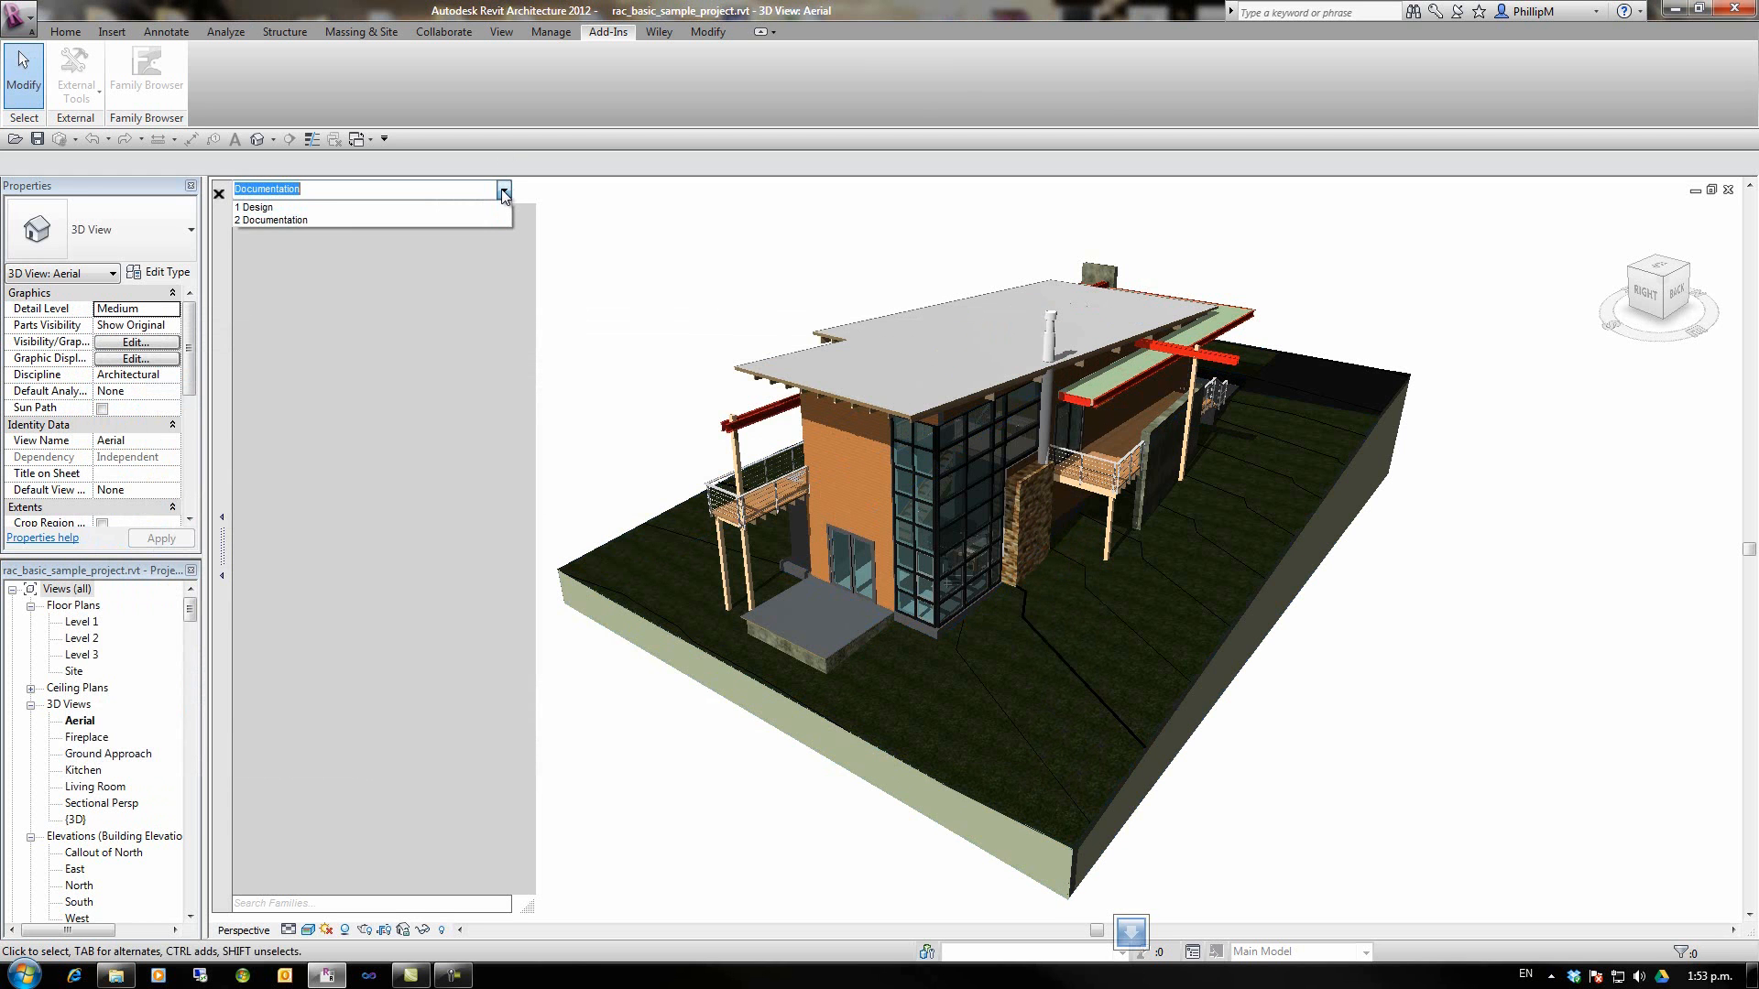
left_click(258, 206)
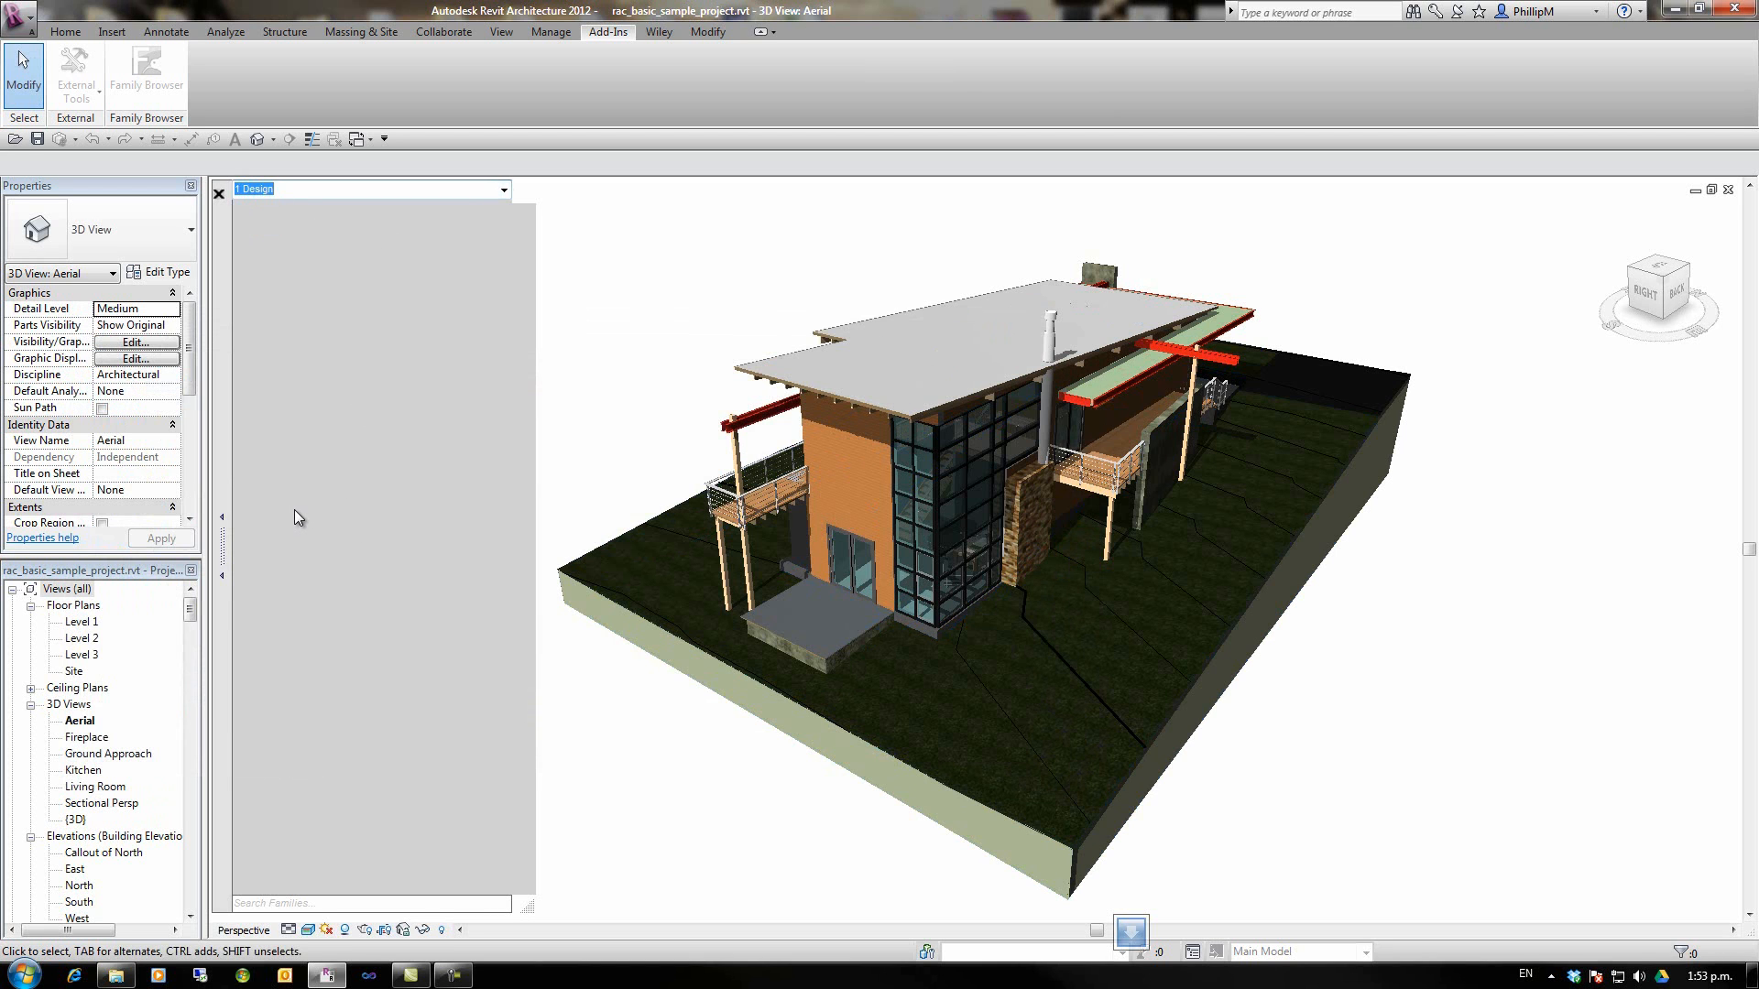
- Add a directory as tabs, browsing to SERVER\SharedDocs\CA Revit Families
right_click(328, 475)
mouse_move(407, 565)
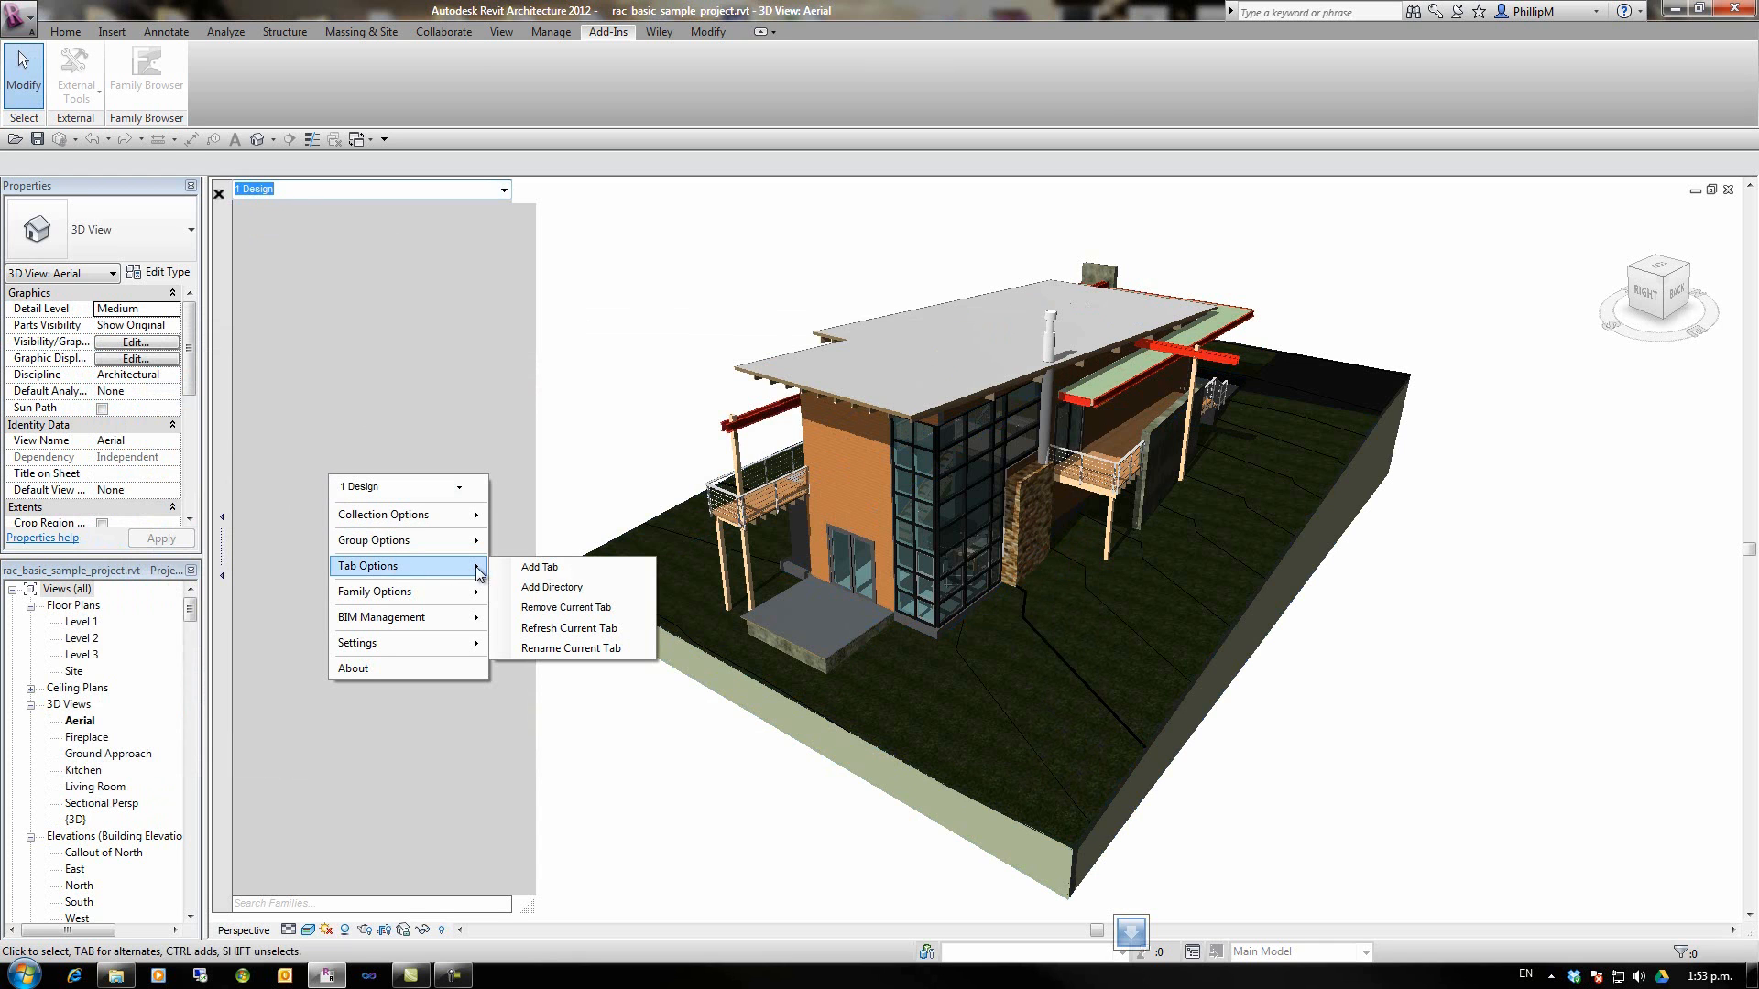
left_click(551, 586)
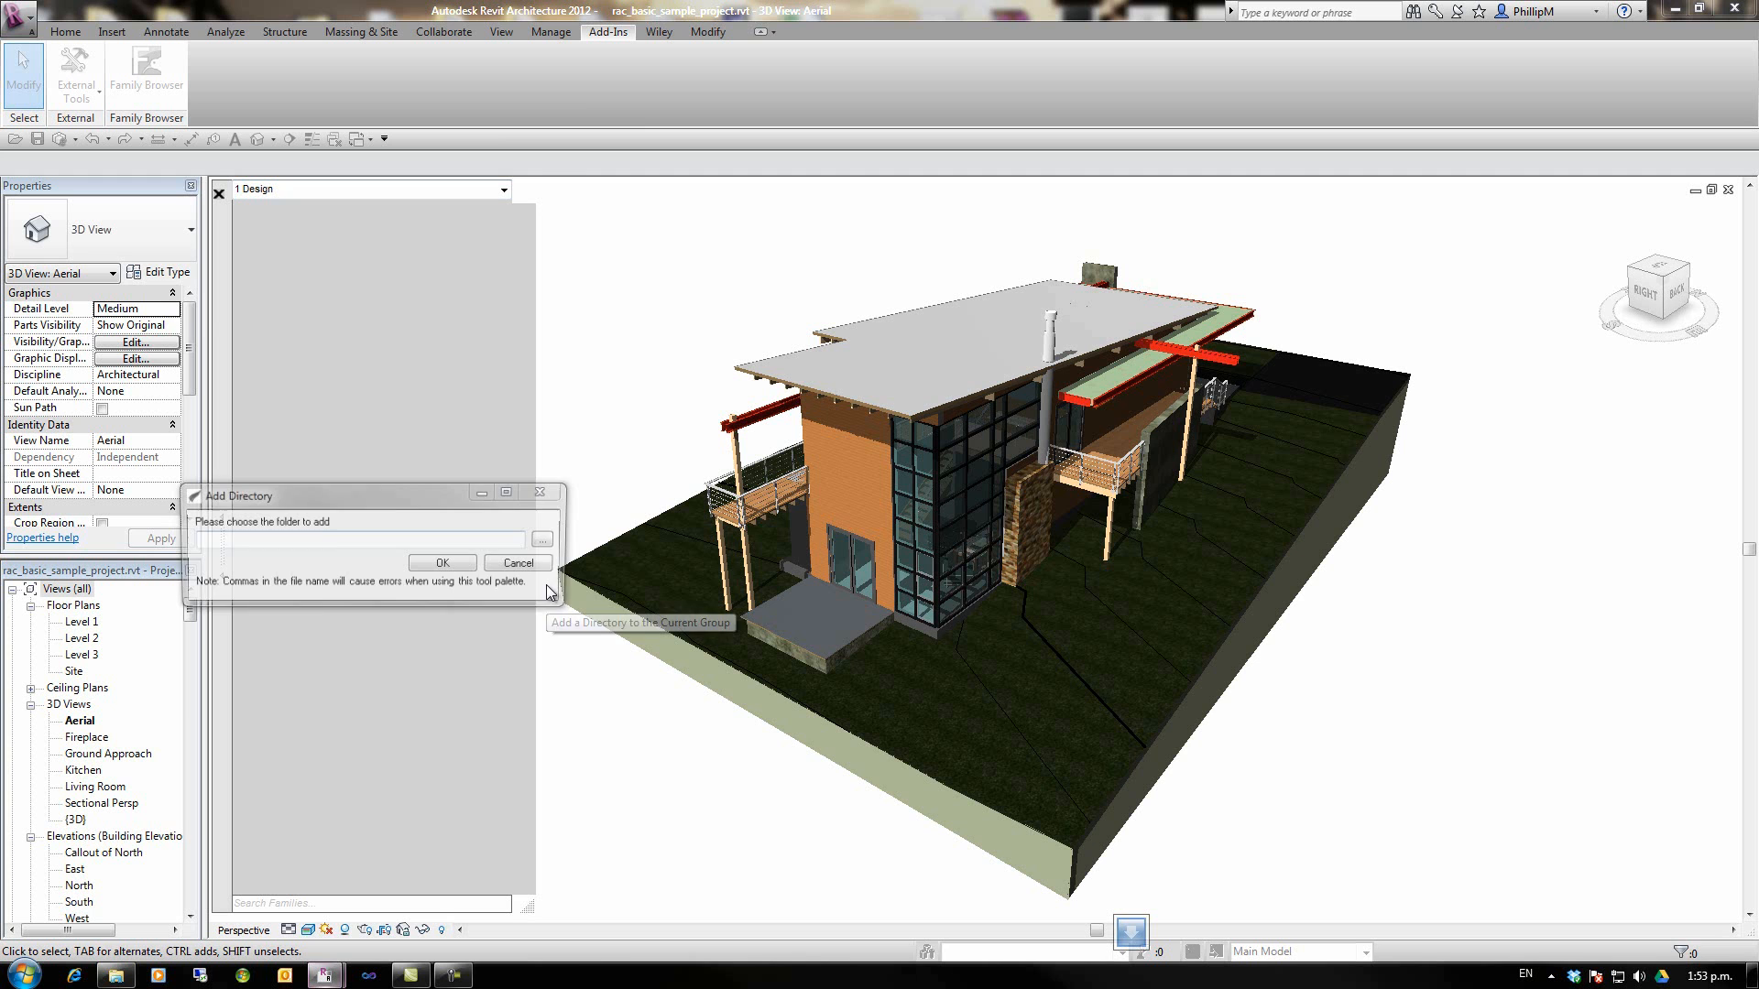
left_click(543, 540)
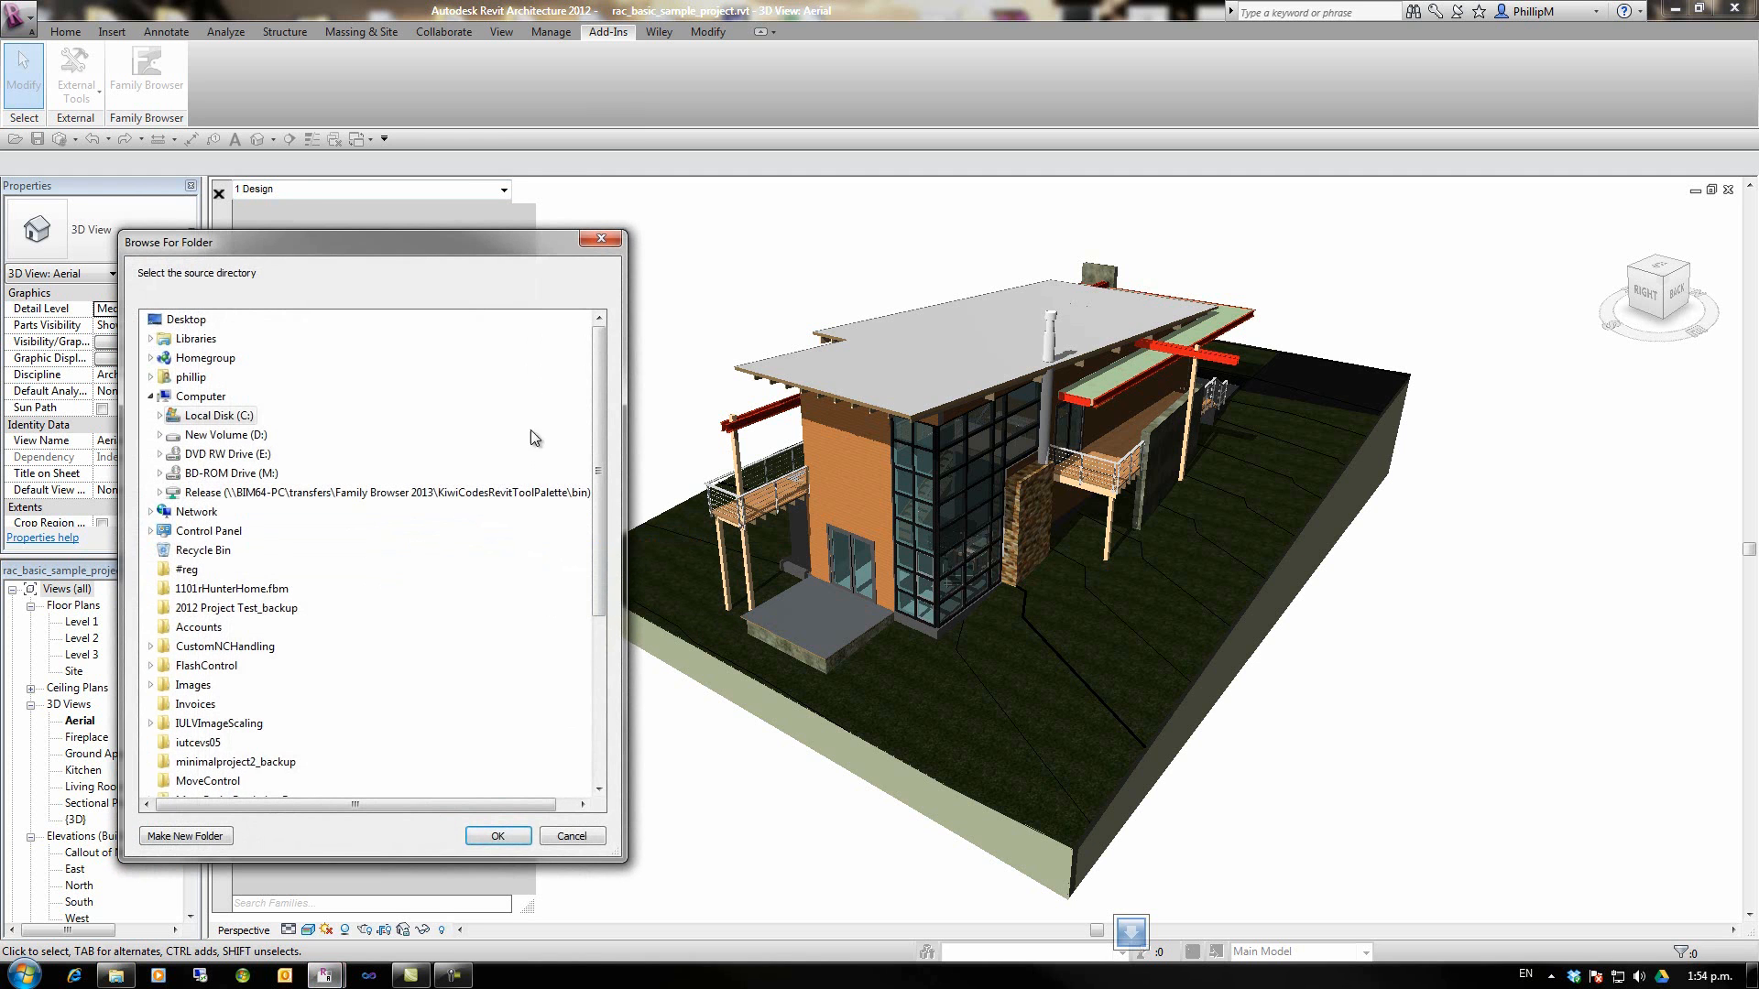
left_click(156, 511)
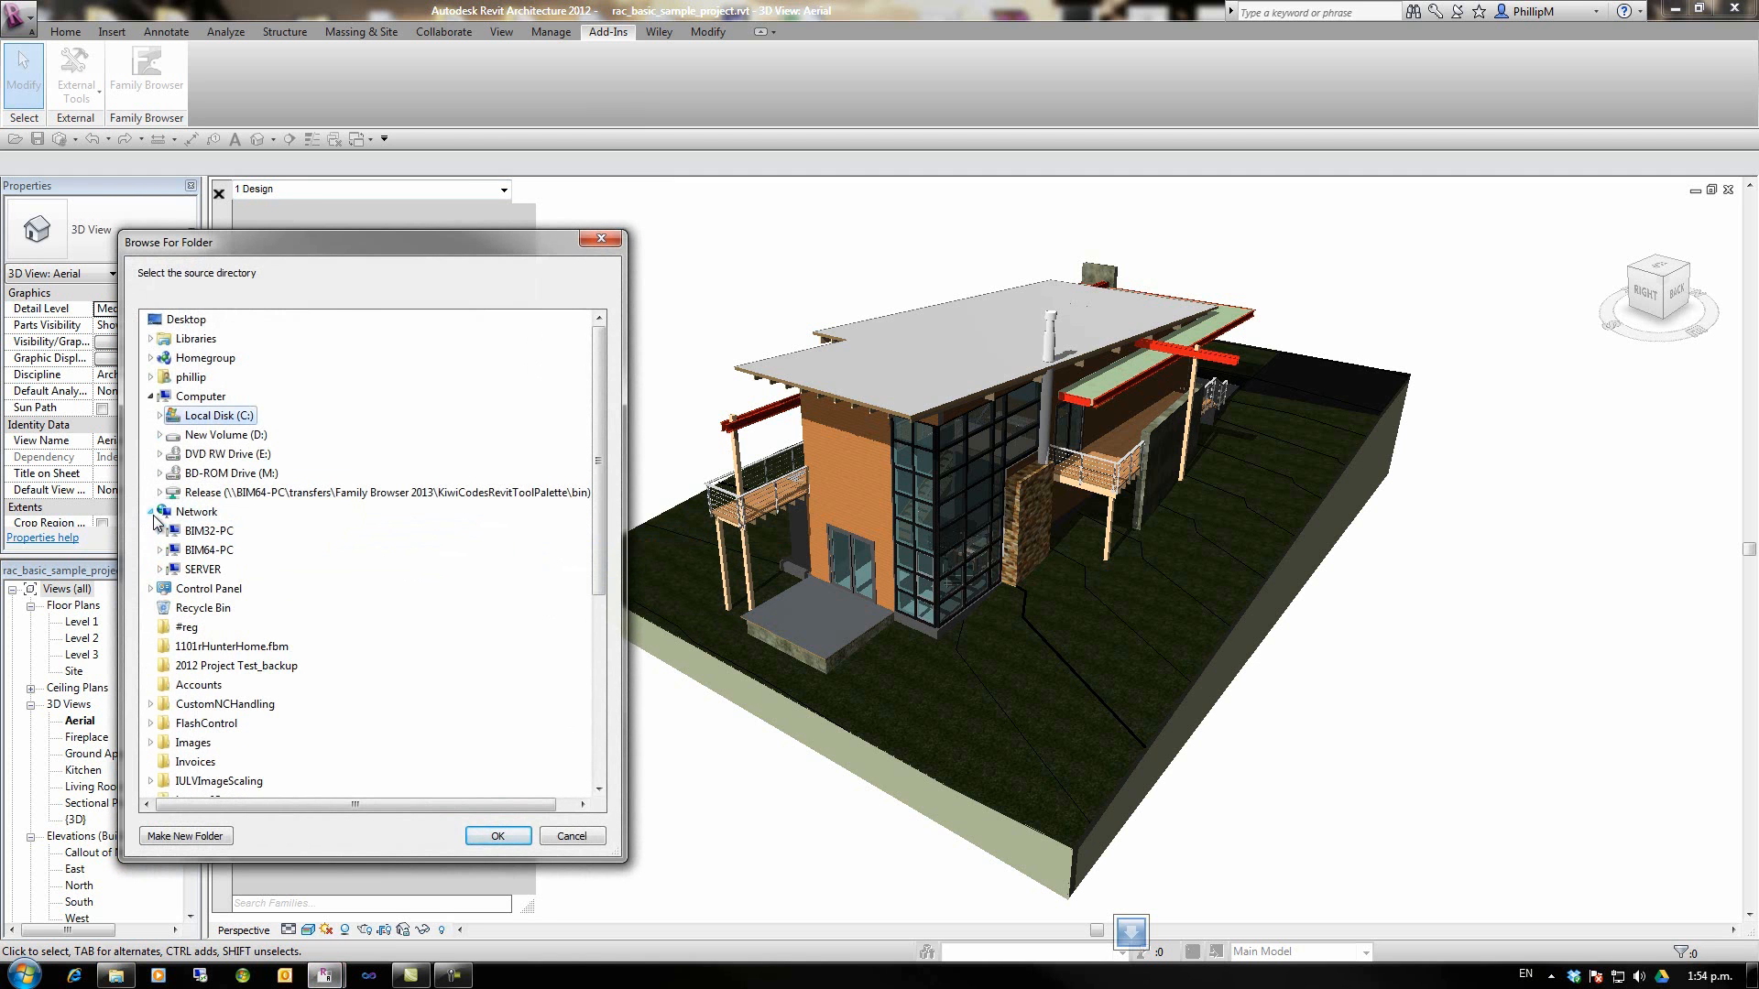
left_click(162, 569)
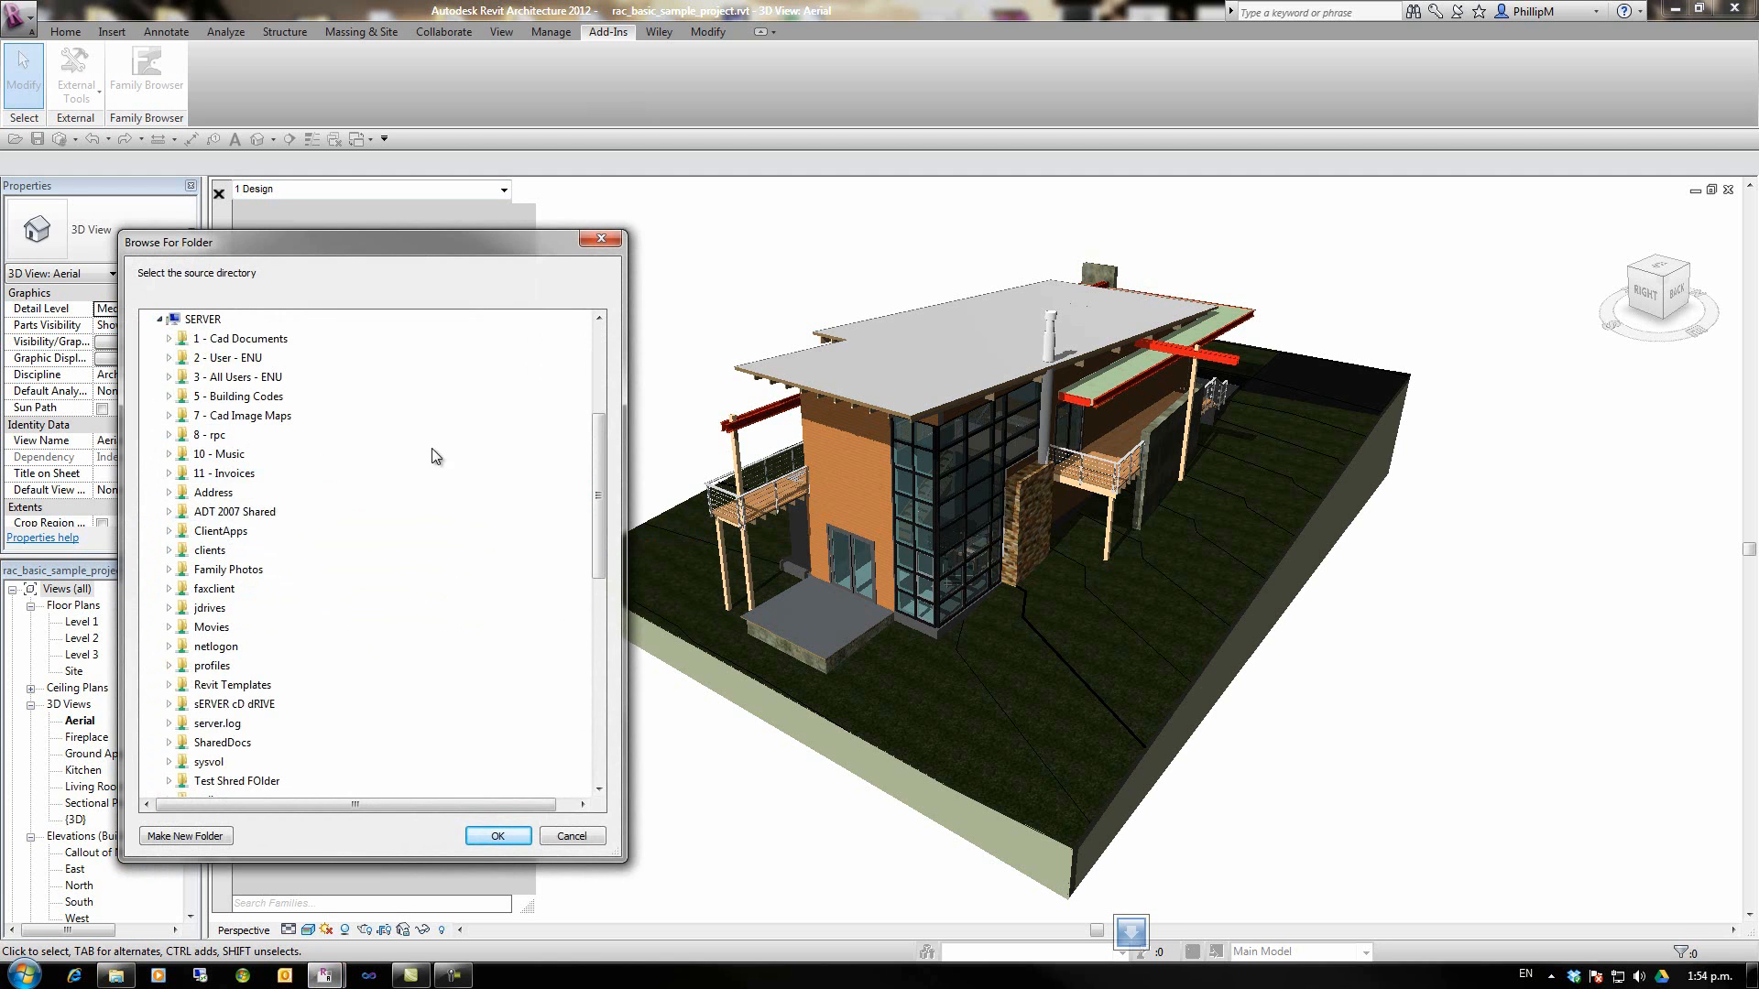
left_click_drag(597, 467, 598, 522)
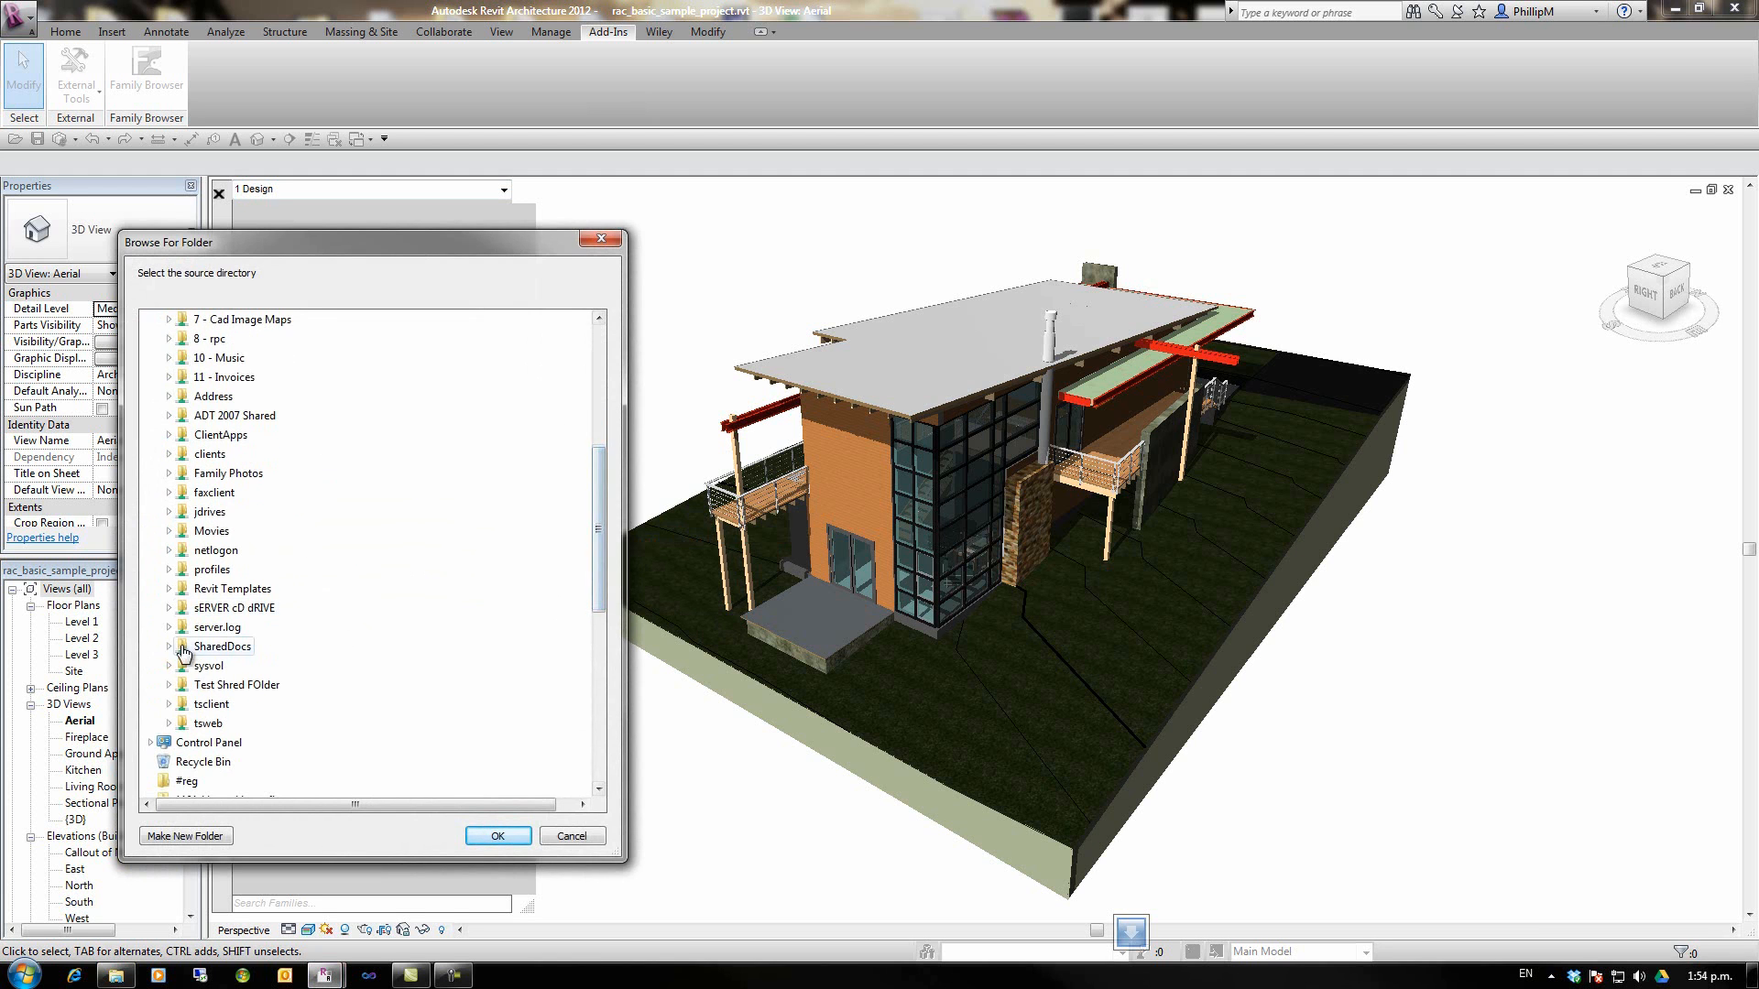
double_click(221, 645)
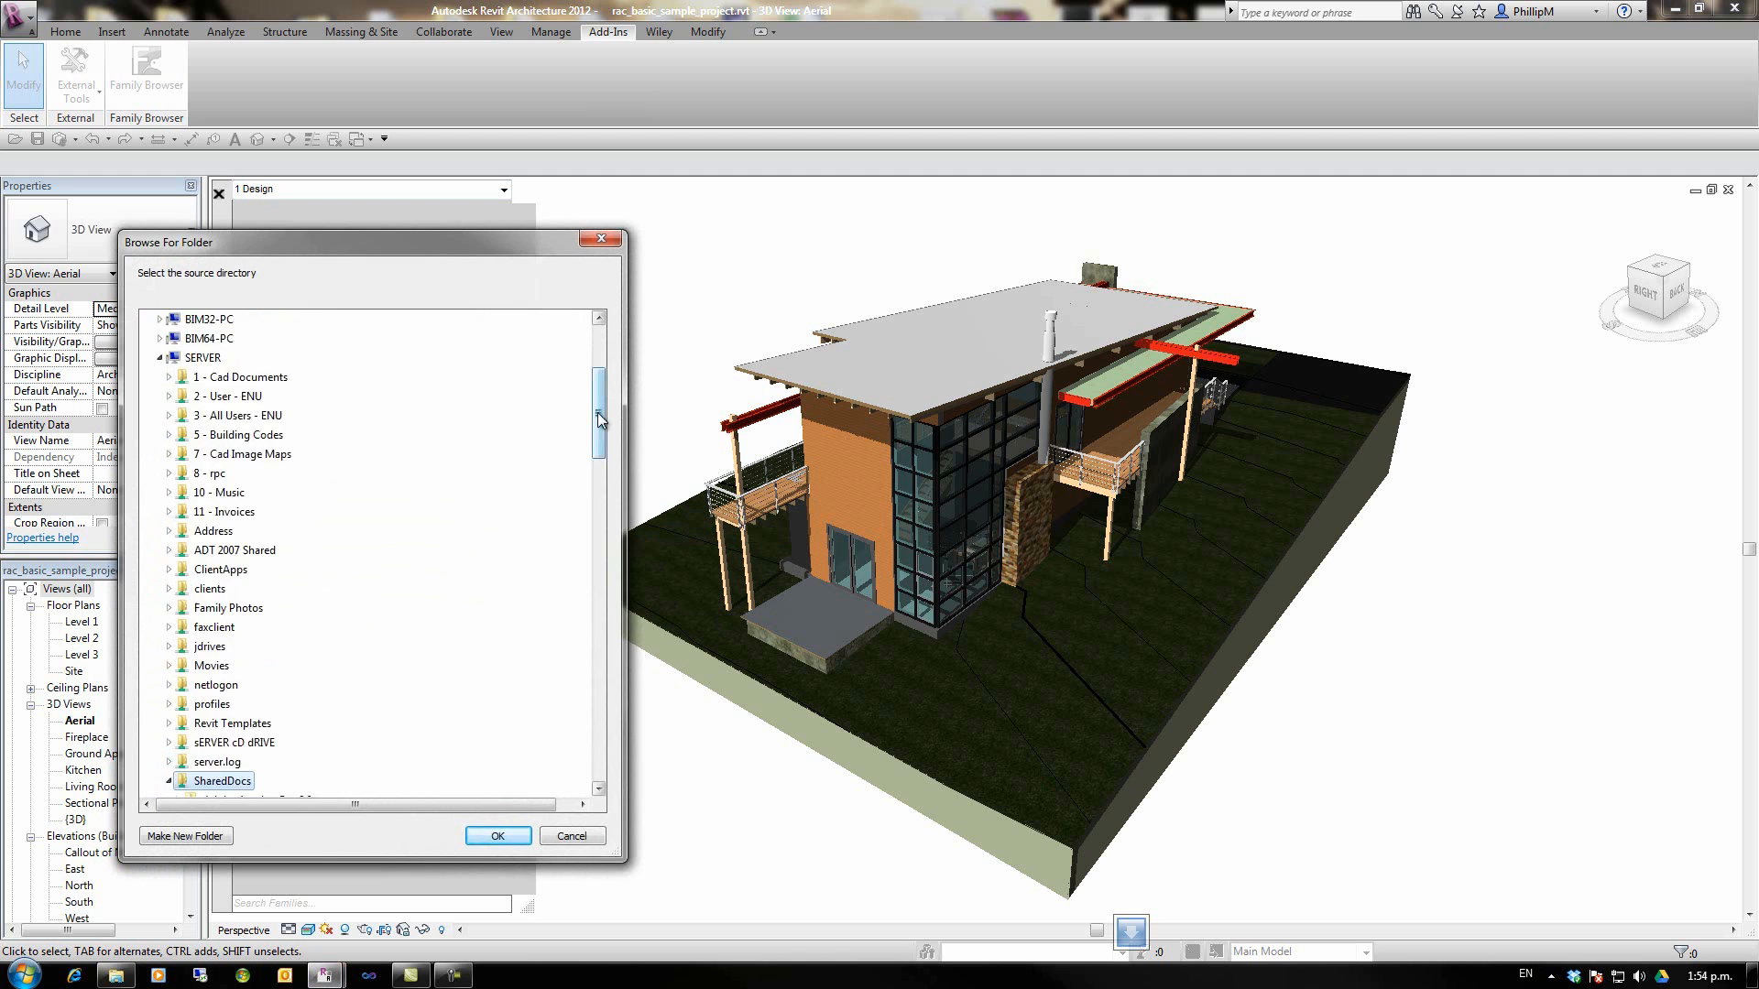
left_click_drag(598, 412, 592, 483)
double_click(244, 511)
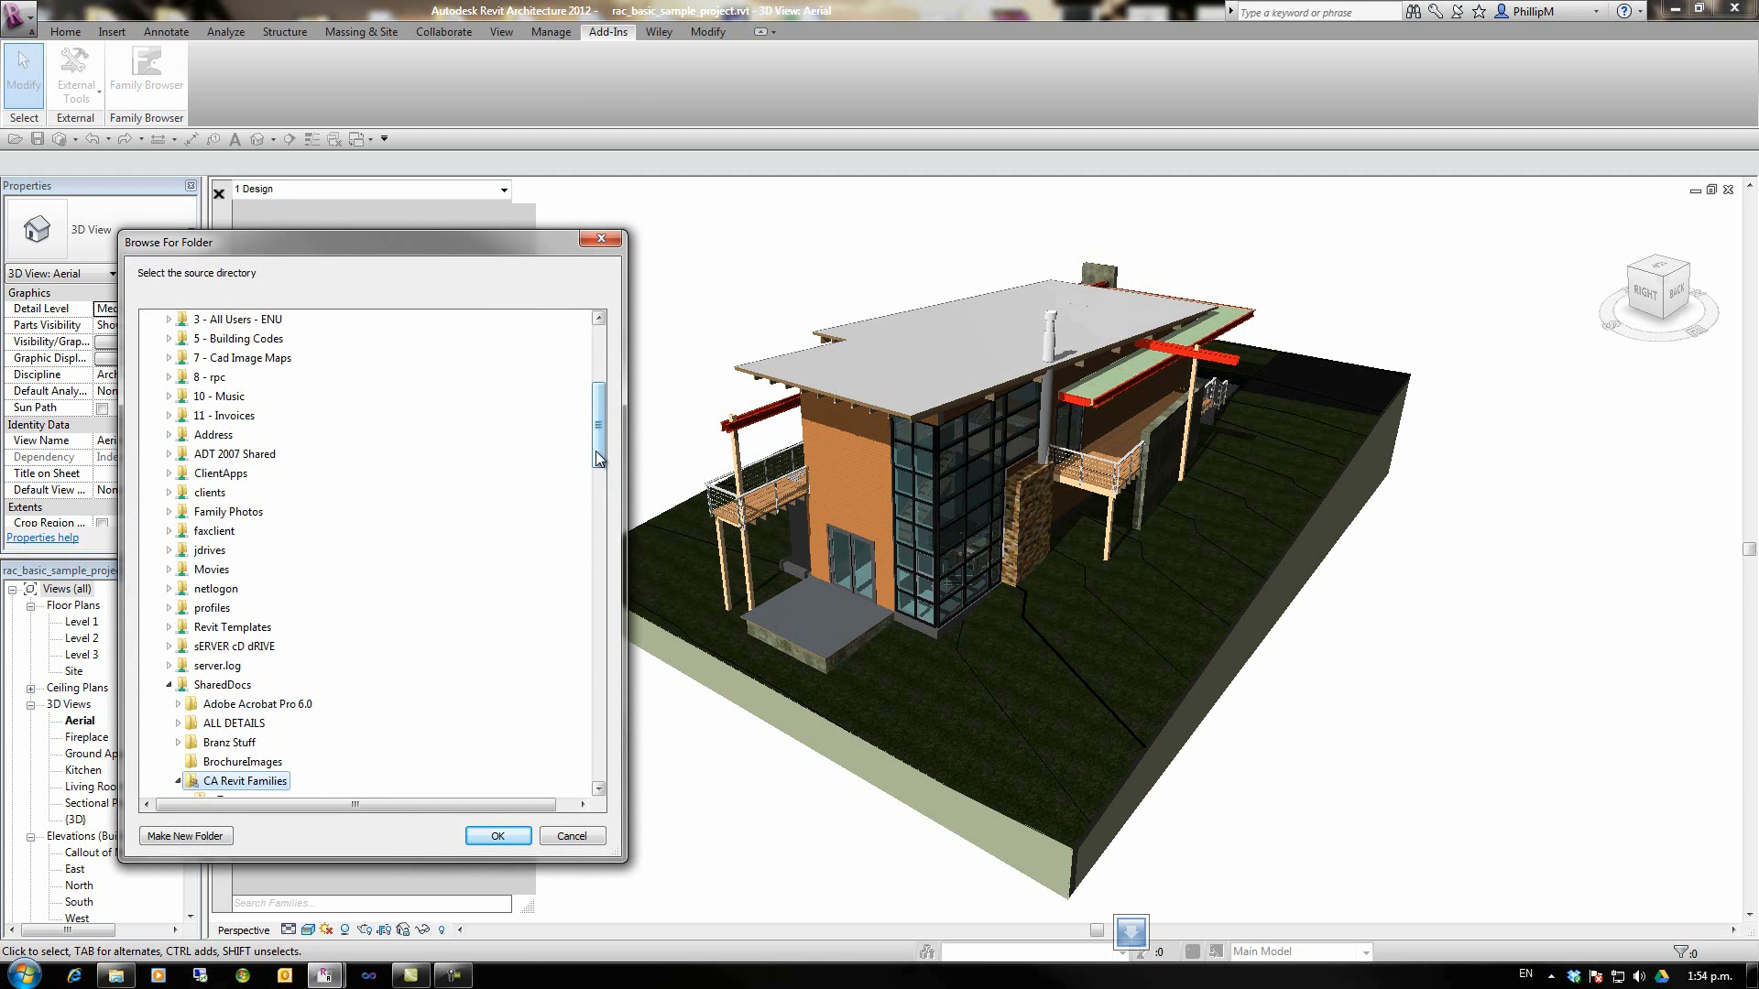
scroll(345, 550, "down", 5)
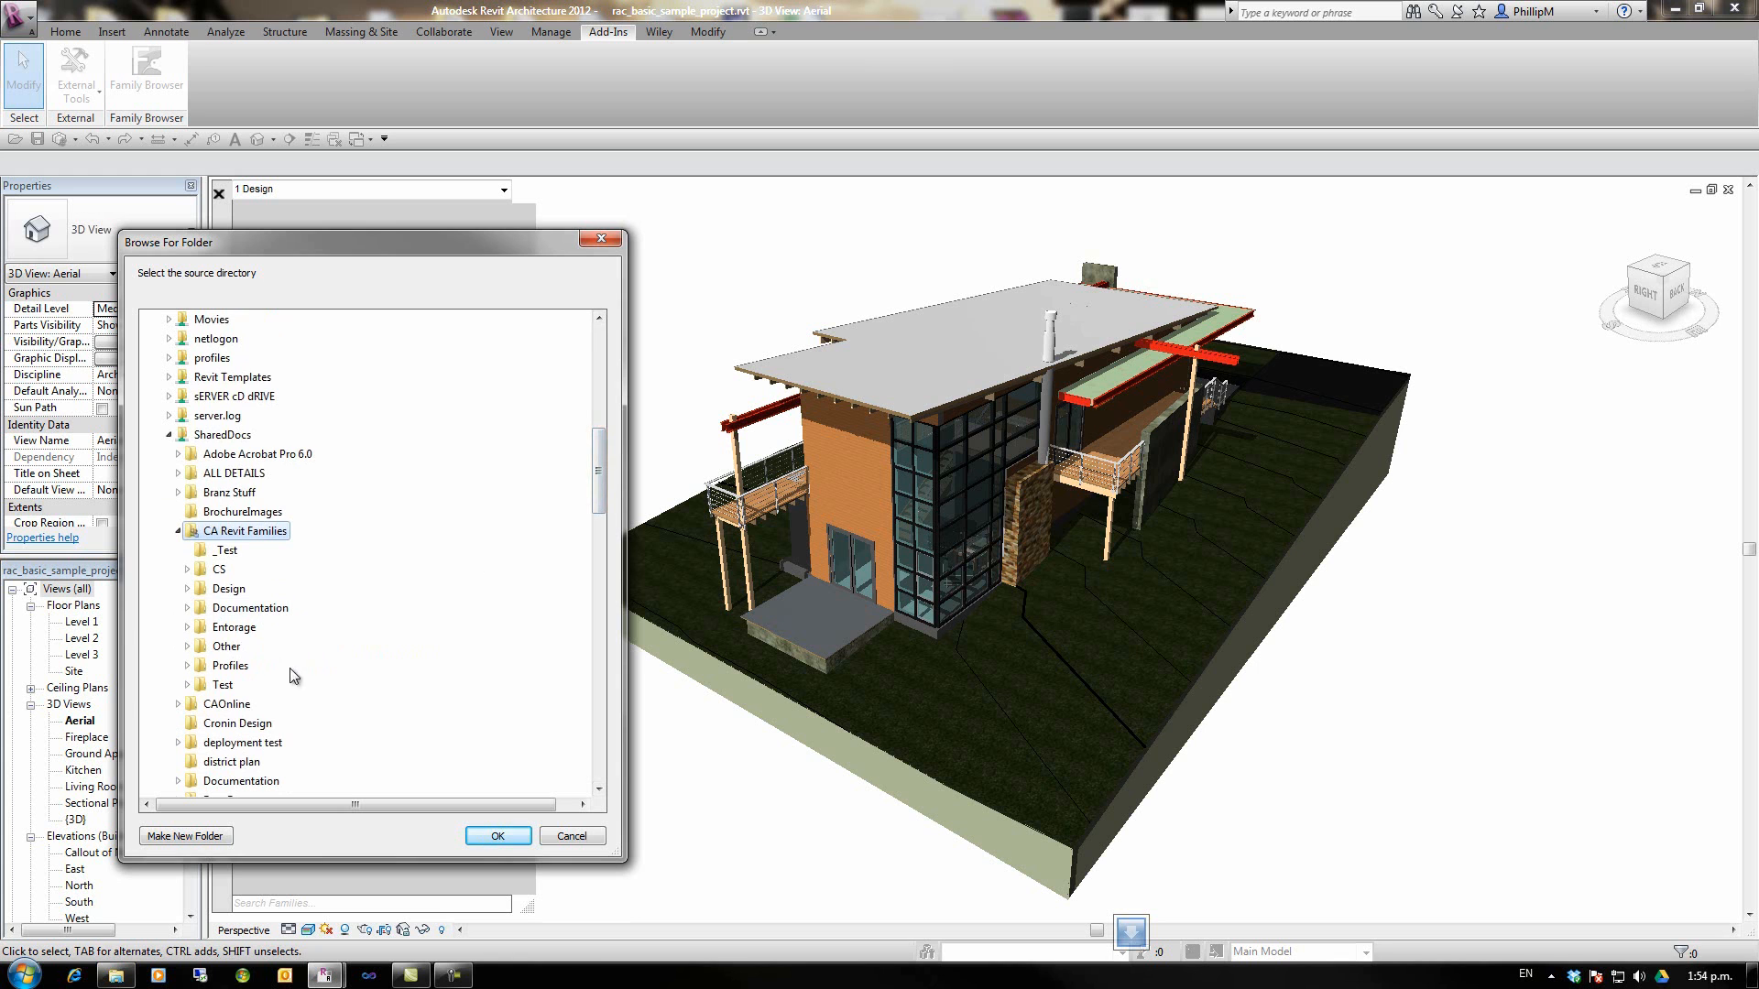
- Load the Design folder's families as tabs into the Design group, accepting the confirmation
double_click(229, 588)
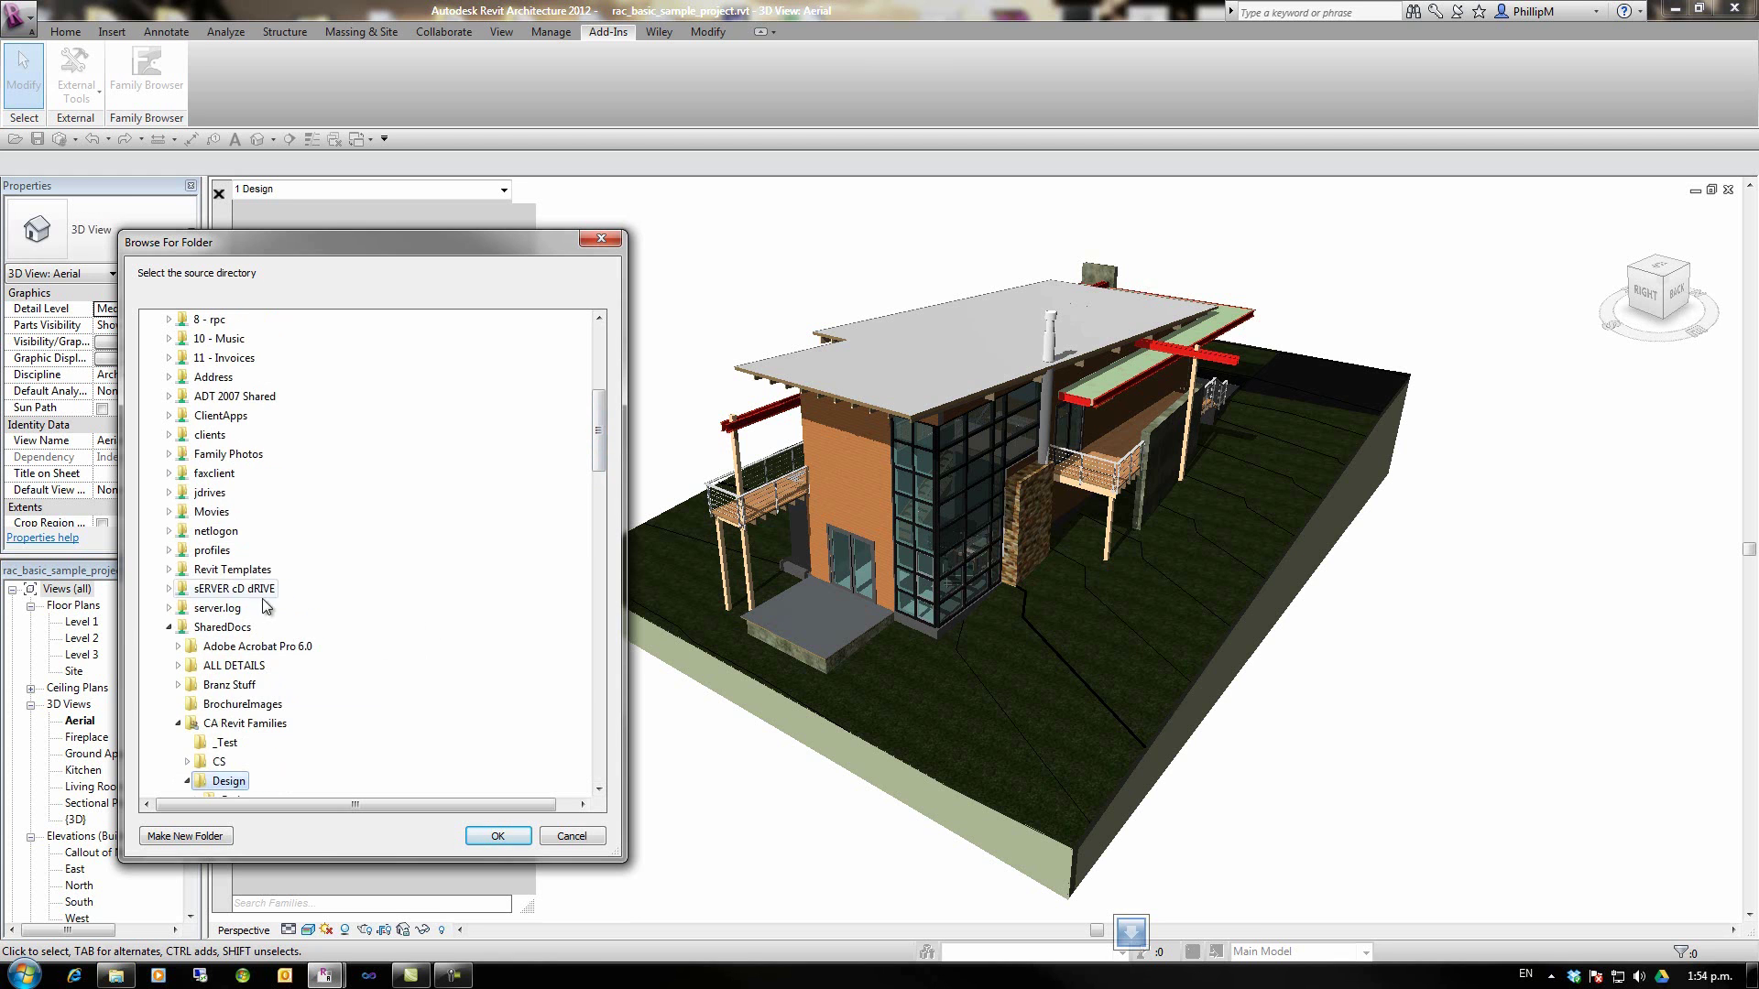
left_click(493, 836)
left_click(460, 585)
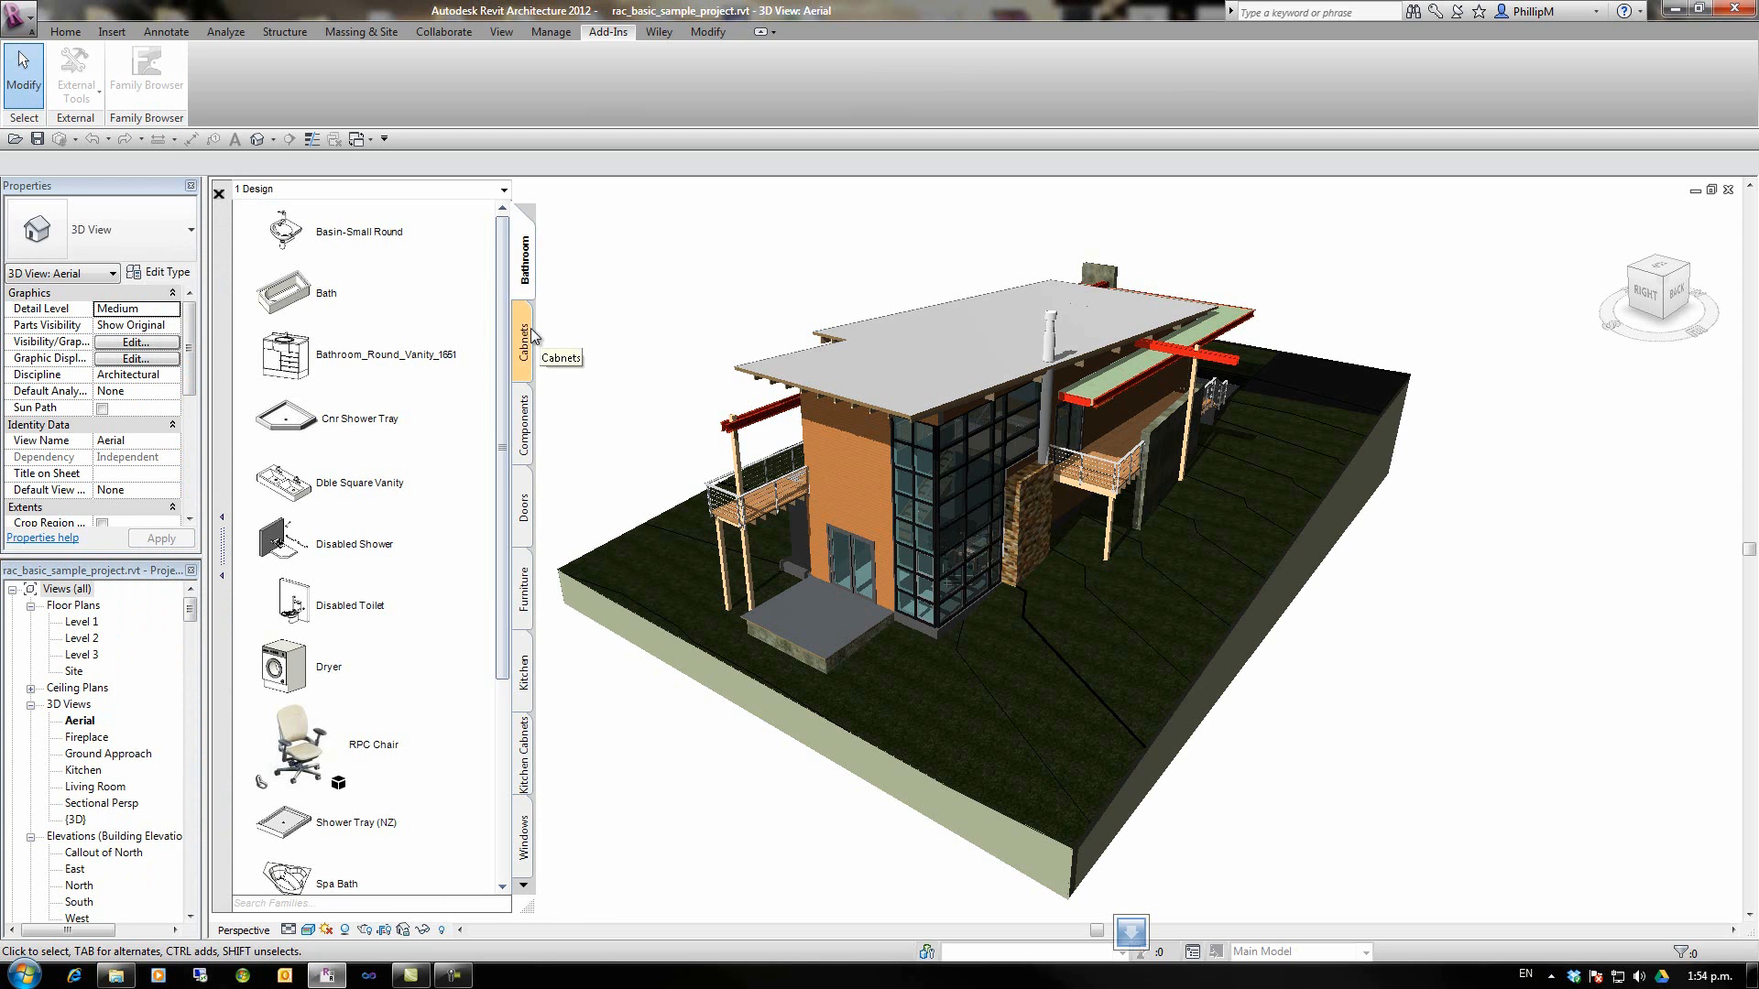
- Check the Cabinets and Bathroom tabs, then switch to the 2 Documentation group
left_click(522, 336)
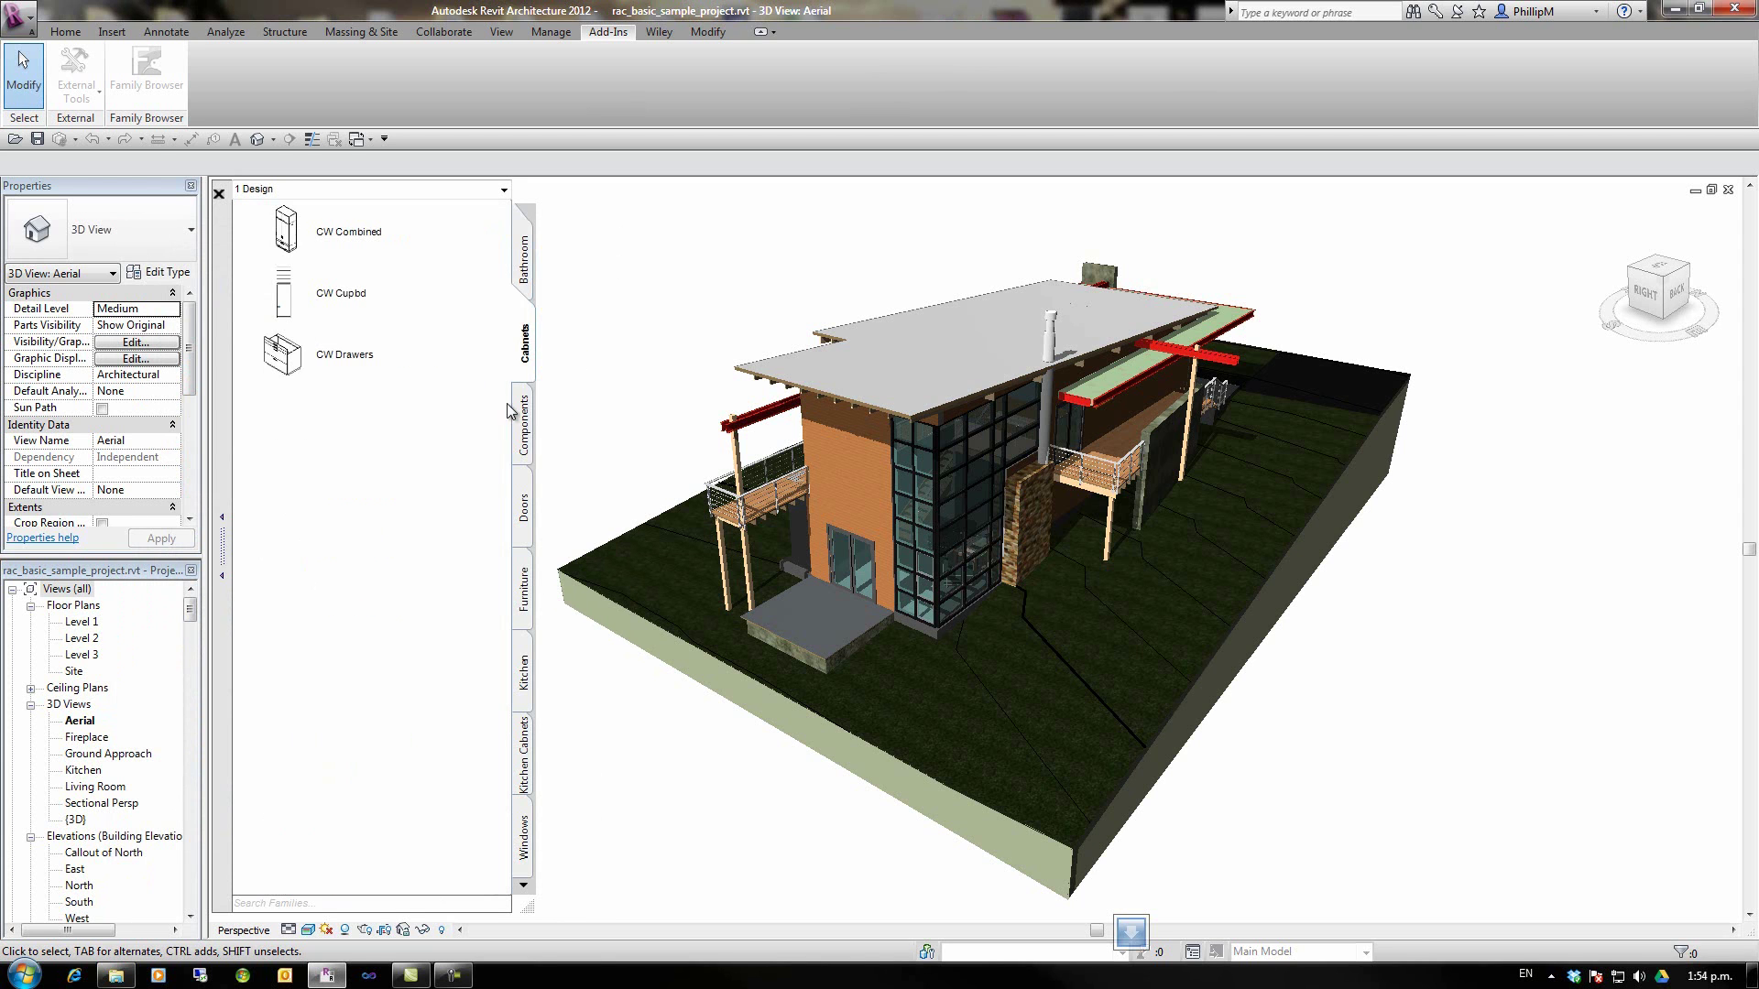
left_click(522, 268)
left_click(454, 188)
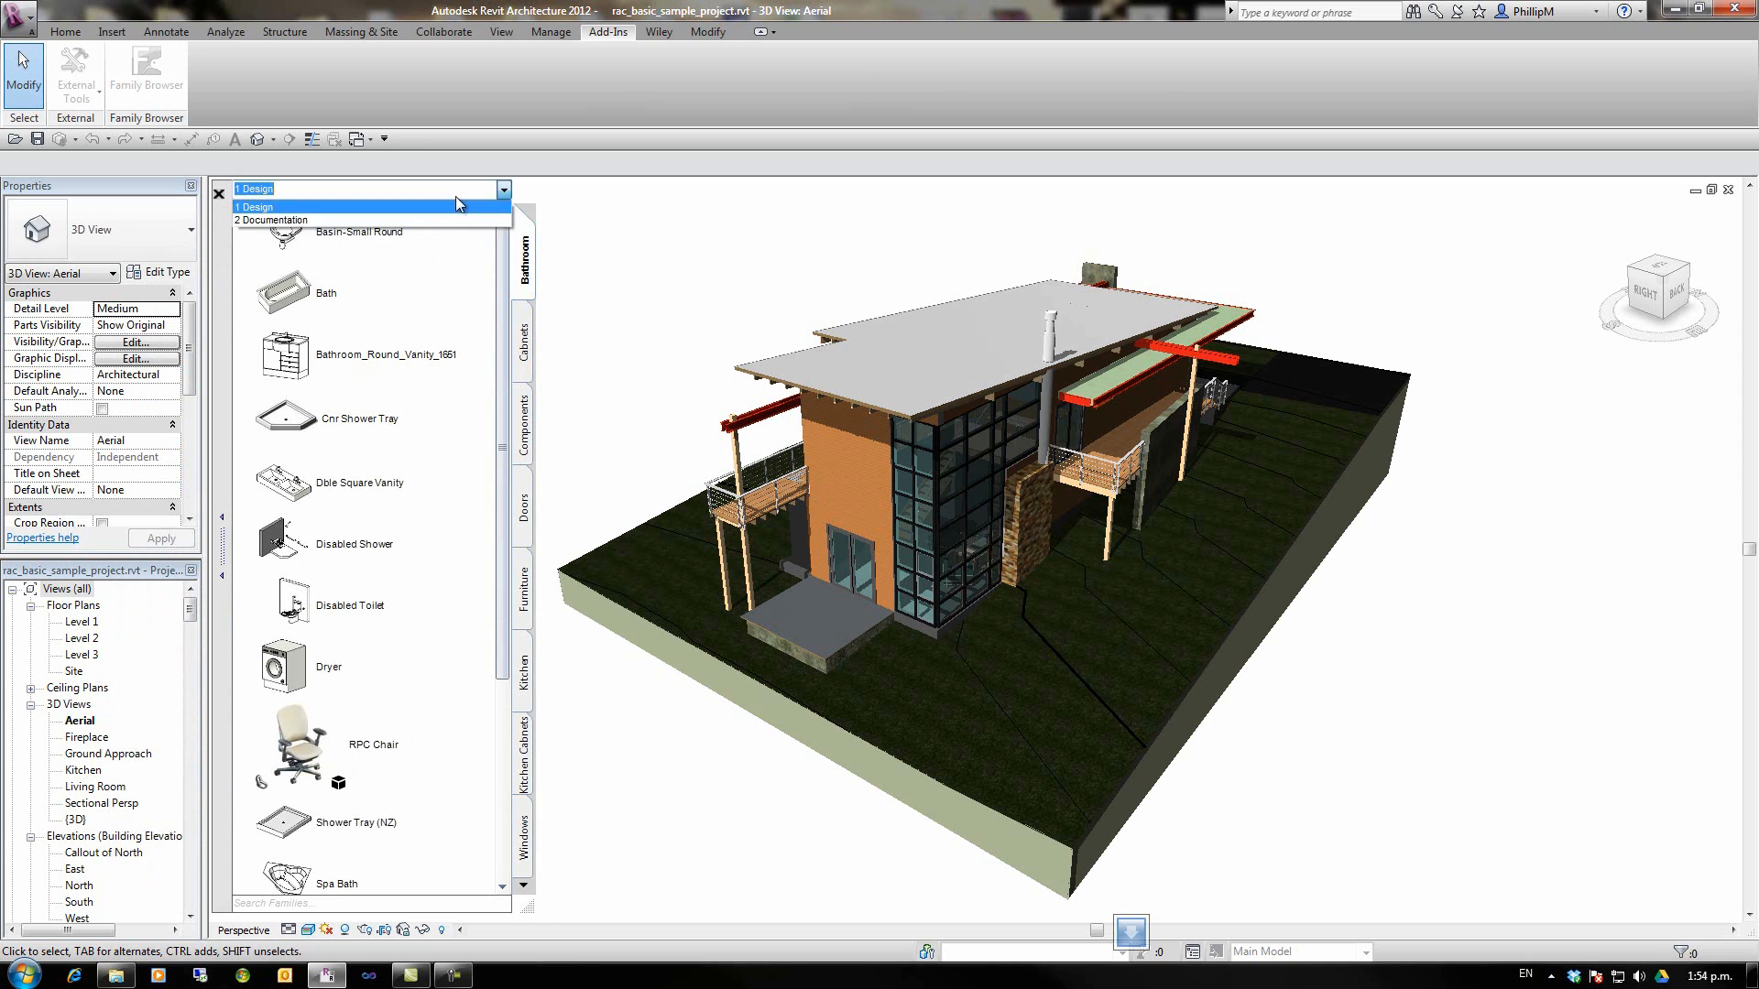
left_click(384, 219)
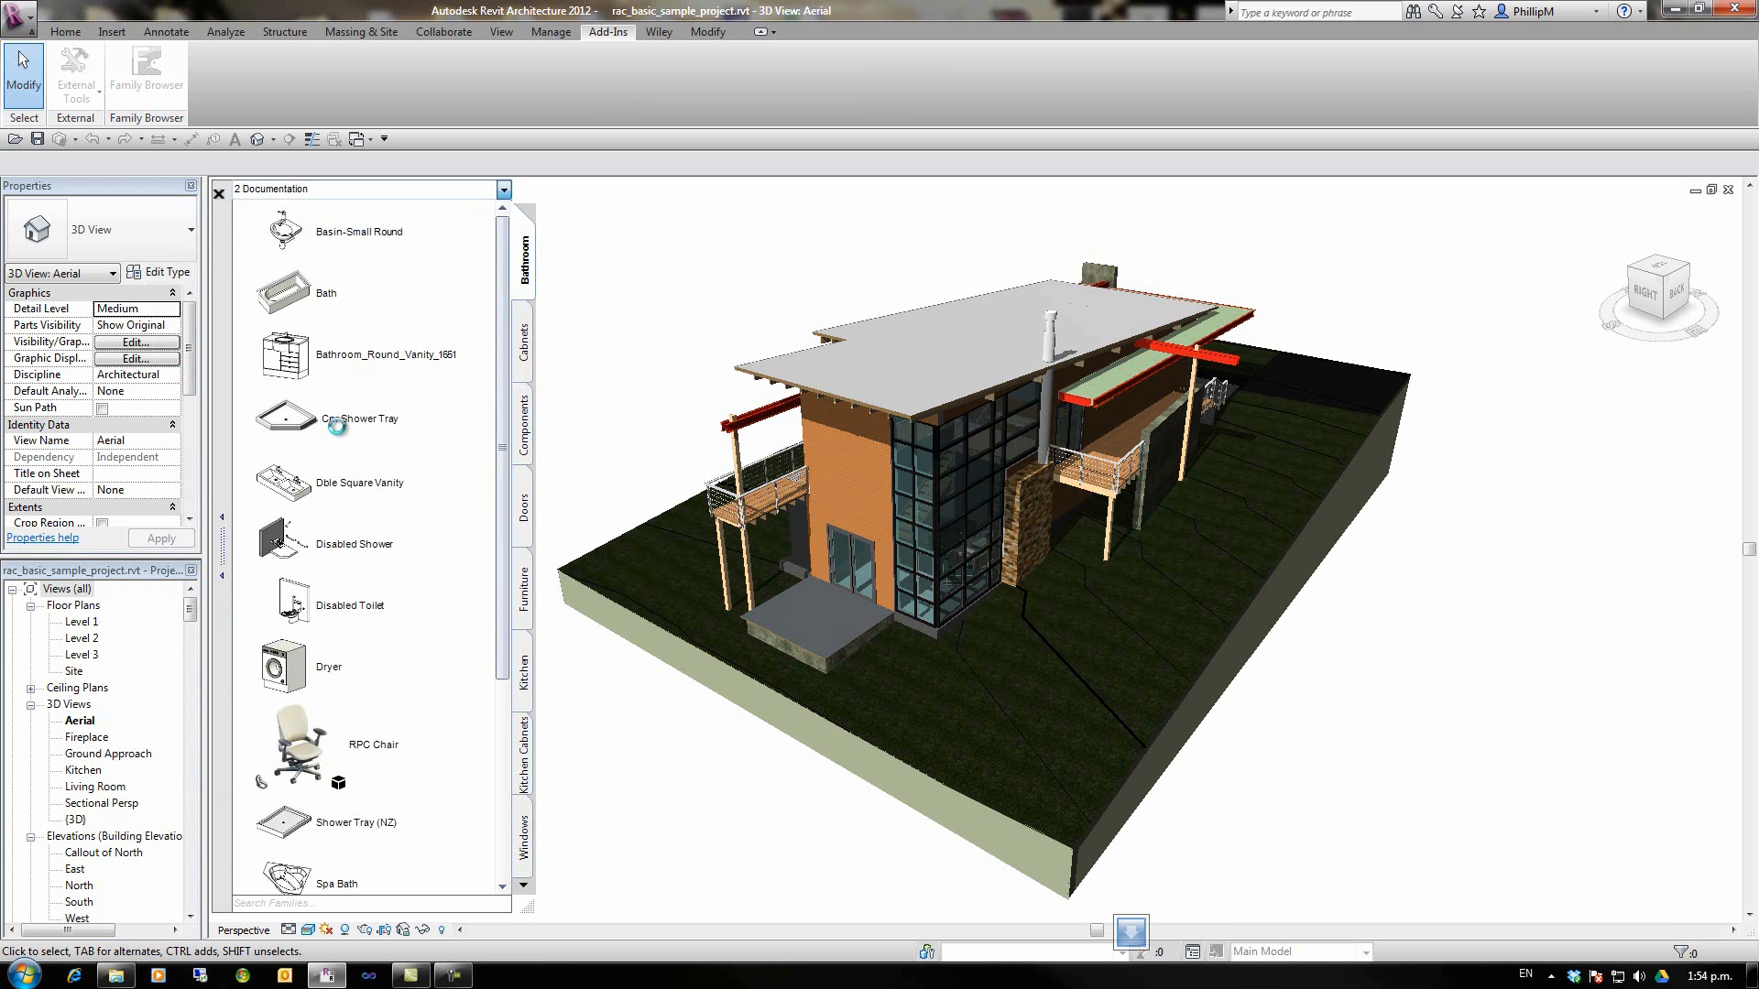
- Add the CA Revit Families\Documentation folder as tabs in the Documentation group
right_click(339, 426)
mouse_move(377, 519)
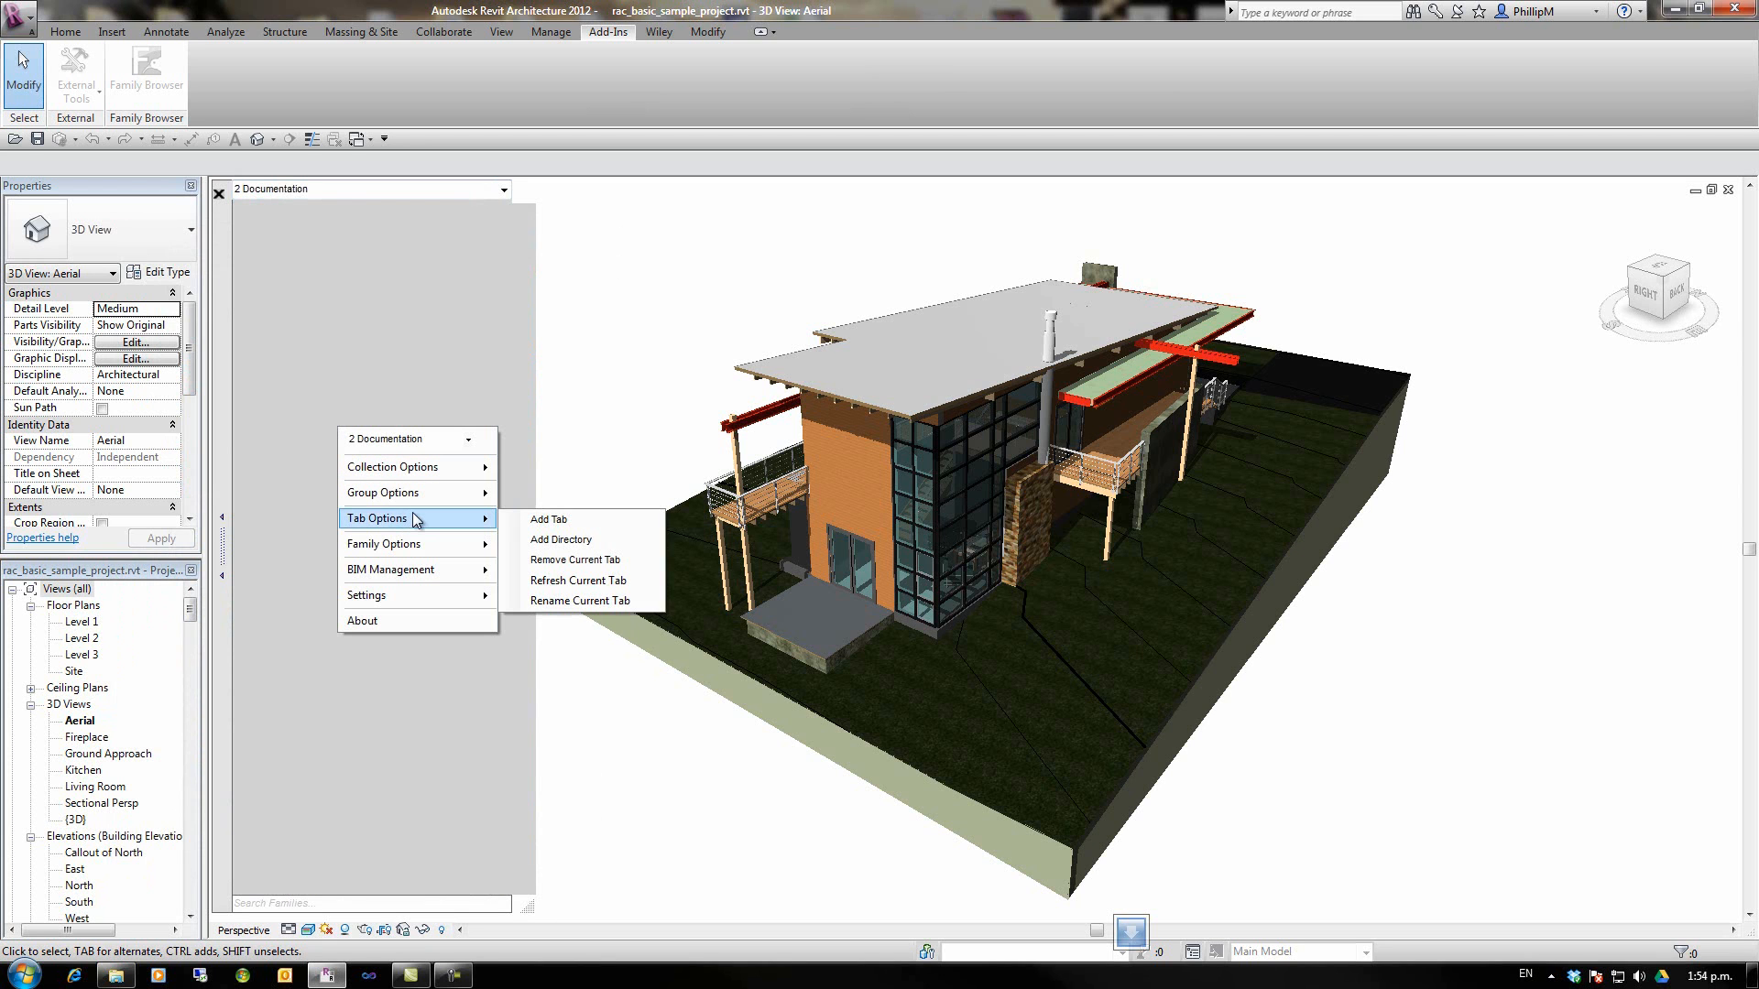
left_click(561, 539)
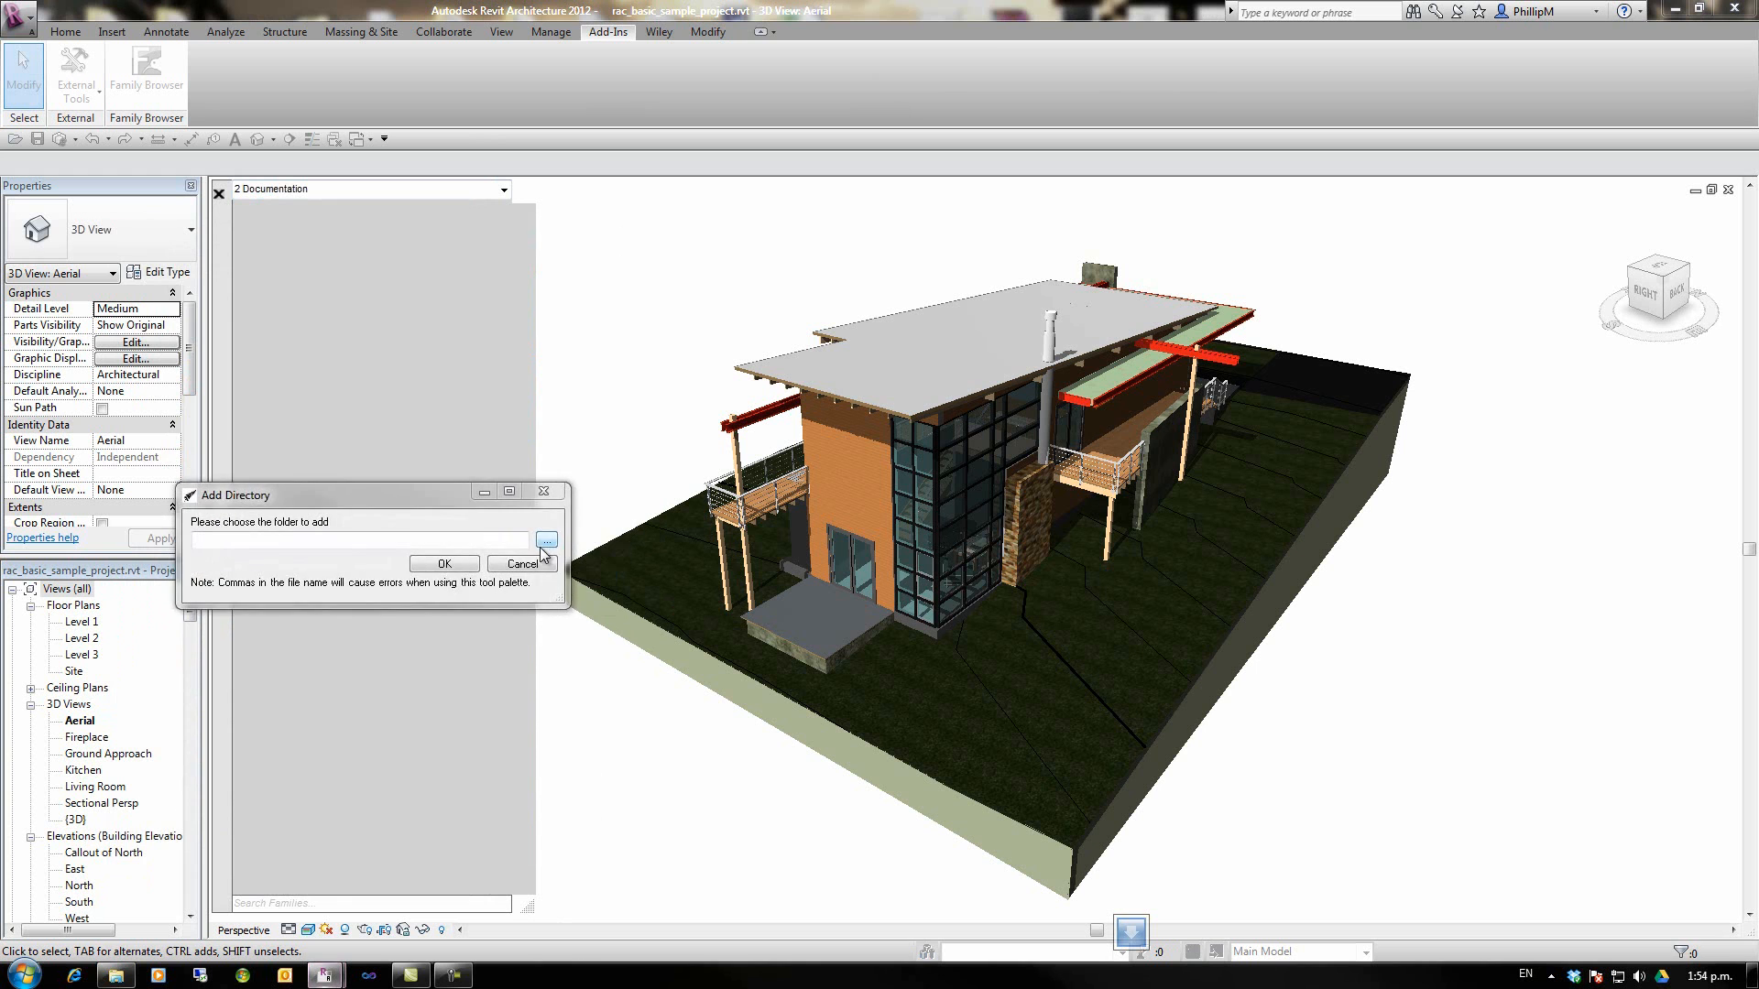
left_click(546, 540)
left_click_drag(597, 360, 598, 482)
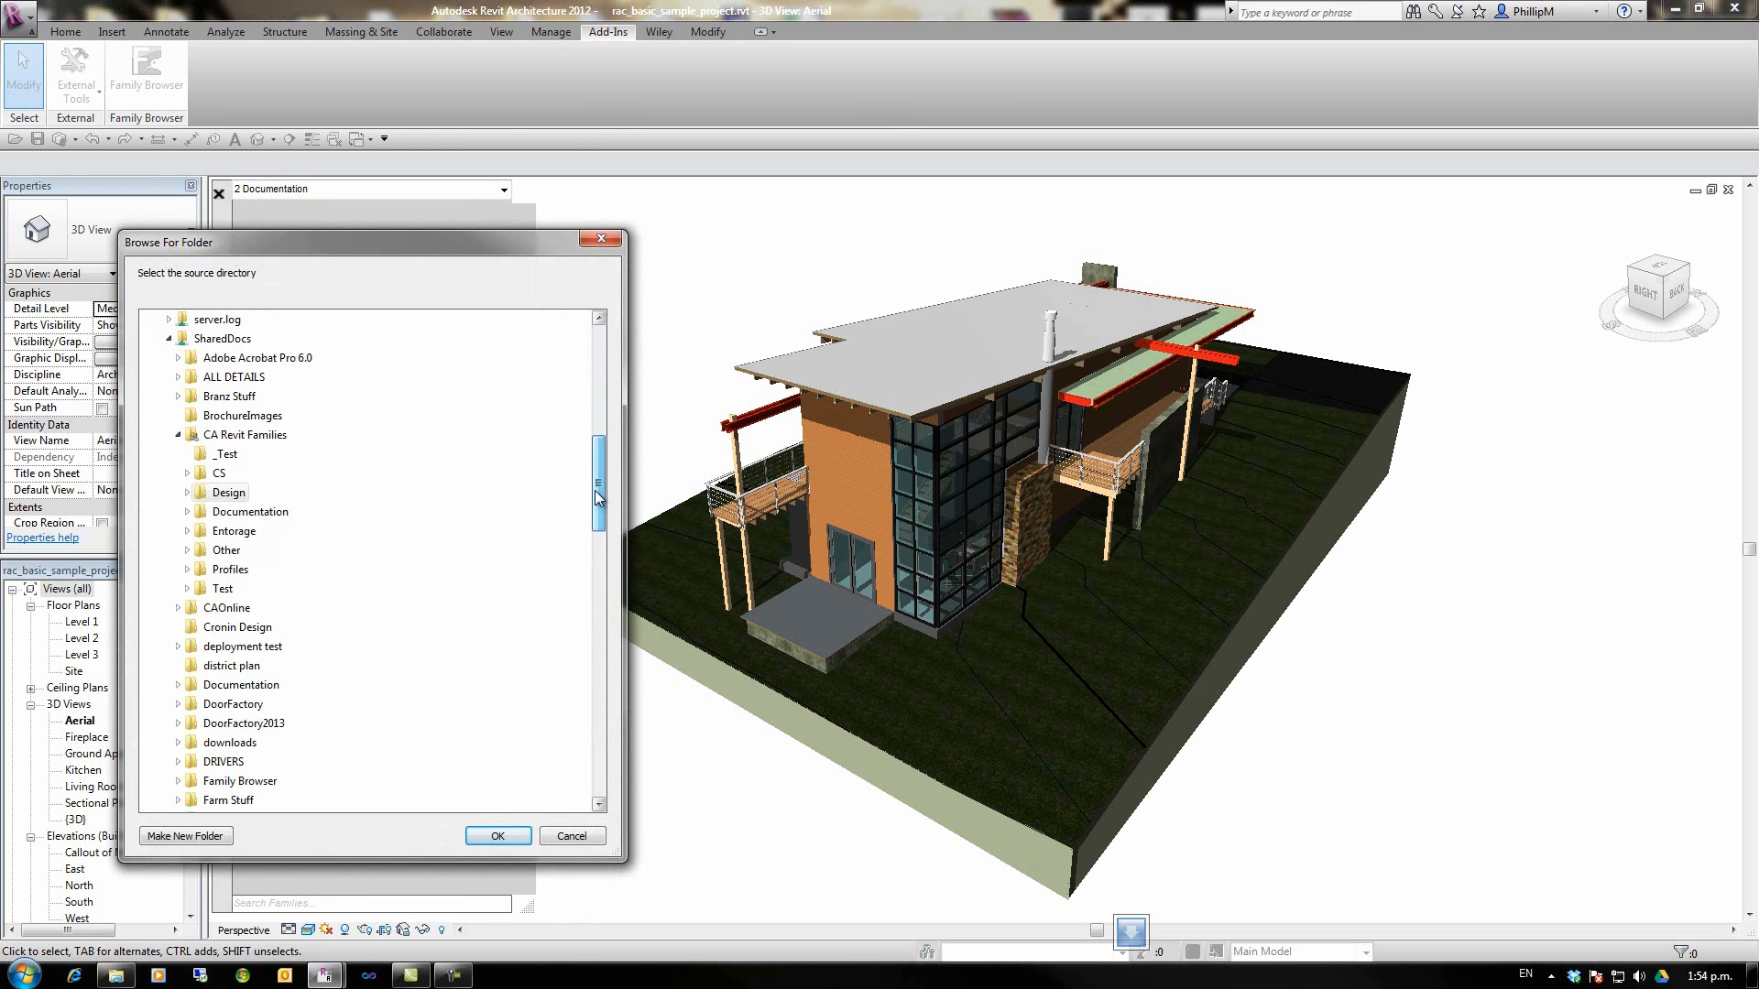
left_click(250, 511)
left_click(498, 835)
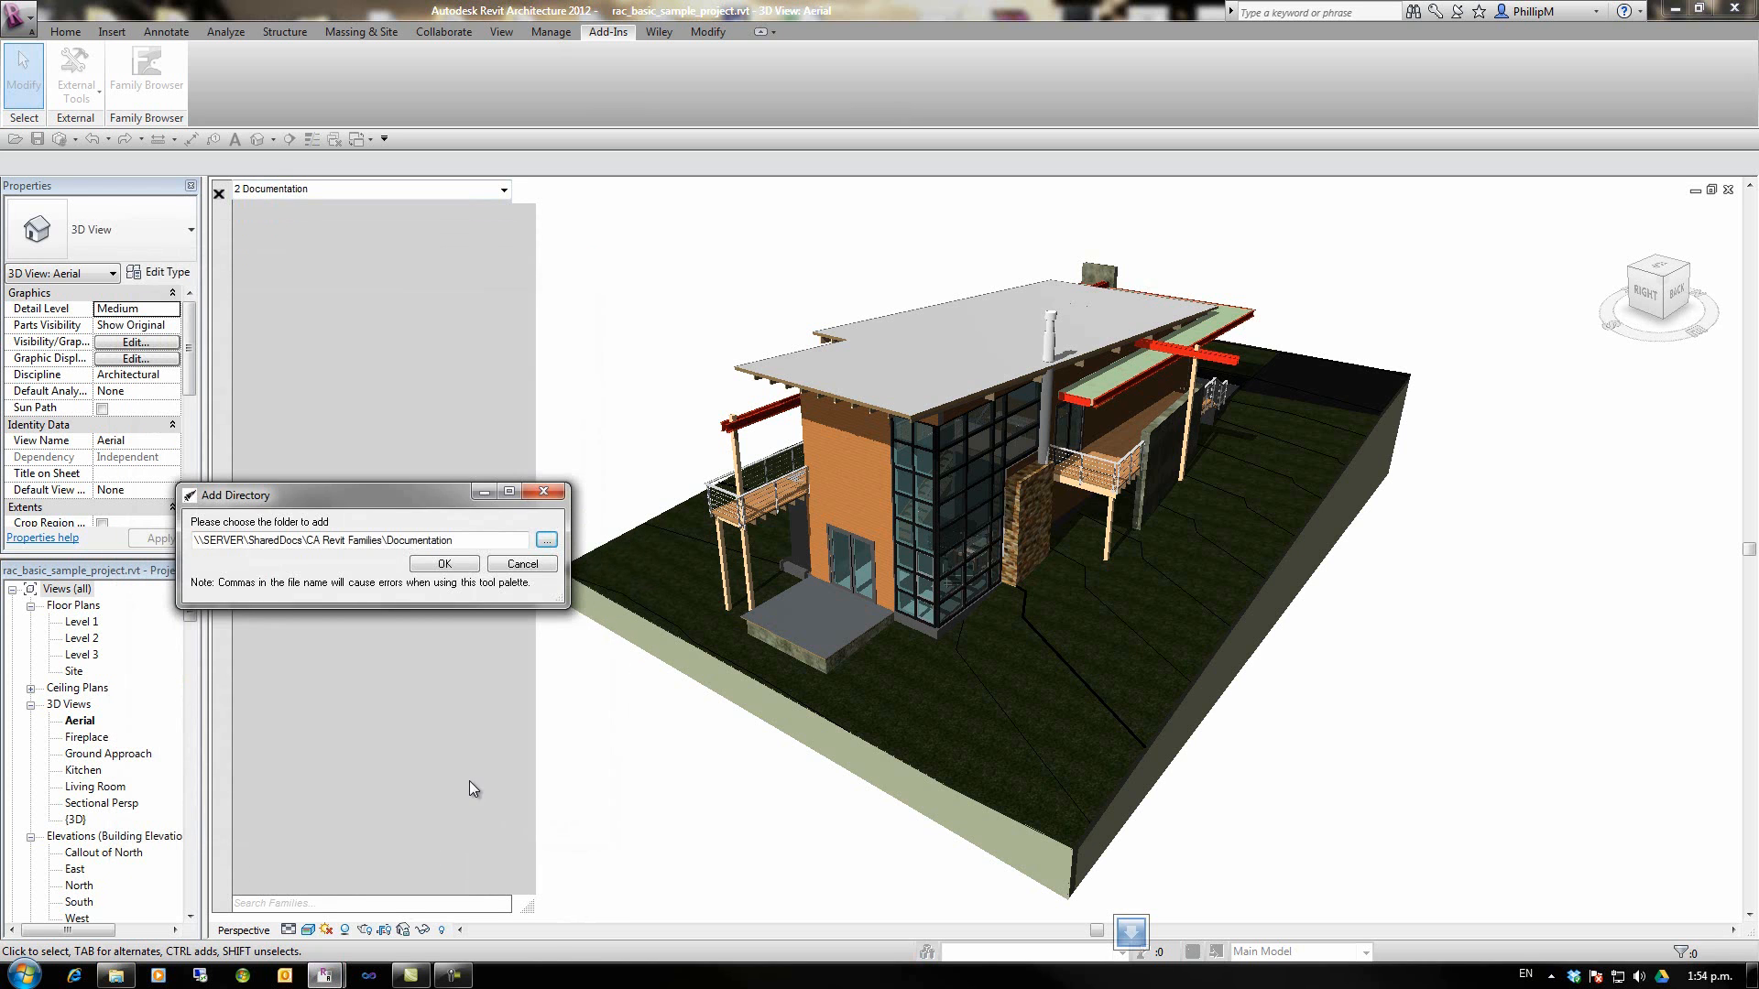
left_click(446, 566)
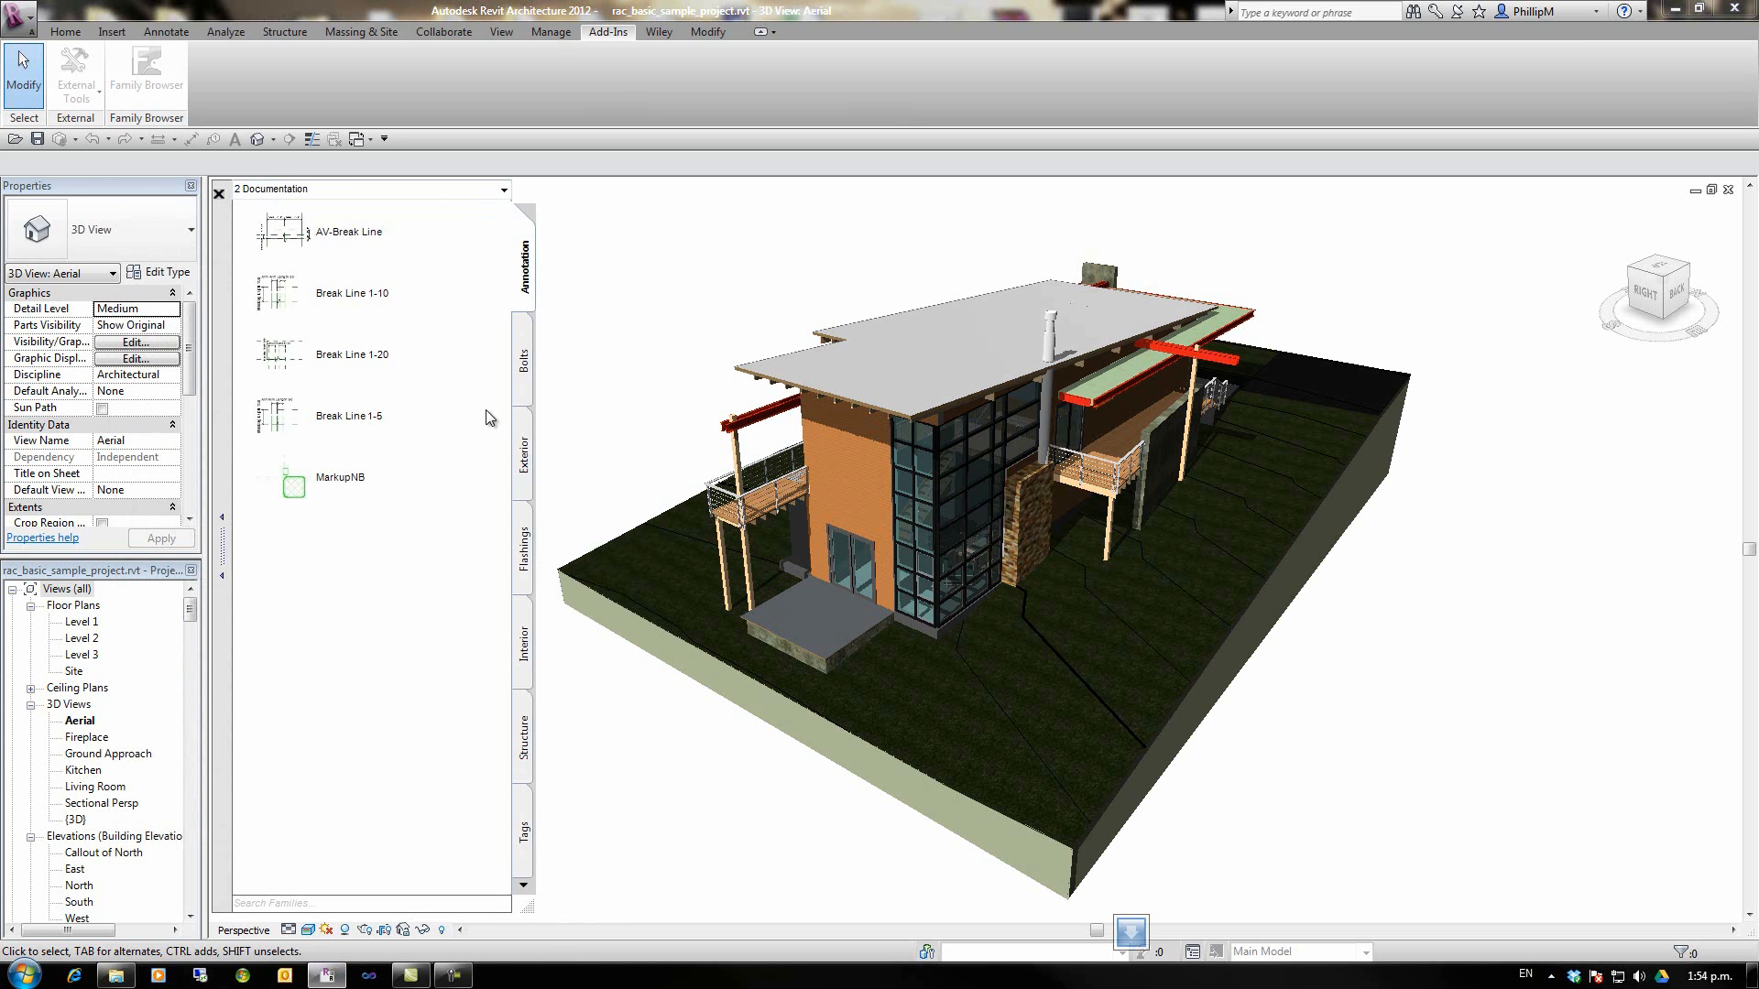
- Browse the Documentation tabs, then switch back to the 1 Design group
left_click(524, 435)
left_click(523, 266)
left_click(505, 188)
left_click(257, 206)
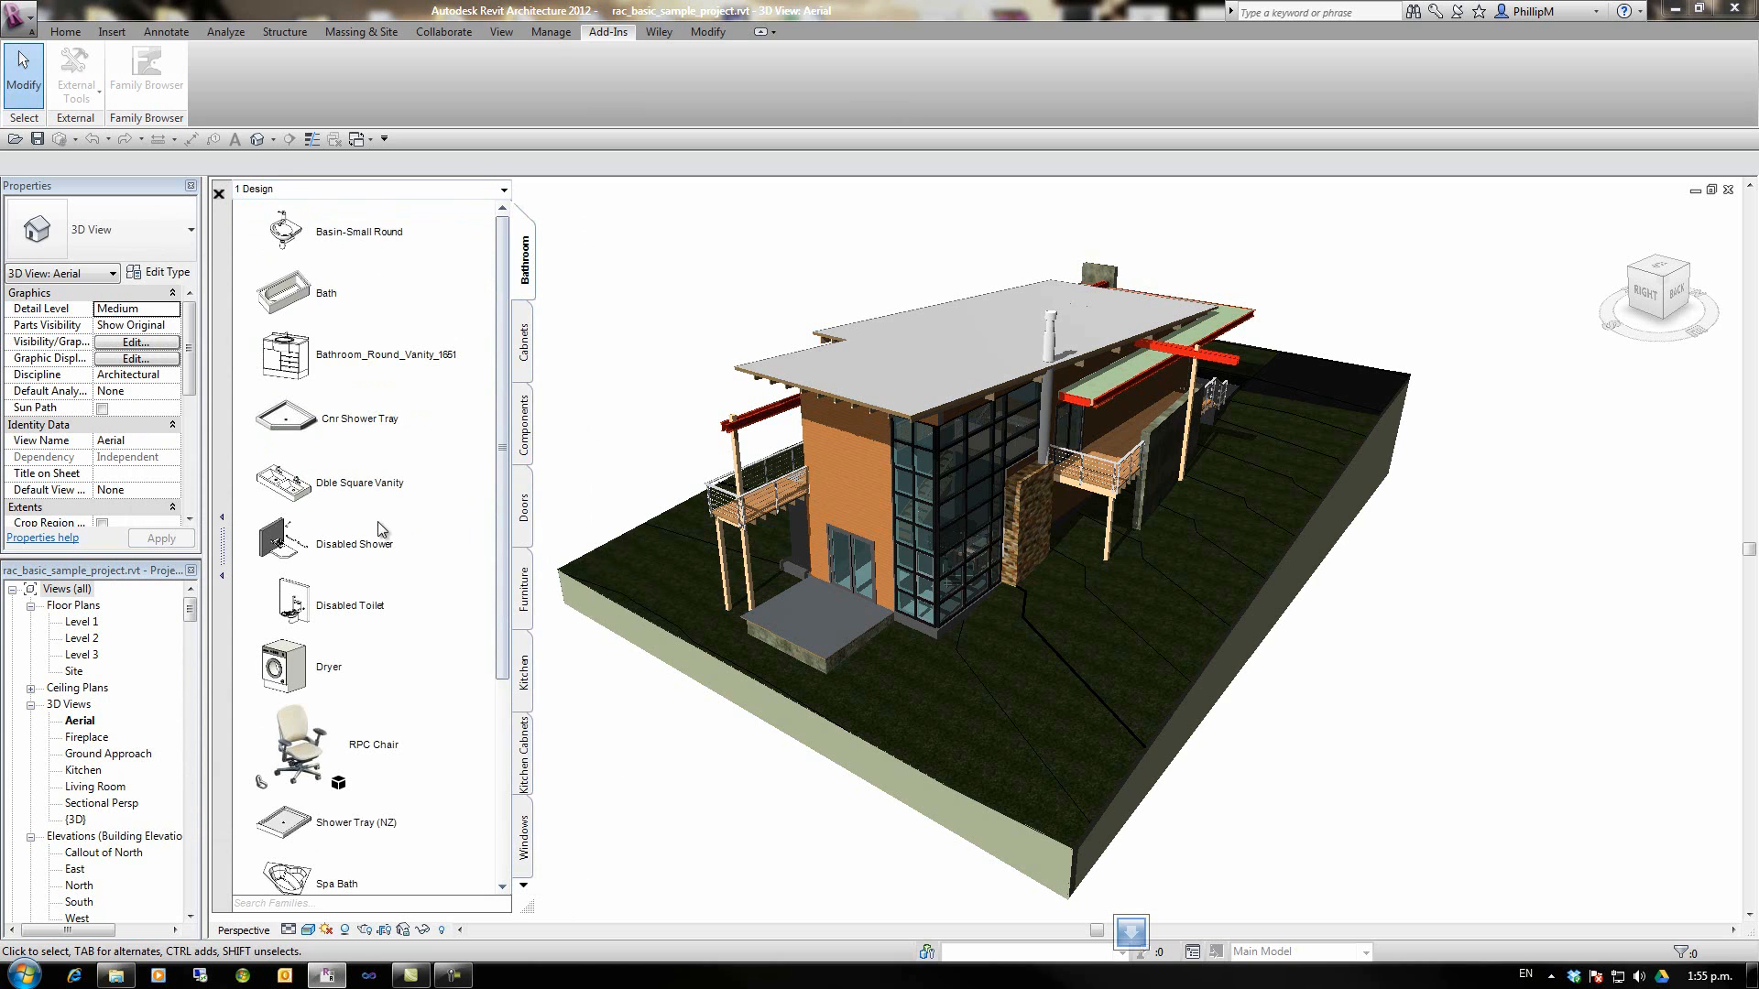
left_click(505, 187)
- Create a collection from local groups via BIM Management, opening deployment test\Collections
right_click(323, 445)
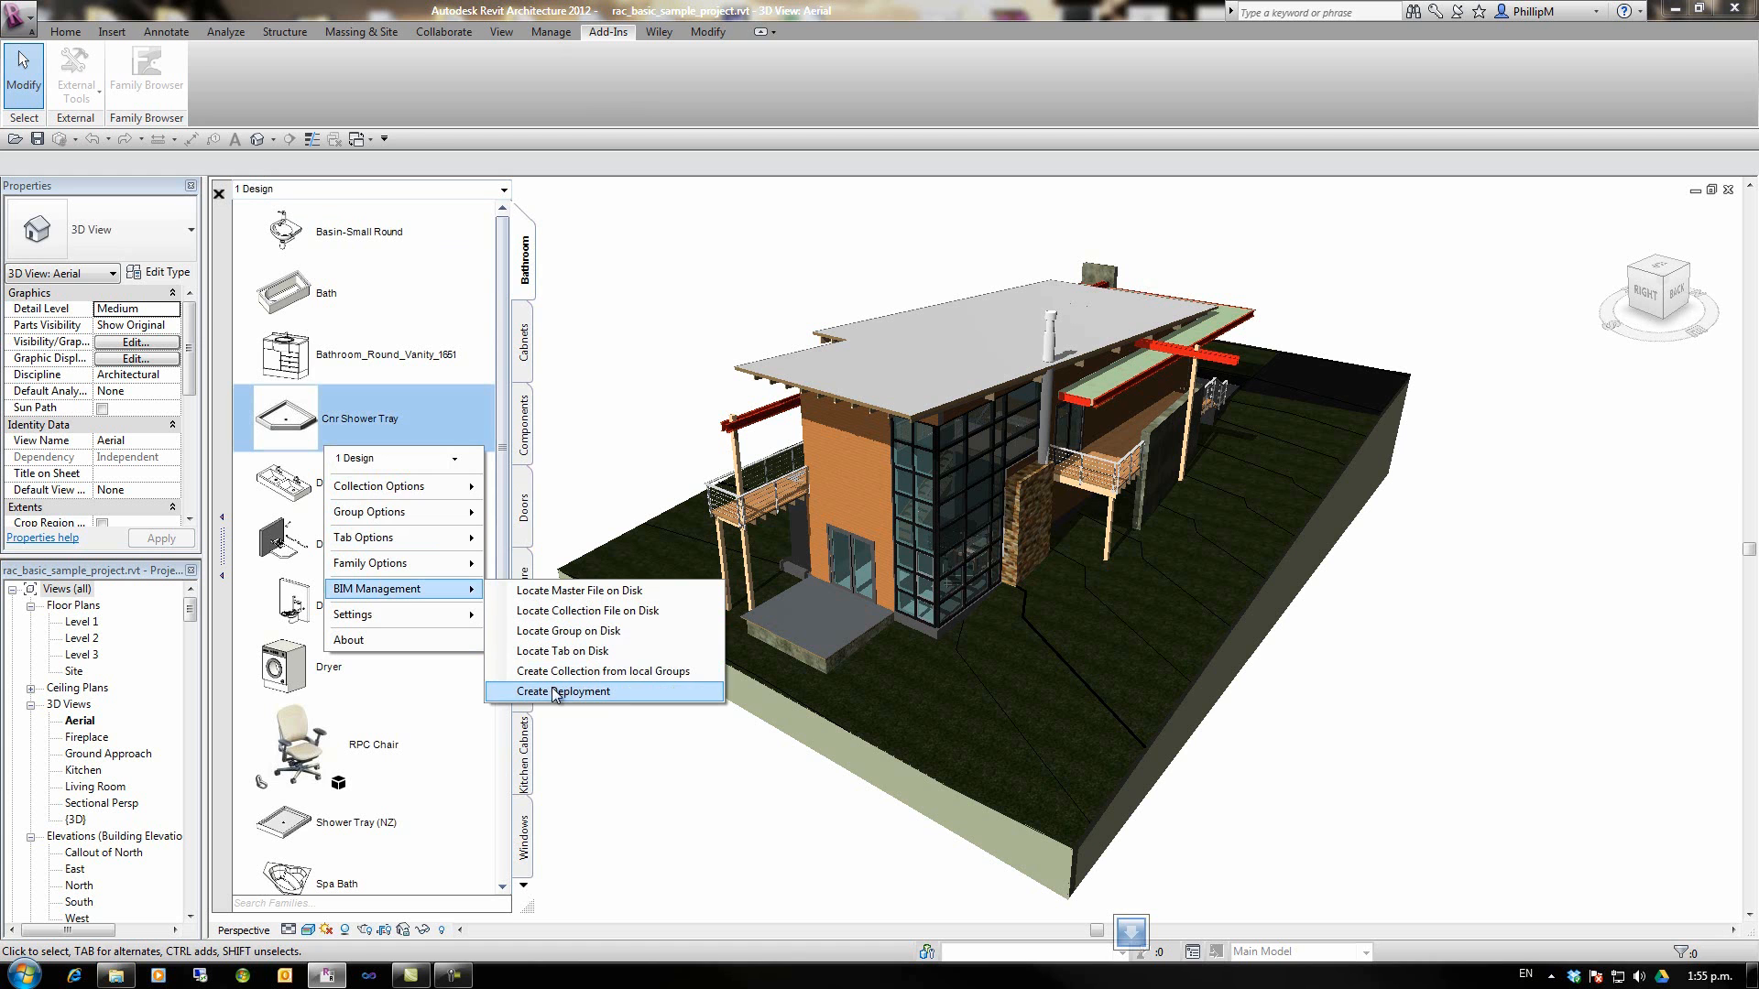
mouse_move(377, 589)
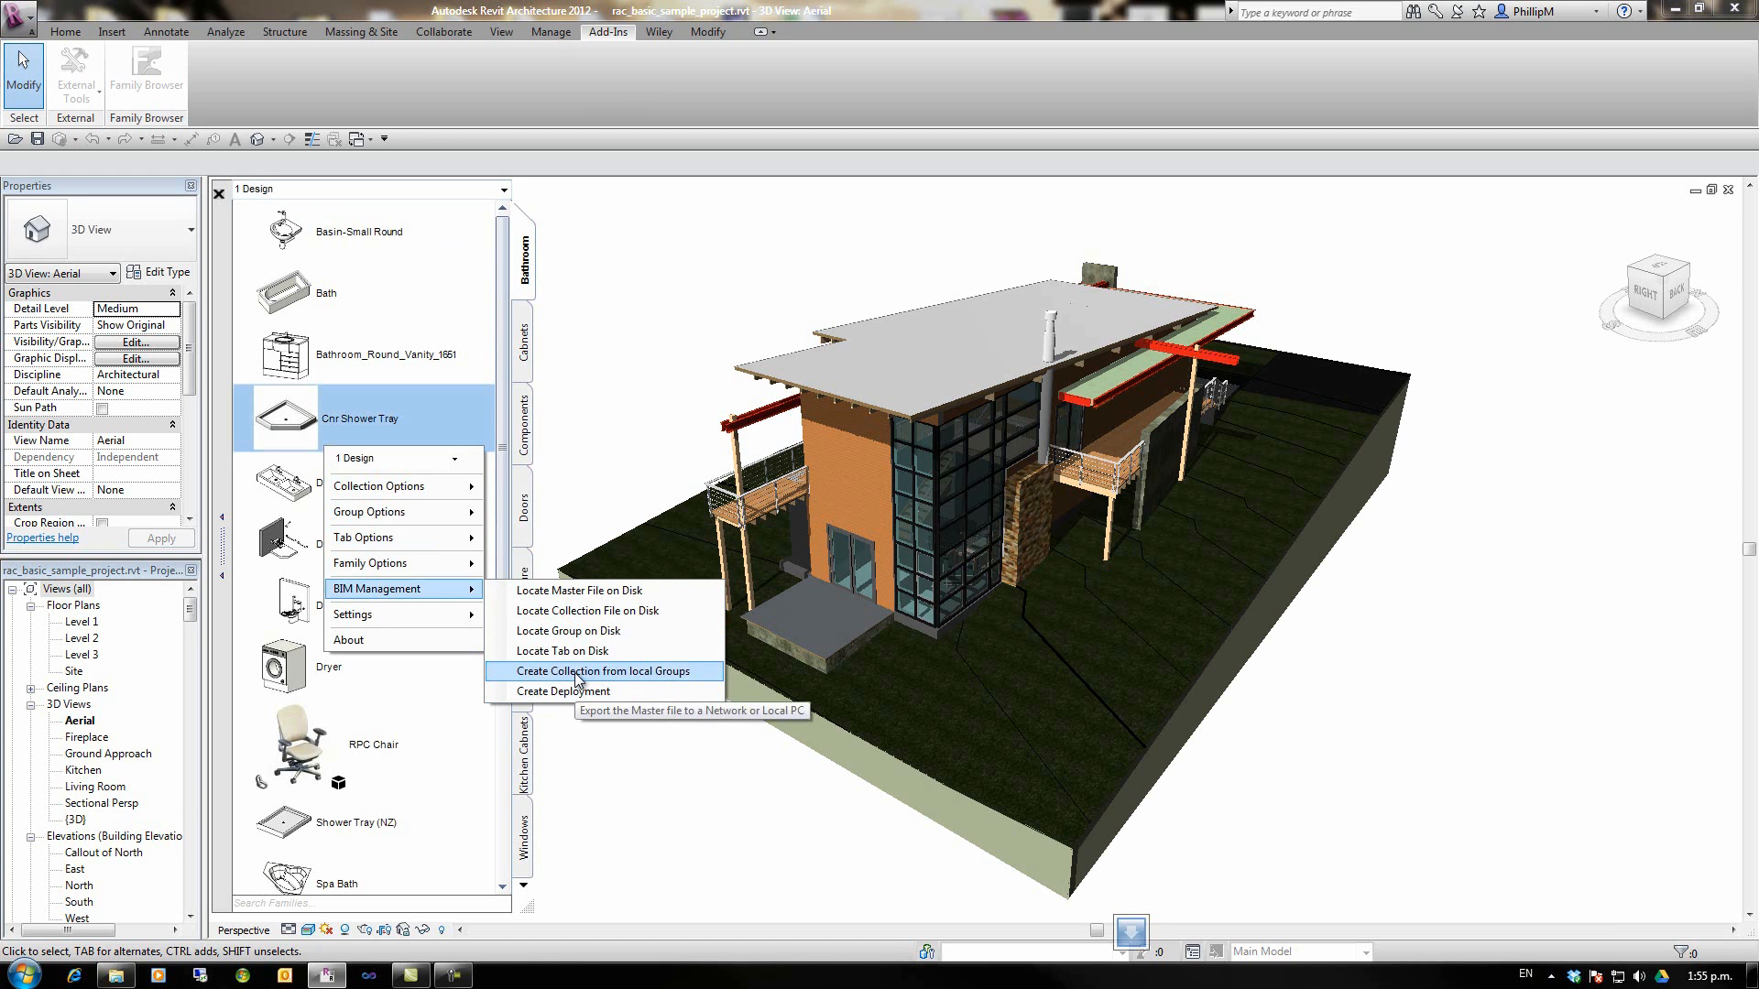
left_click(562, 673)
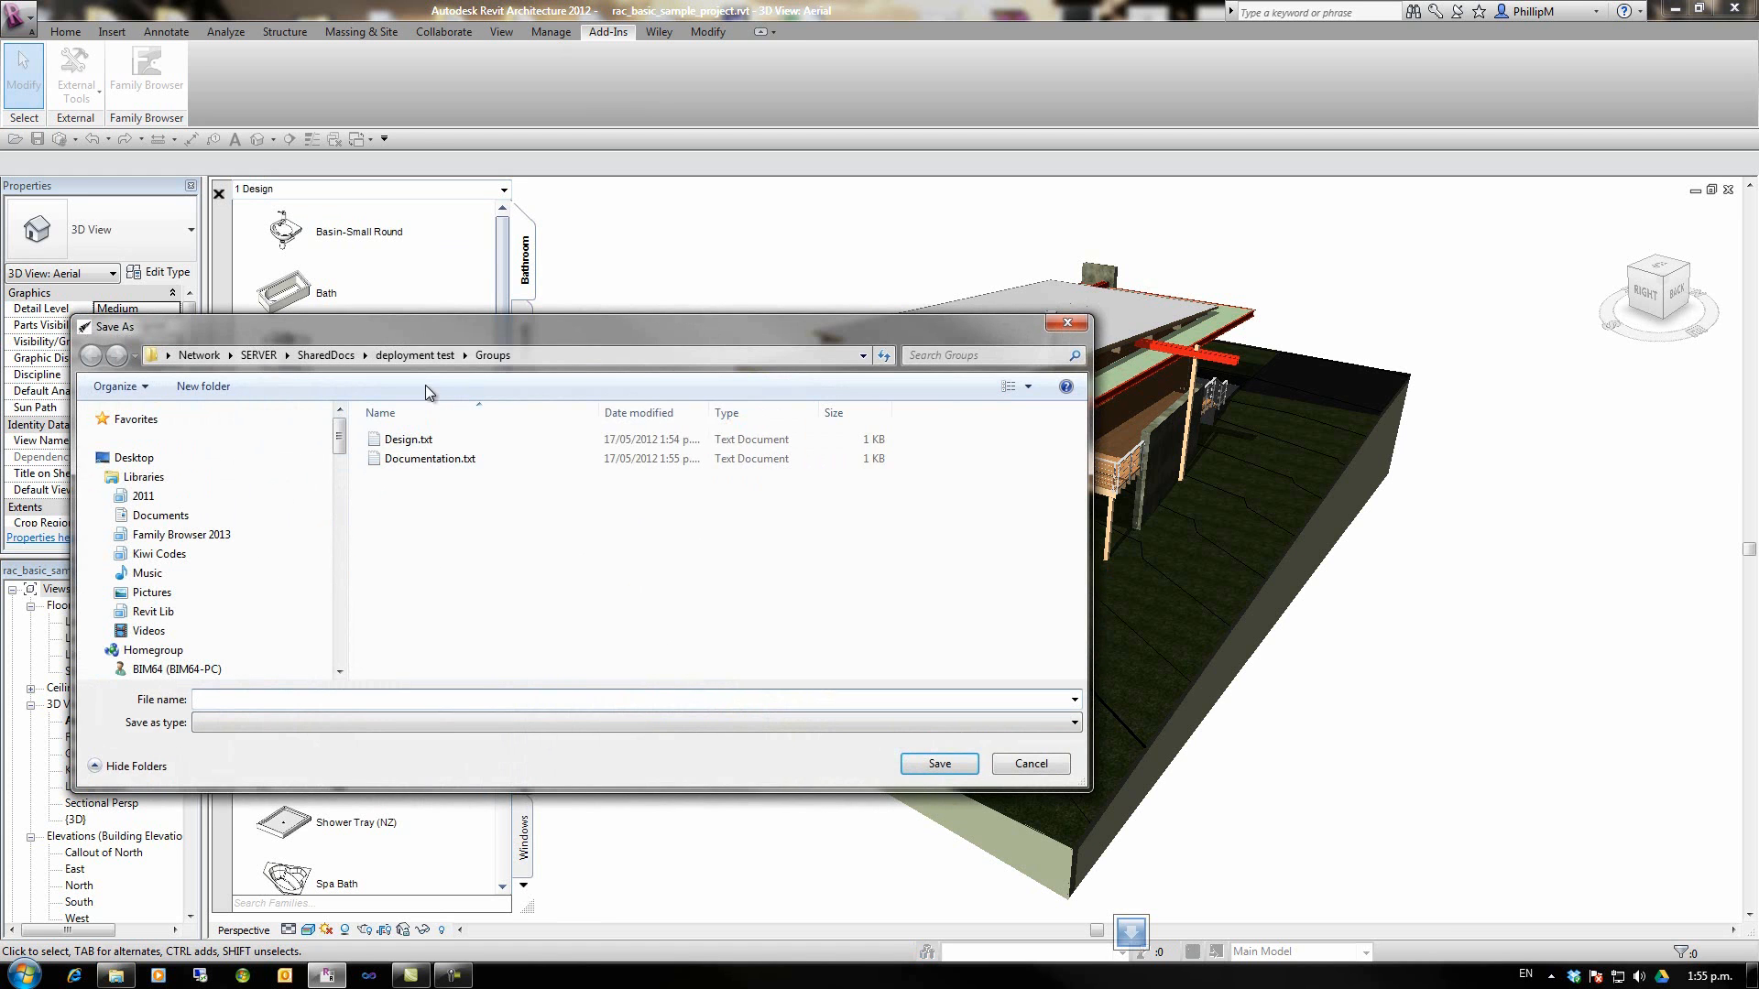
left_click(416, 354)
double_click(413, 429)
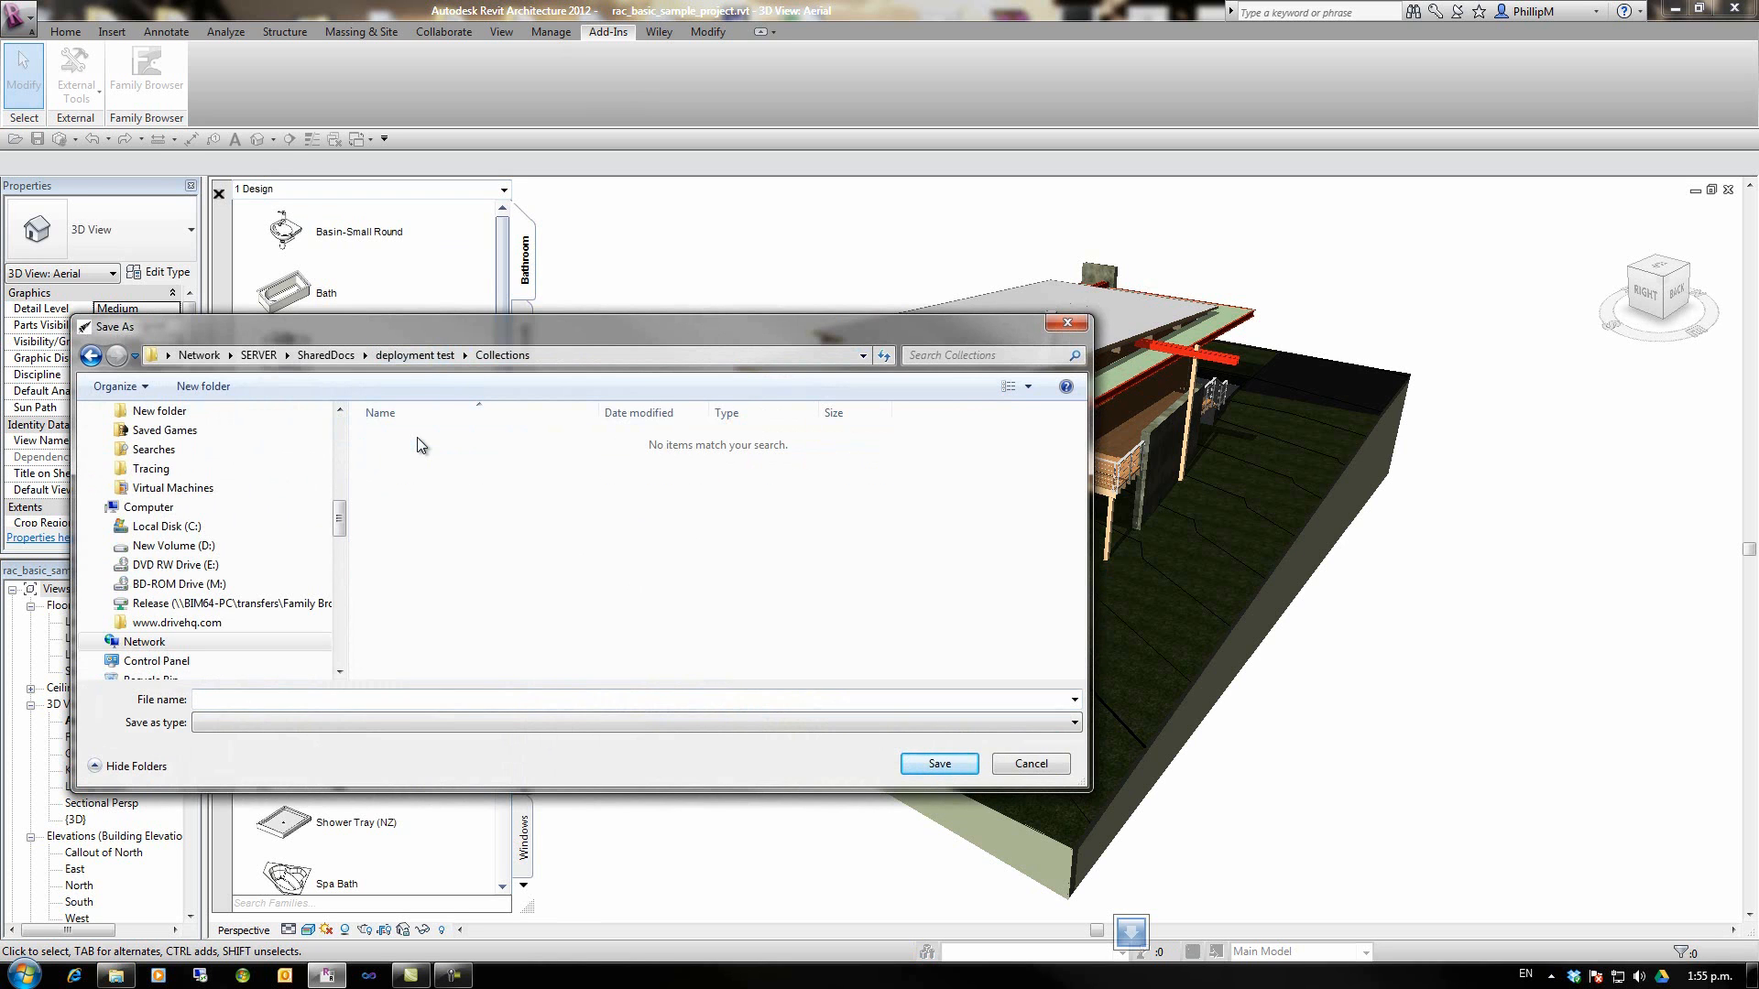
- Save the collection as Default Collection and dismiss the collection-created message
left_click(223, 699)
type("Default Collection")
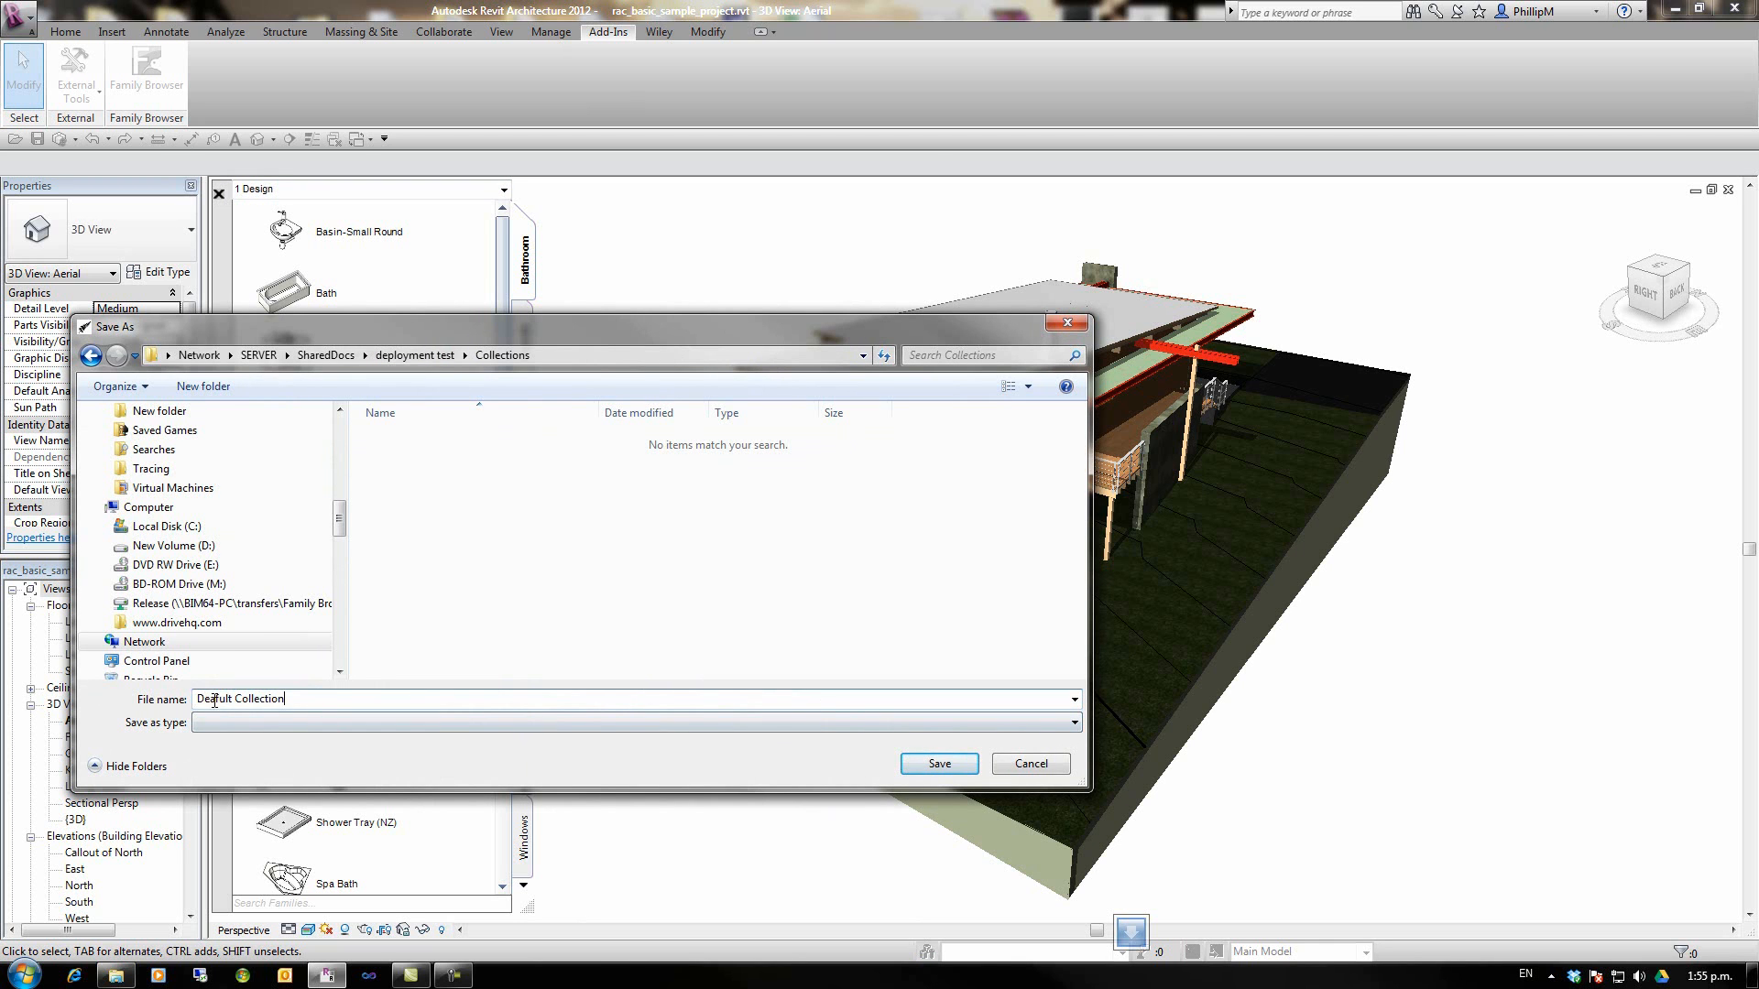
left_click(215, 700)
left_click(939, 763)
left_click(429, 595)
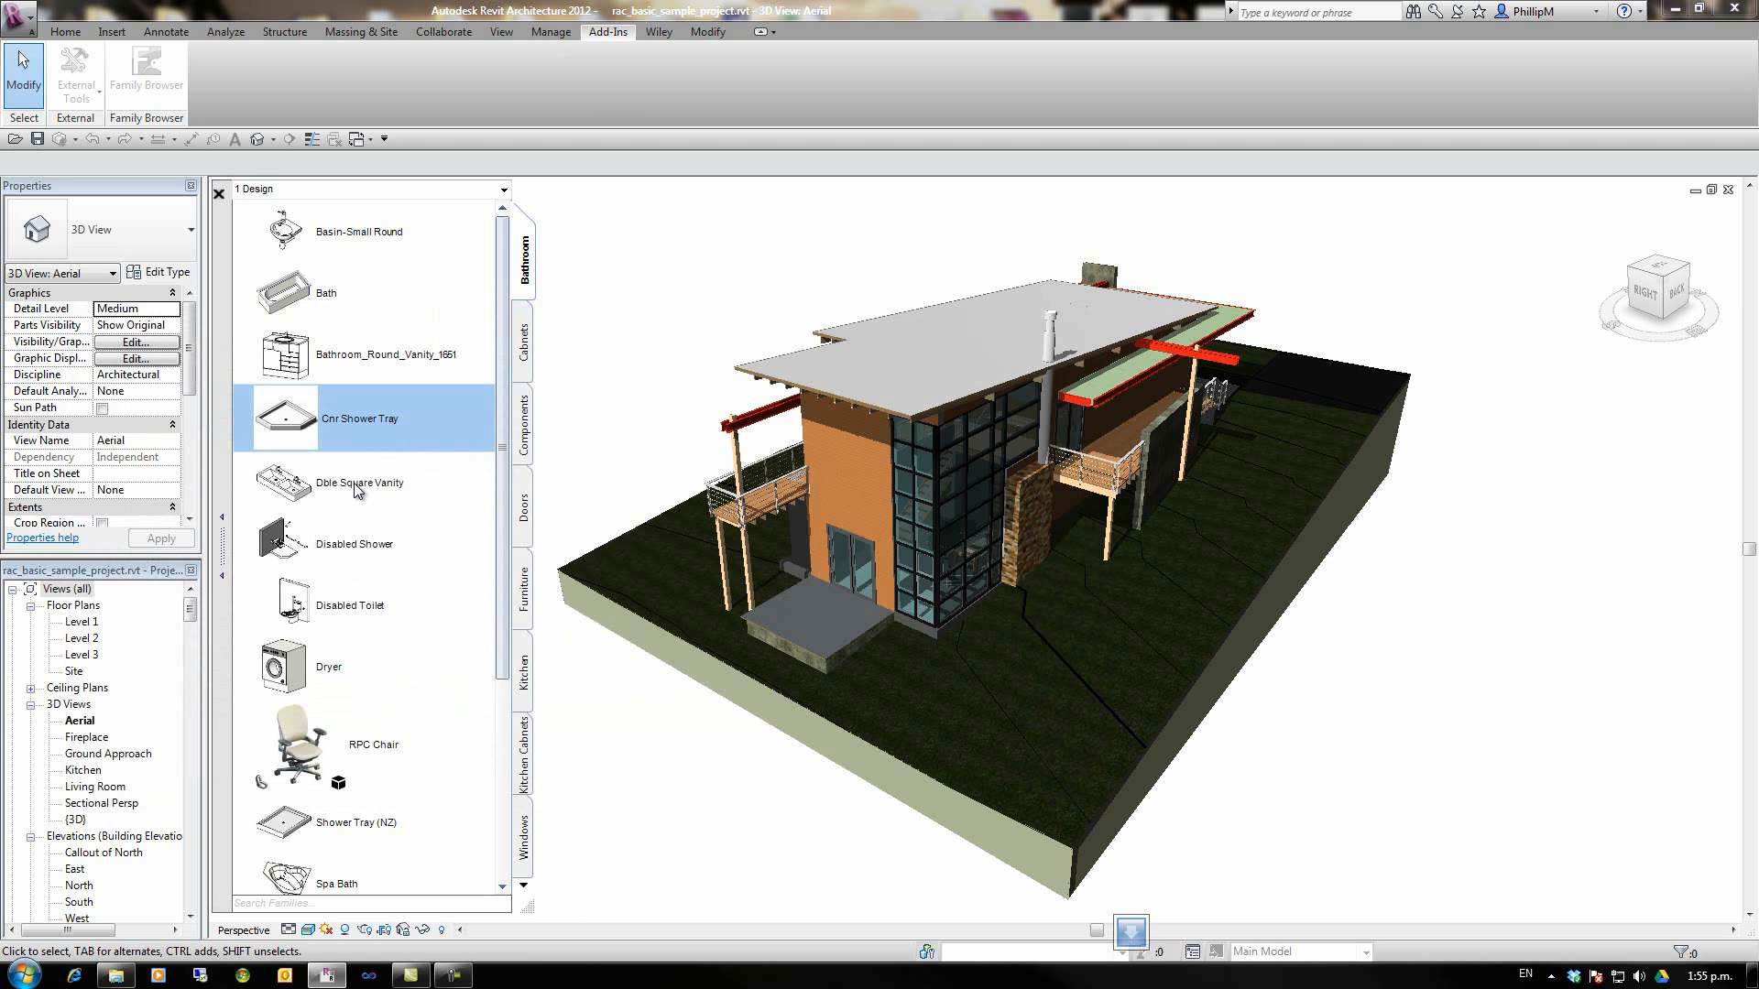
- Attempt to remove the current collection and dismiss the cannot-delete message
right_click(331, 422)
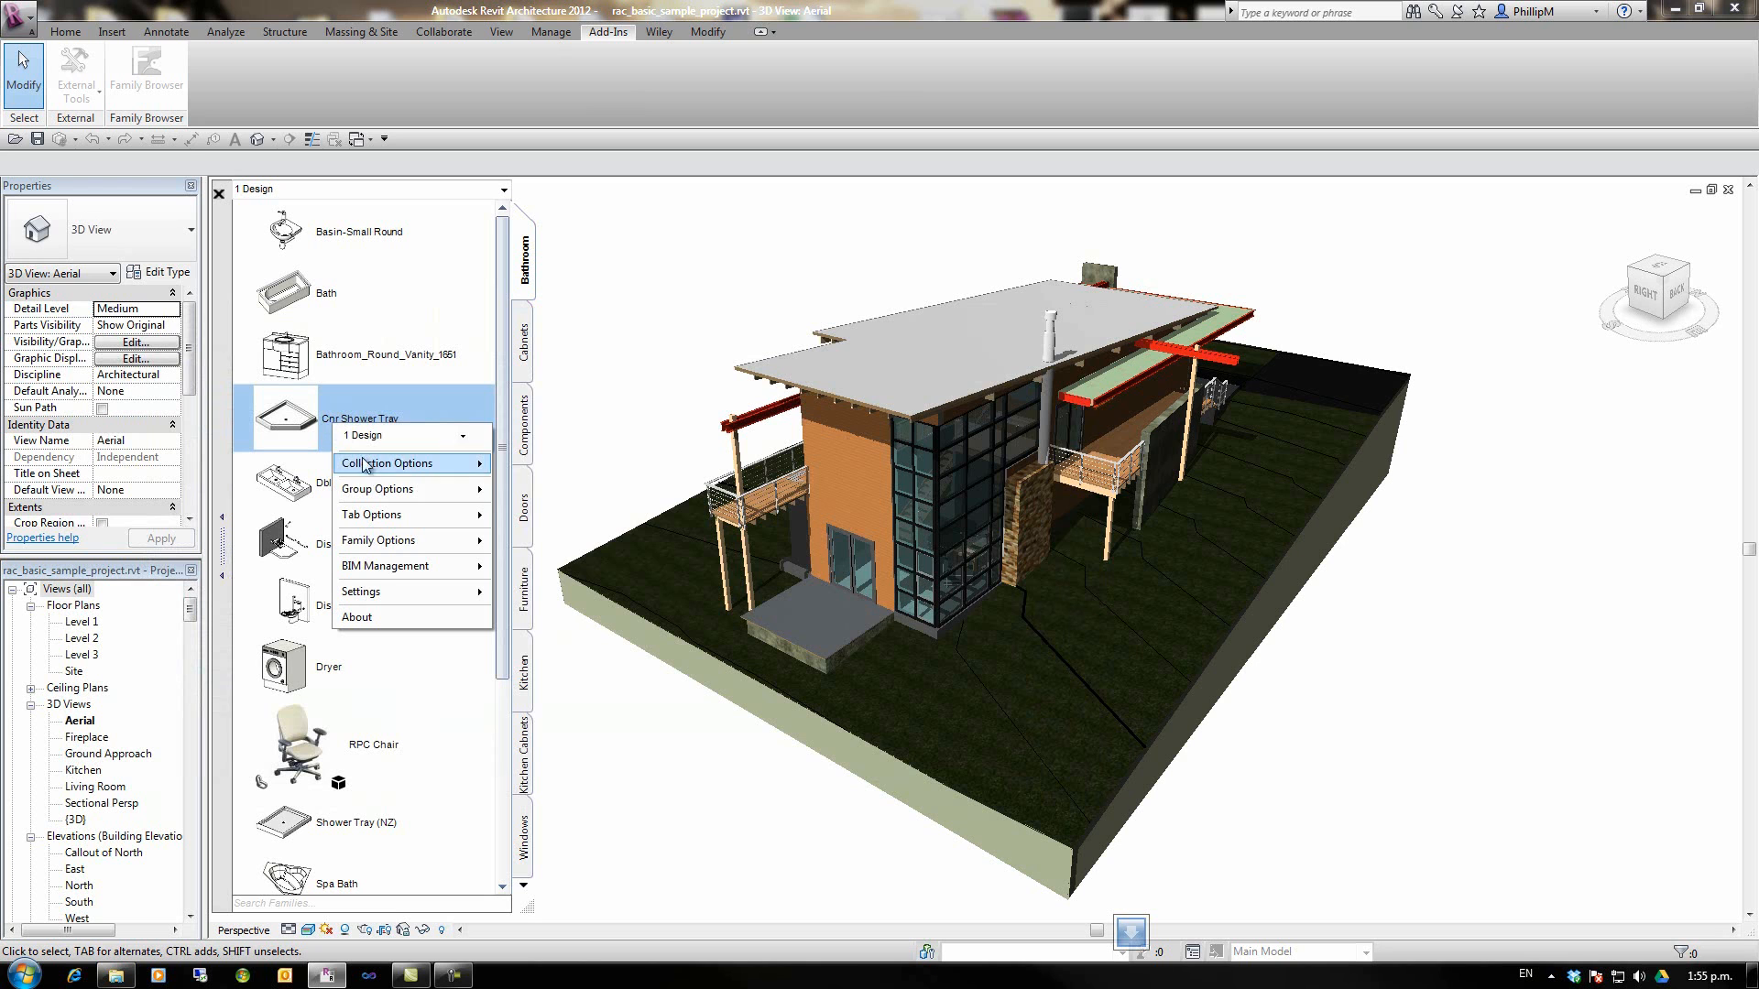
mouse_move(387, 464)
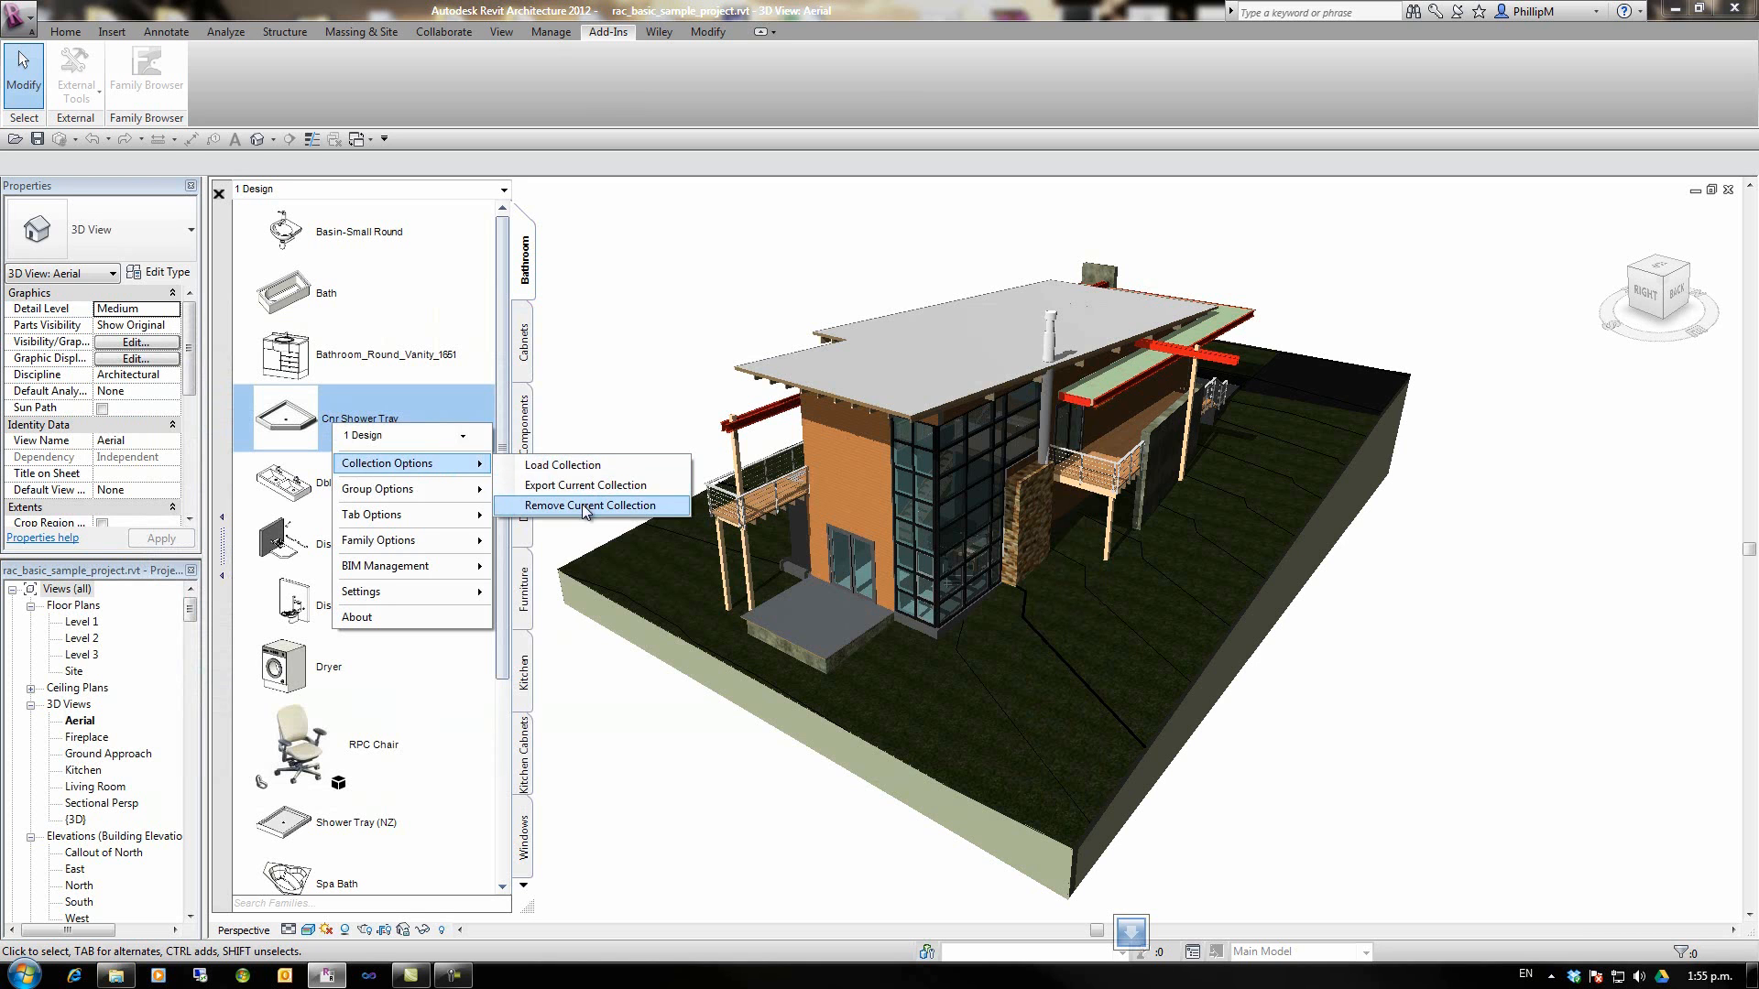
left_click(590, 505)
left_click(475, 597)
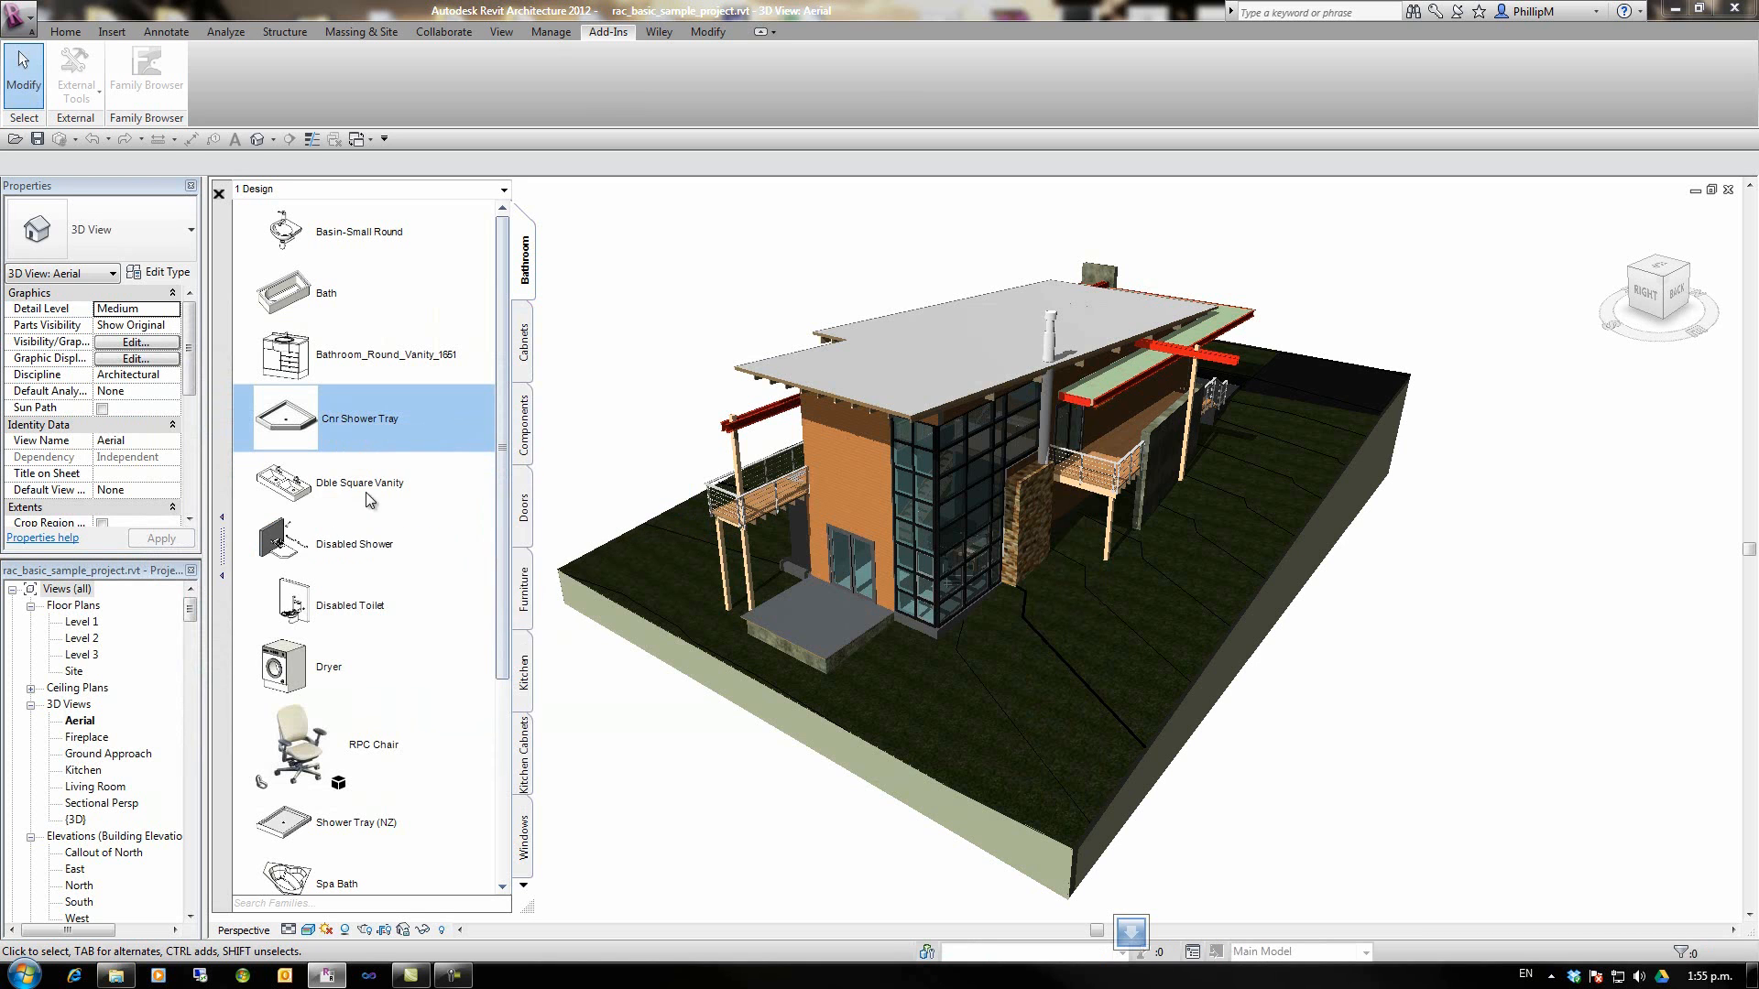
- Remove the Design and Documentation groups, confirming each delete, leaving the palette empty
right_click(328, 360)
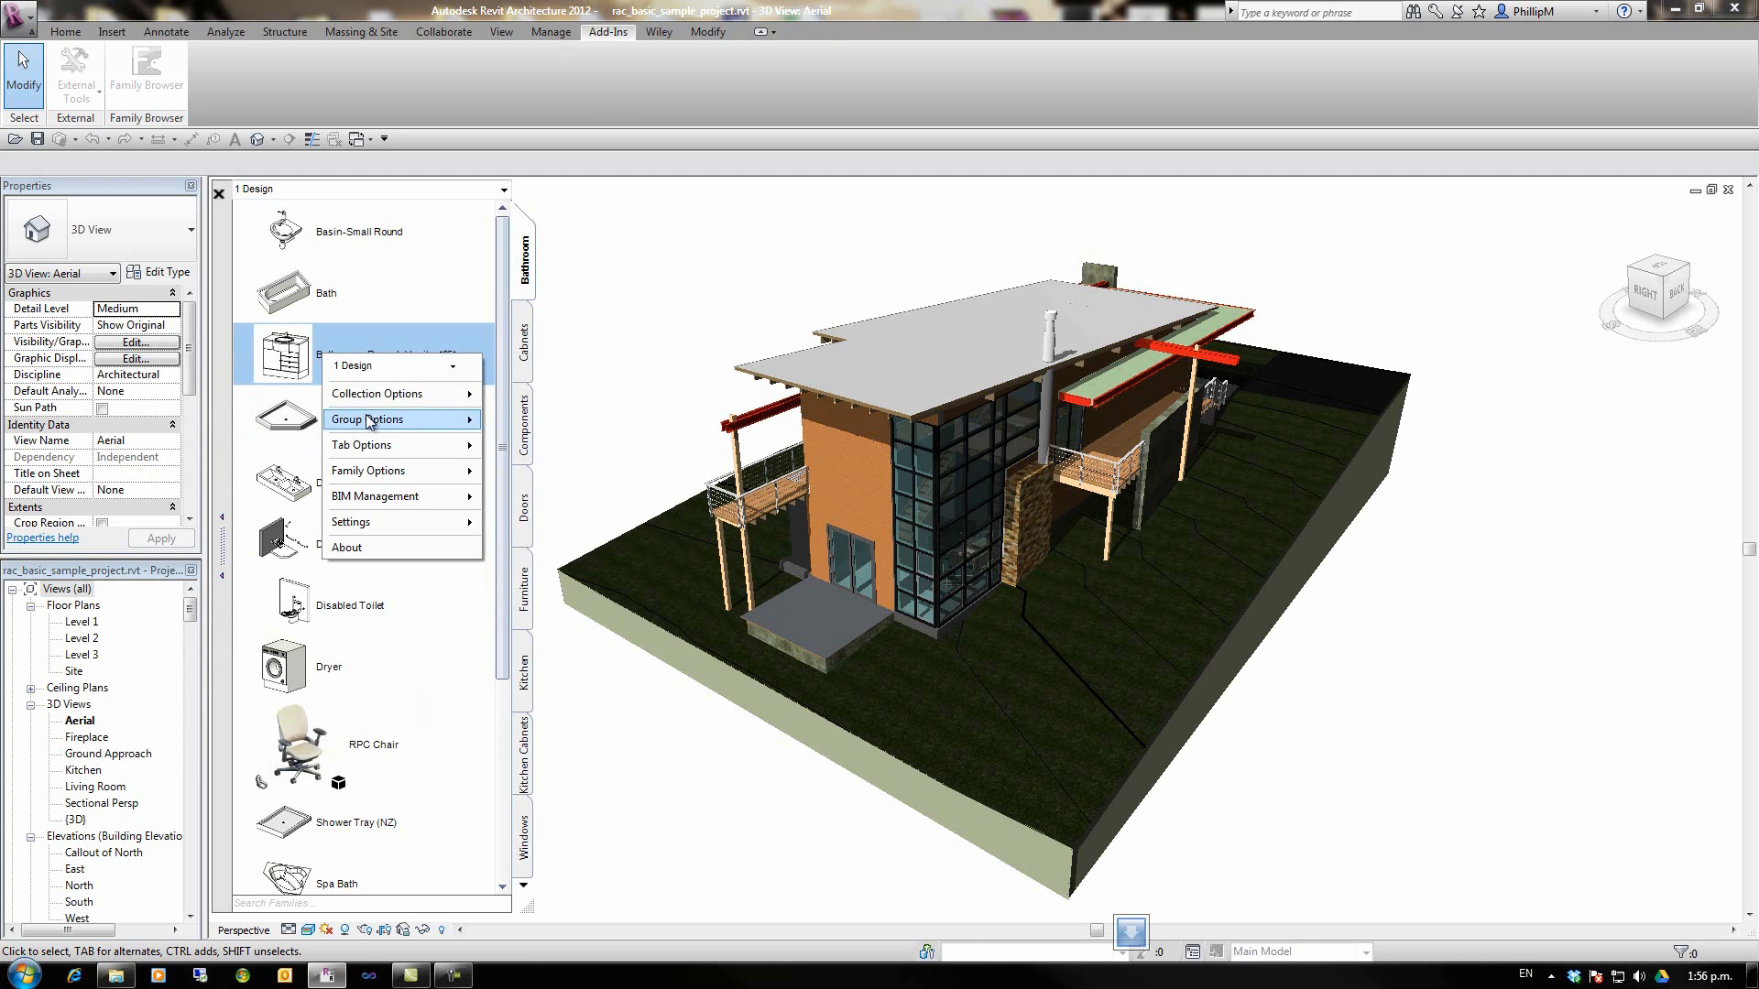
mouse_move(368, 419)
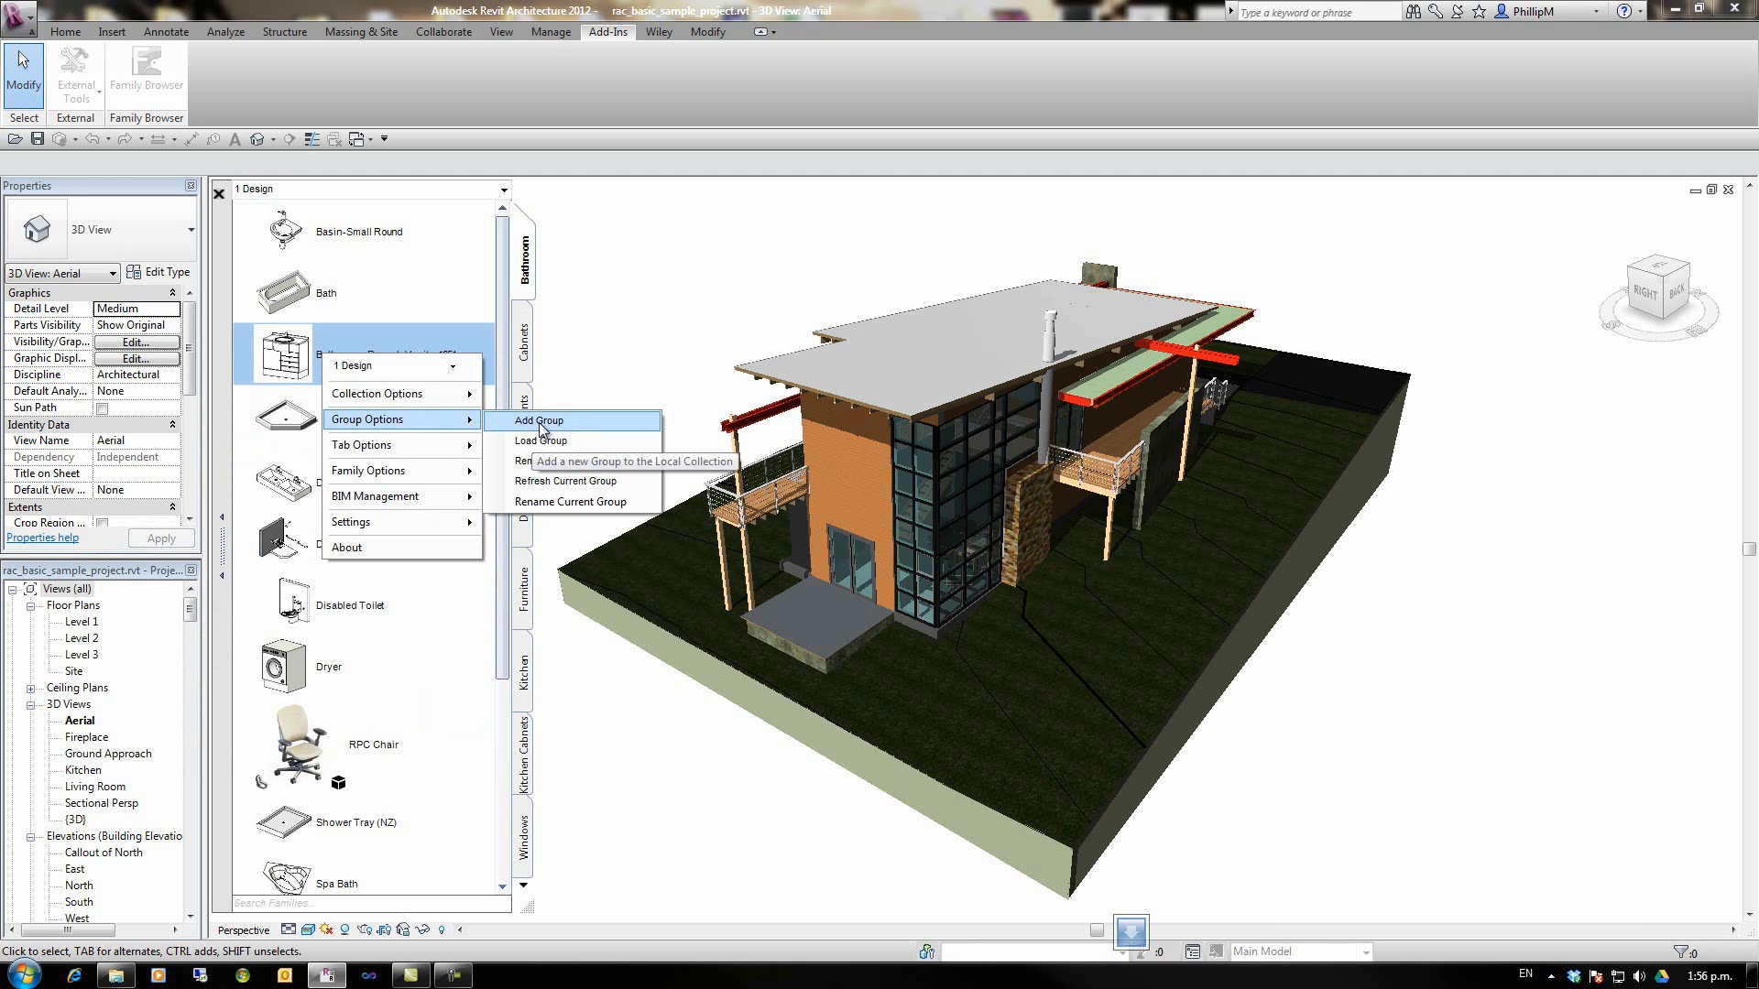
left_click(563, 460)
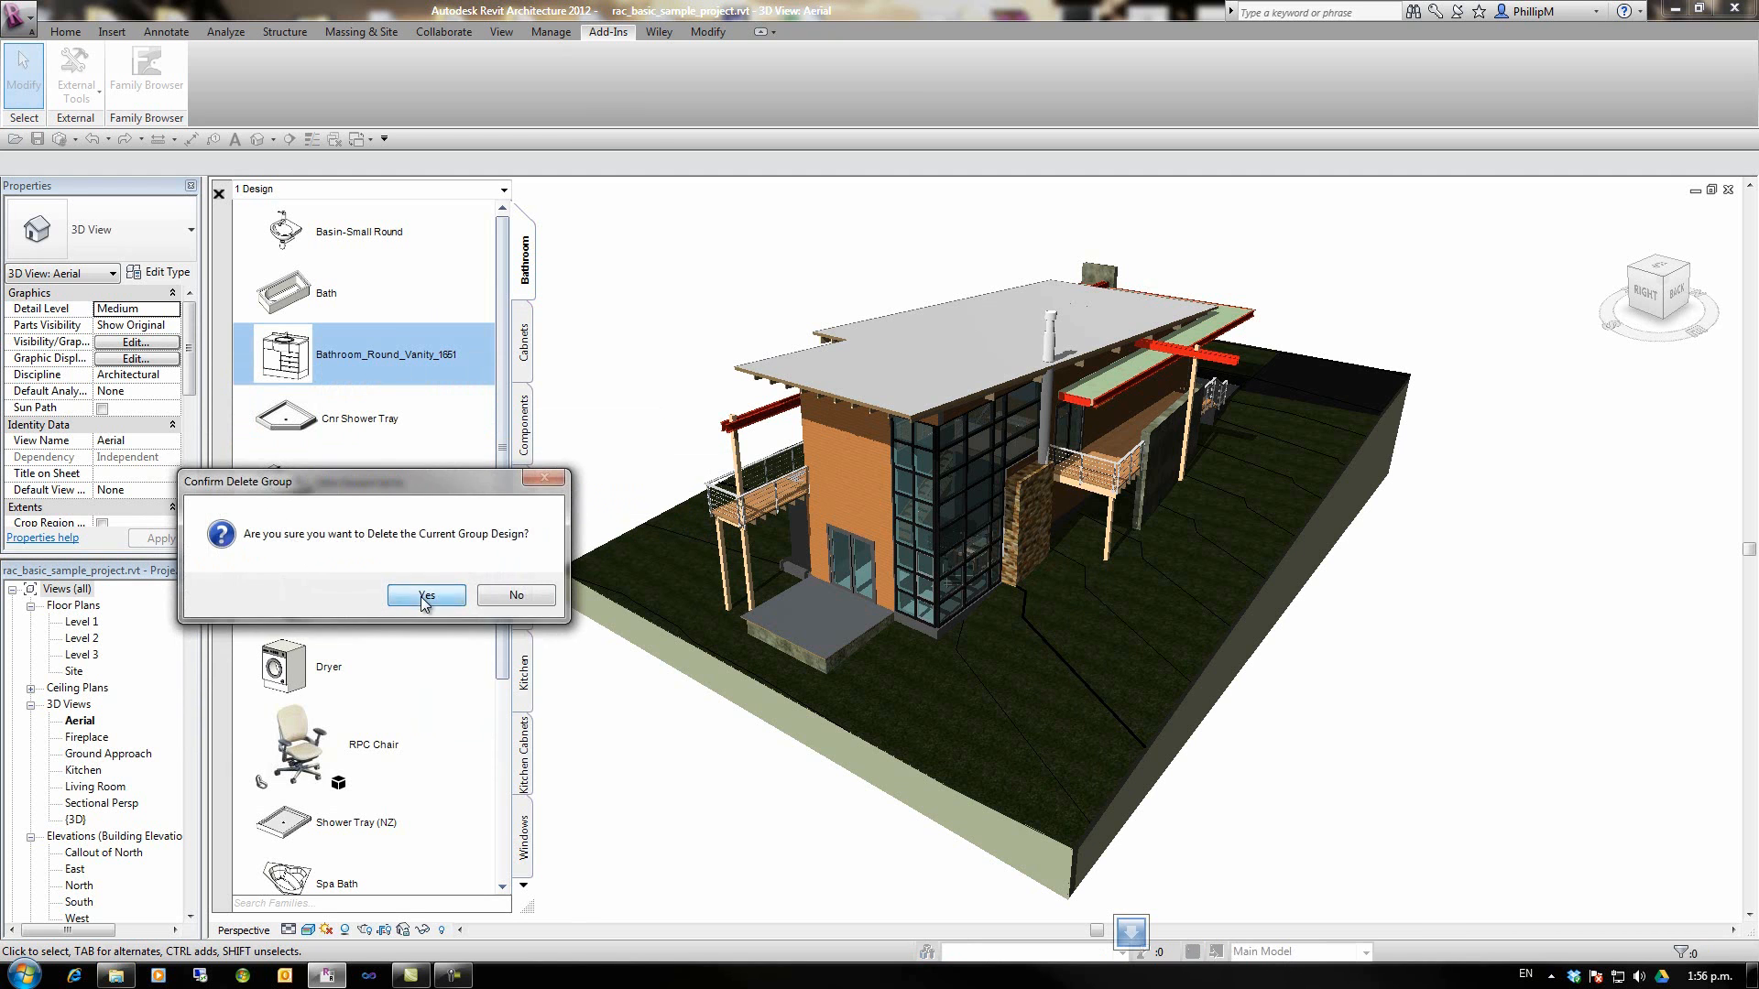
left_click(426, 598)
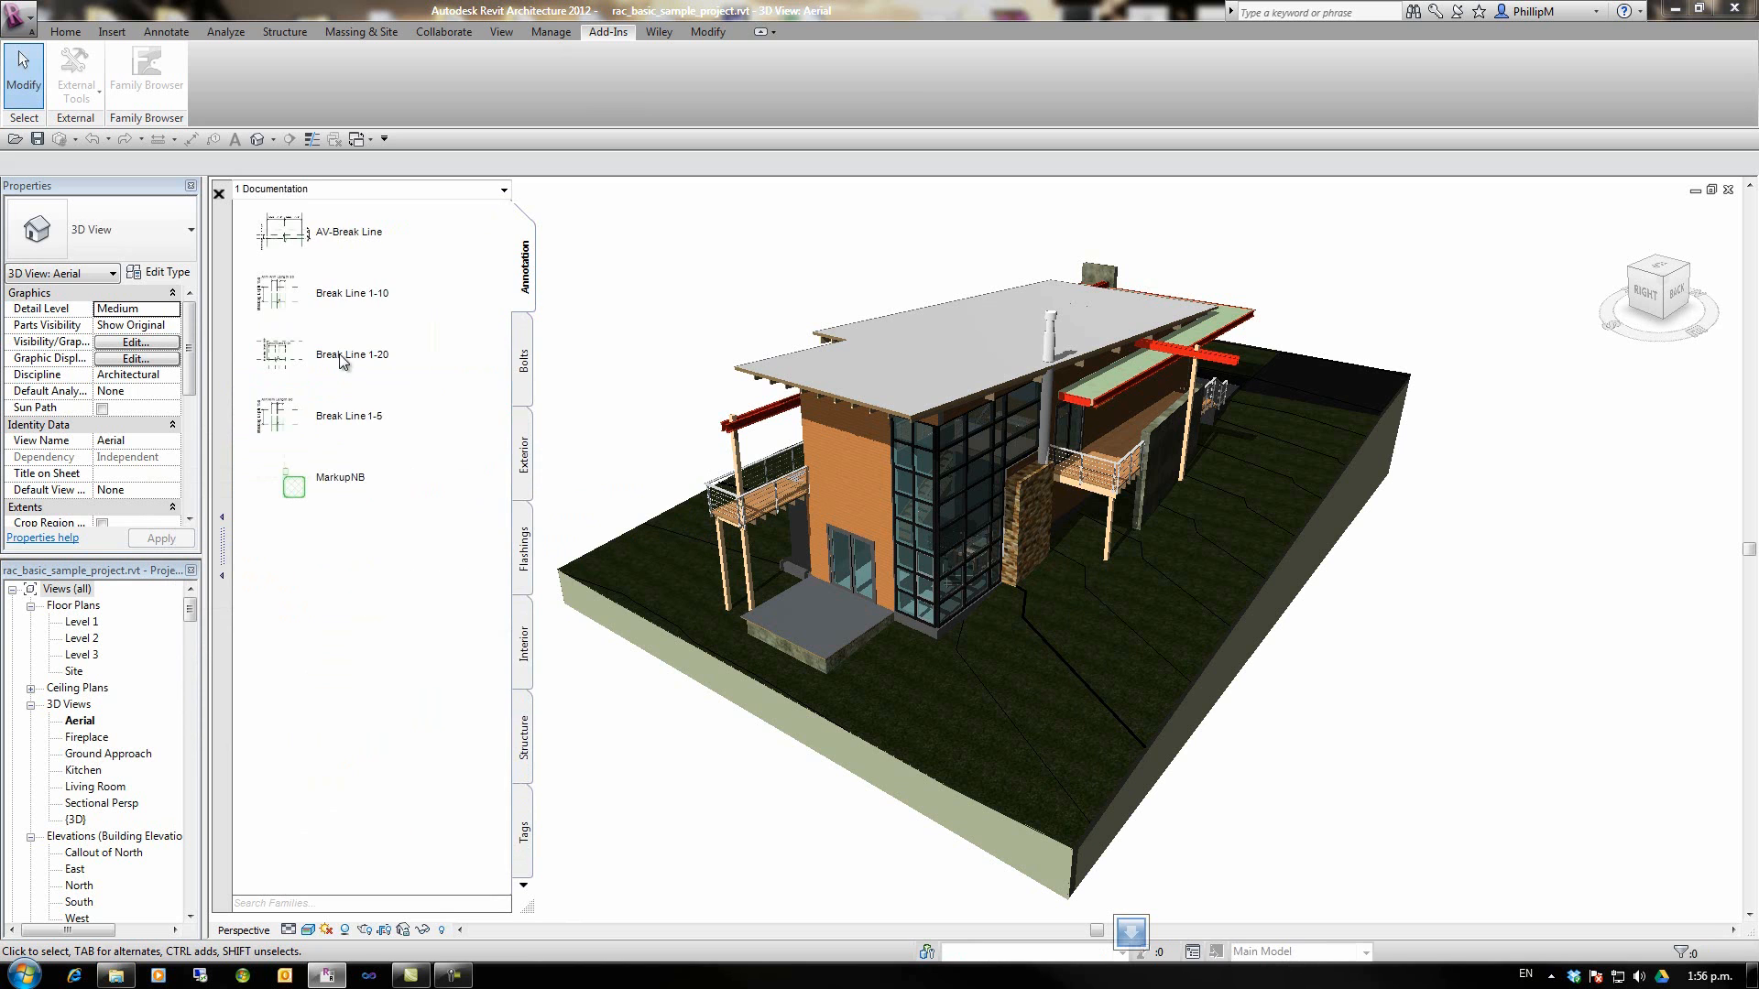
right_click(335, 354)
mouse_move(386, 421)
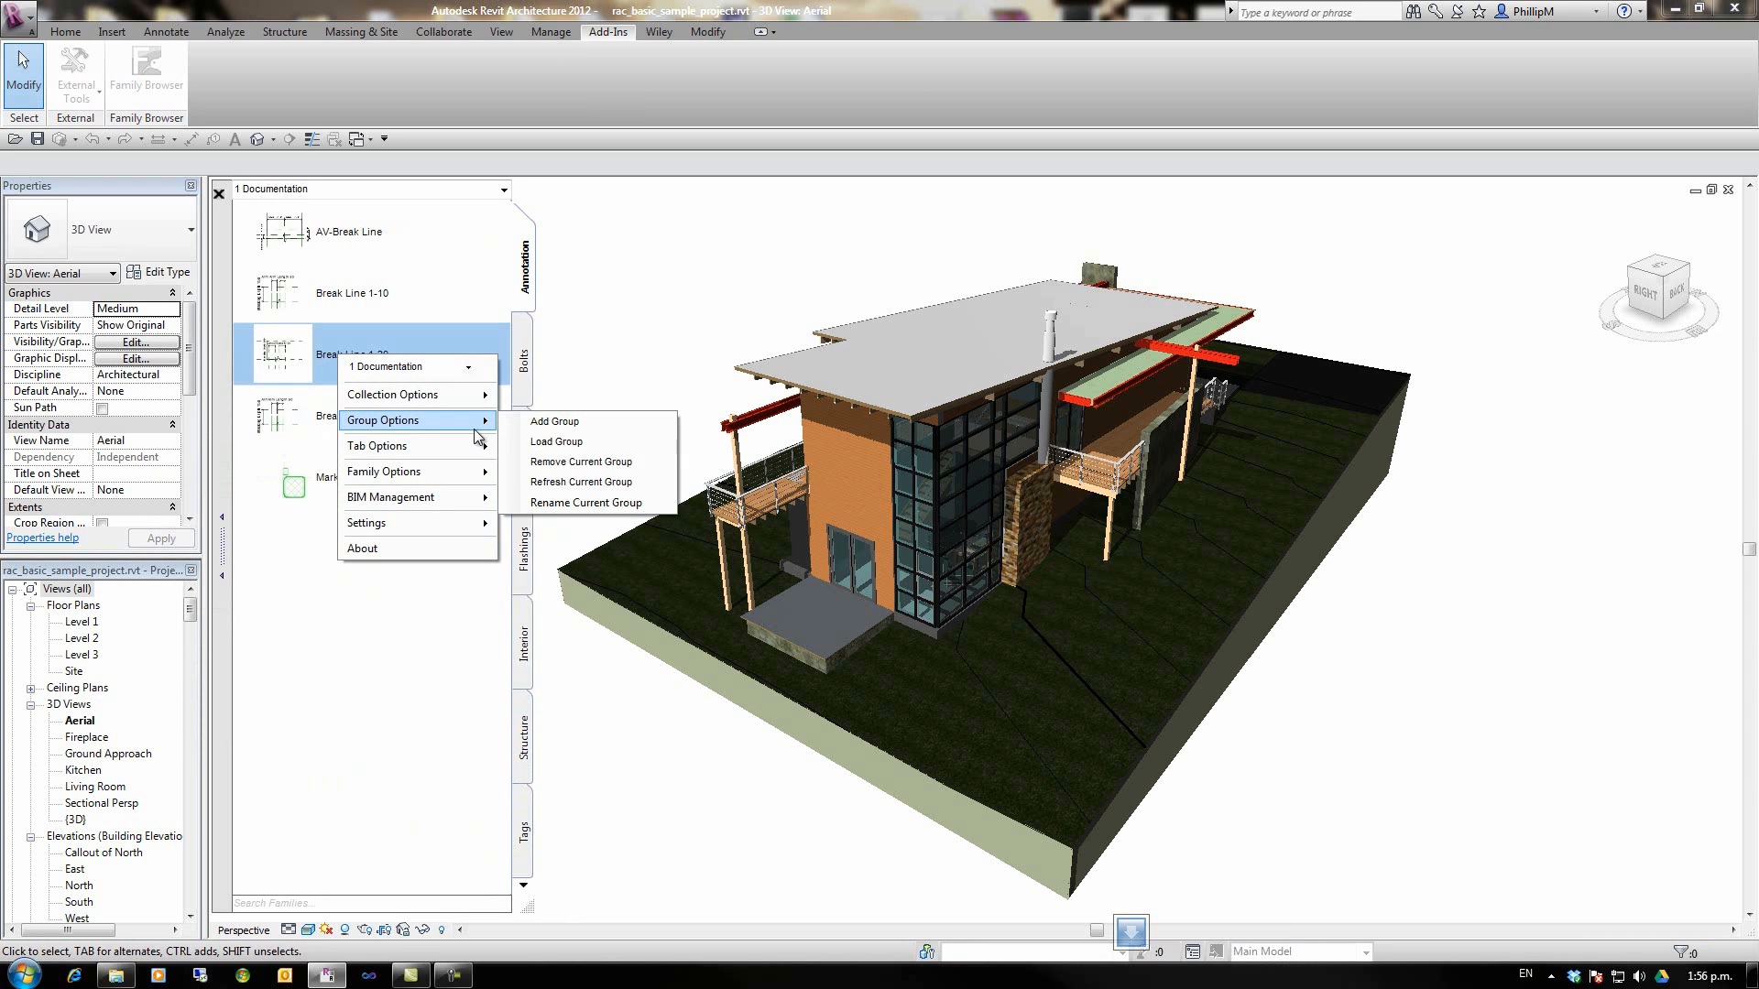
left_click(580, 462)
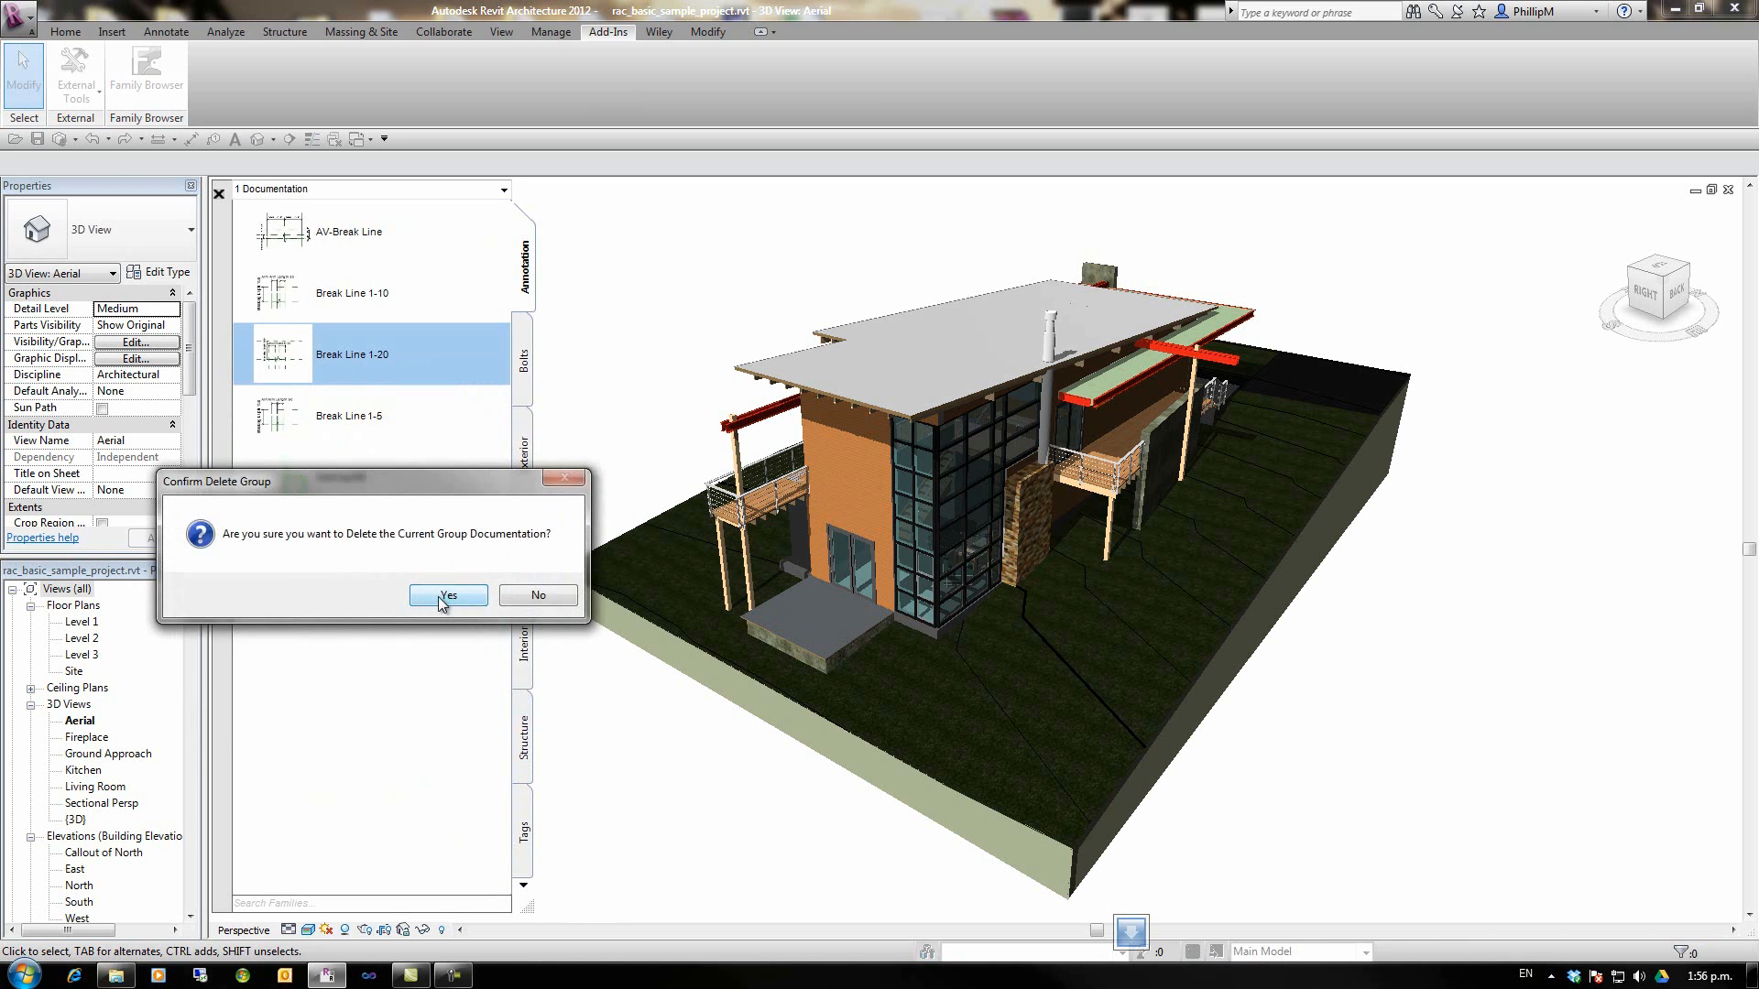
left_click(447, 596)
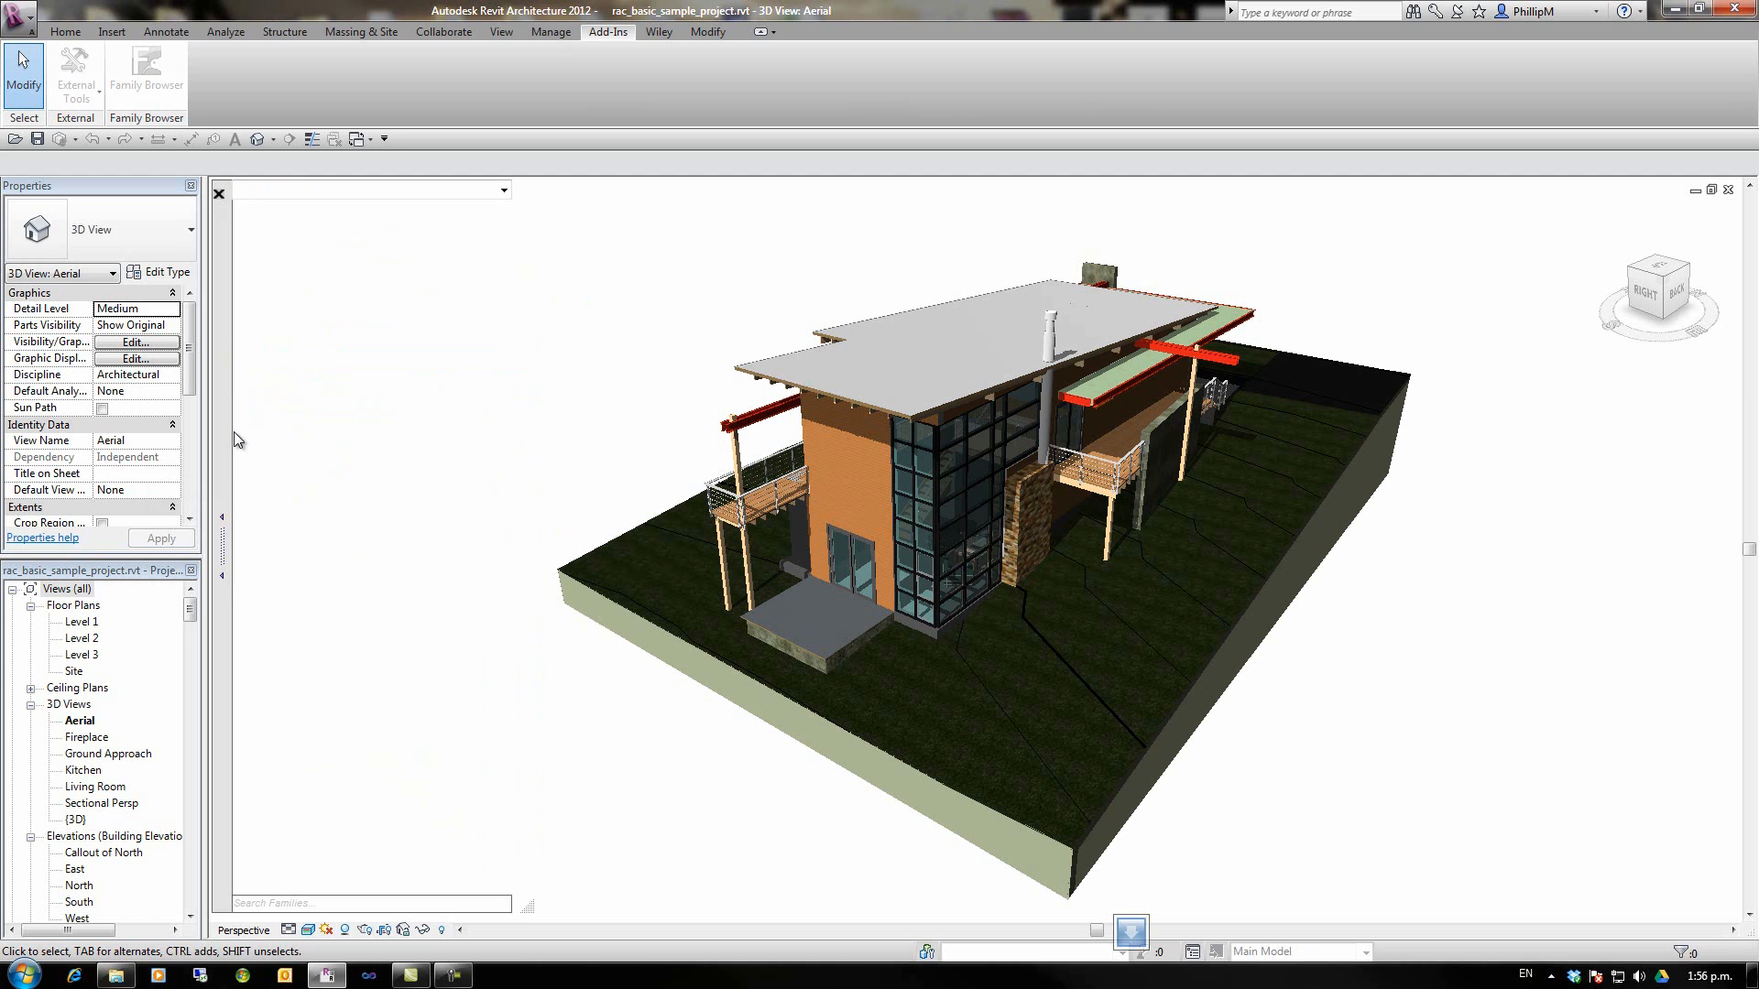
- Load Default Collection.txt from deployment test\Collections into the palette
left_click(225, 385)
mouse_move(280, 426)
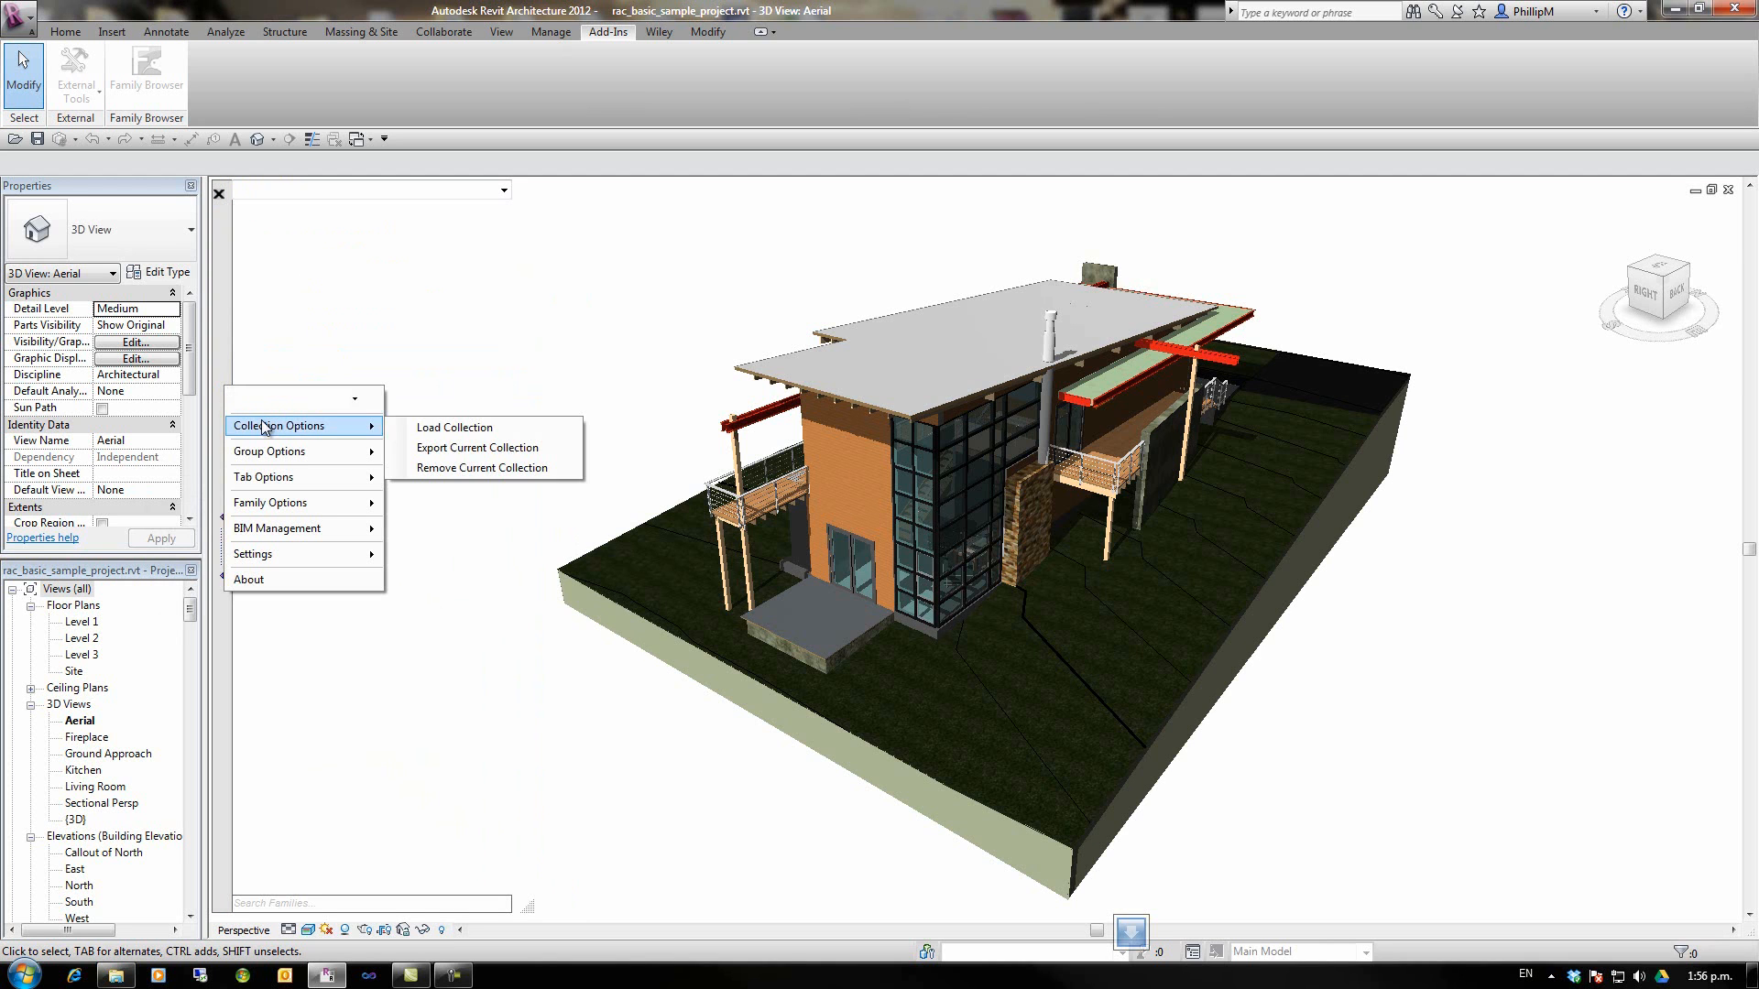
left_click(427, 427)
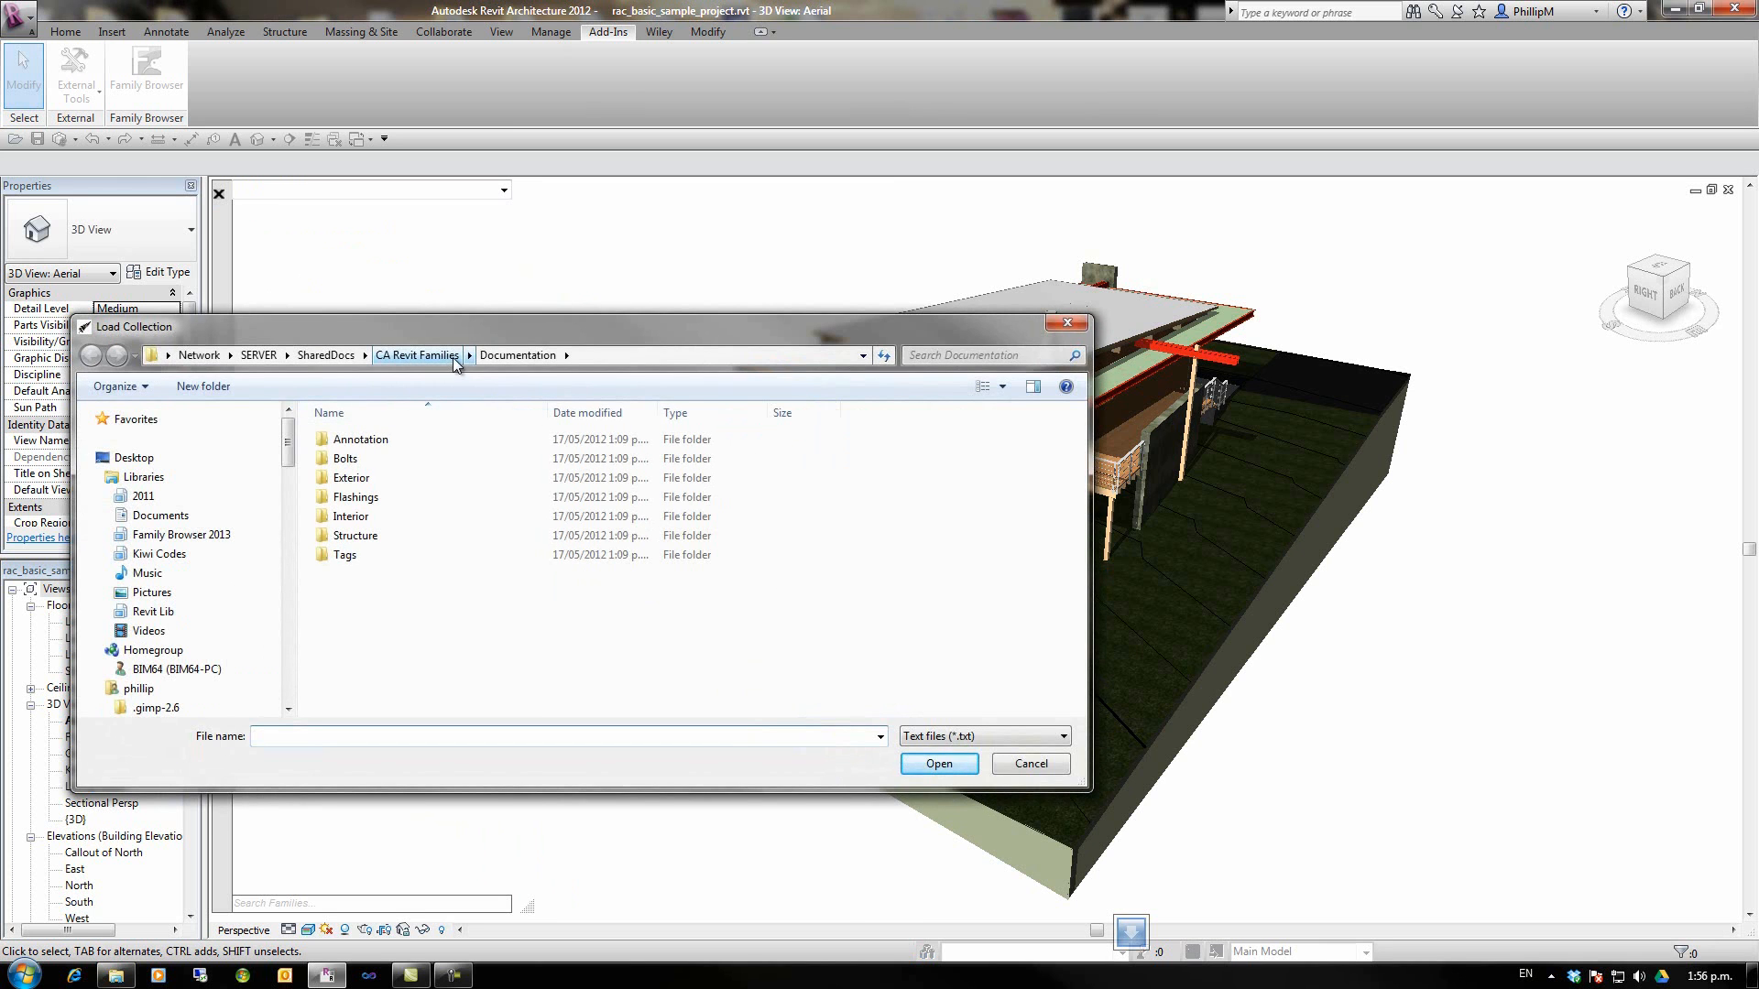
left_click(324, 356)
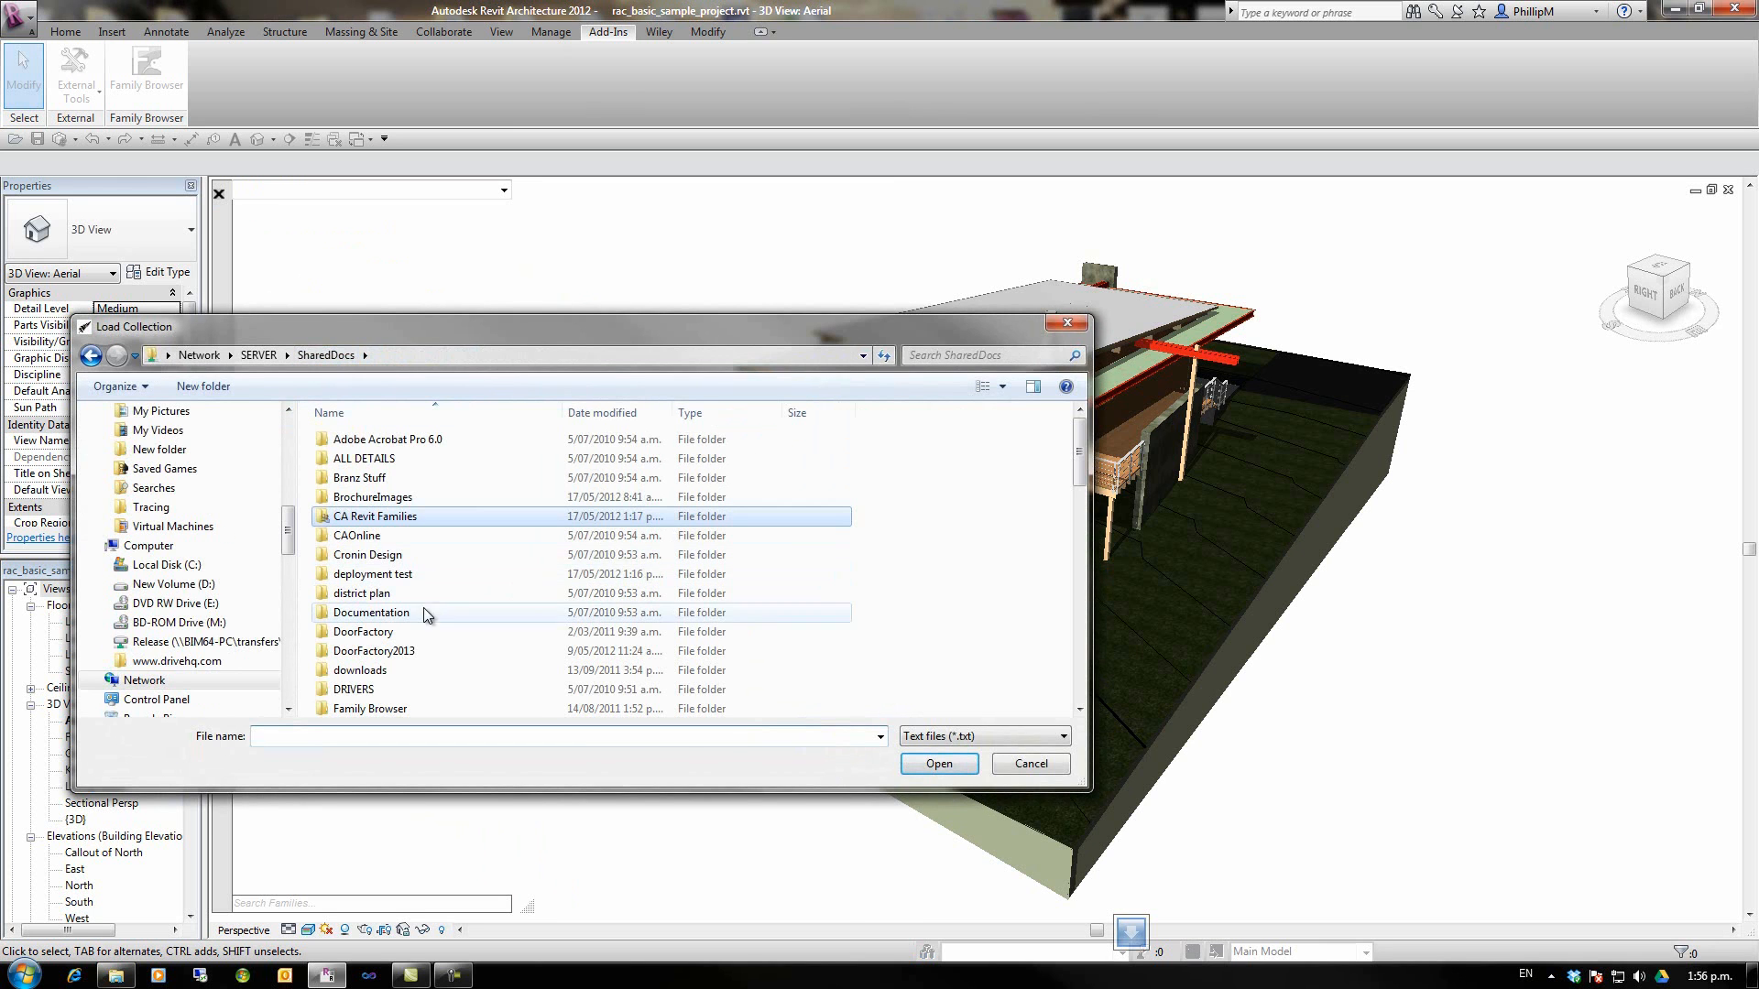
double_click(368, 575)
double_click(361, 443)
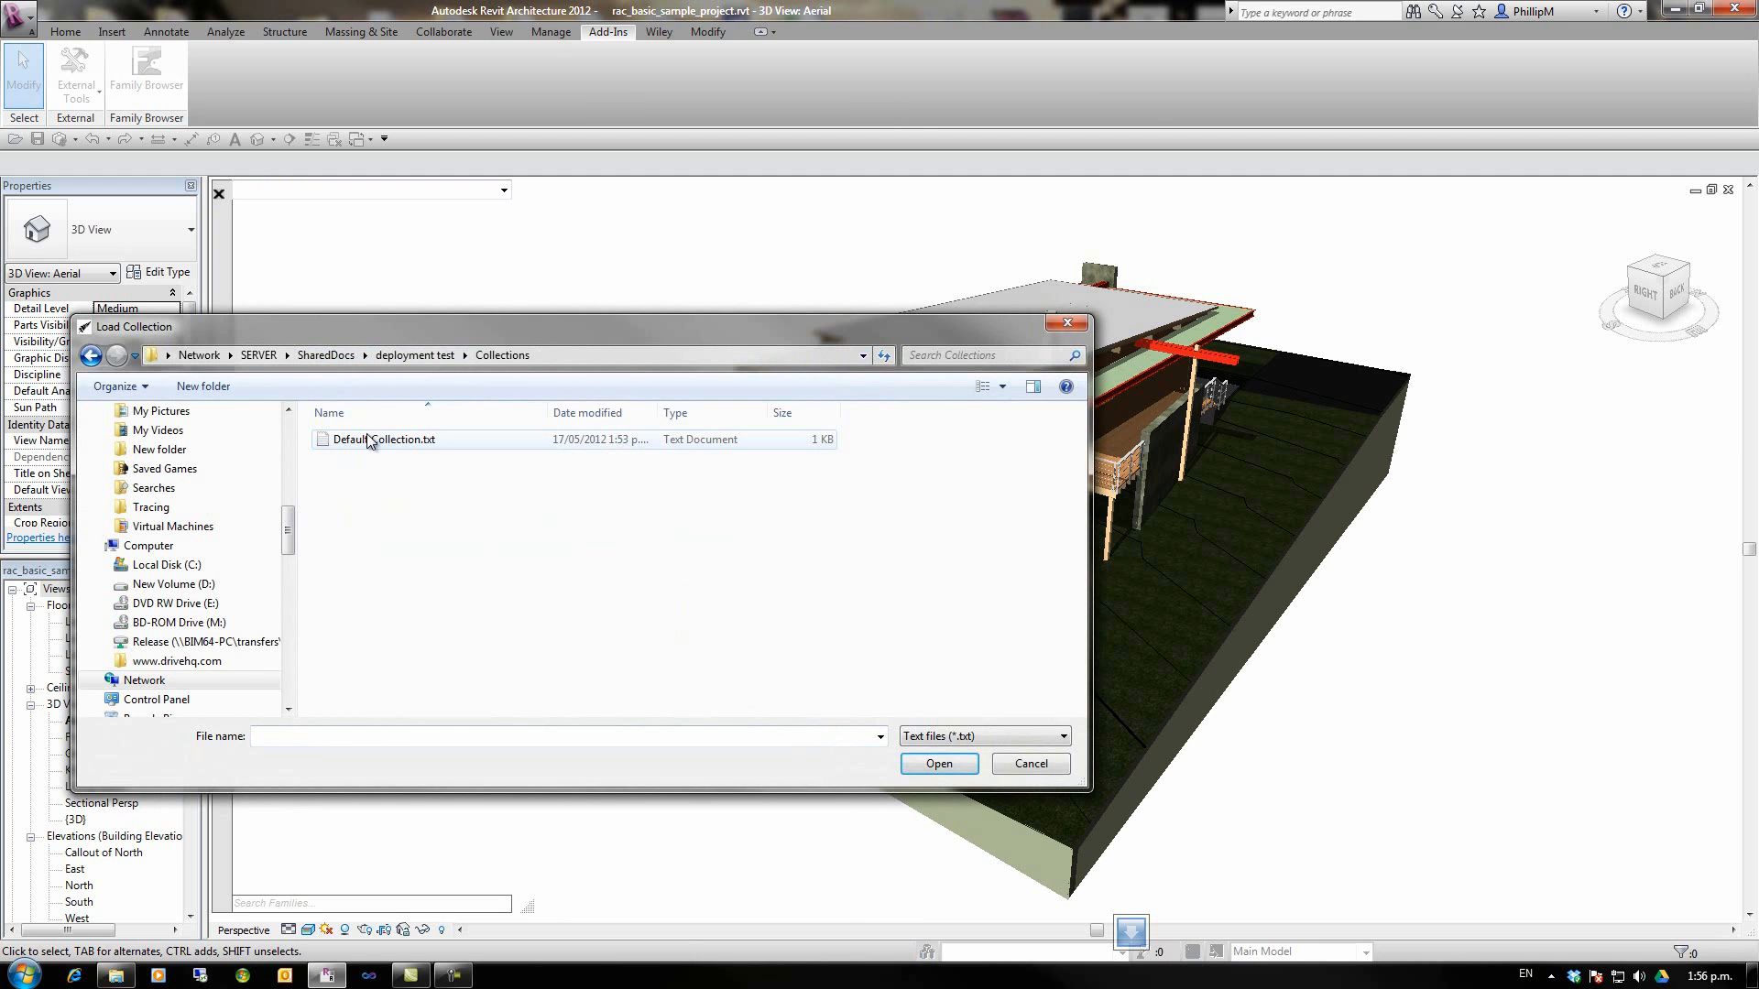
left_click(383, 440)
left_click(939, 764)
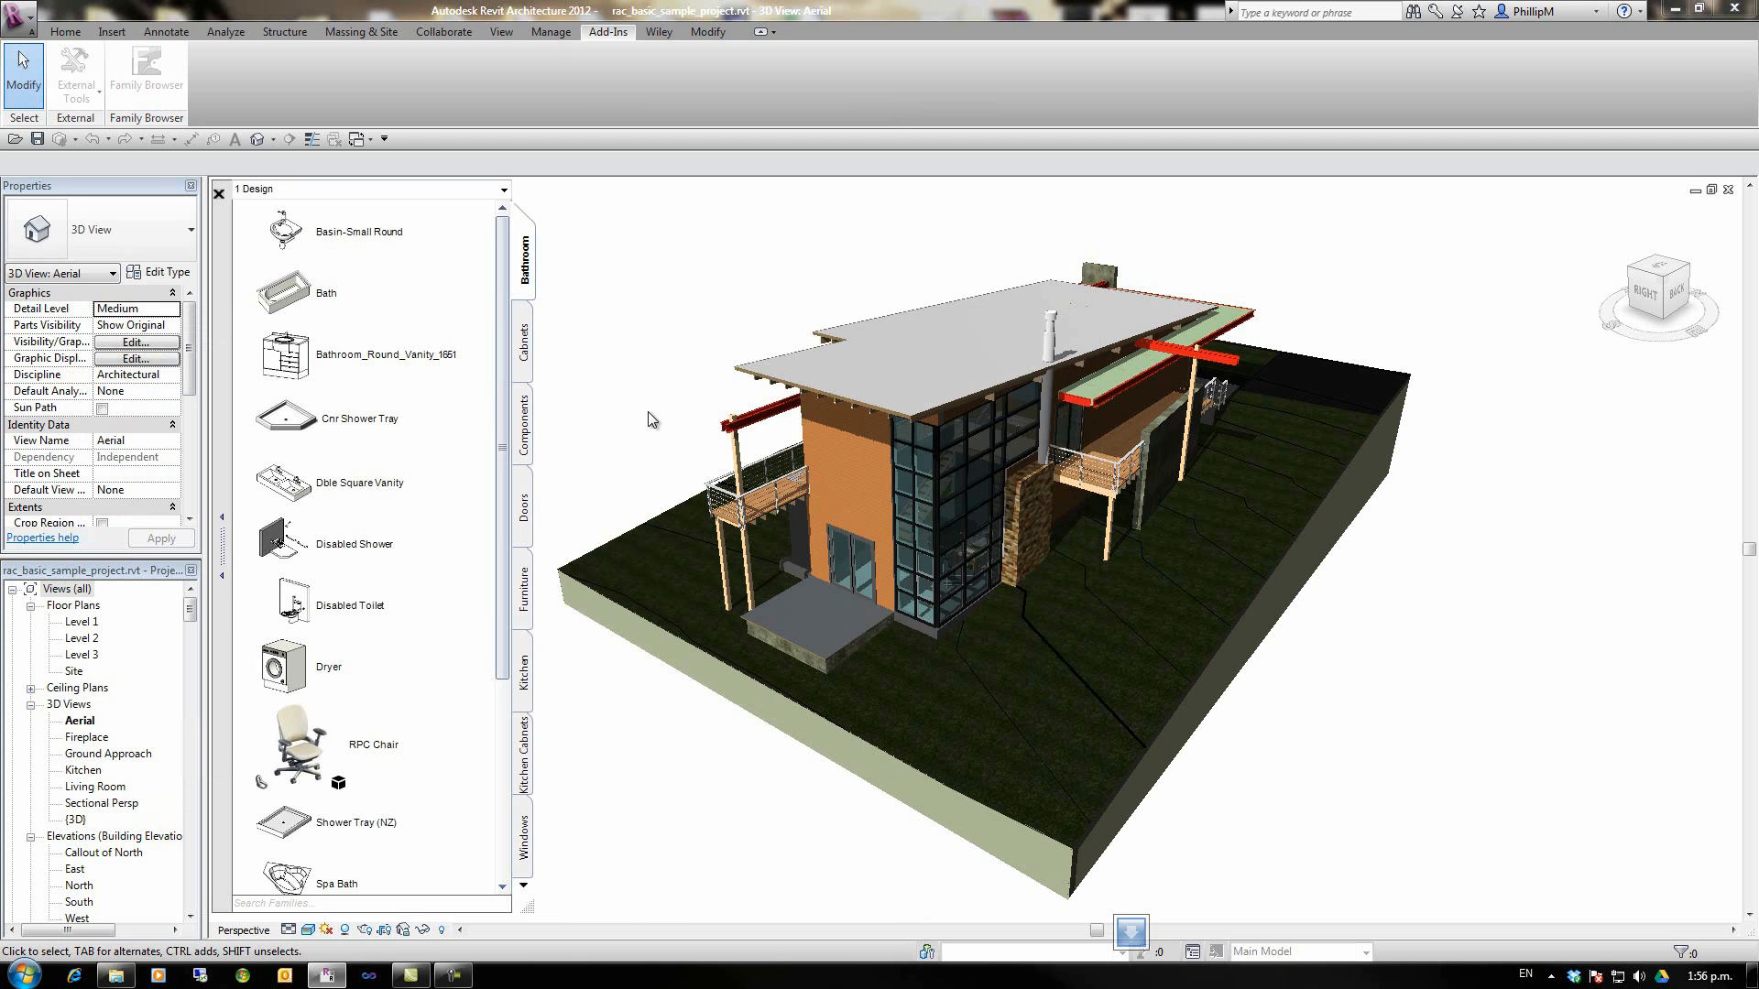
- Switch to the 2 Documentation group and back to 1 Design to verify both reloaded
left_click(503, 190)
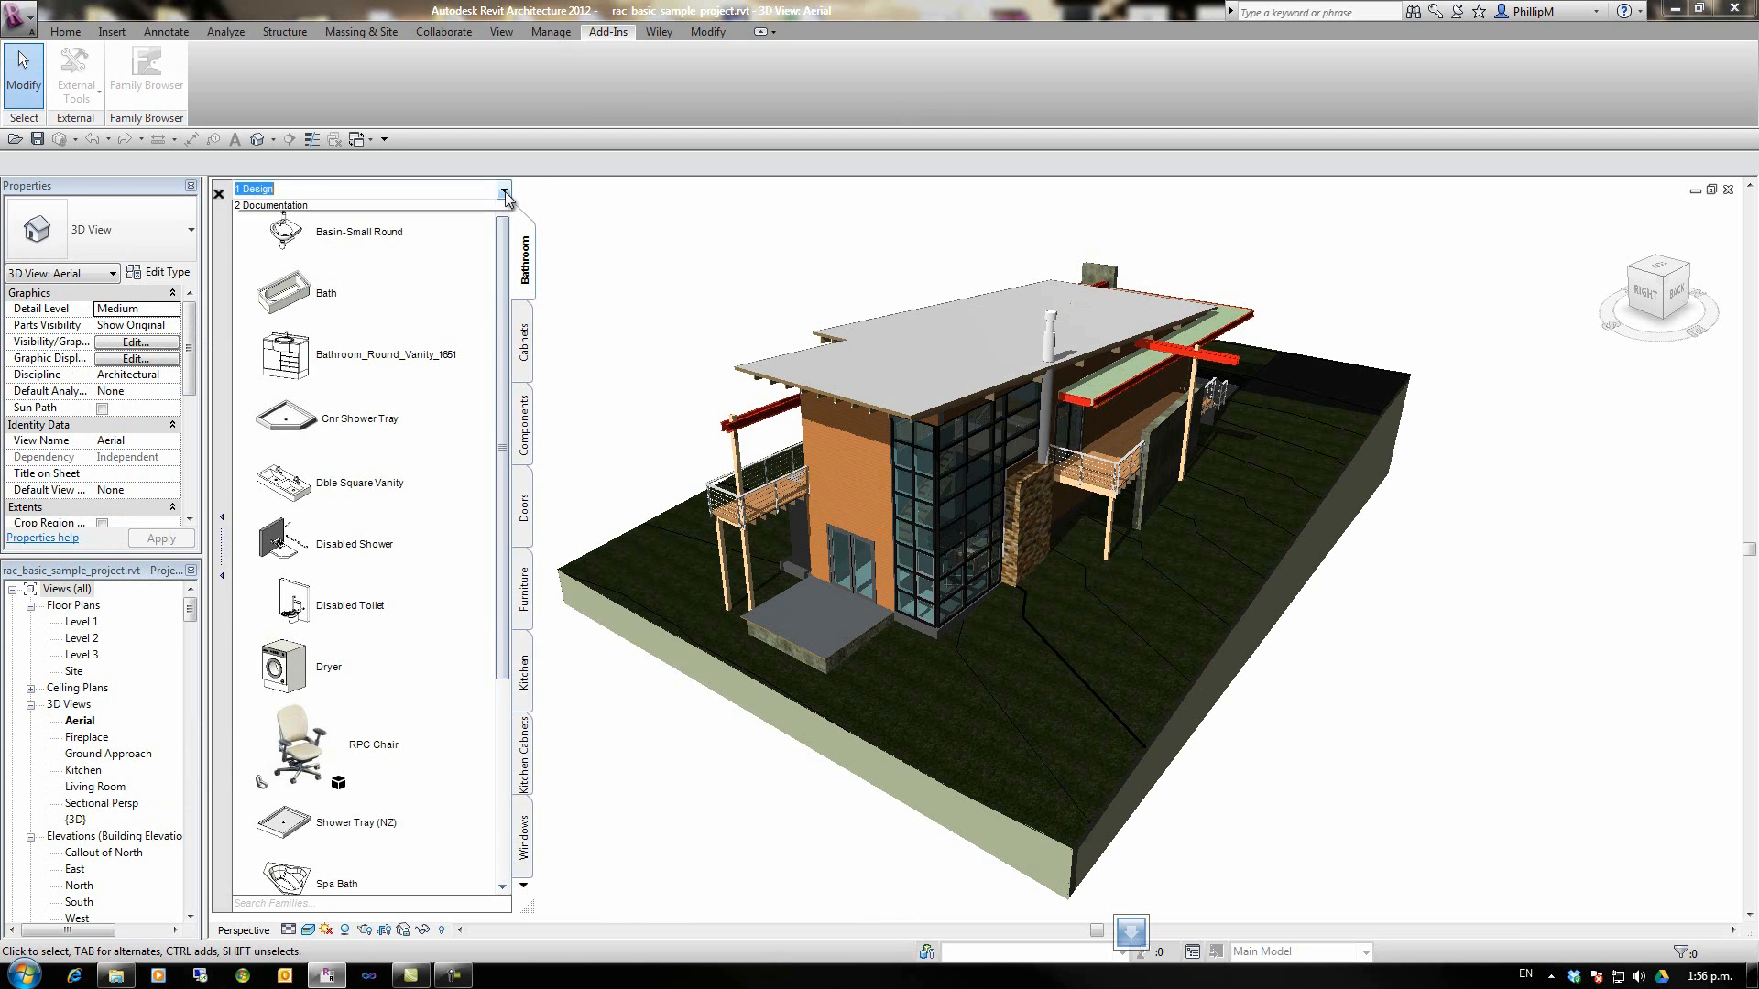
left_click(424, 209)
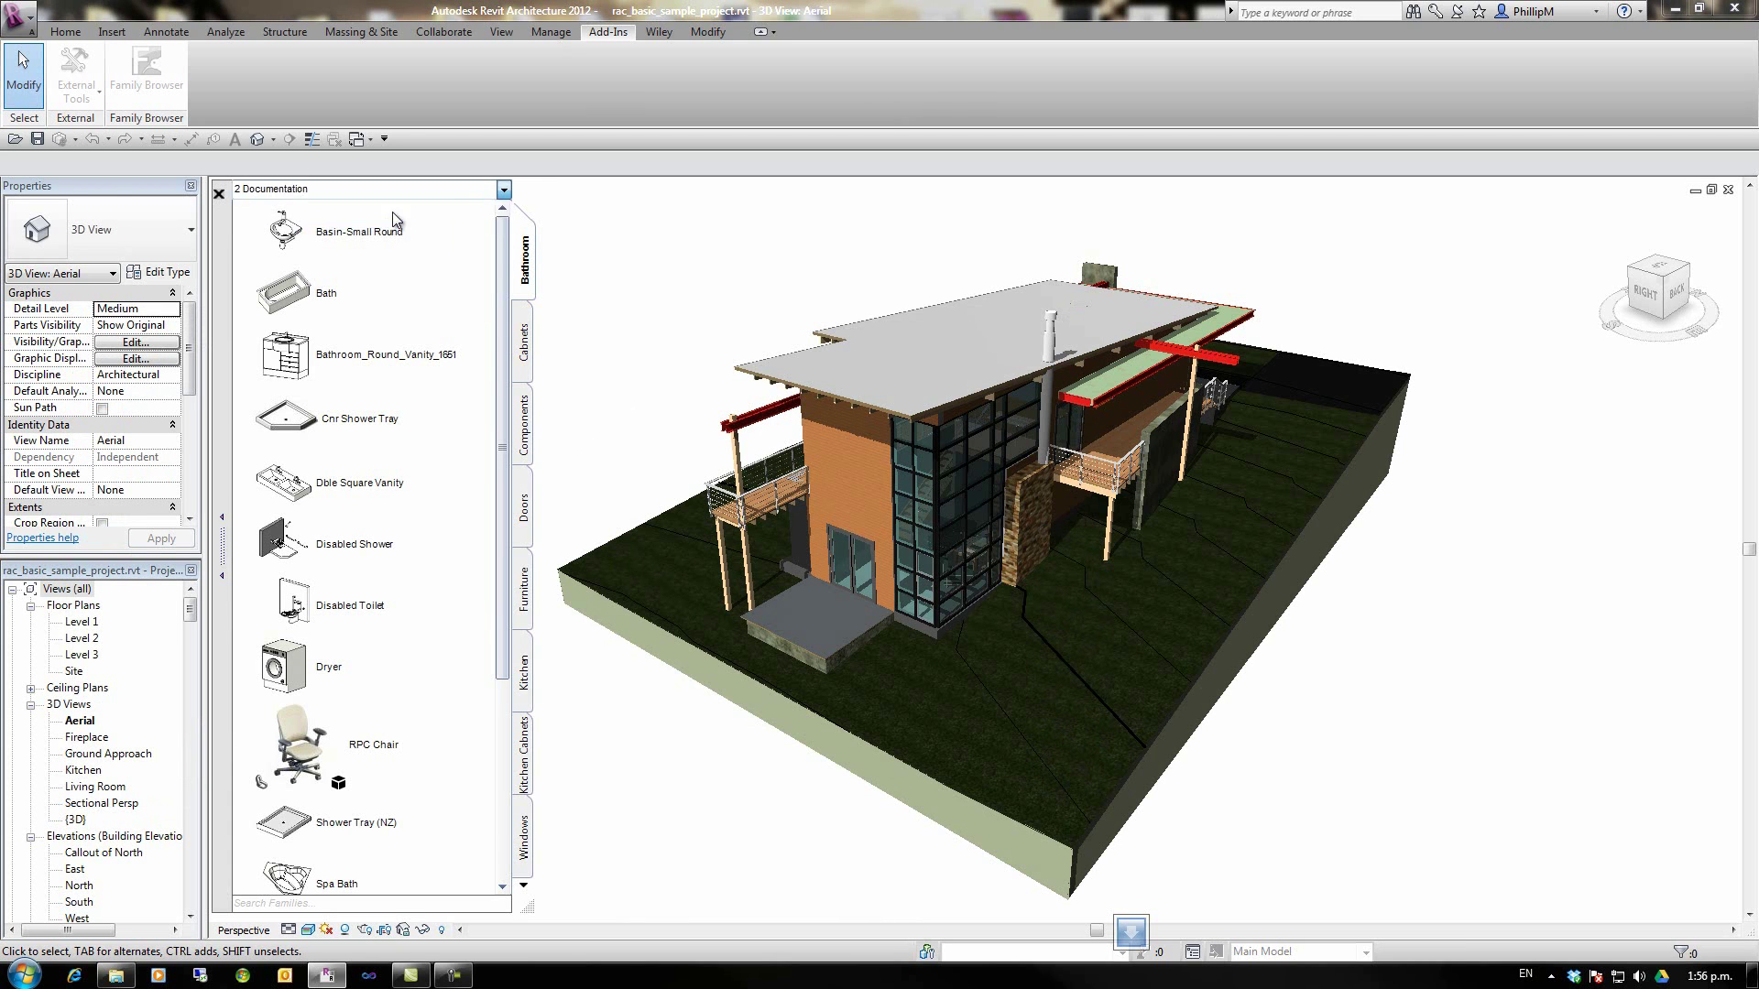
left_click(501, 190)
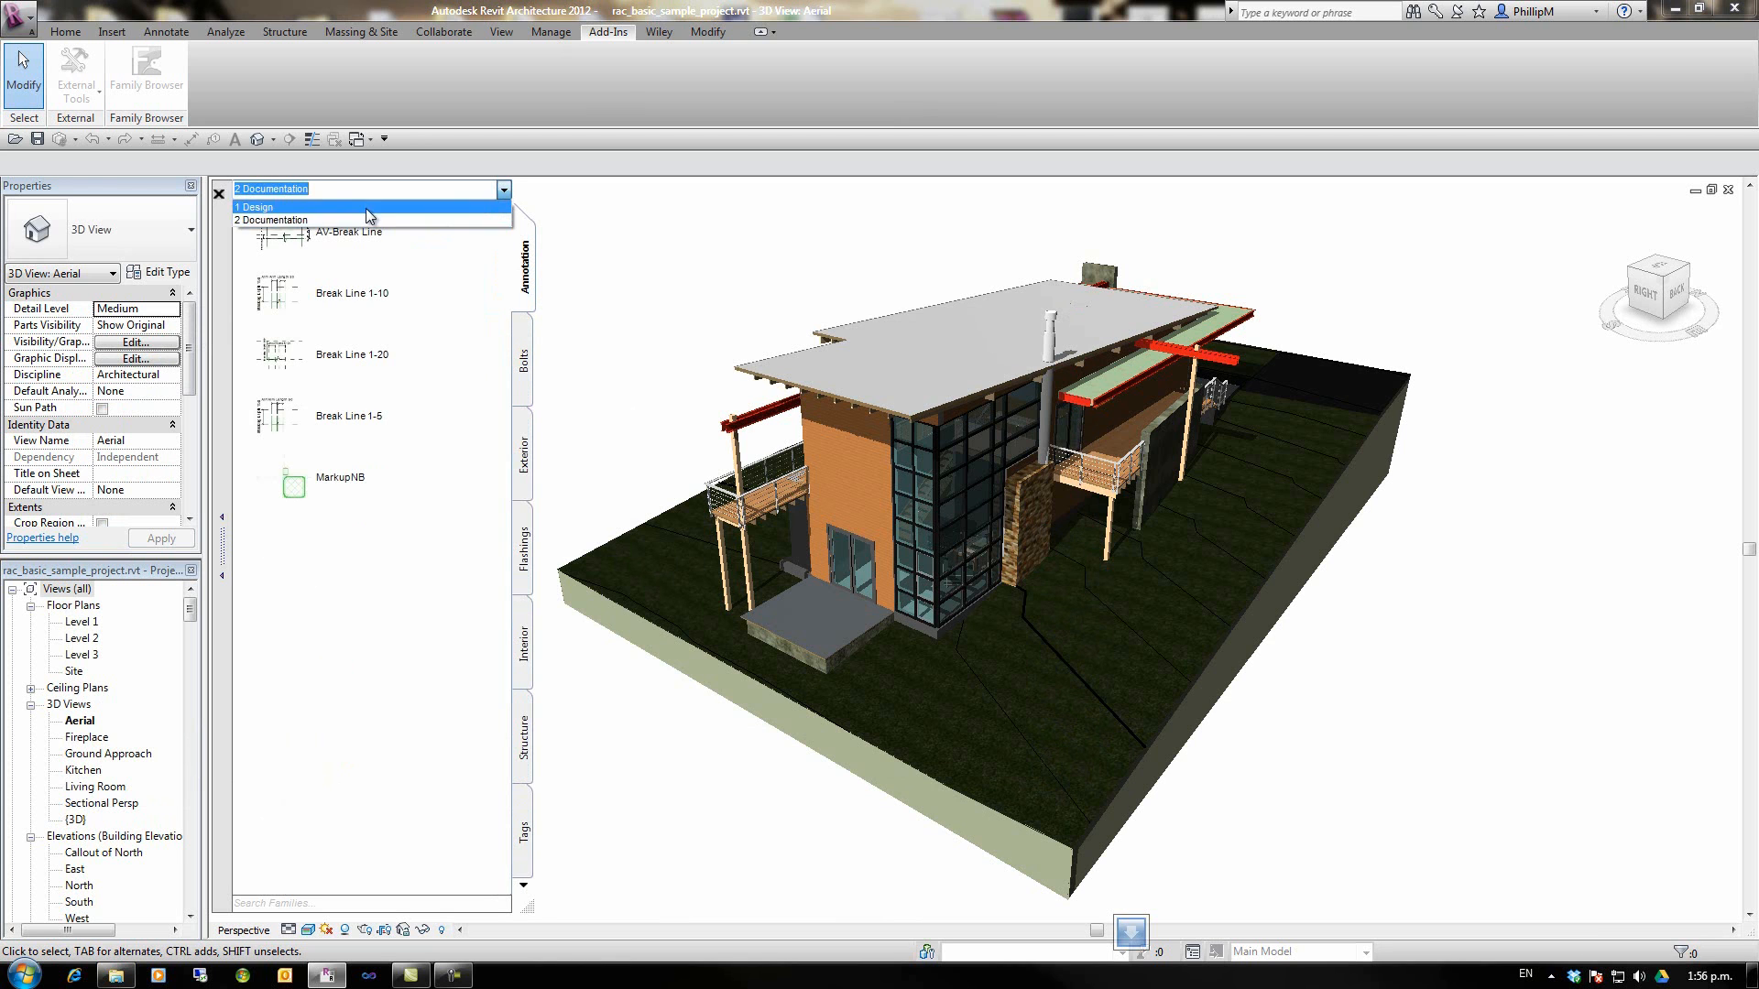
left_click(276, 214)
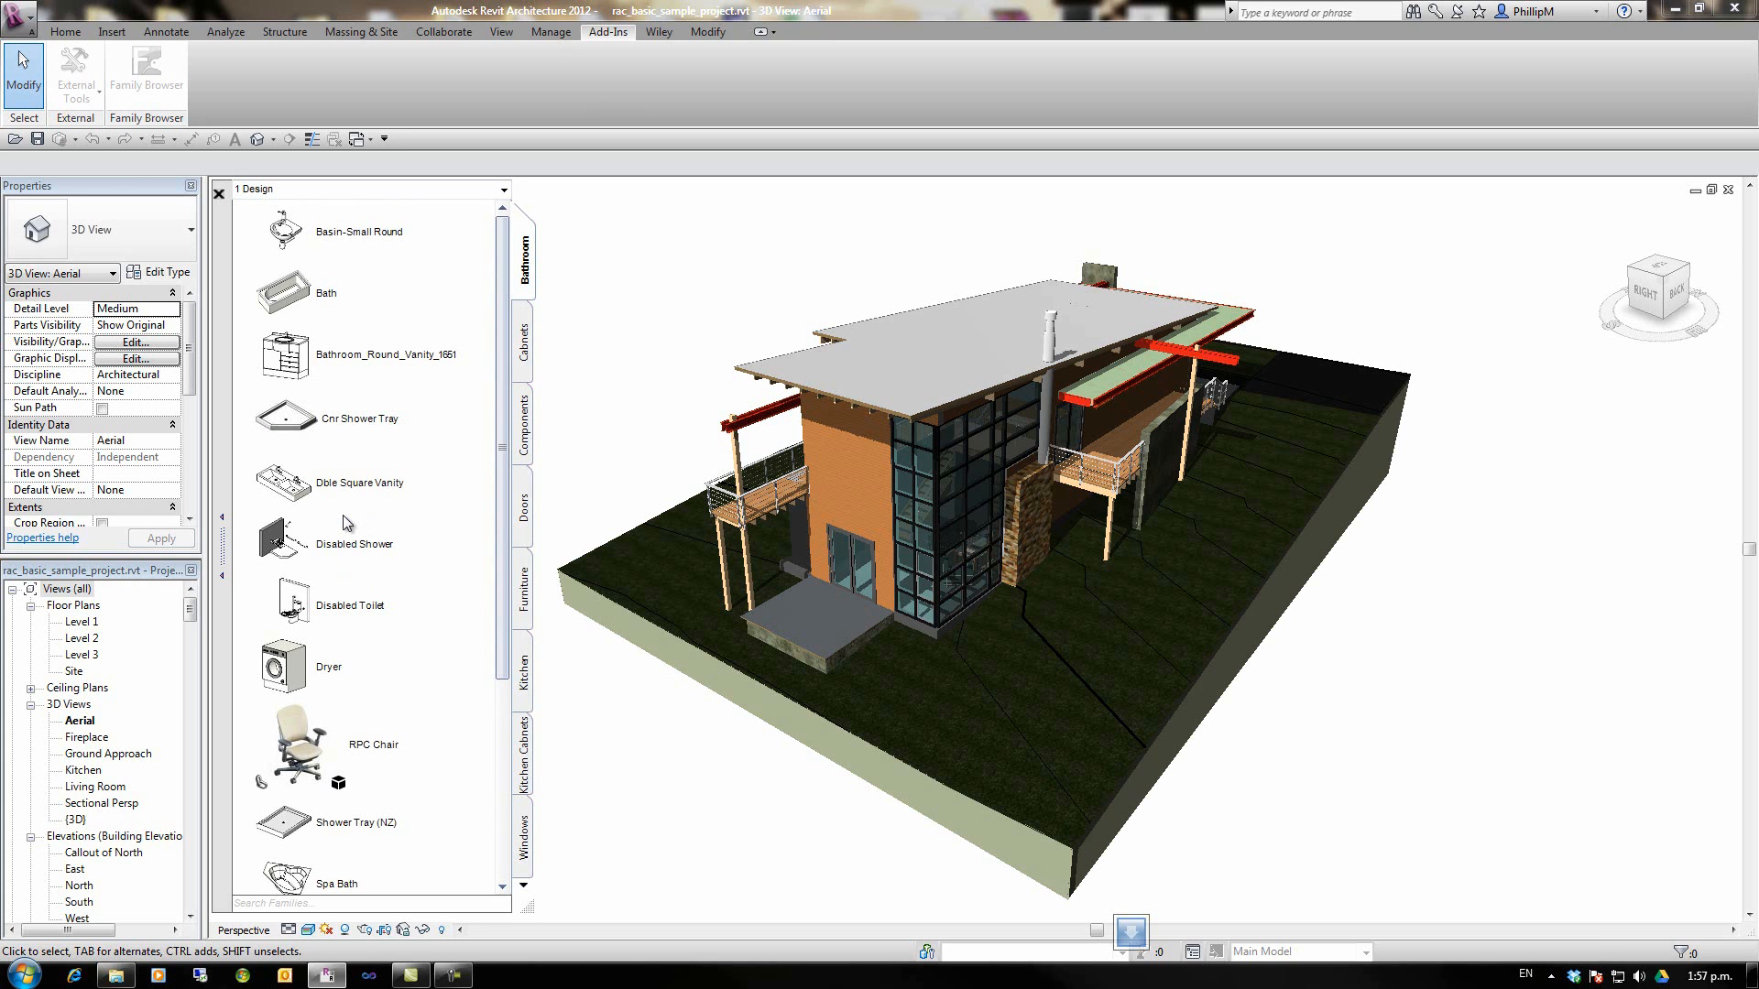
- Start Create Deployment via BIM Management and browse to SERVER\SharedDocs
right_click(345, 522)
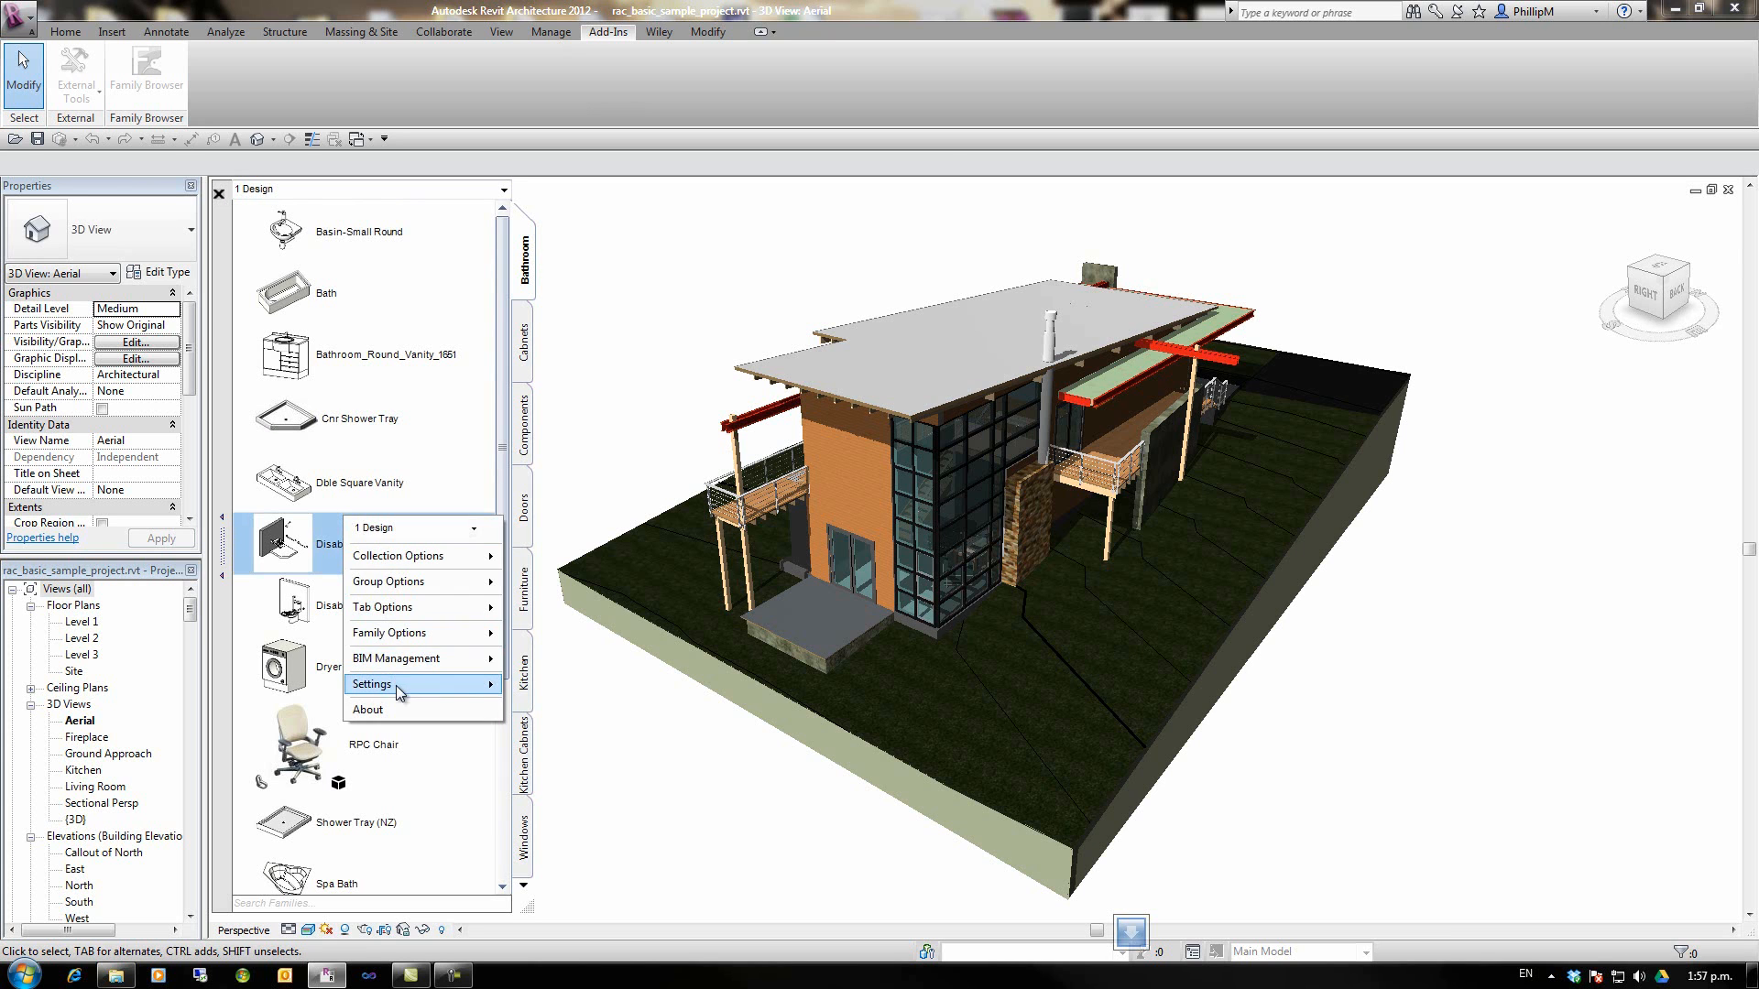
mouse_move(399, 658)
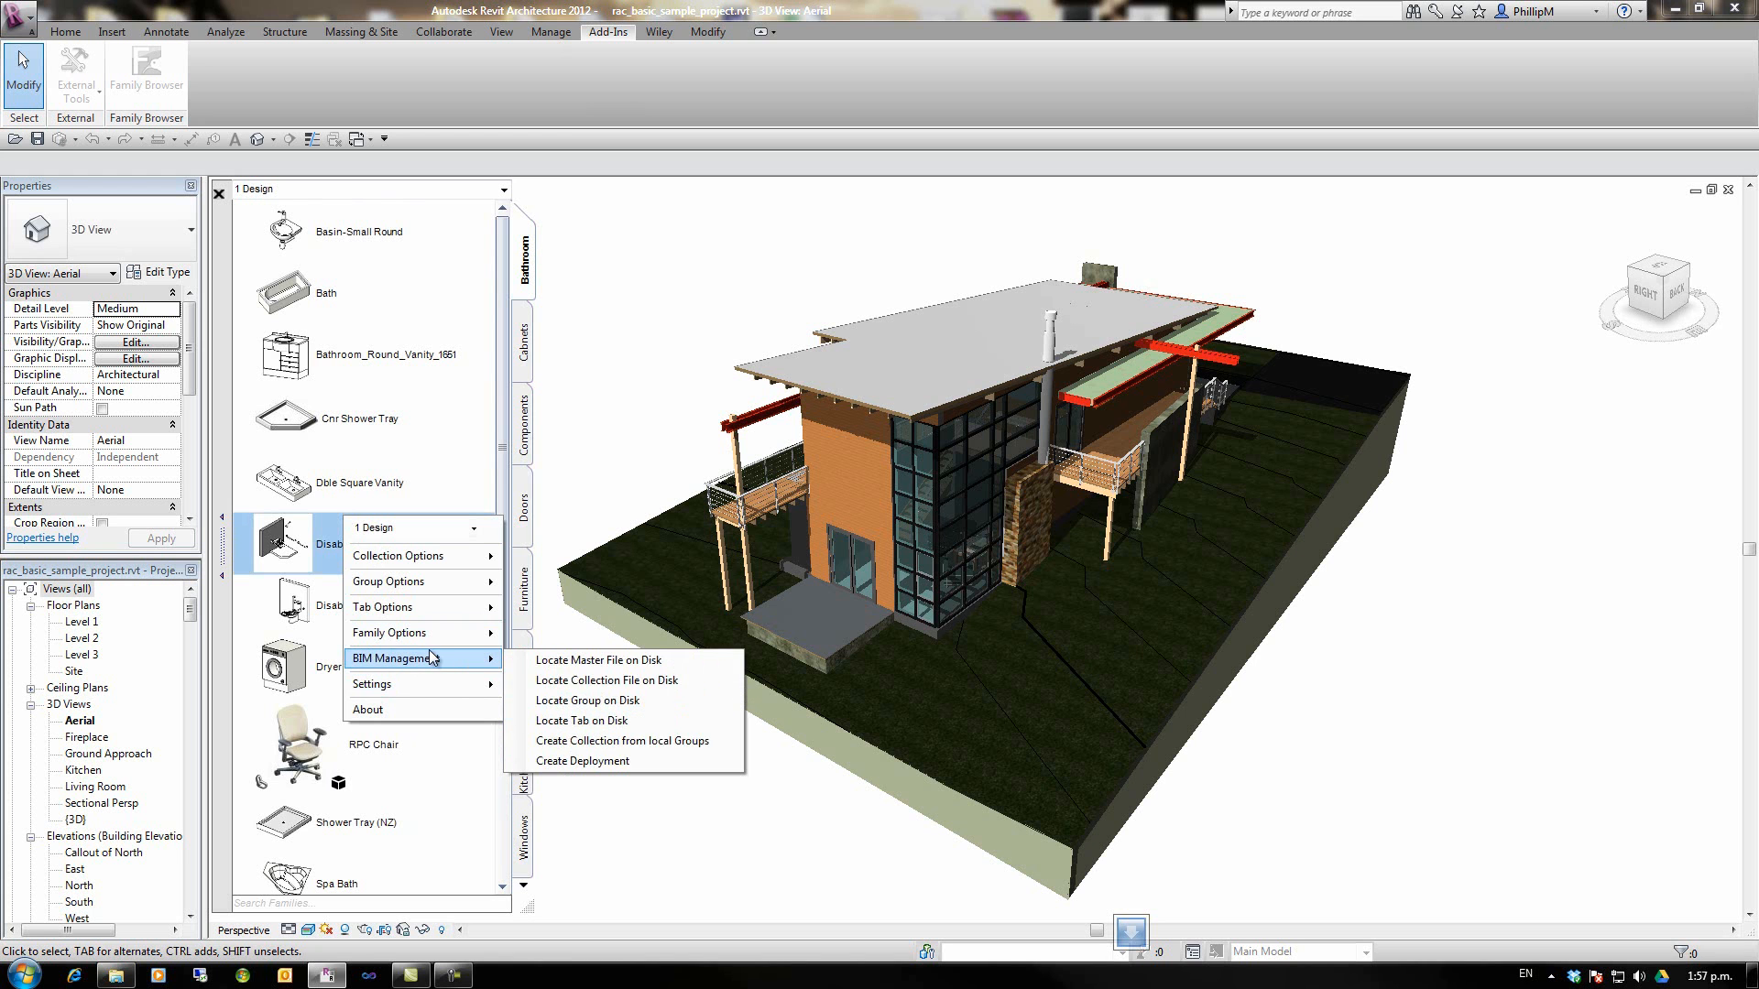
left_click(606, 760)
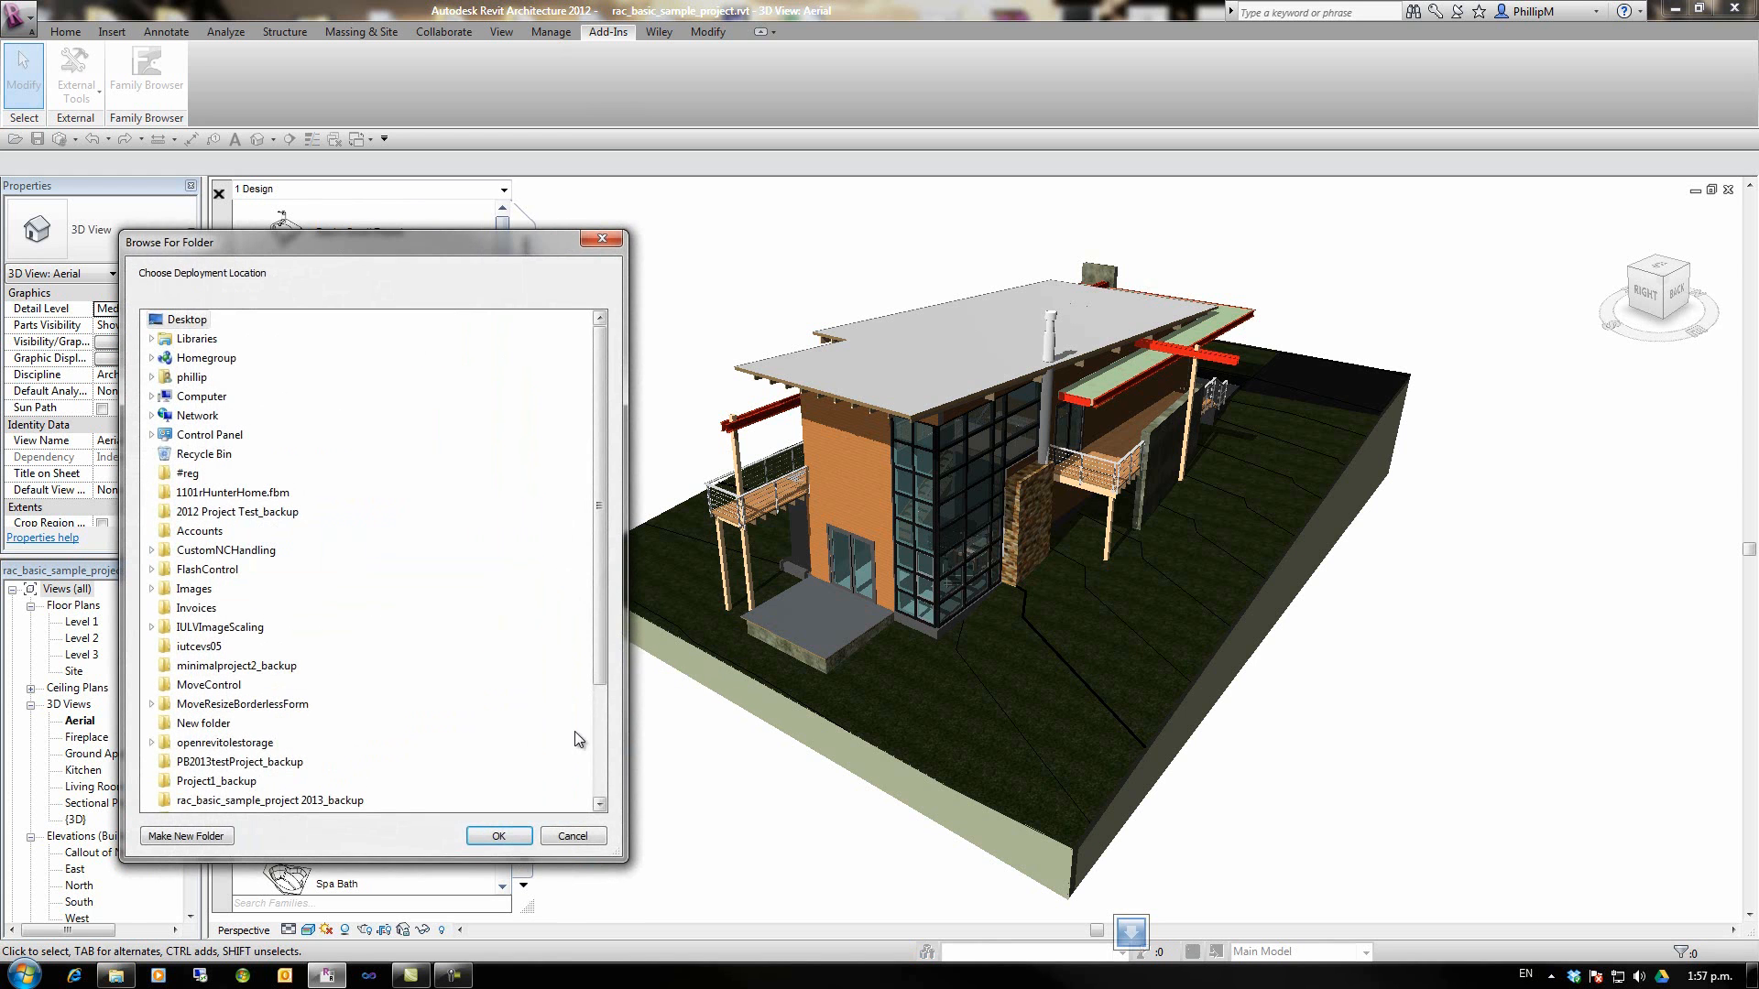
mouse_move(593, 430)
left_mouse_down()
mouse_move(592, 455)
mouse_move(593, 413)
left_mouse_up()
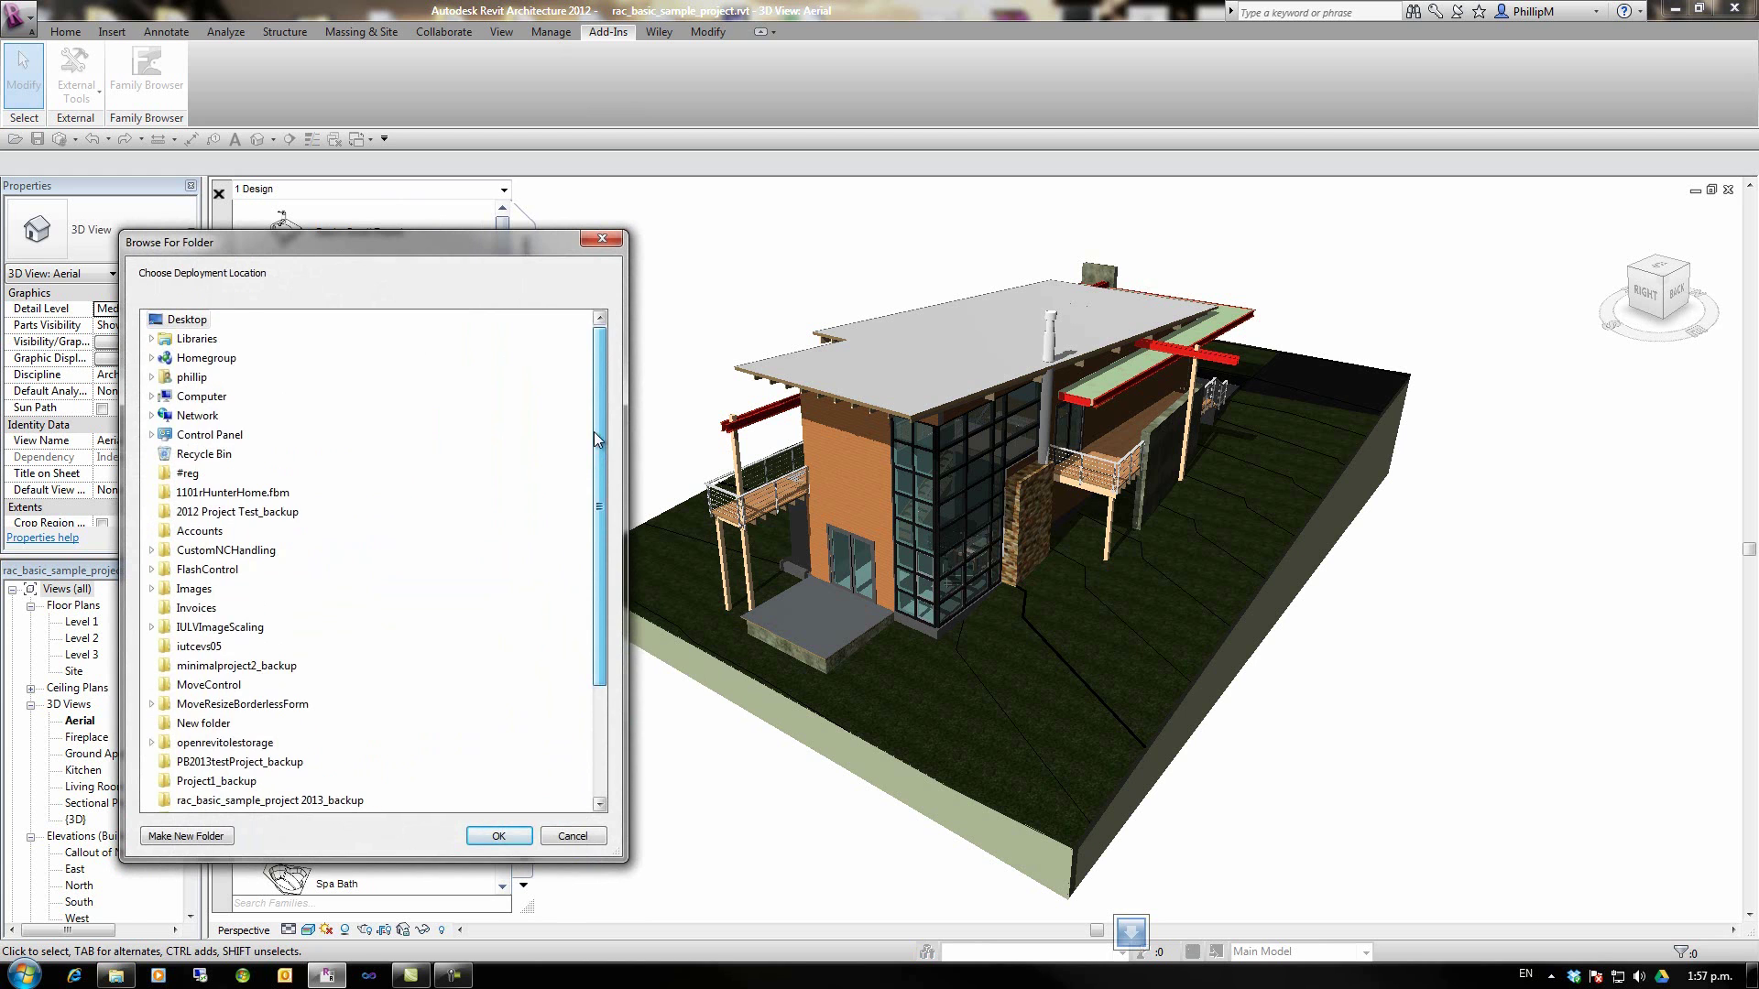
left_click(197, 415)
double_click(204, 473)
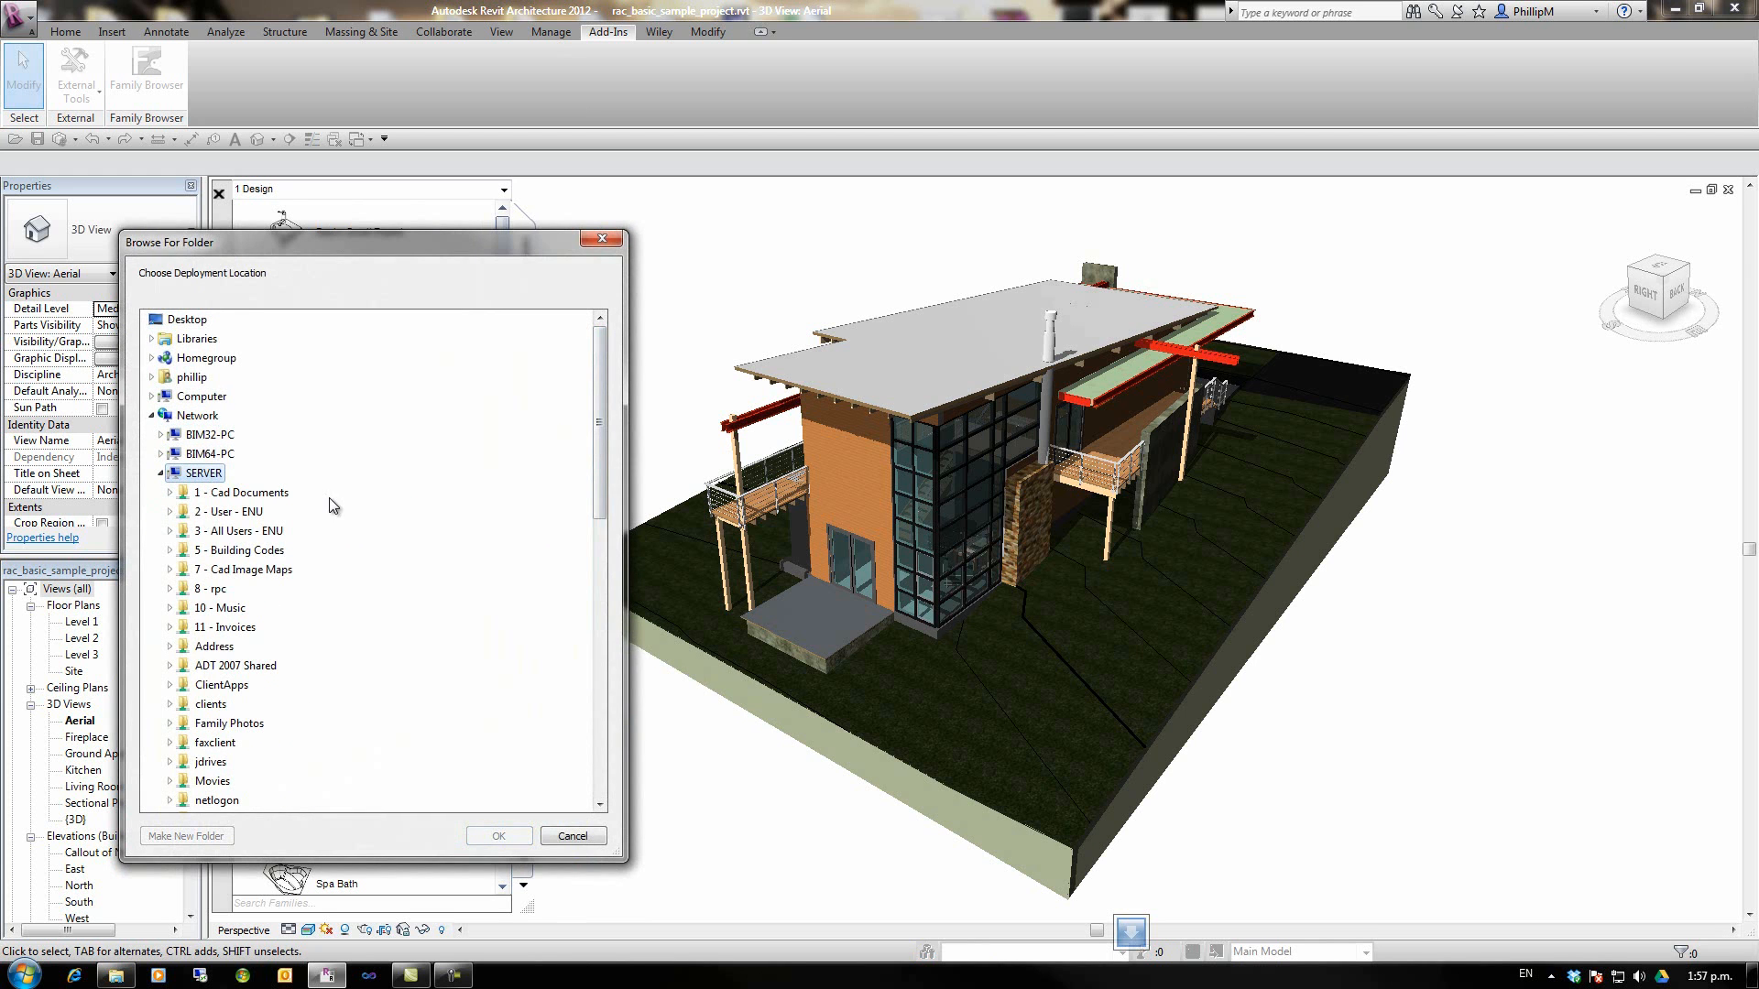
left_click_drag(606, 381, 599, 486)
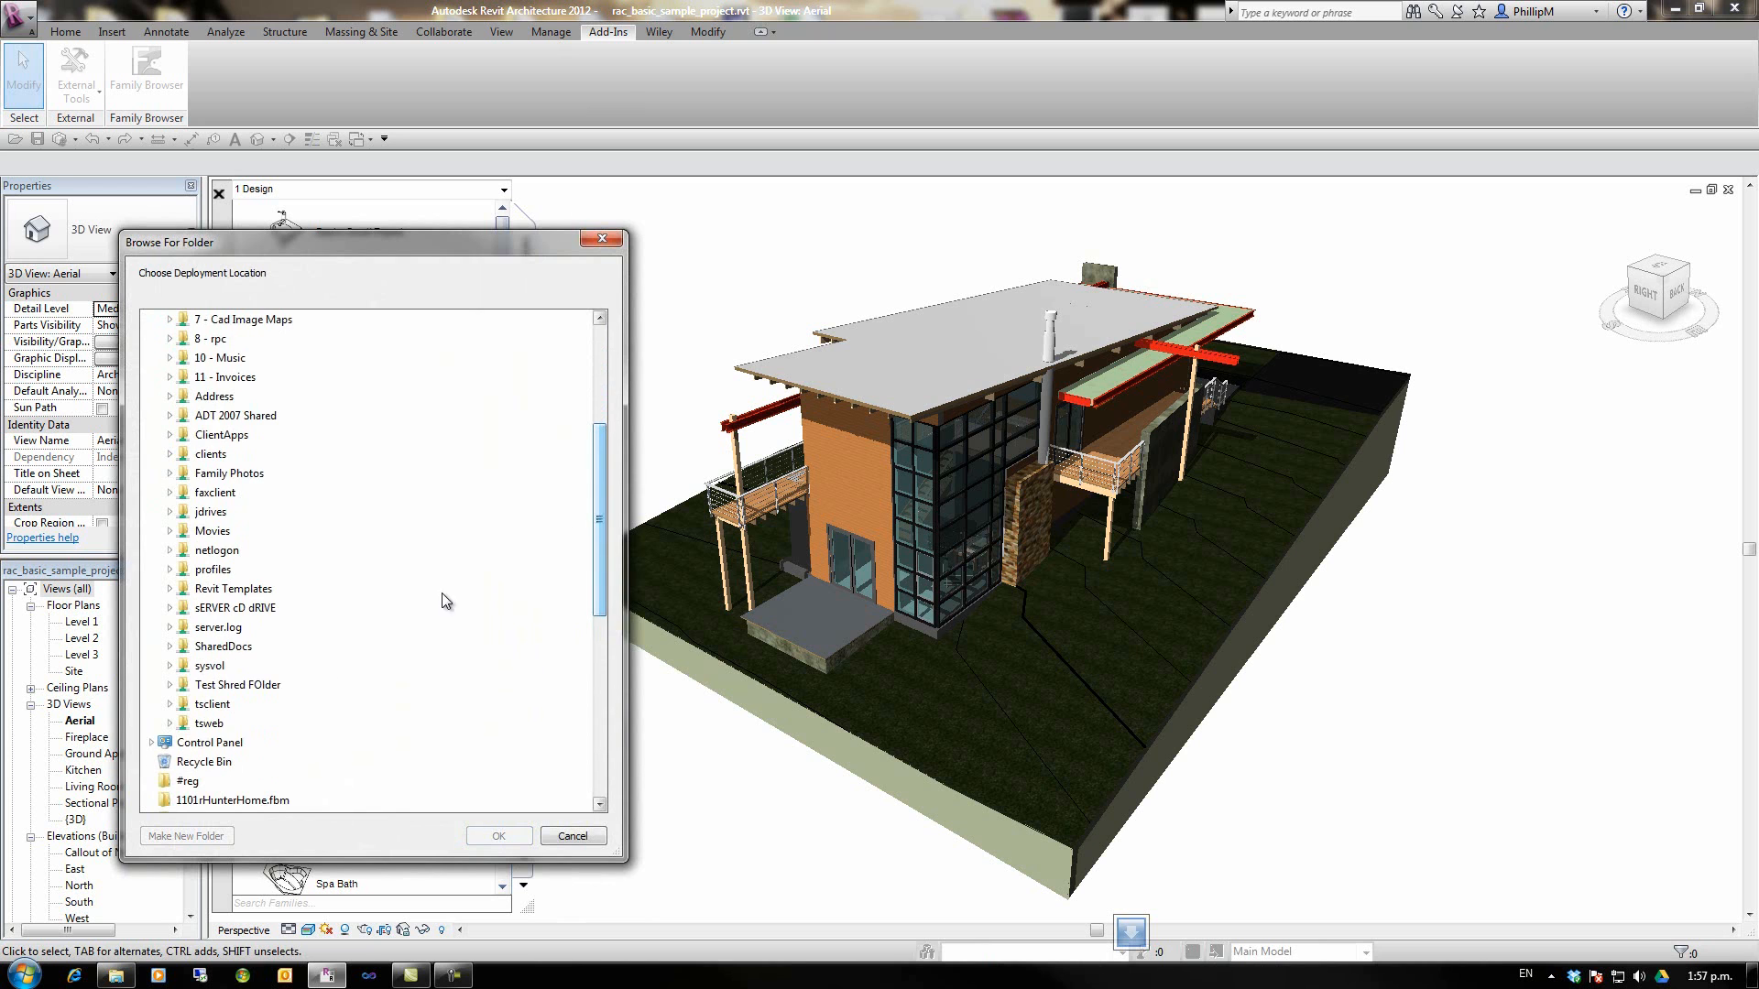
left_click(222, 646)
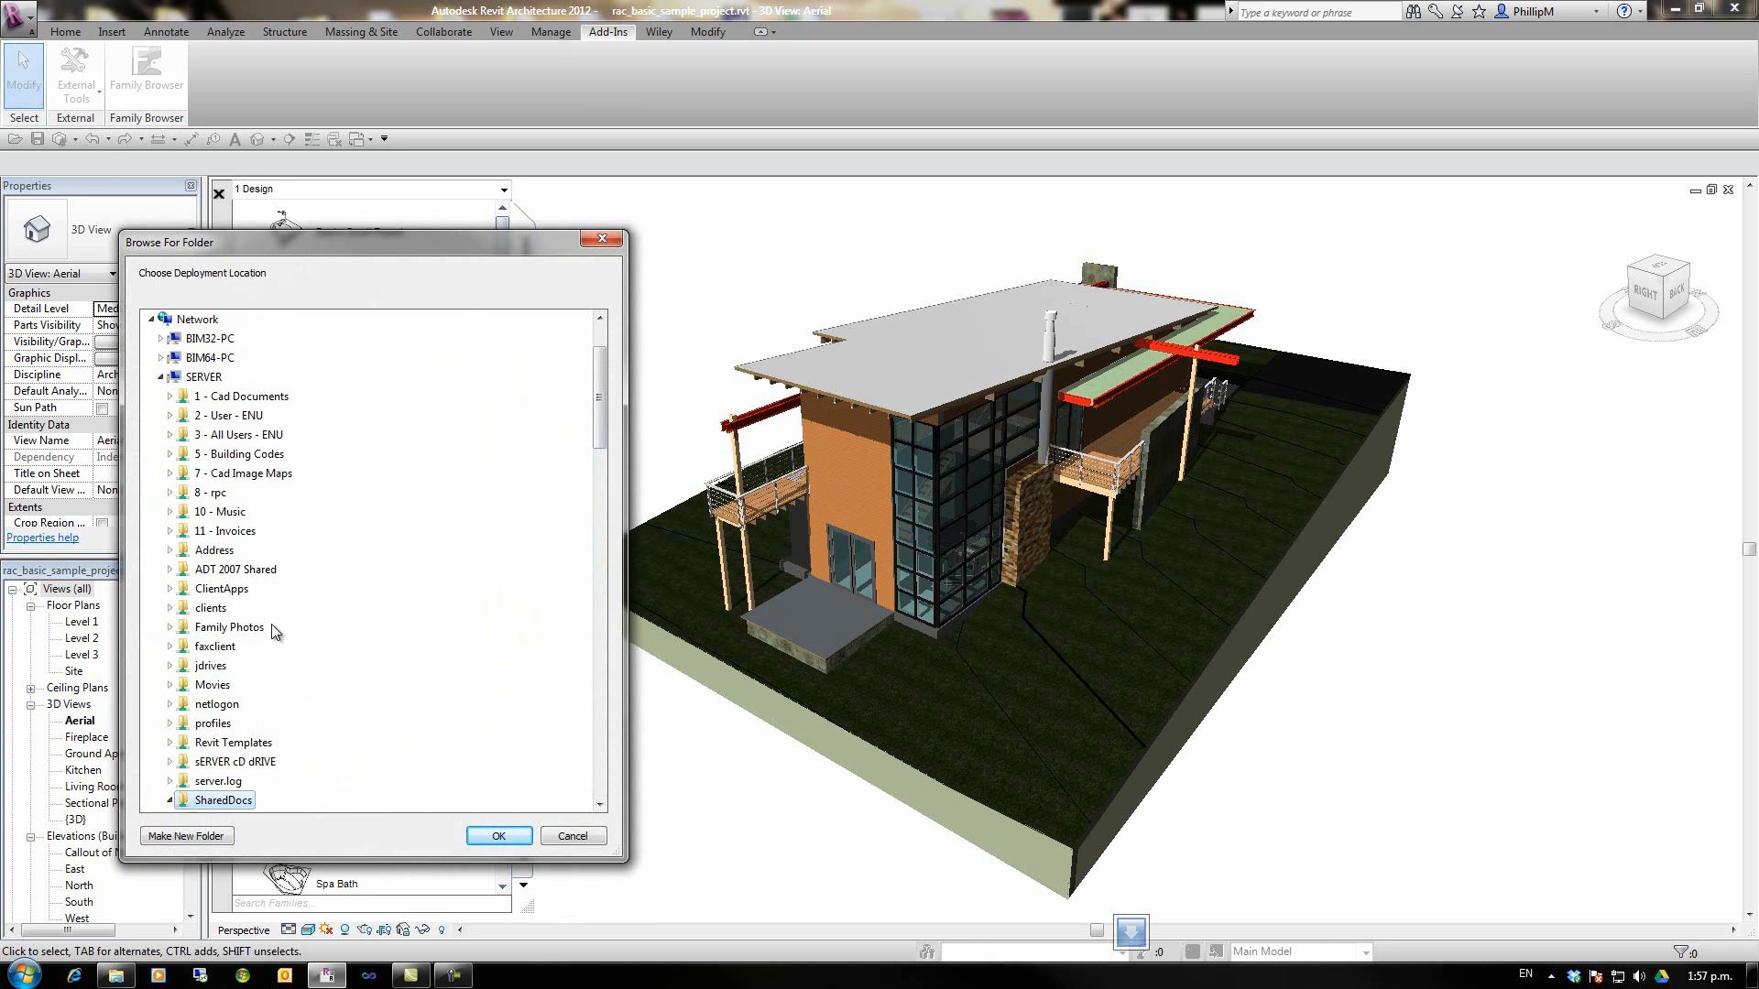
left_click_drag(594, 408, 596, 456)
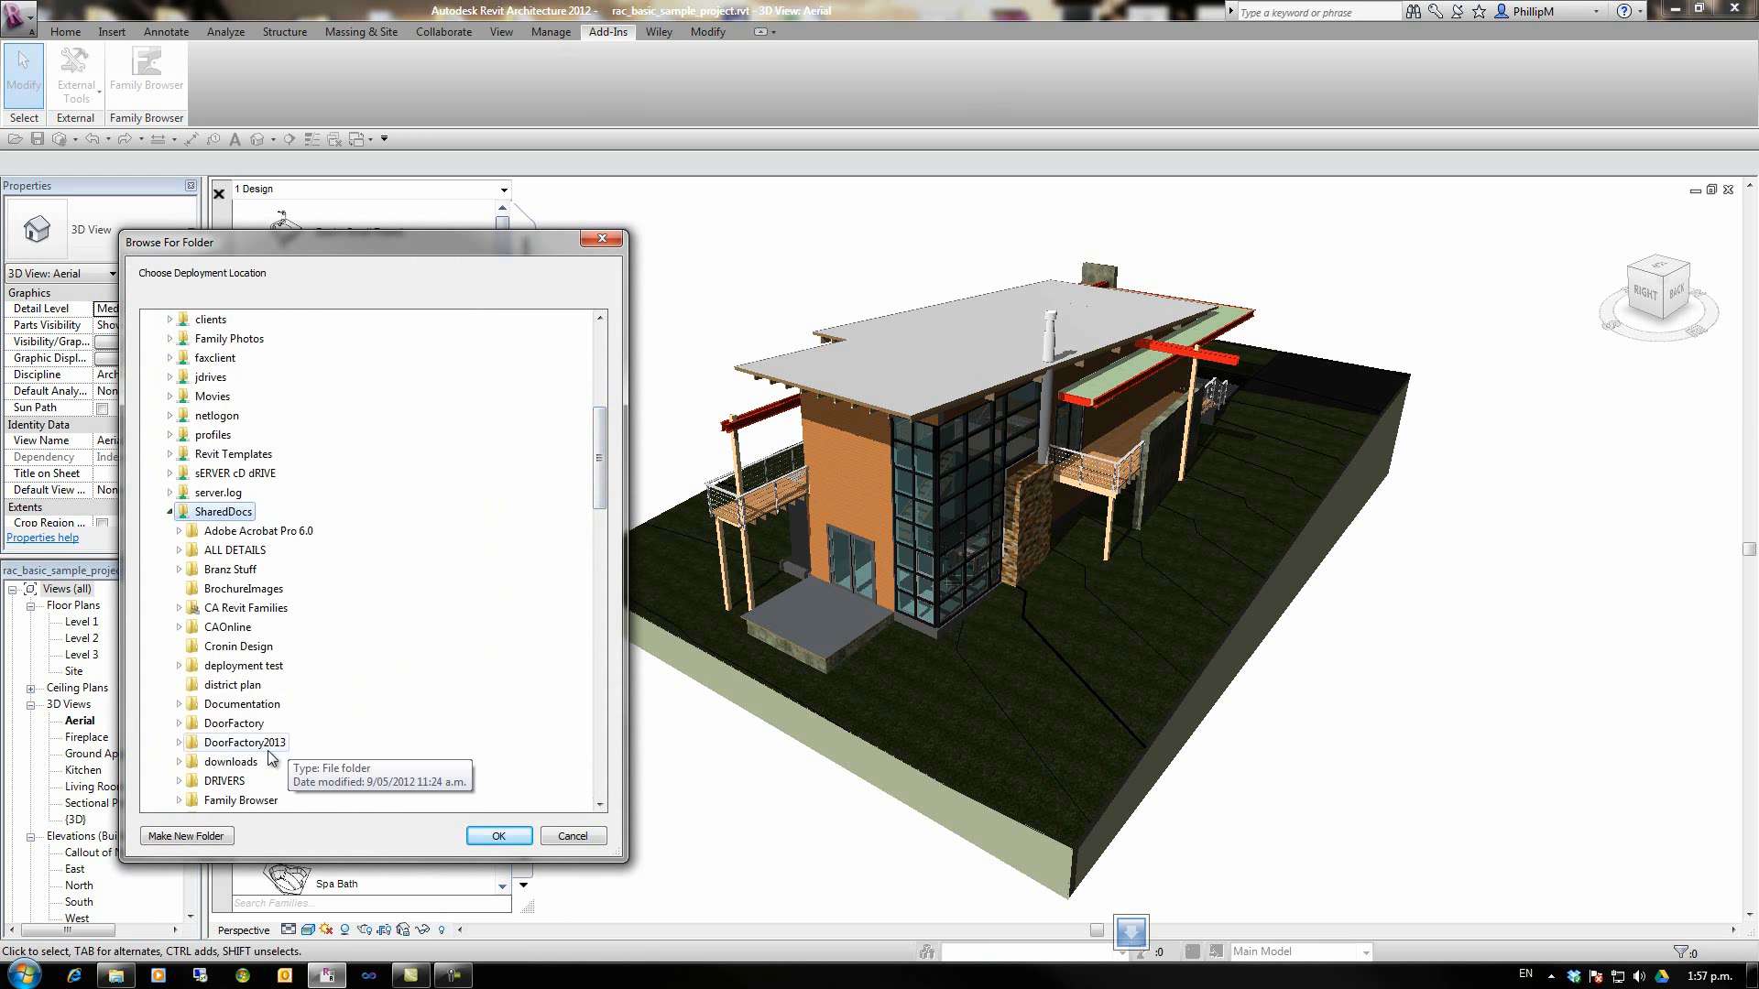
- Create the deployment in the deployment test folder and dismiss the created message
left_click(251, 672)
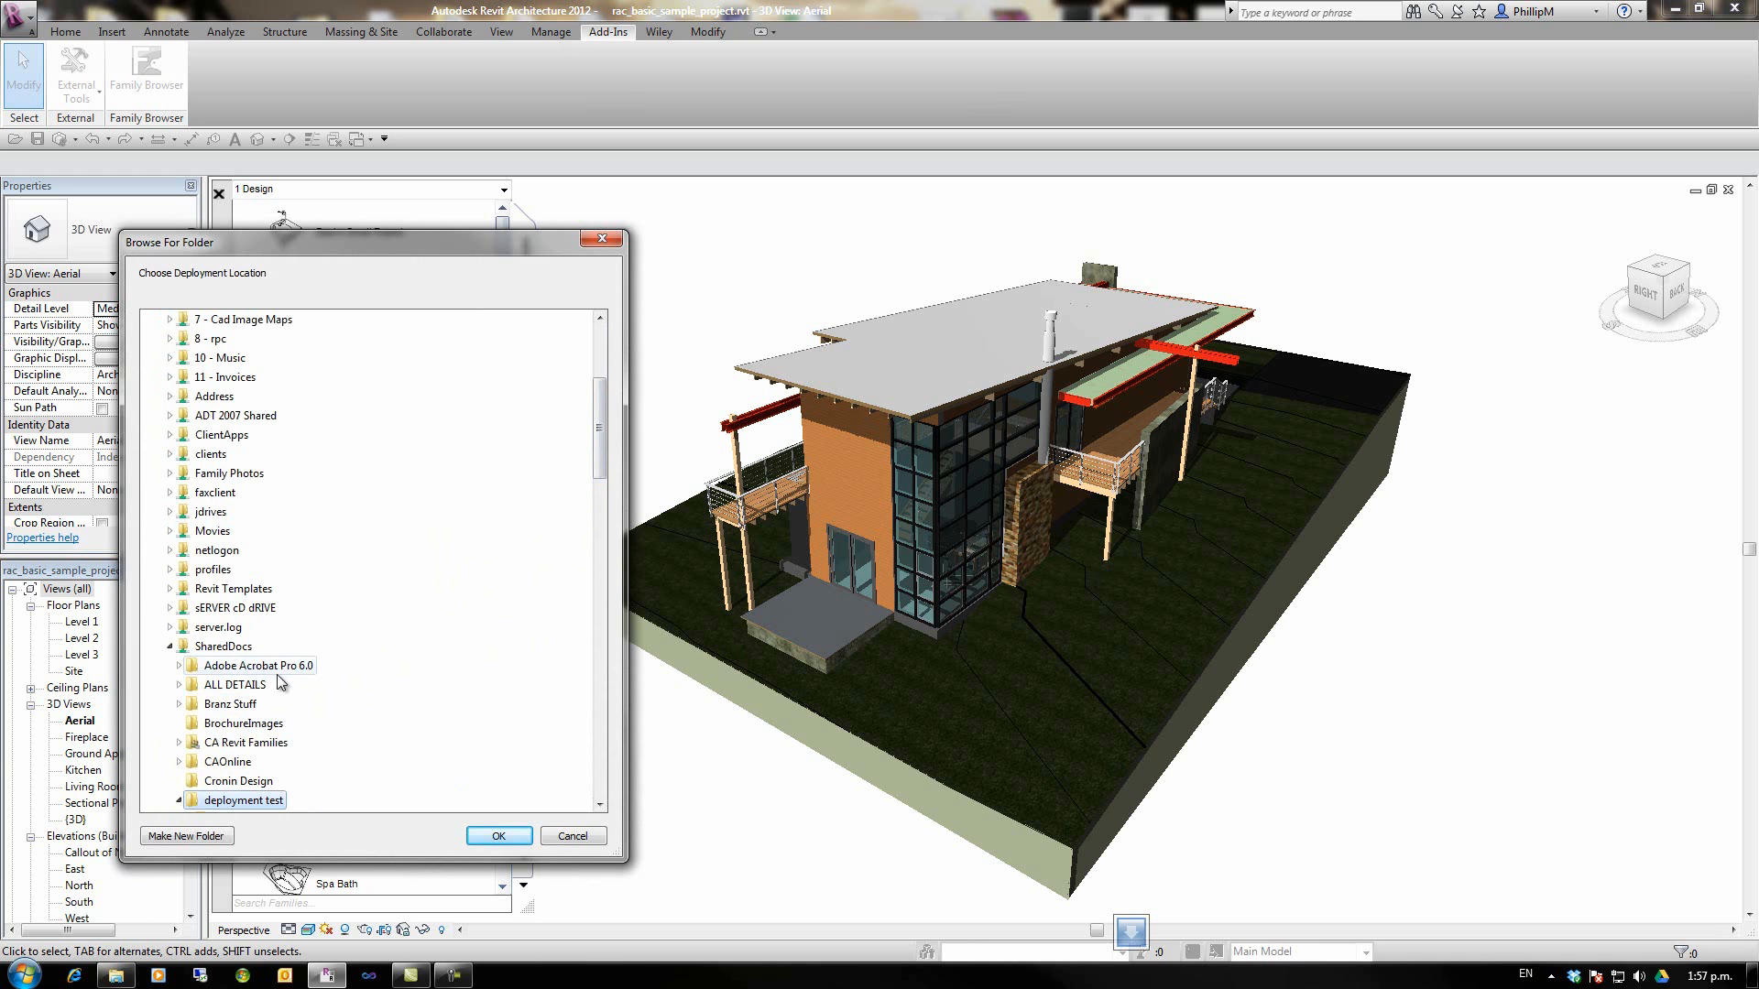
left_click(498, 836)
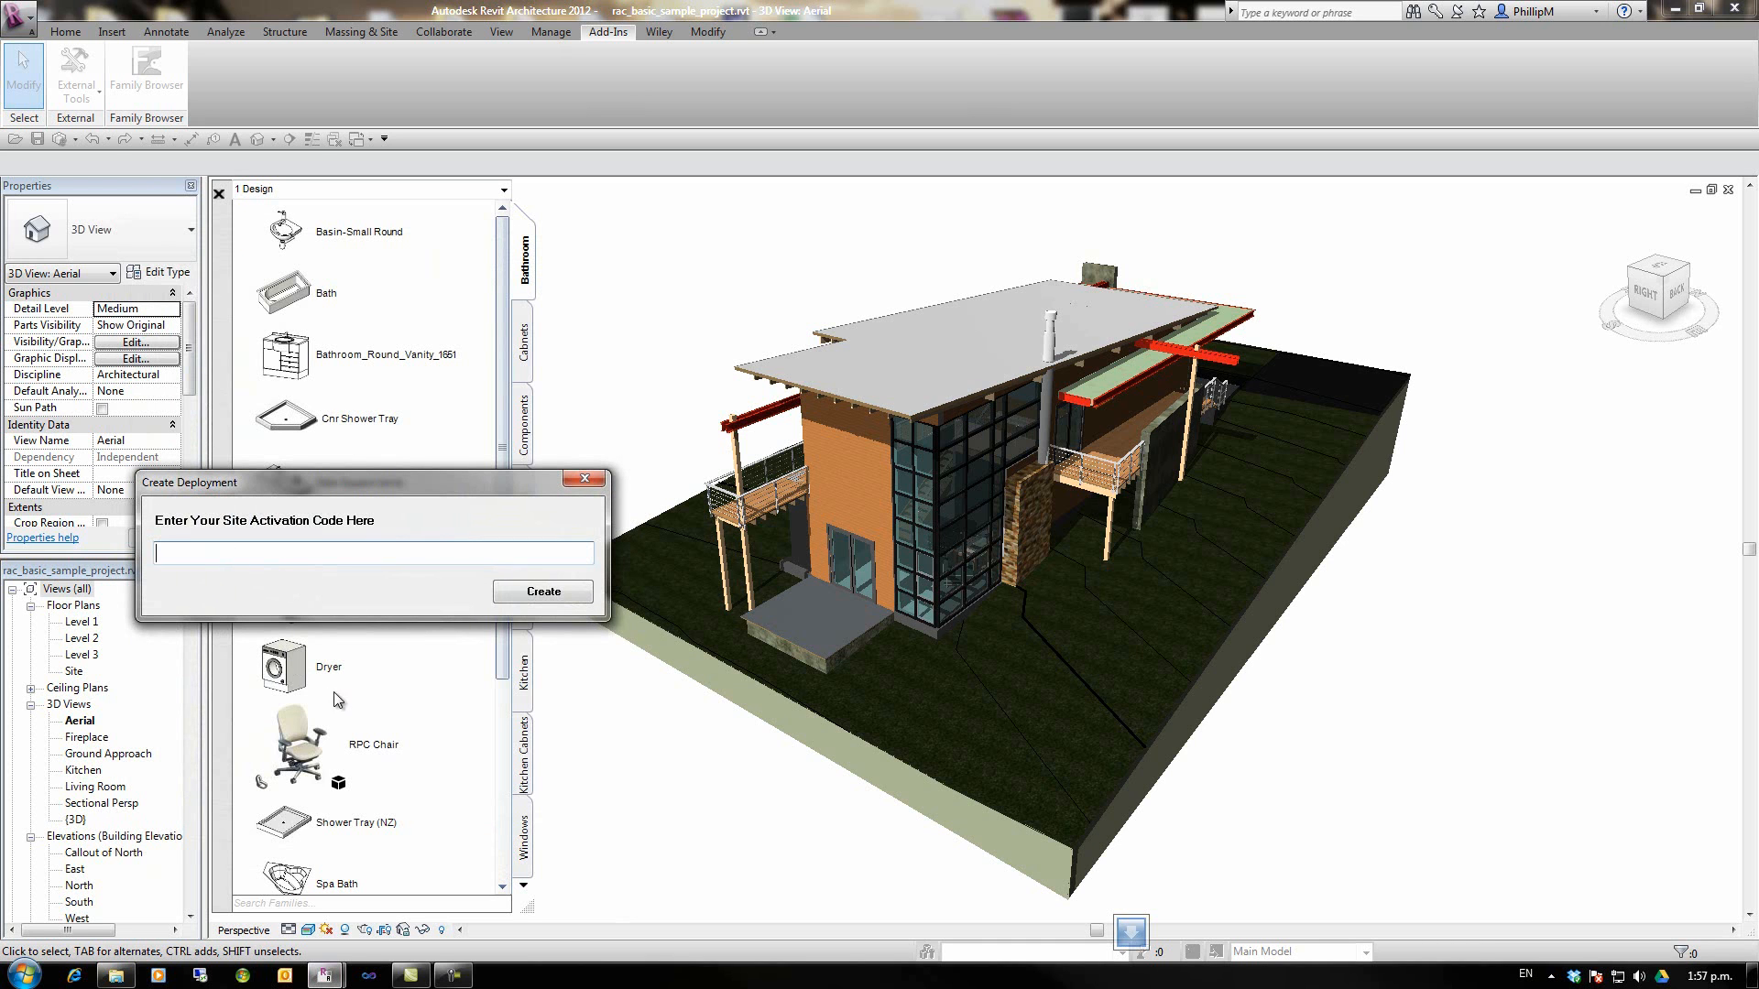
left_click(542, 590)
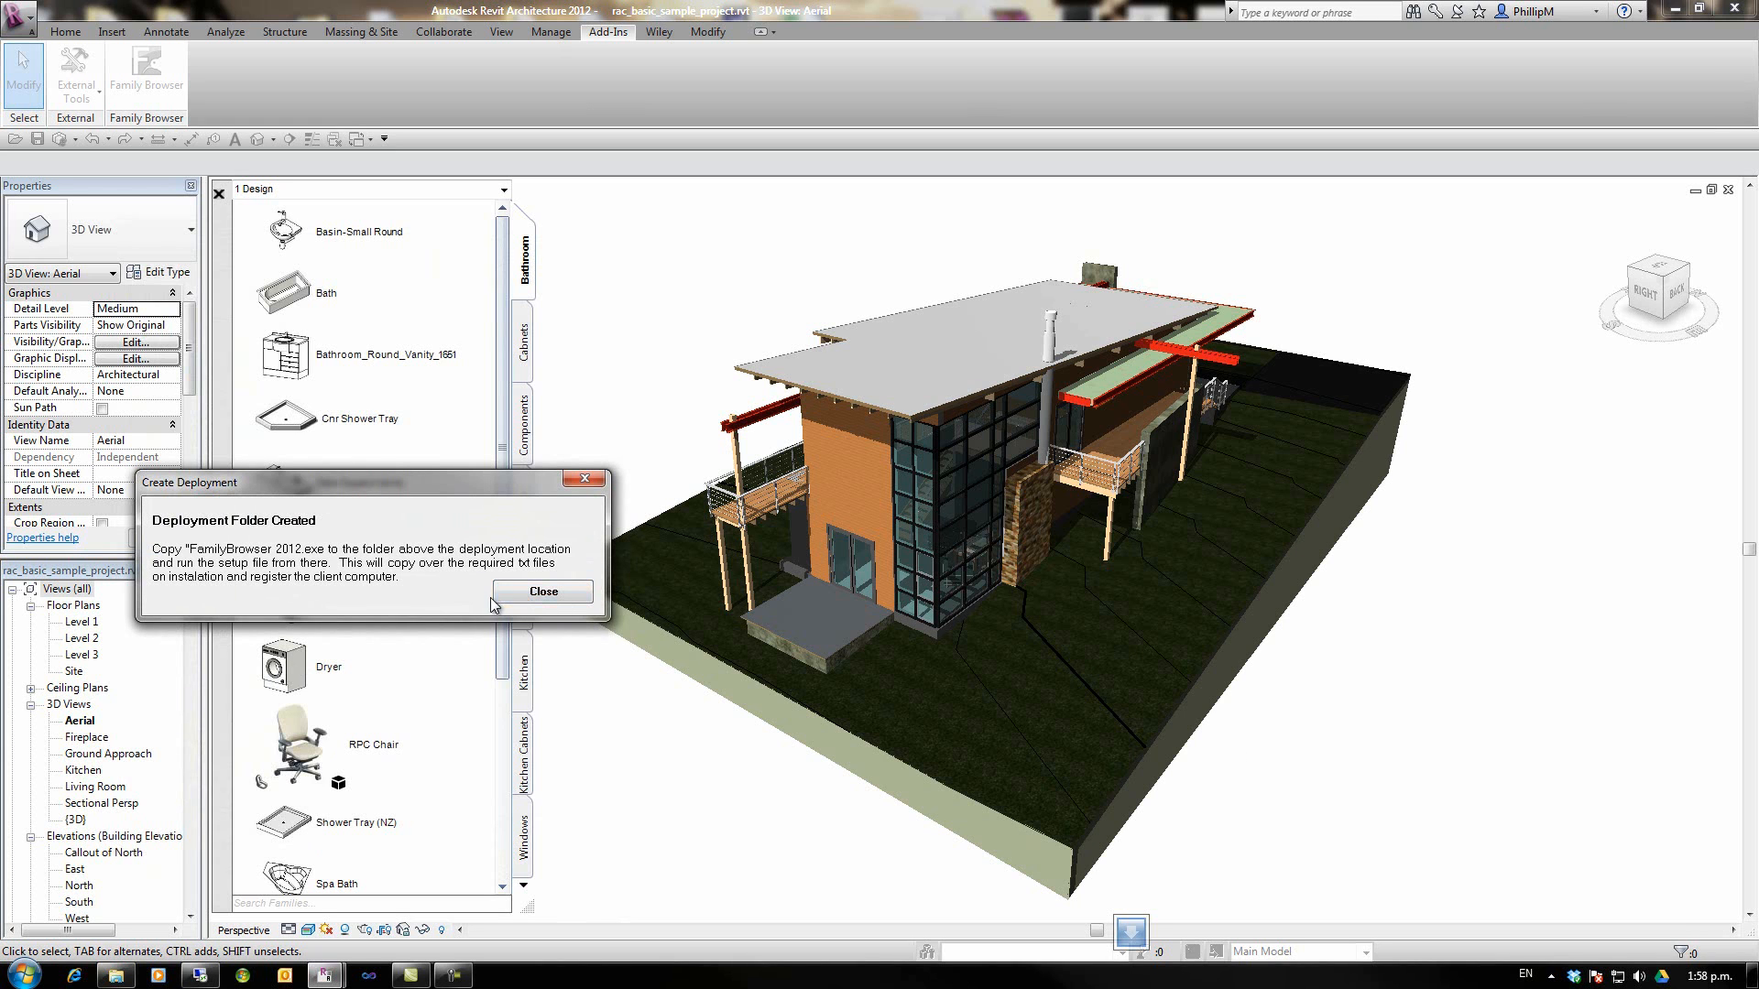
left_click(544, 593)
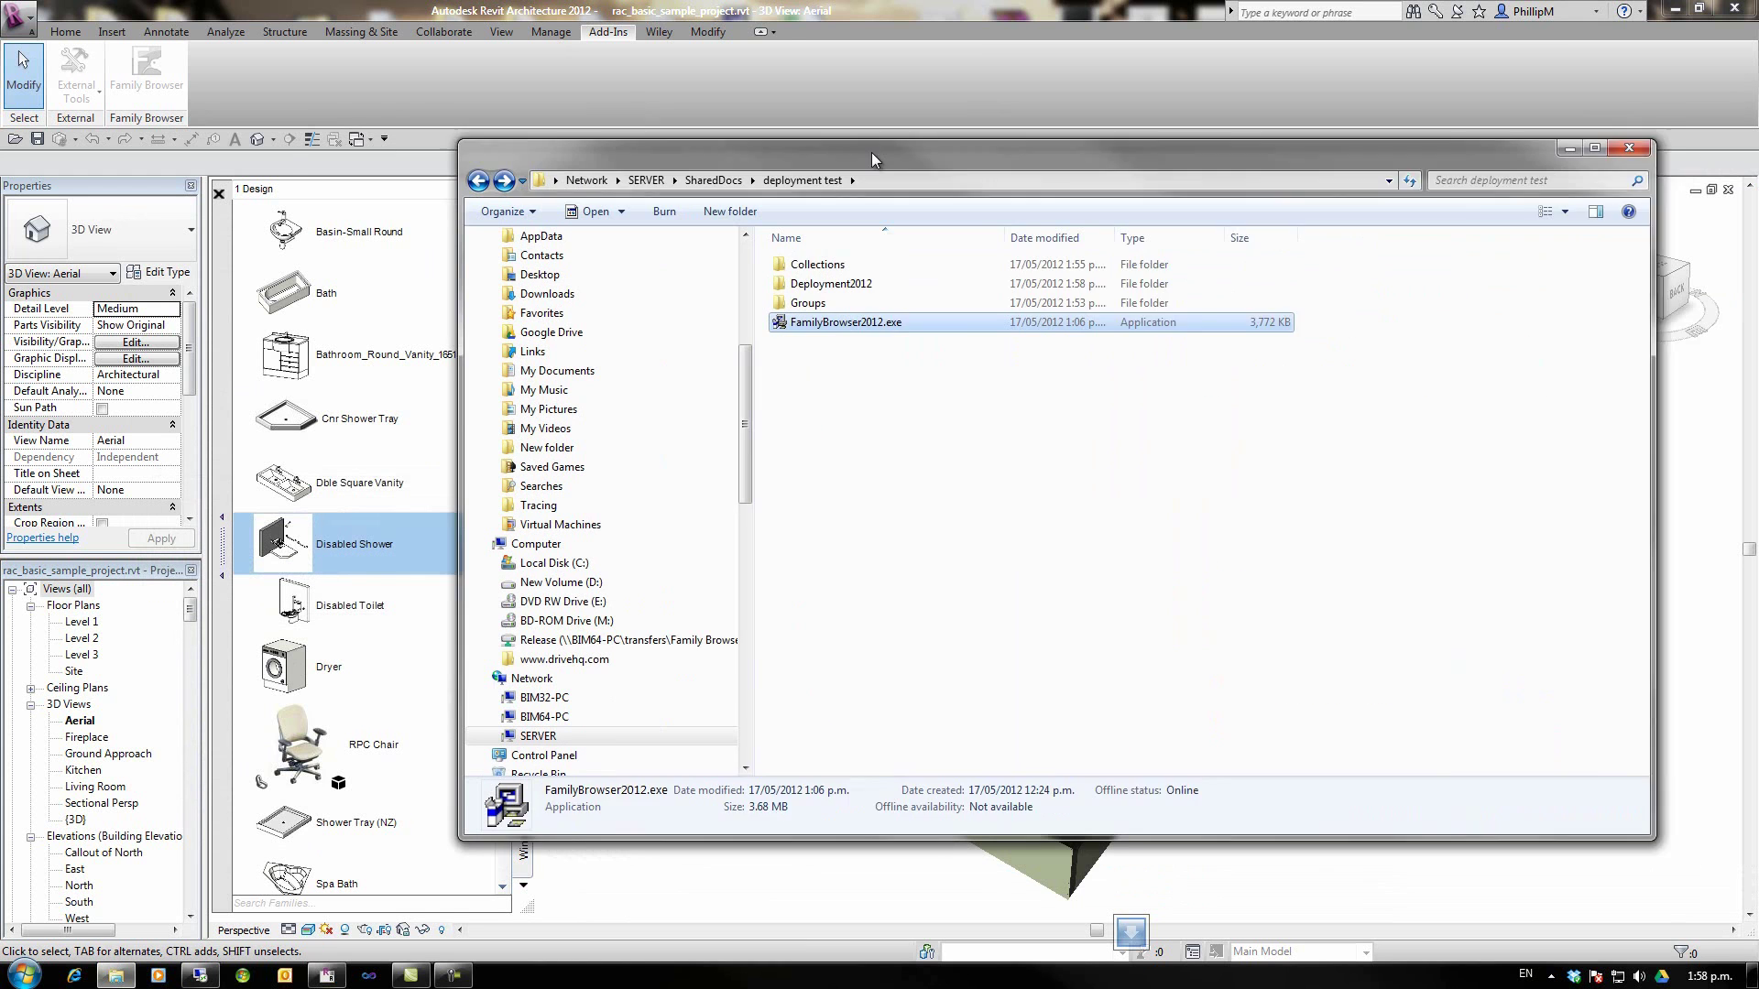
- Inspect the Groups, Collections and Deployment2012 folders in the server's deployment test folder
left_click_drag(871, 153, 714, 131)
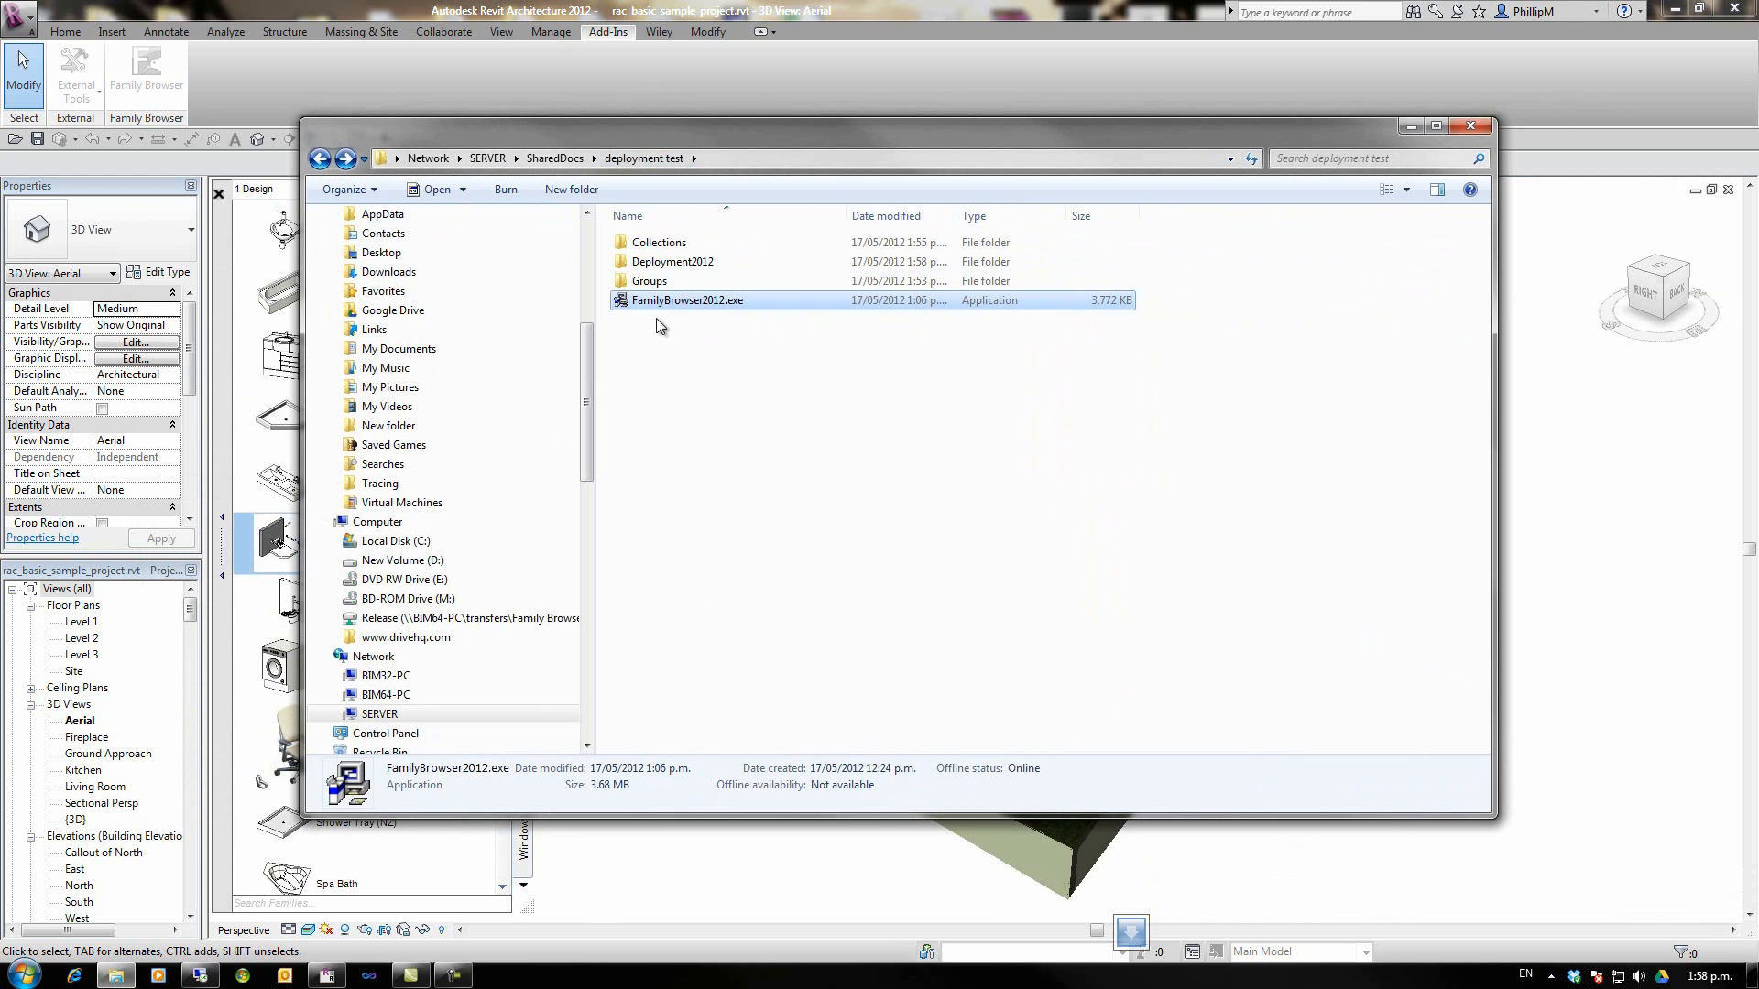
double_click(648, 281)
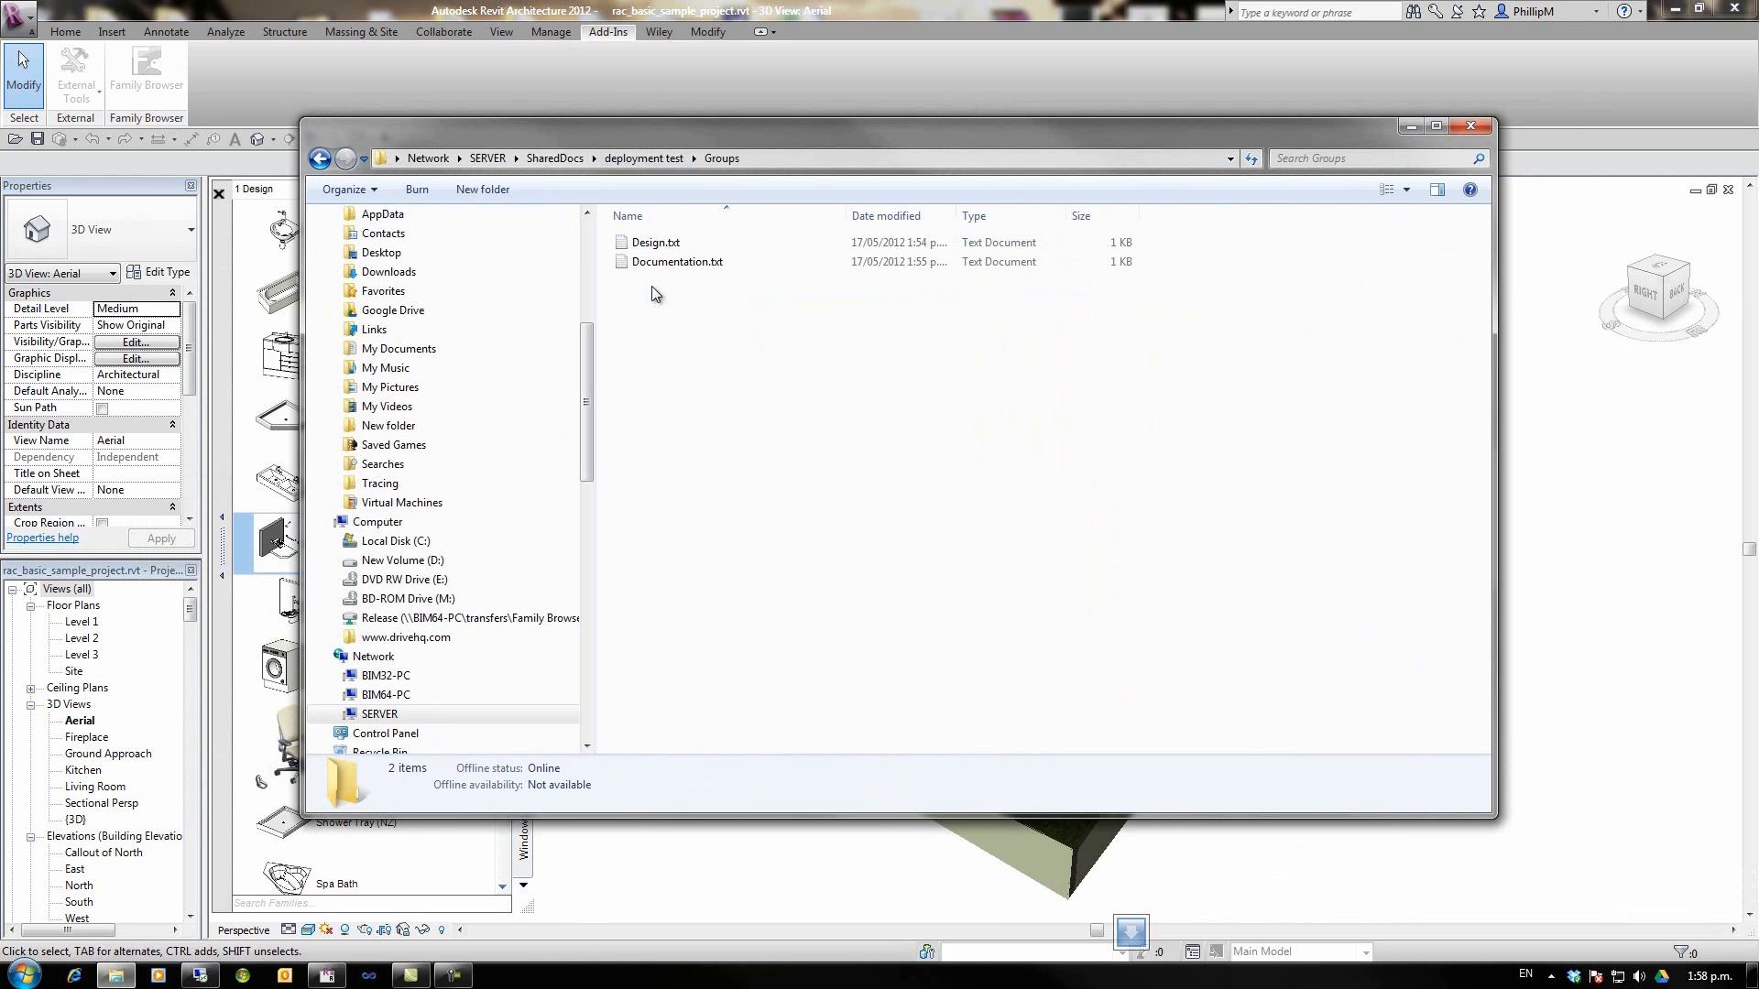
left_click(320, 158)
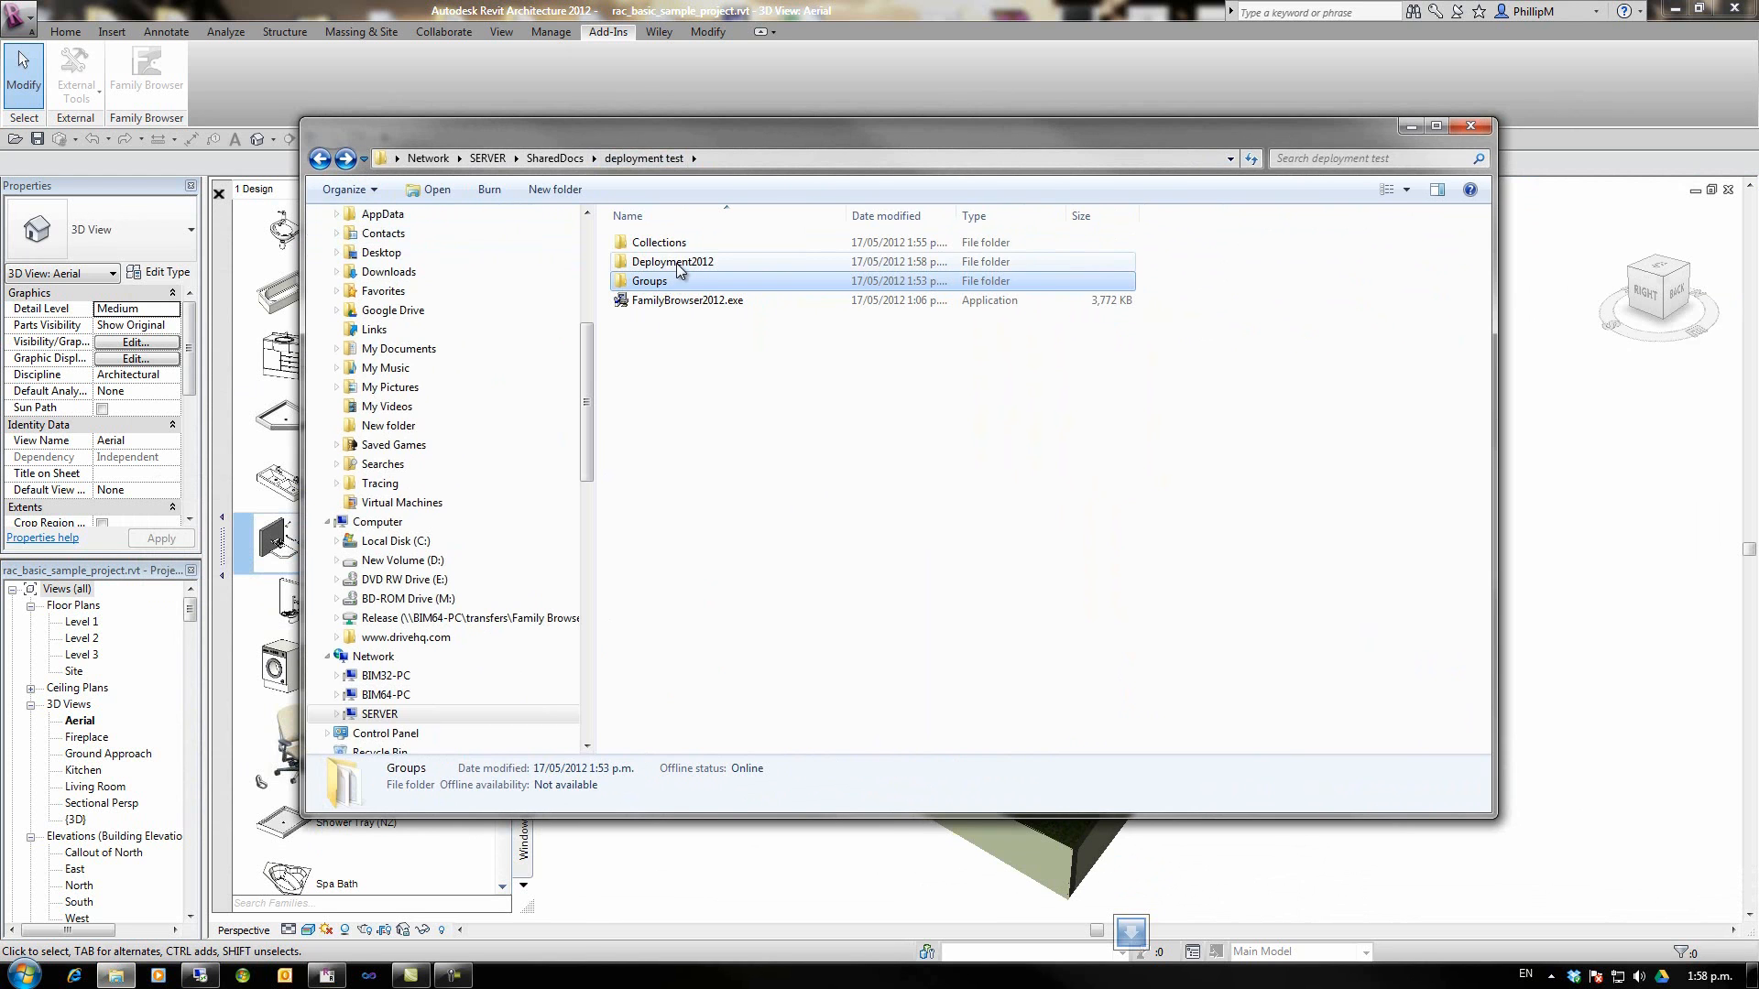
double_click(658, 243)
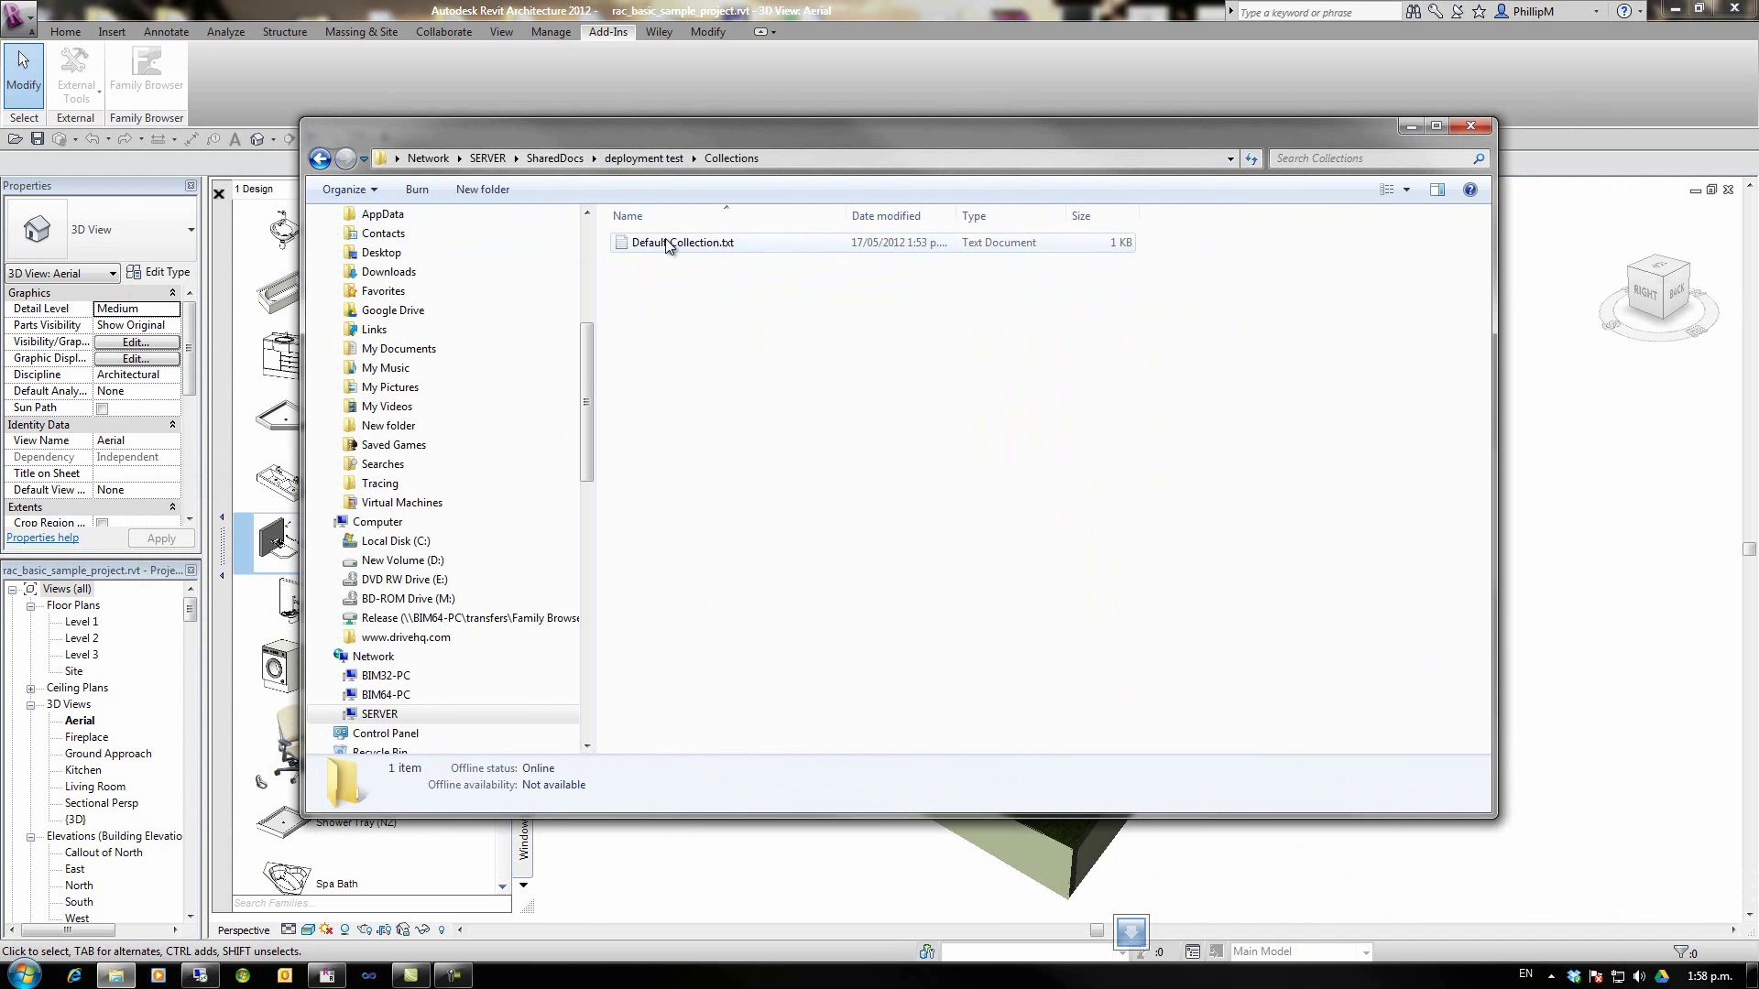
left_click(321, 158)
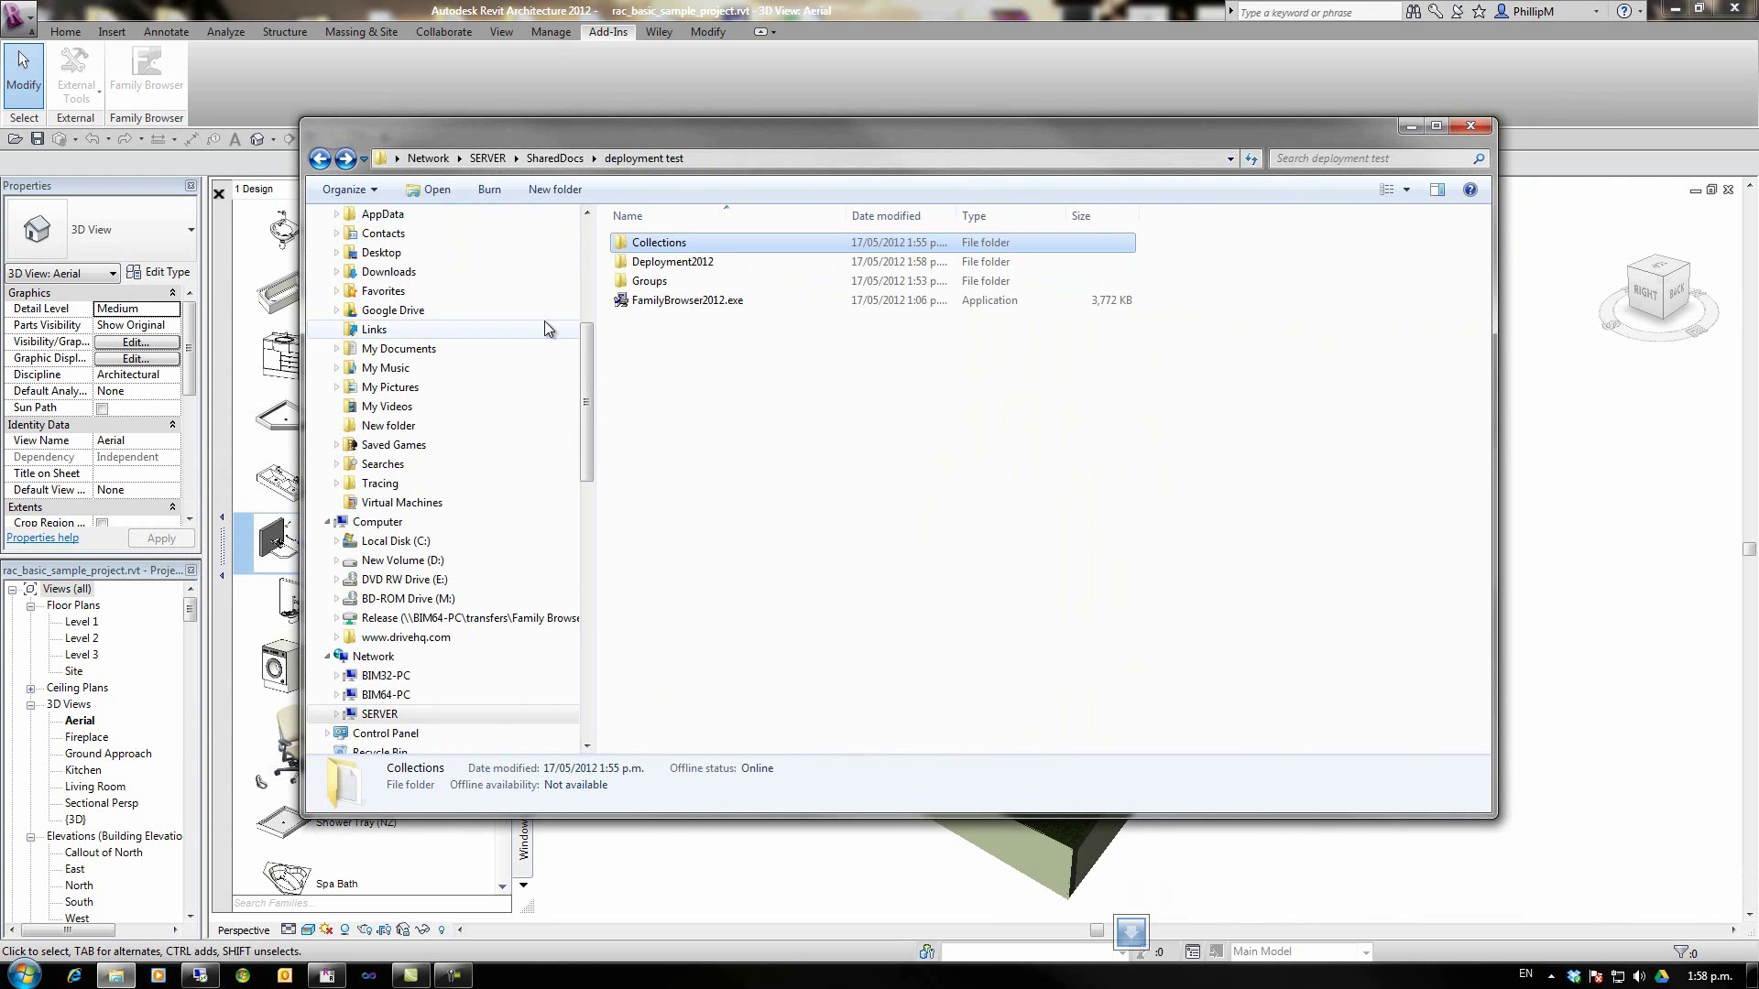
double_click(673, 261)
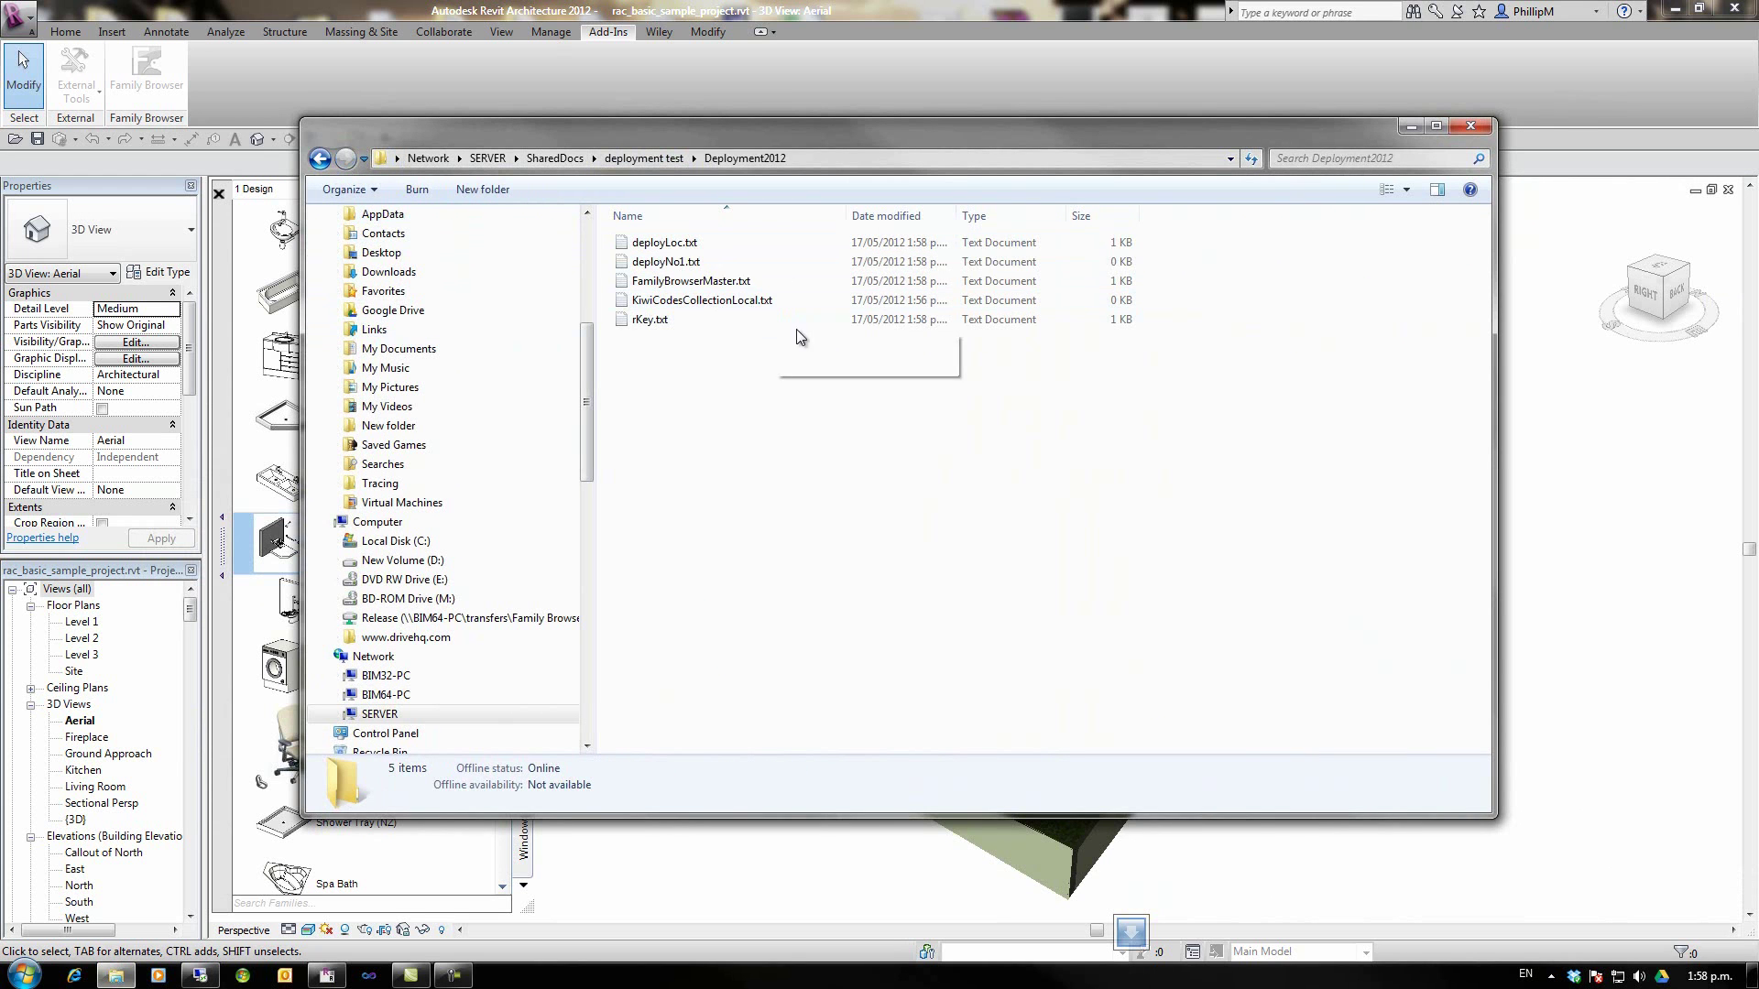
left_click(321, 158)
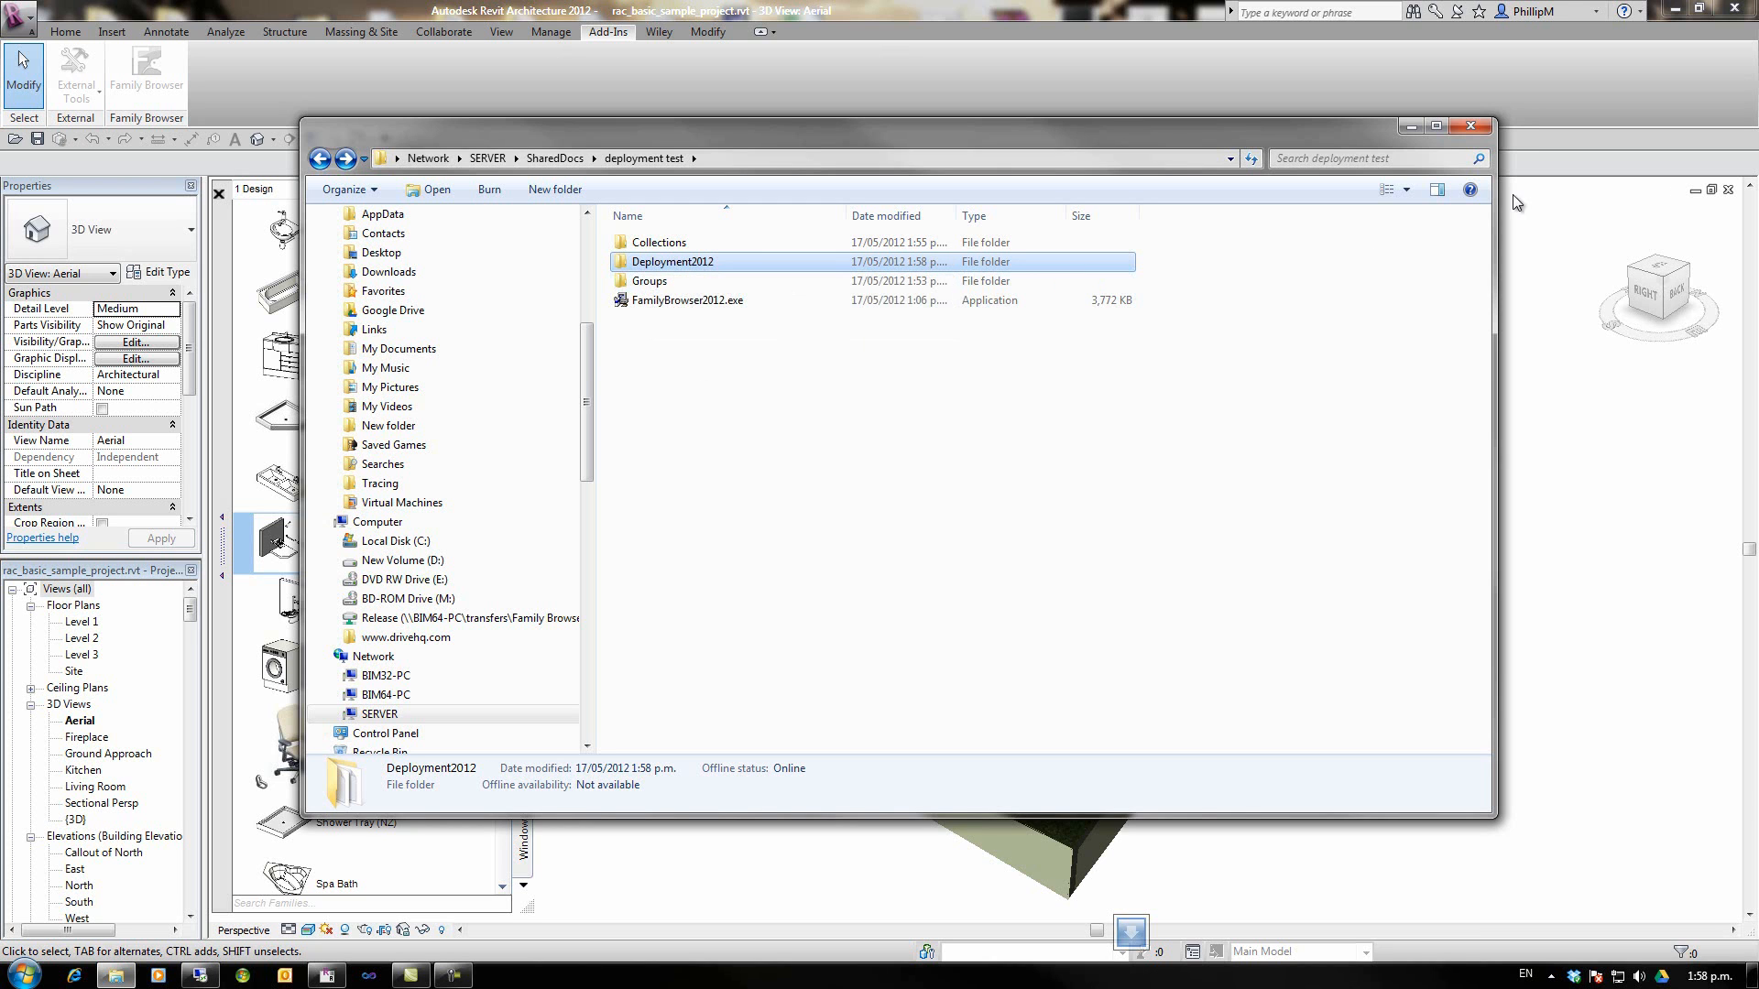
- Minimize Revit and open C:\Program Files\Kiwi Codes in Explorer
left_click(1470, 127)
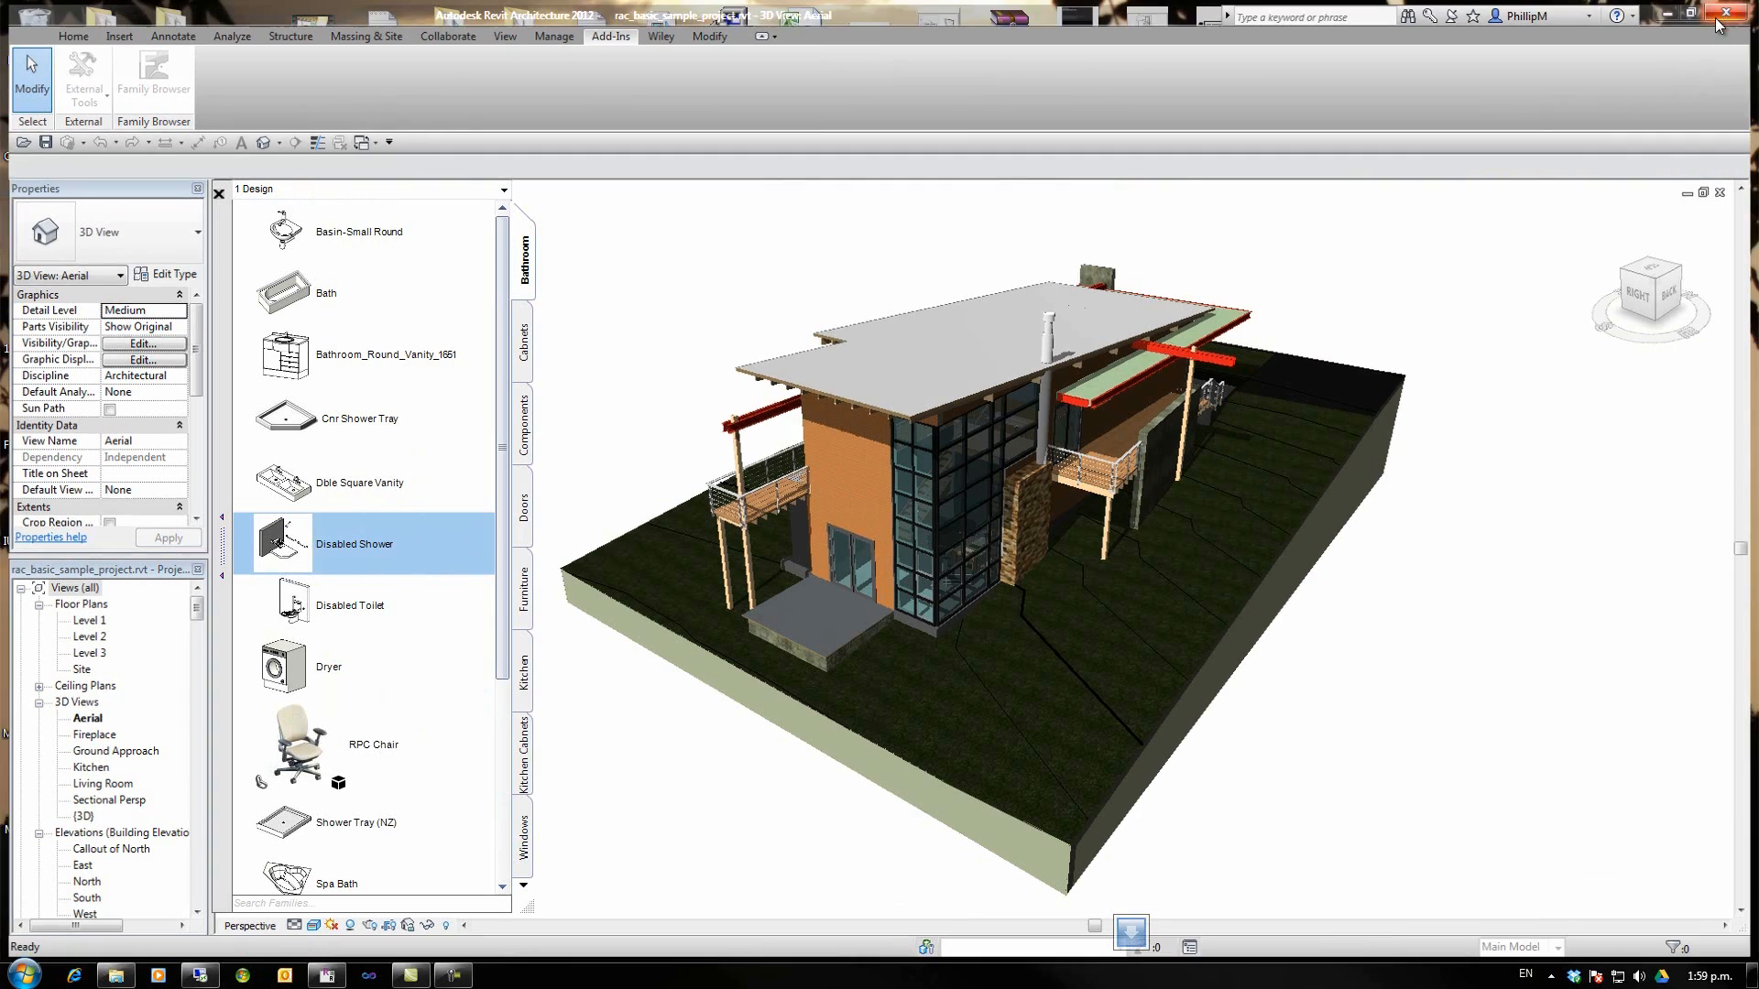
left_click(1675, 11)
left_click(113, 976)
left_click_drag(892, 134, 686, 134)
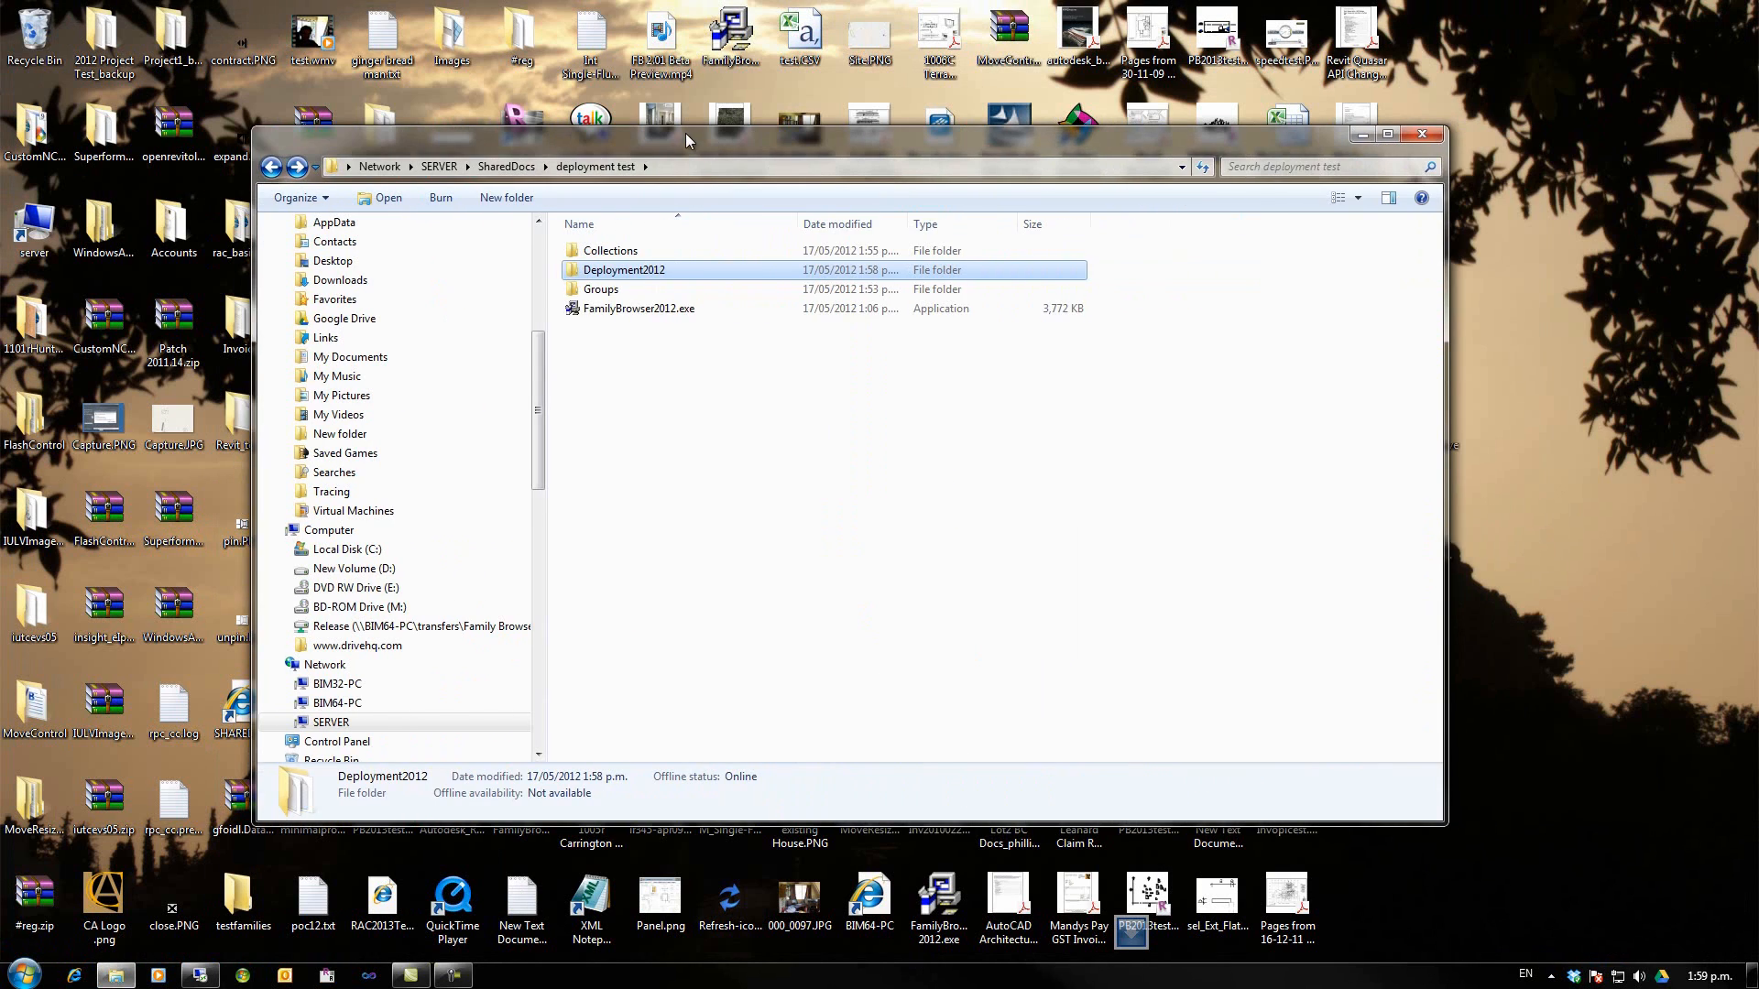
left_click(346, 550)
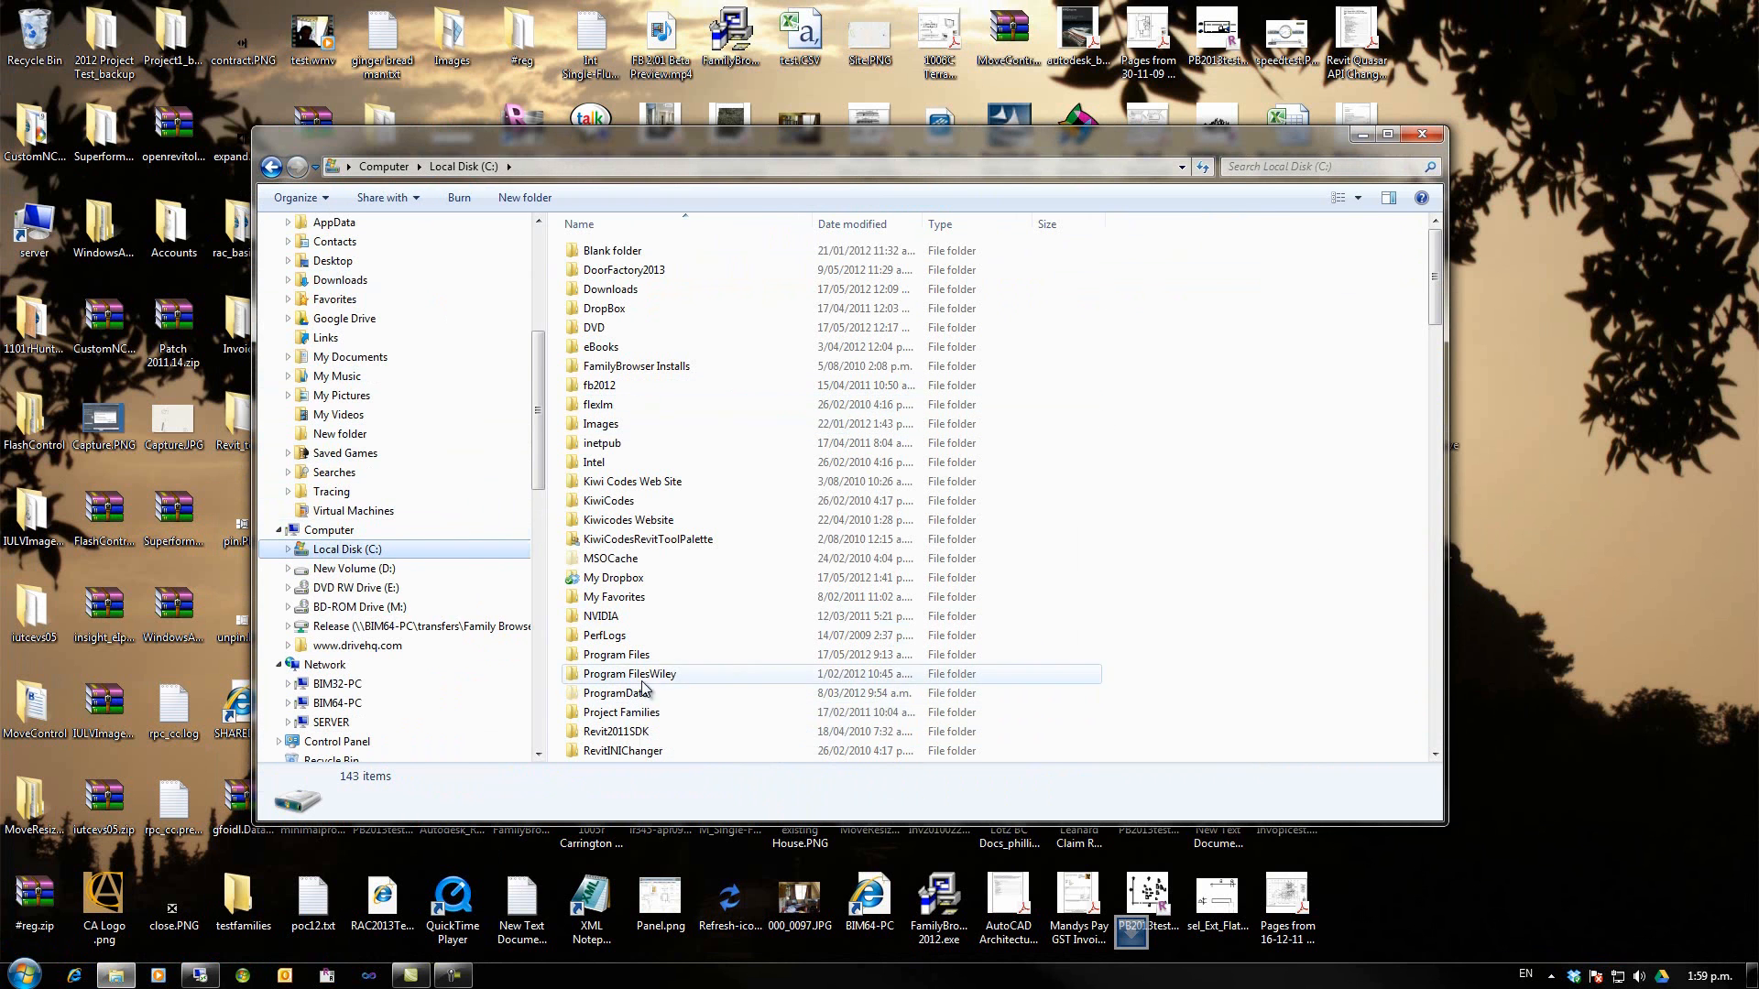
double_click(619, 655)
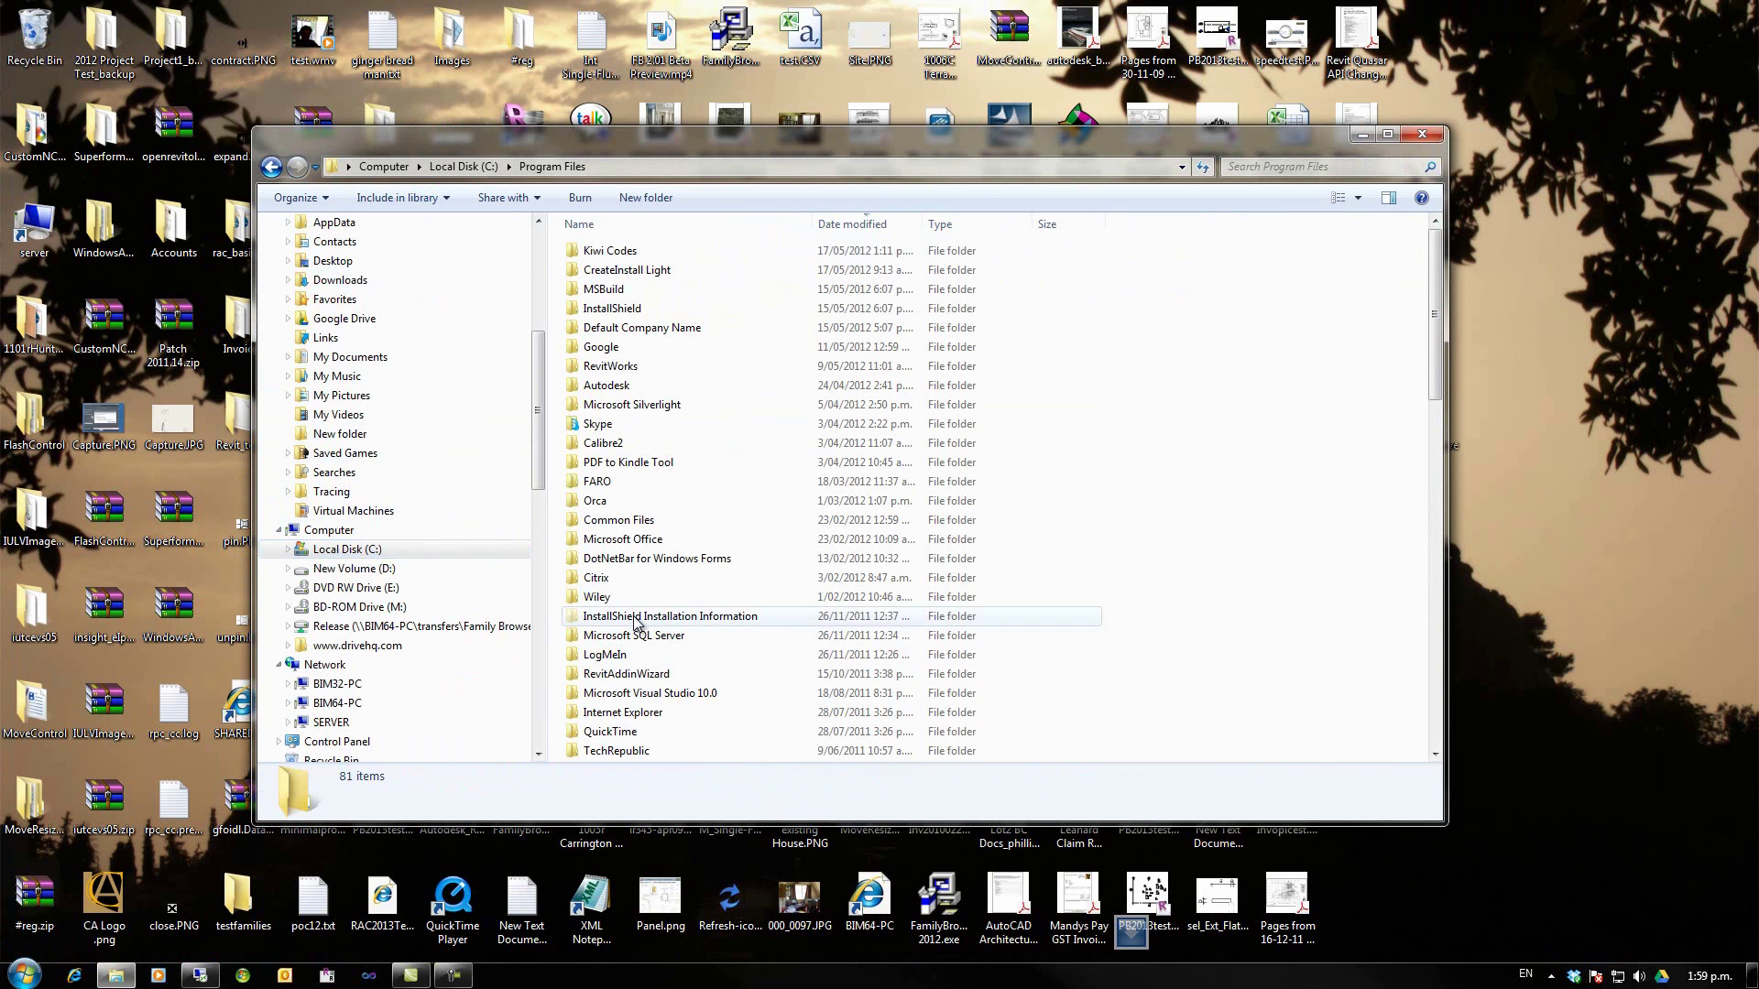
double_click(610, 251)
- Delete the local Family Browser folder, confirming Yes
left_click(621, 366)
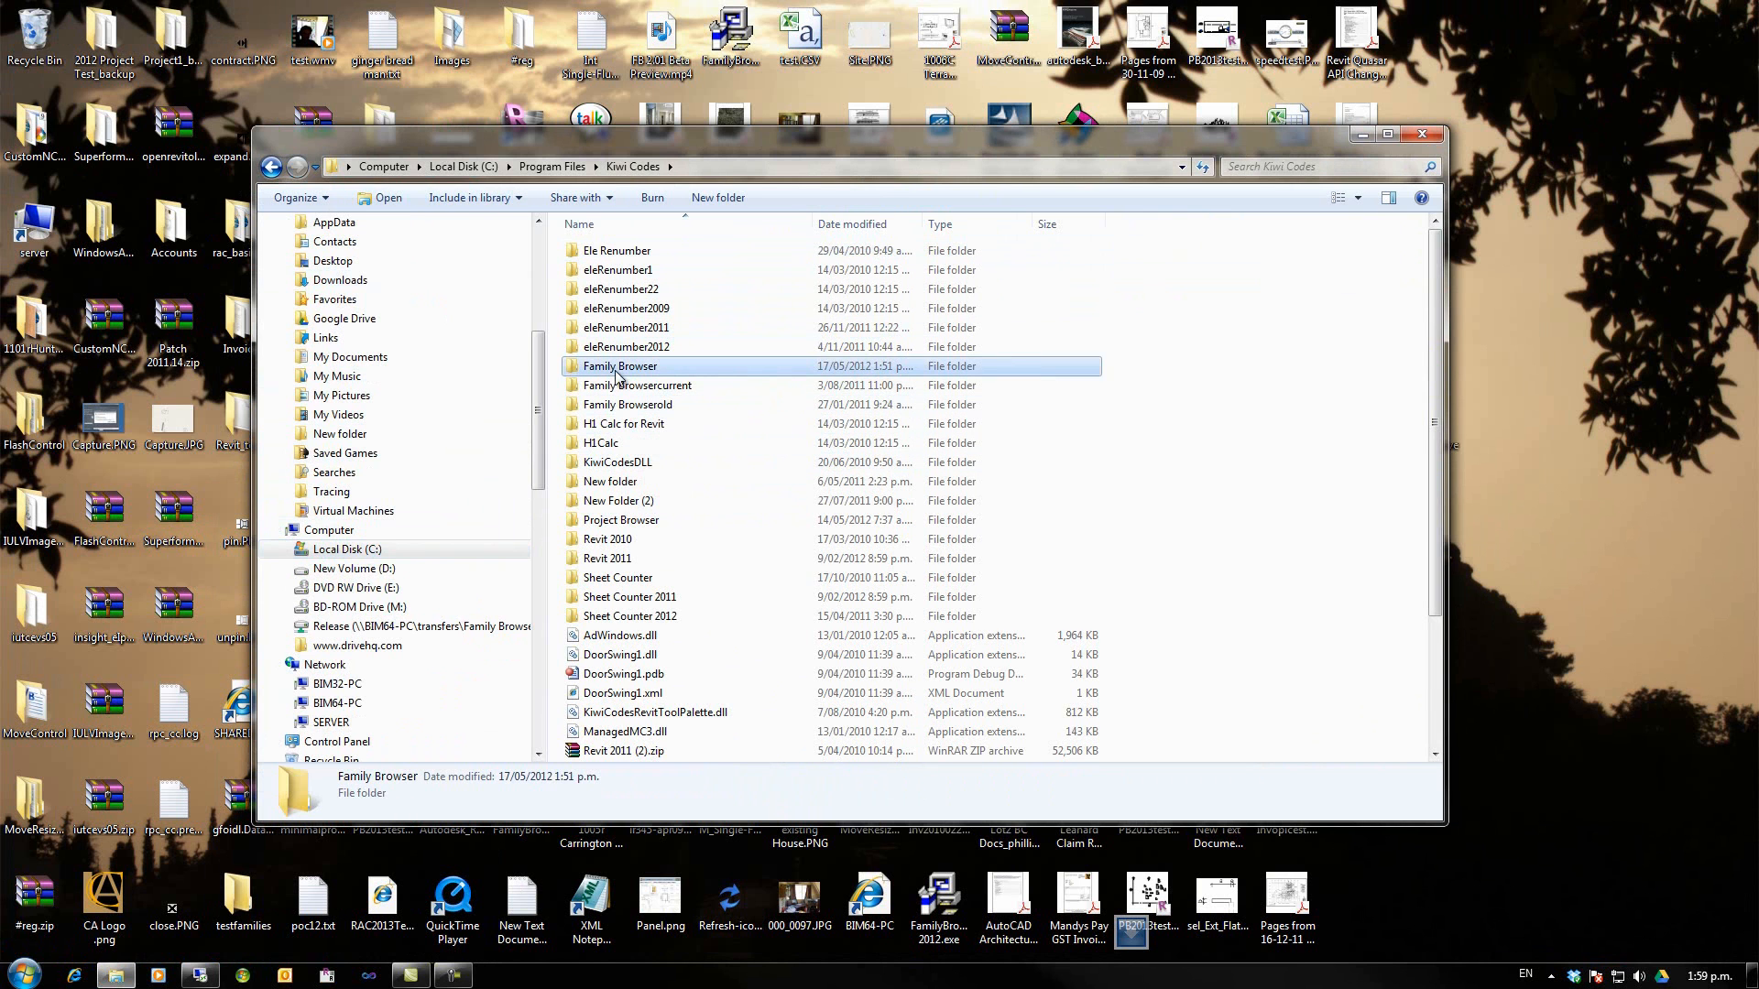
key("Delete")
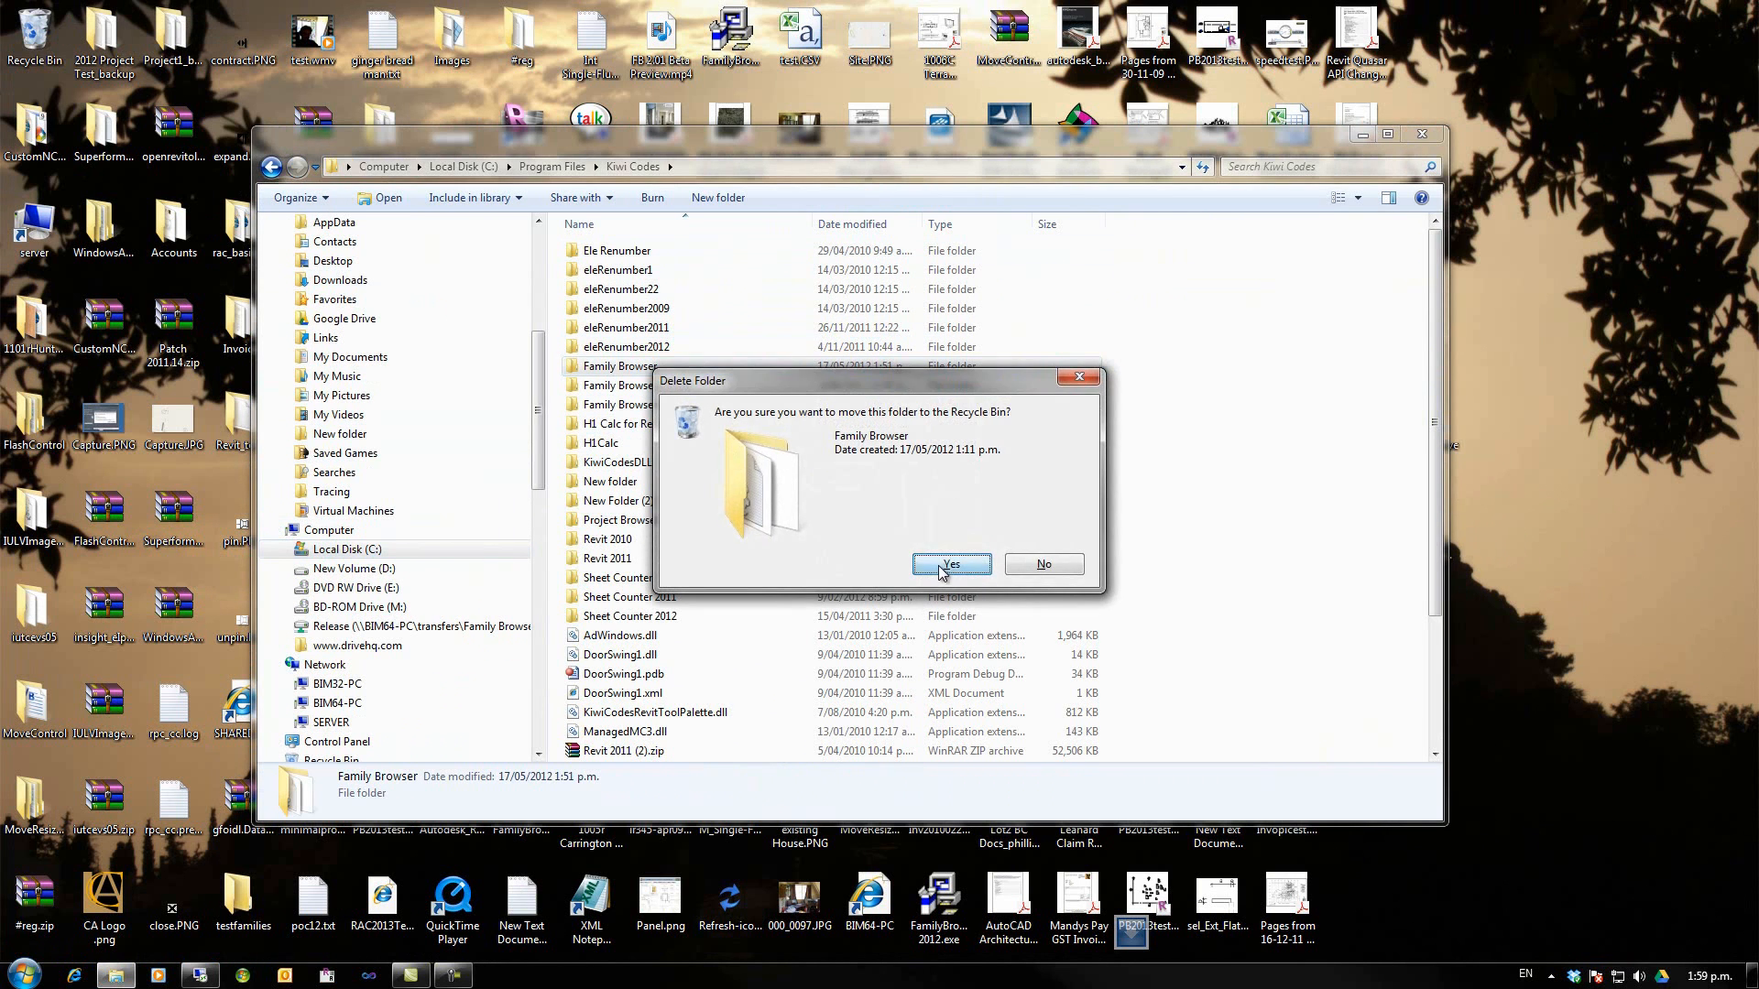
left_click(951, 565)
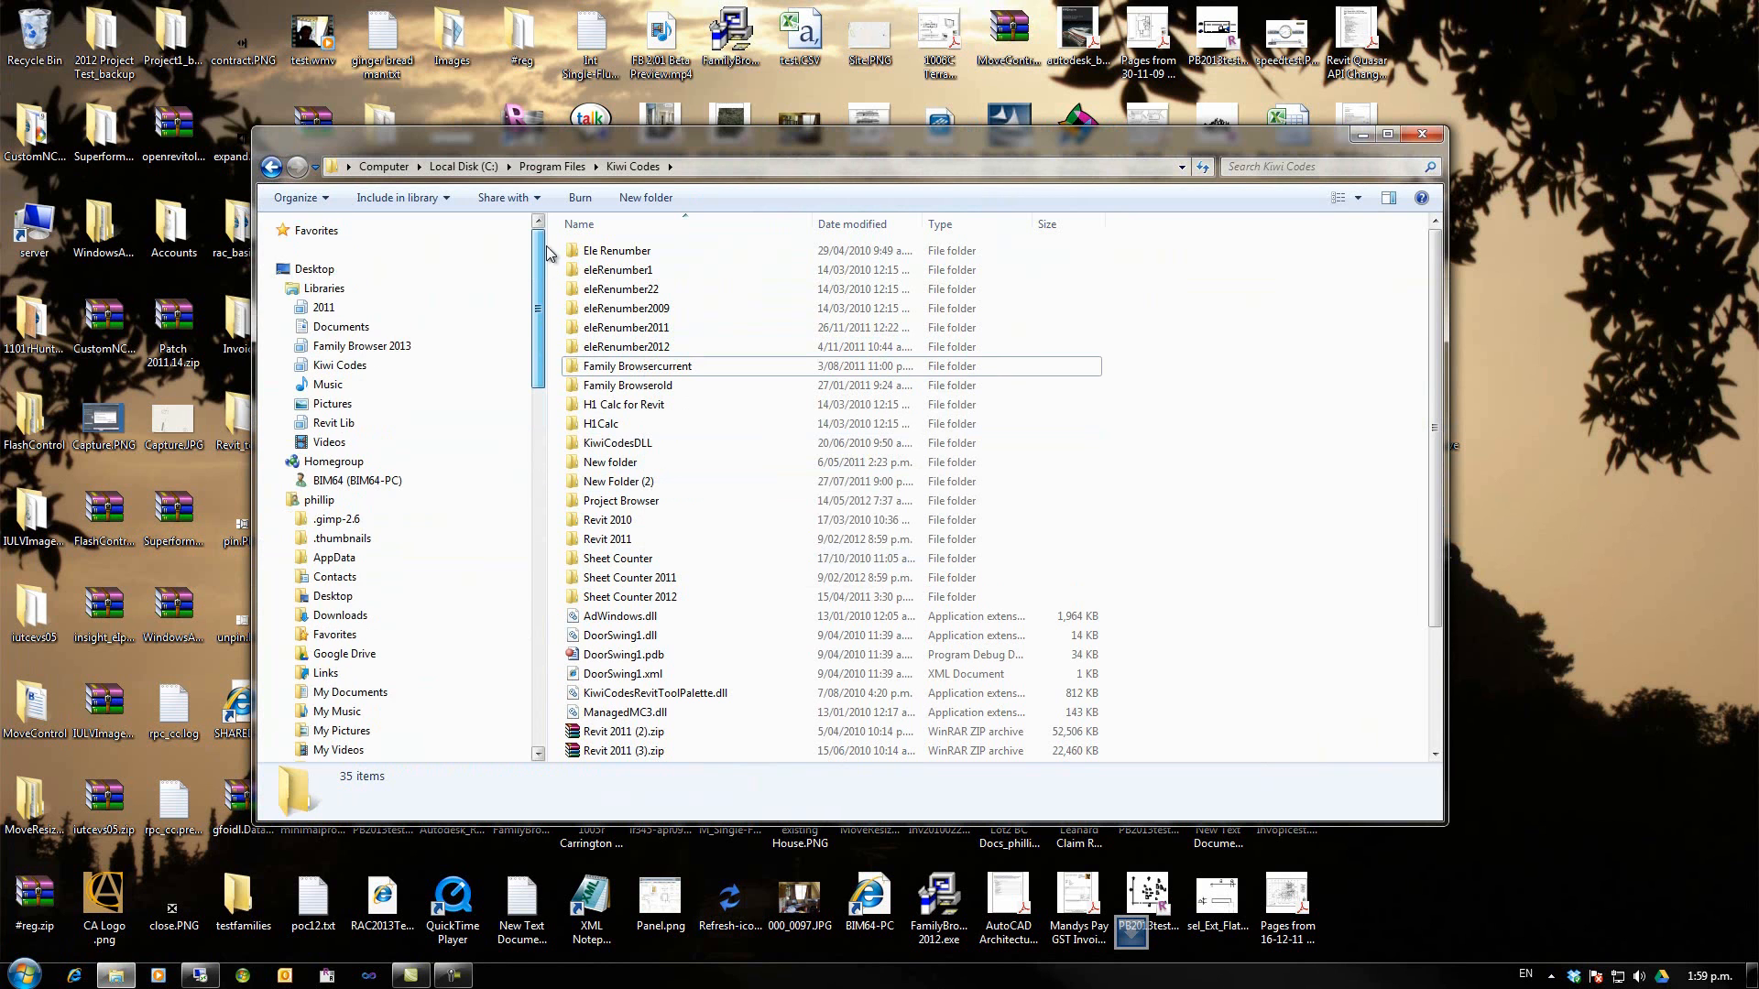
left_click_drag(538, 374, 554, 241)
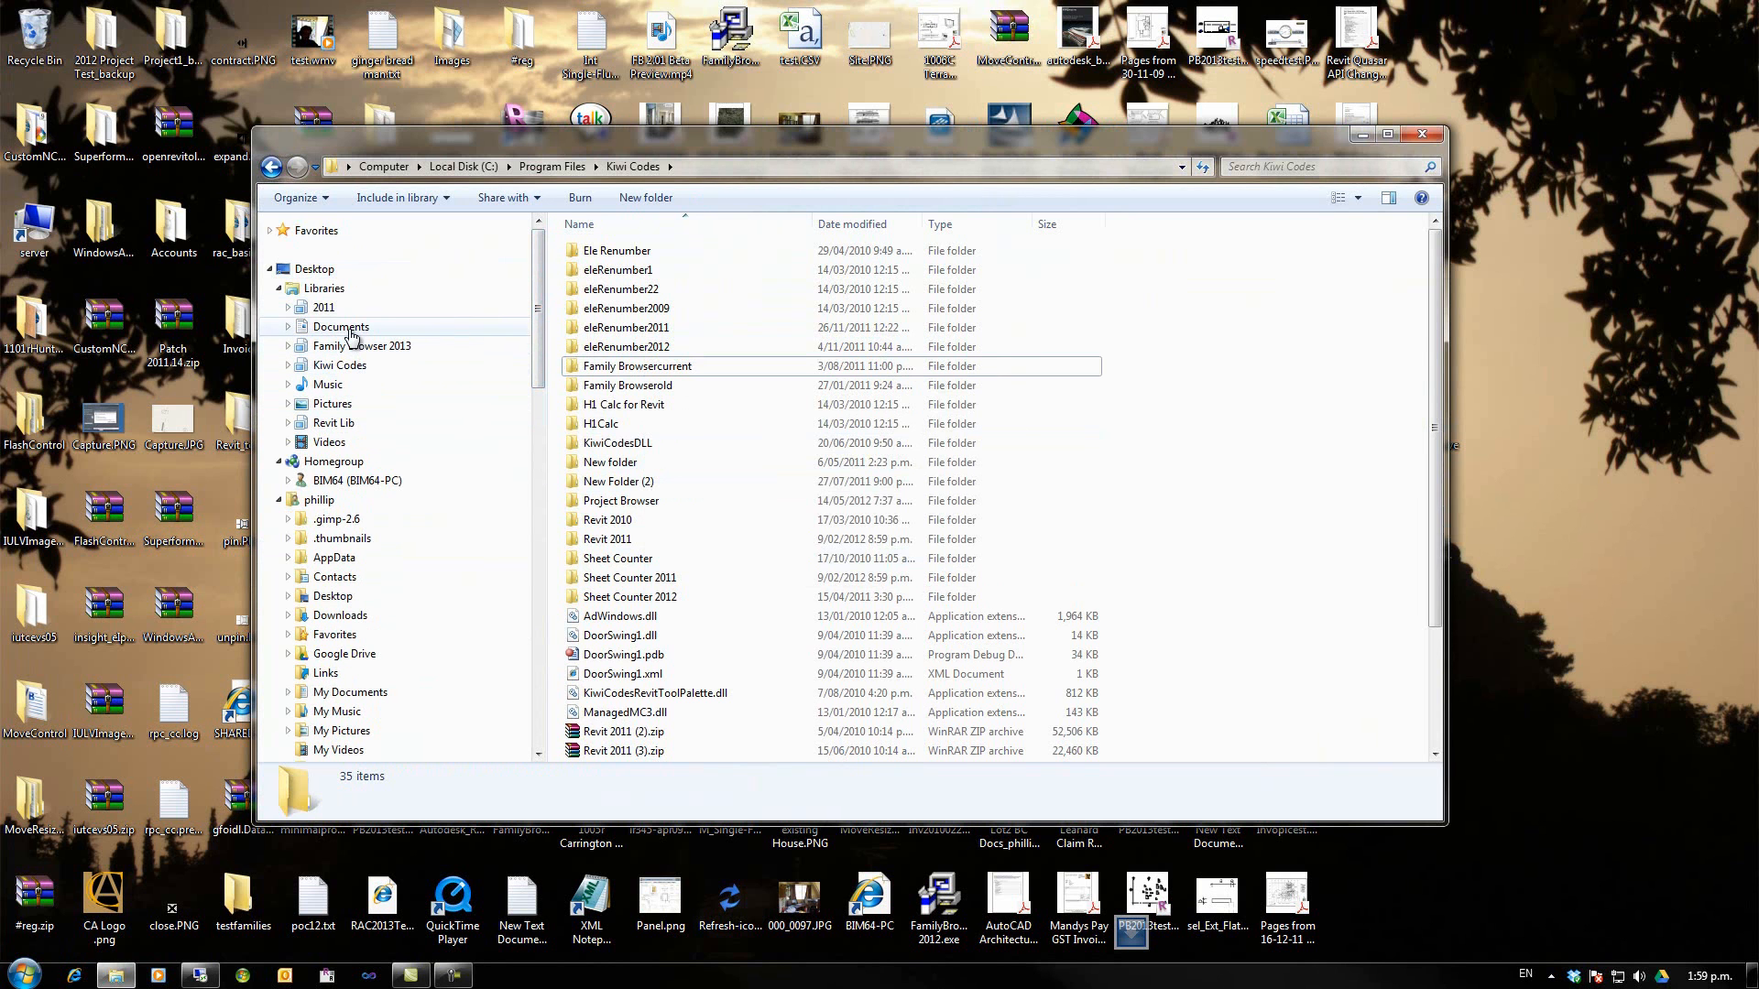
- Delete the FamilyBrowser2012 folder from the Documents library, confirming Yes
left_click(341, 327)
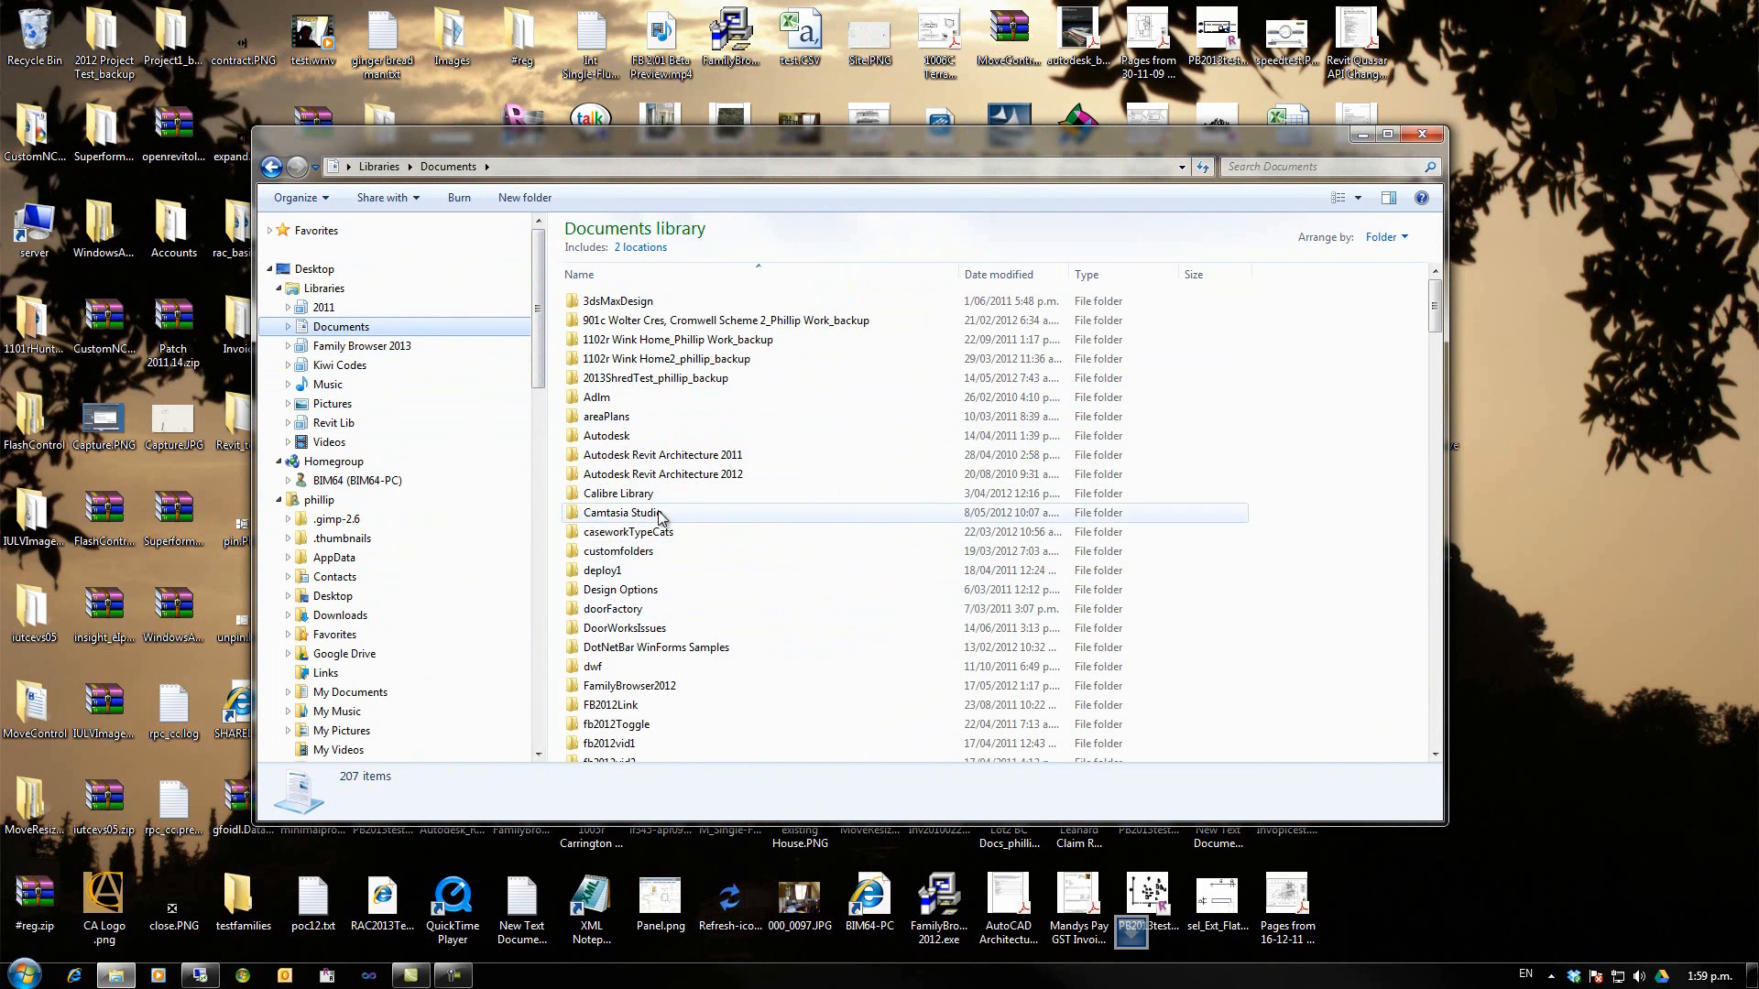
left_click(630, 686)
key("Delete")
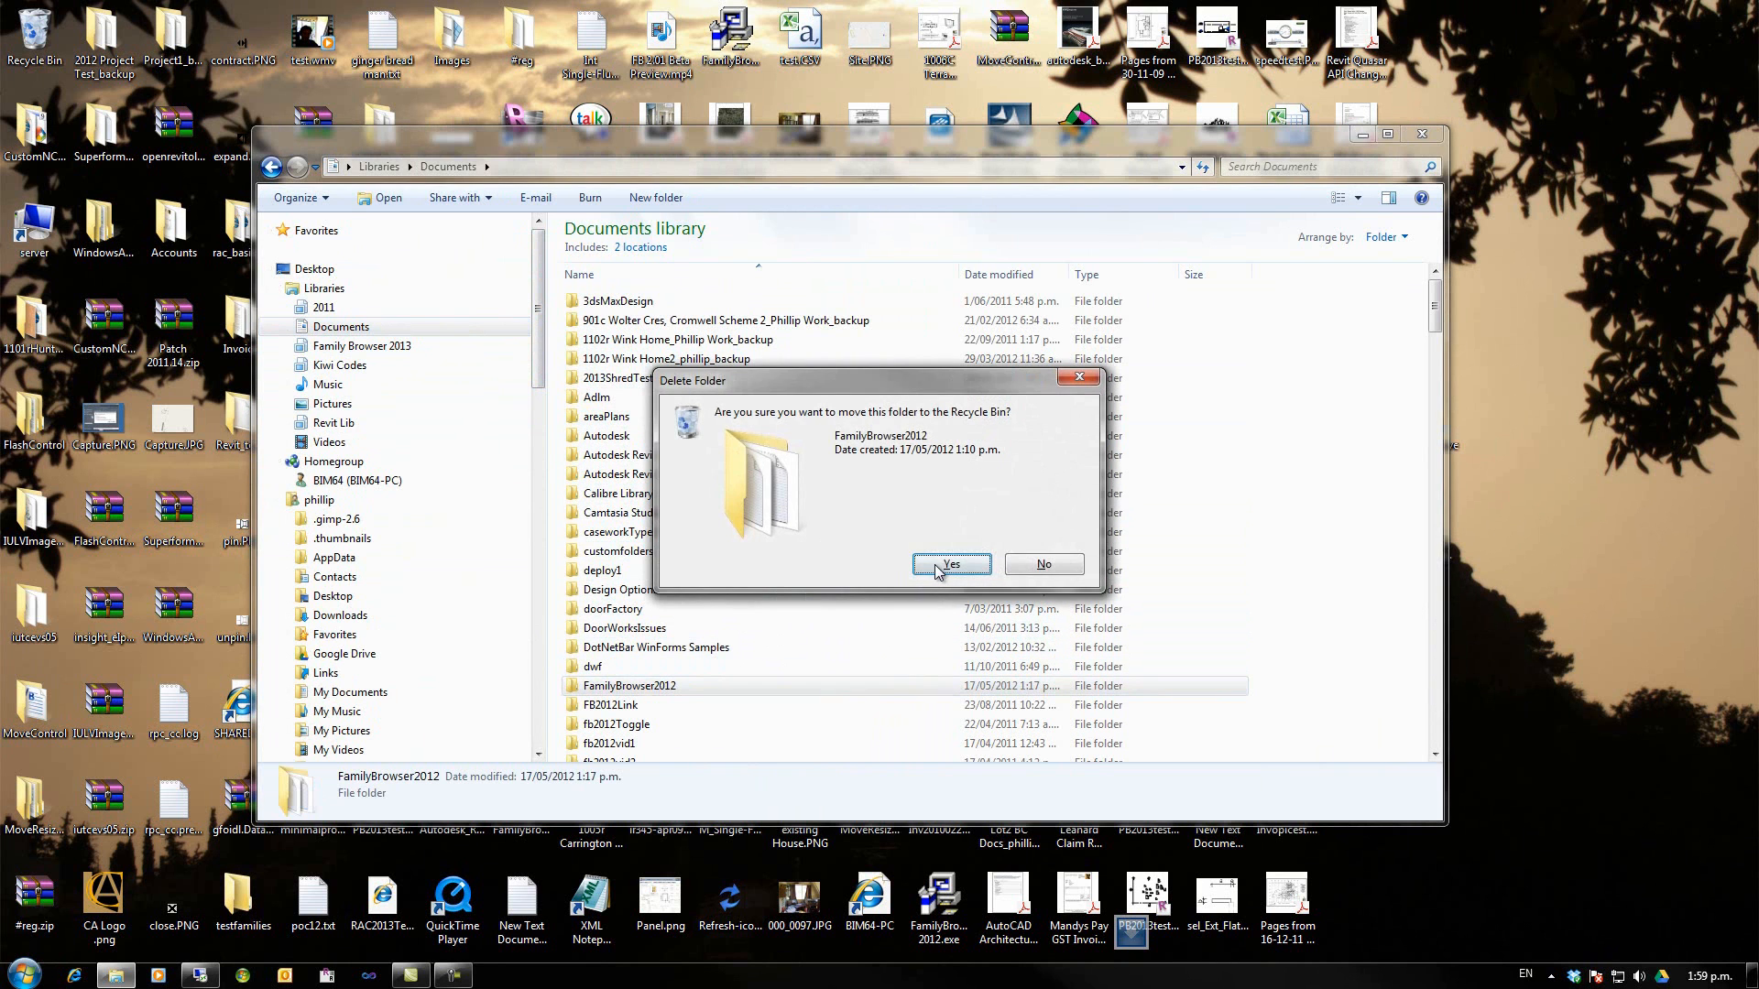
left_click(939, 576)
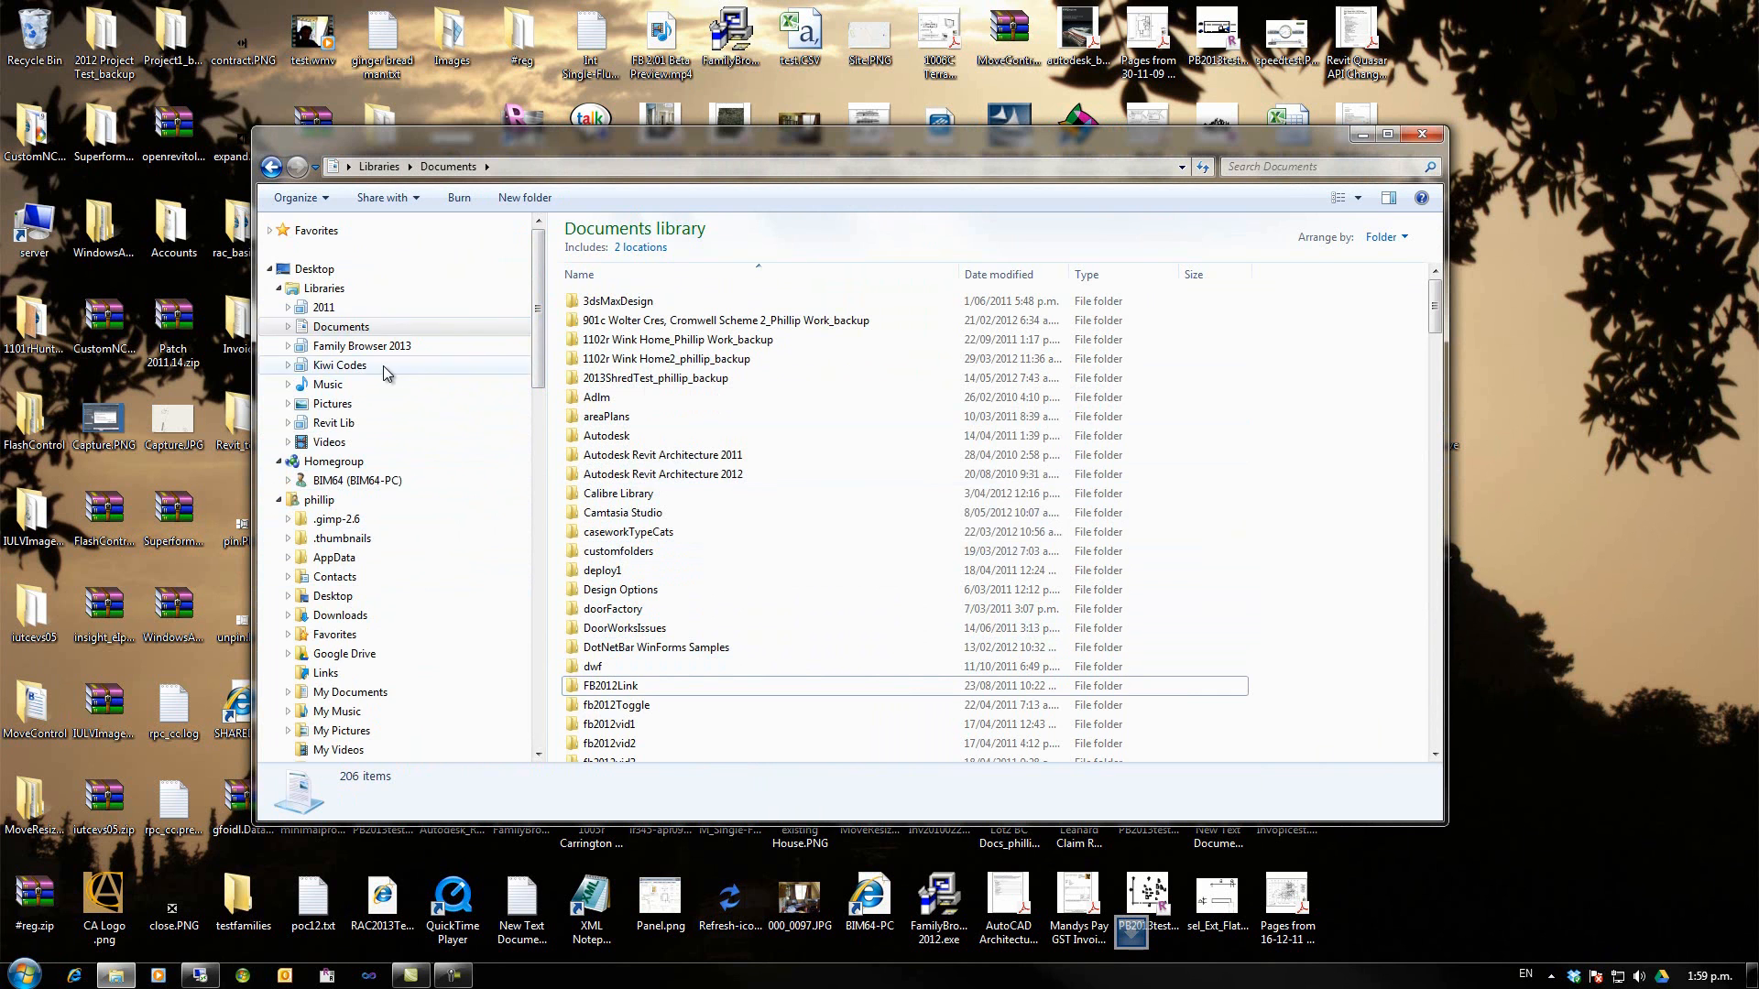
left_click_drag(541, 281, 542, 413)
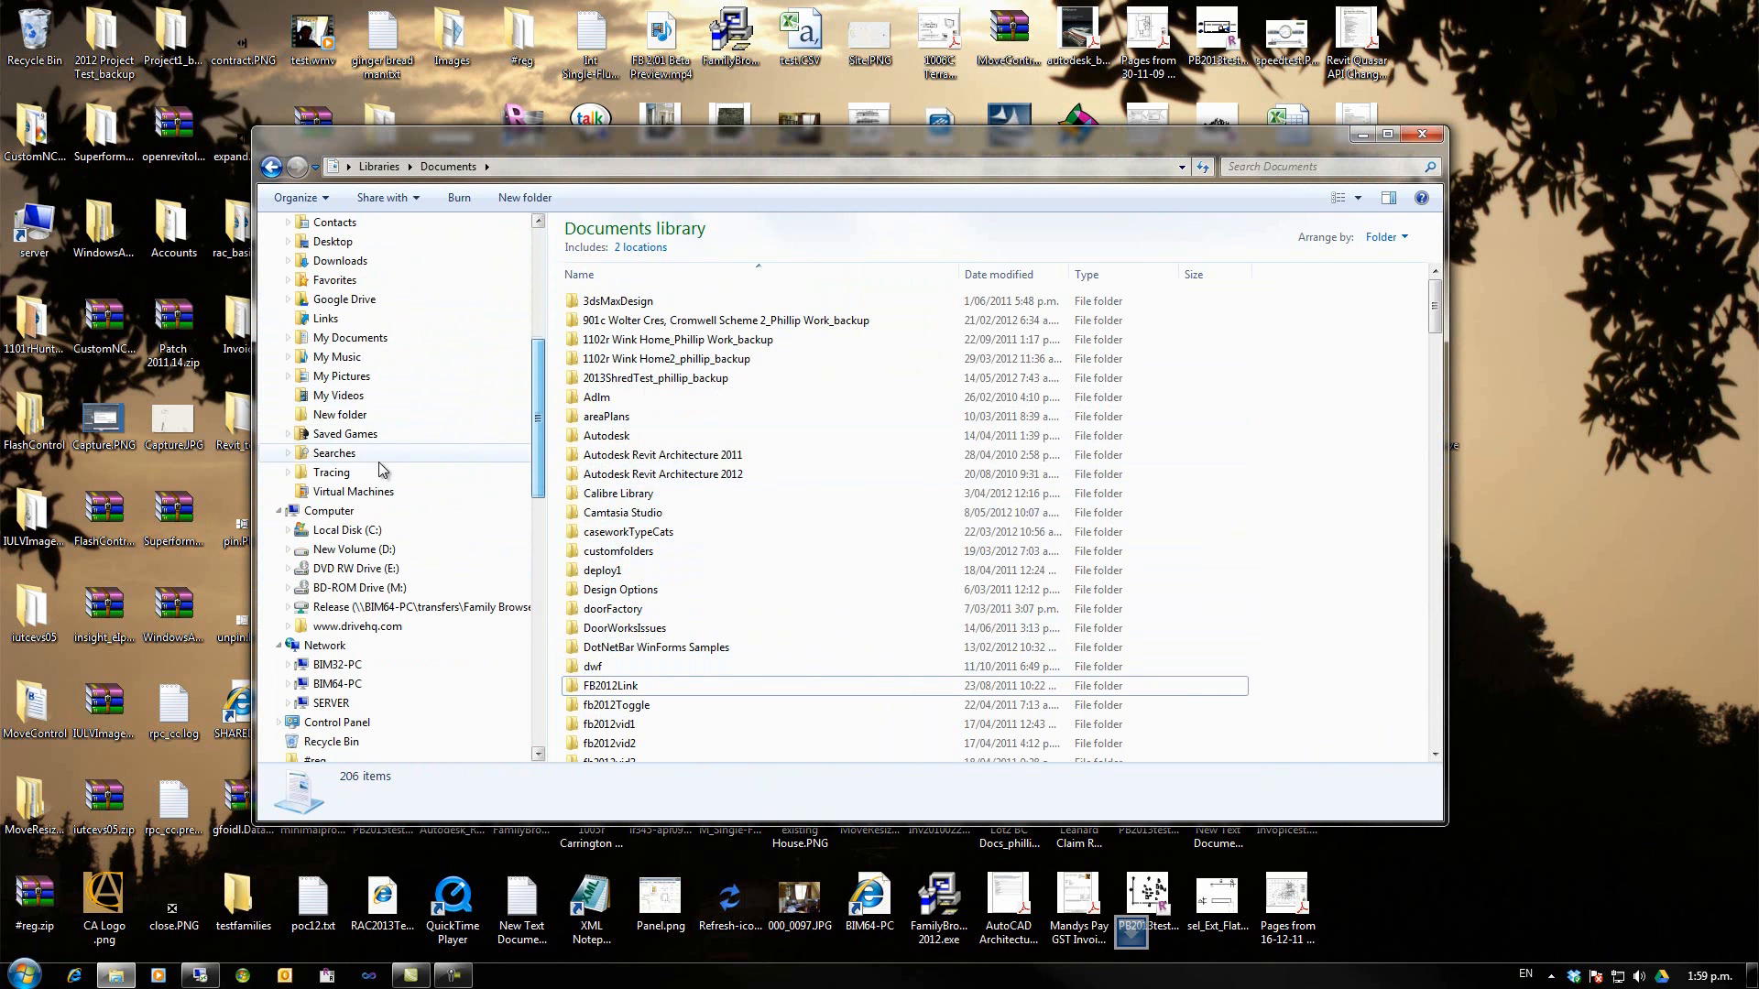
- Open C:\ProgramData\Autodesk\REVIT\Addins\2012
left_click(347, 530)
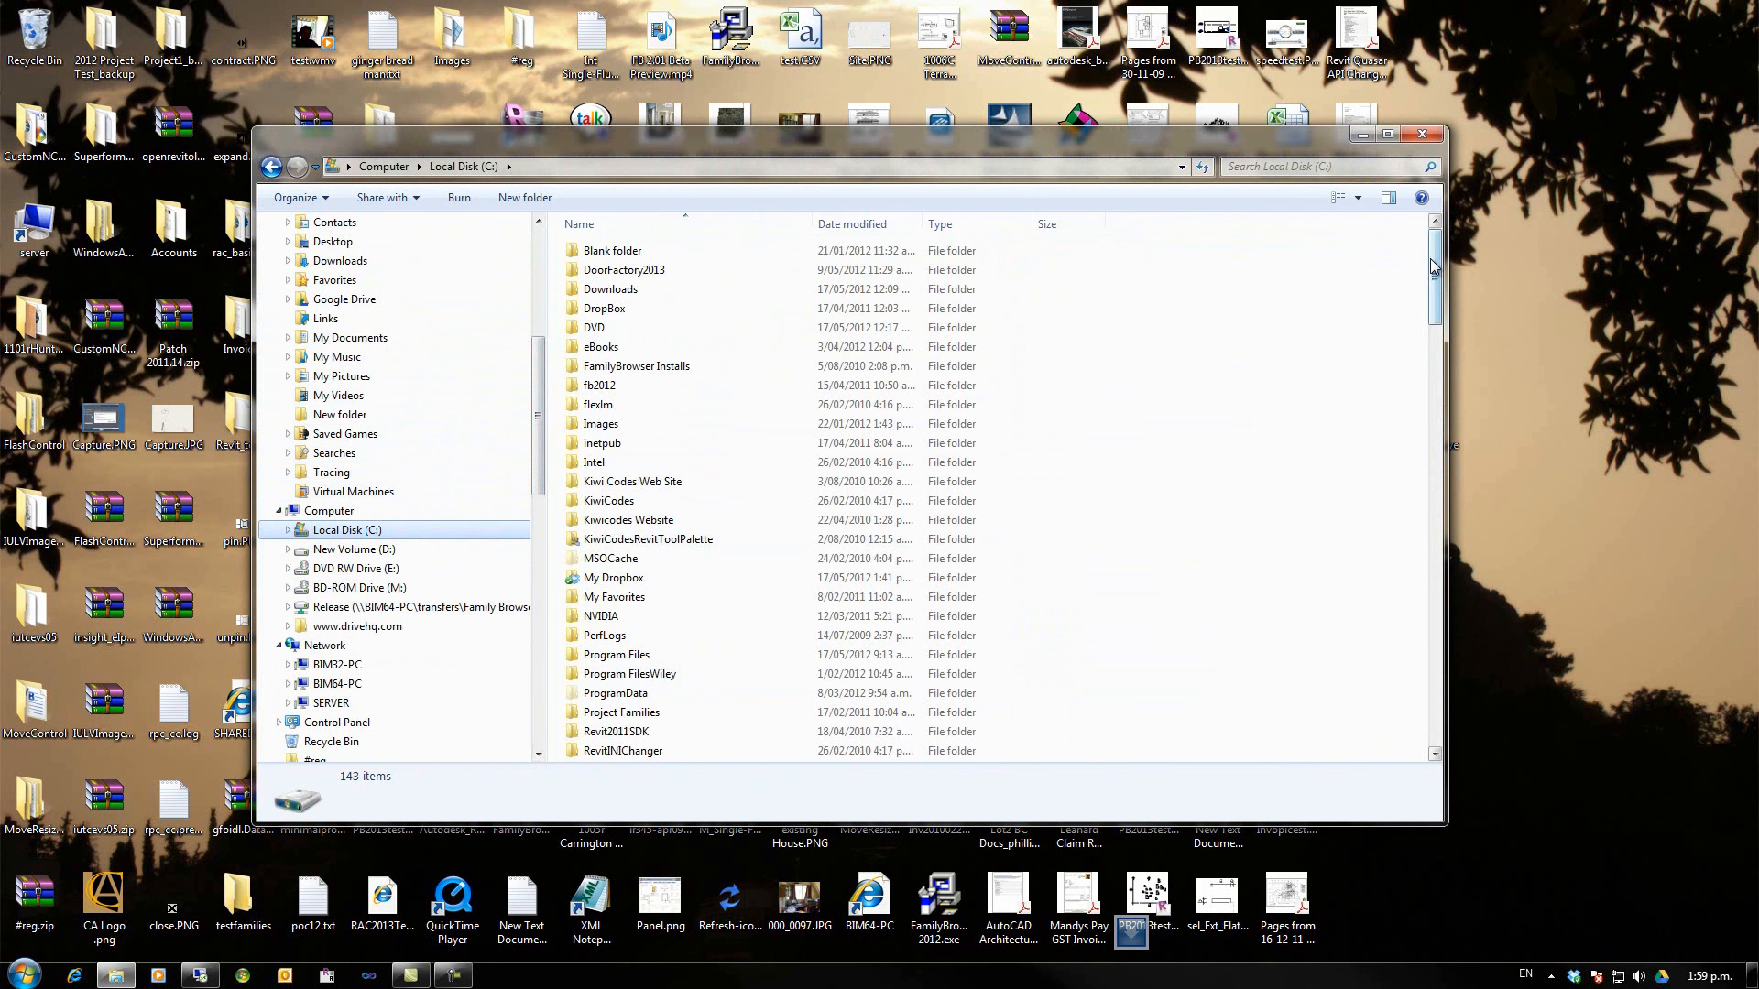
left_click_drag(1434, 261, 1429, 303)
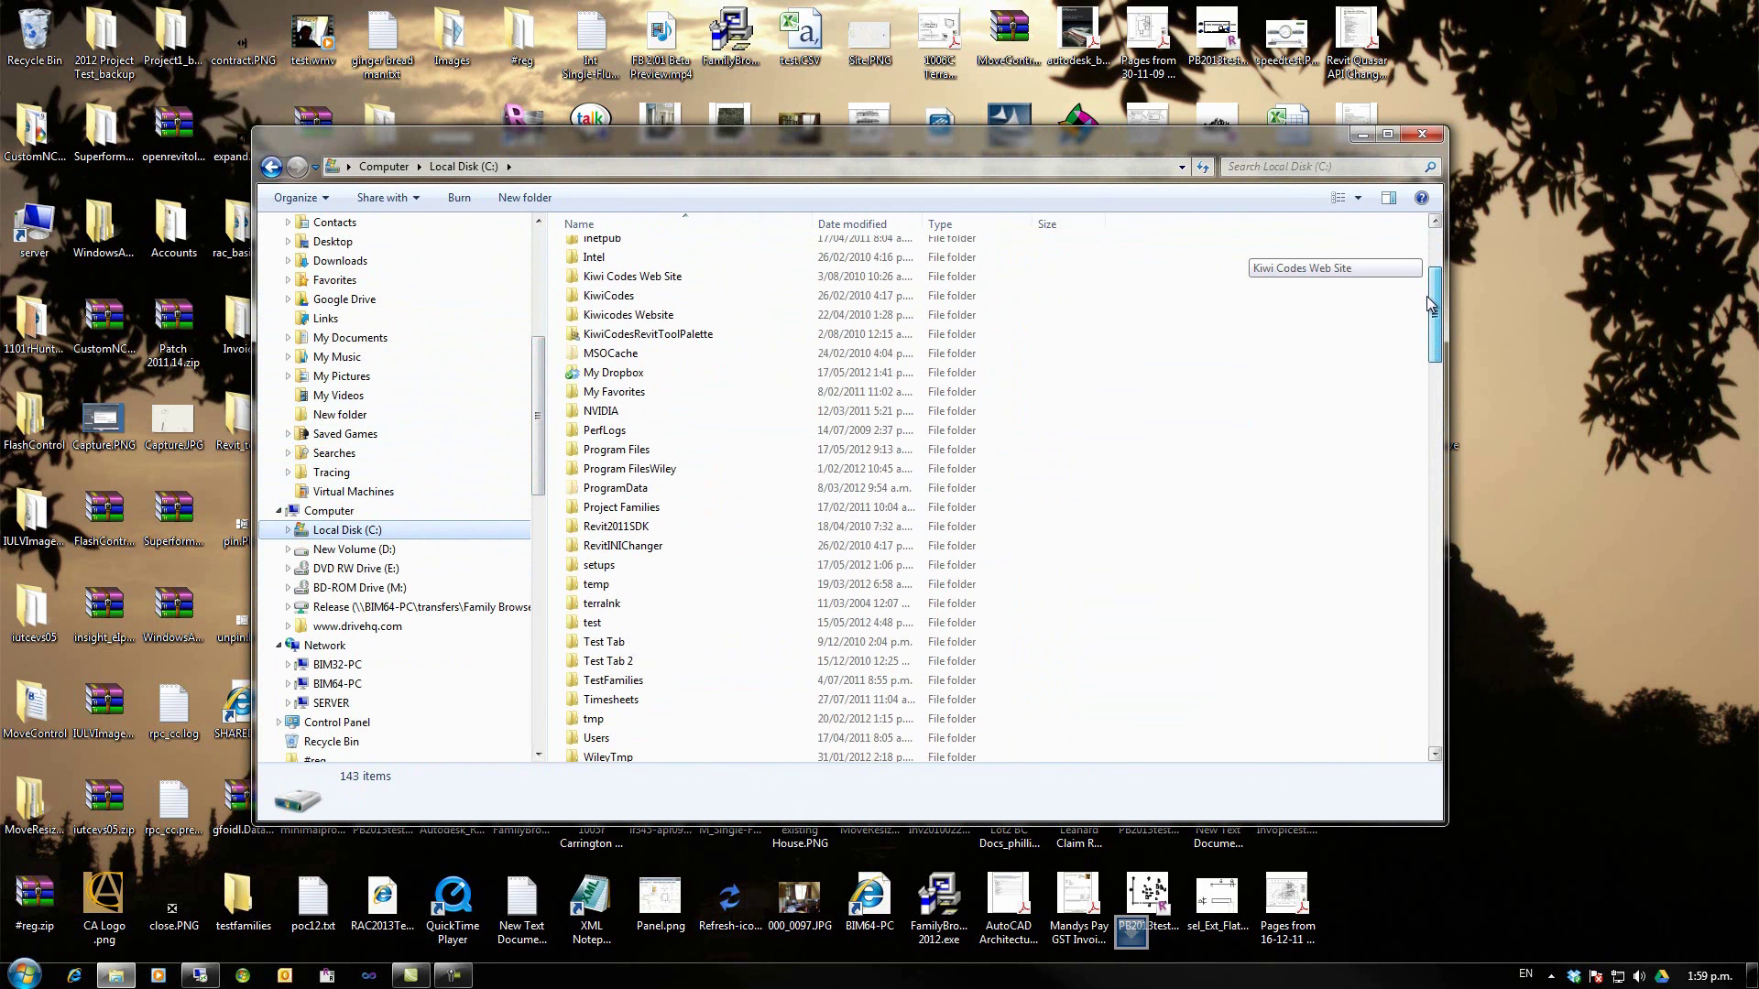
double_click(615, 488)
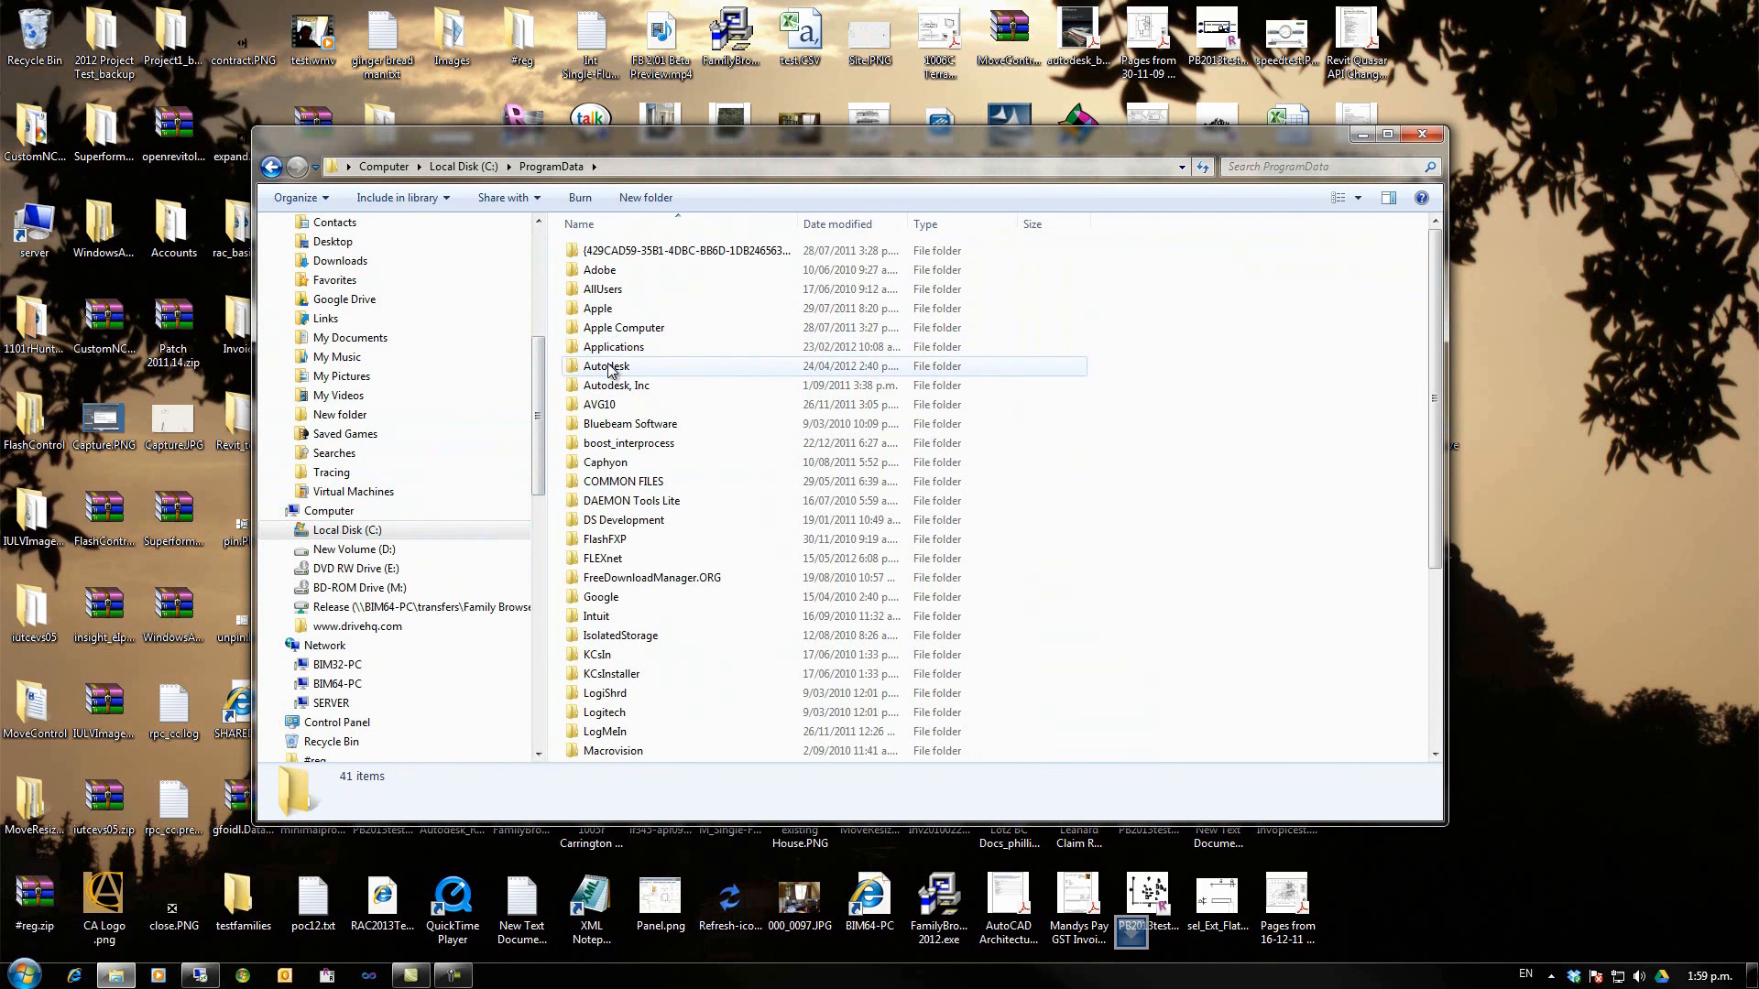
double_click(607, 366)
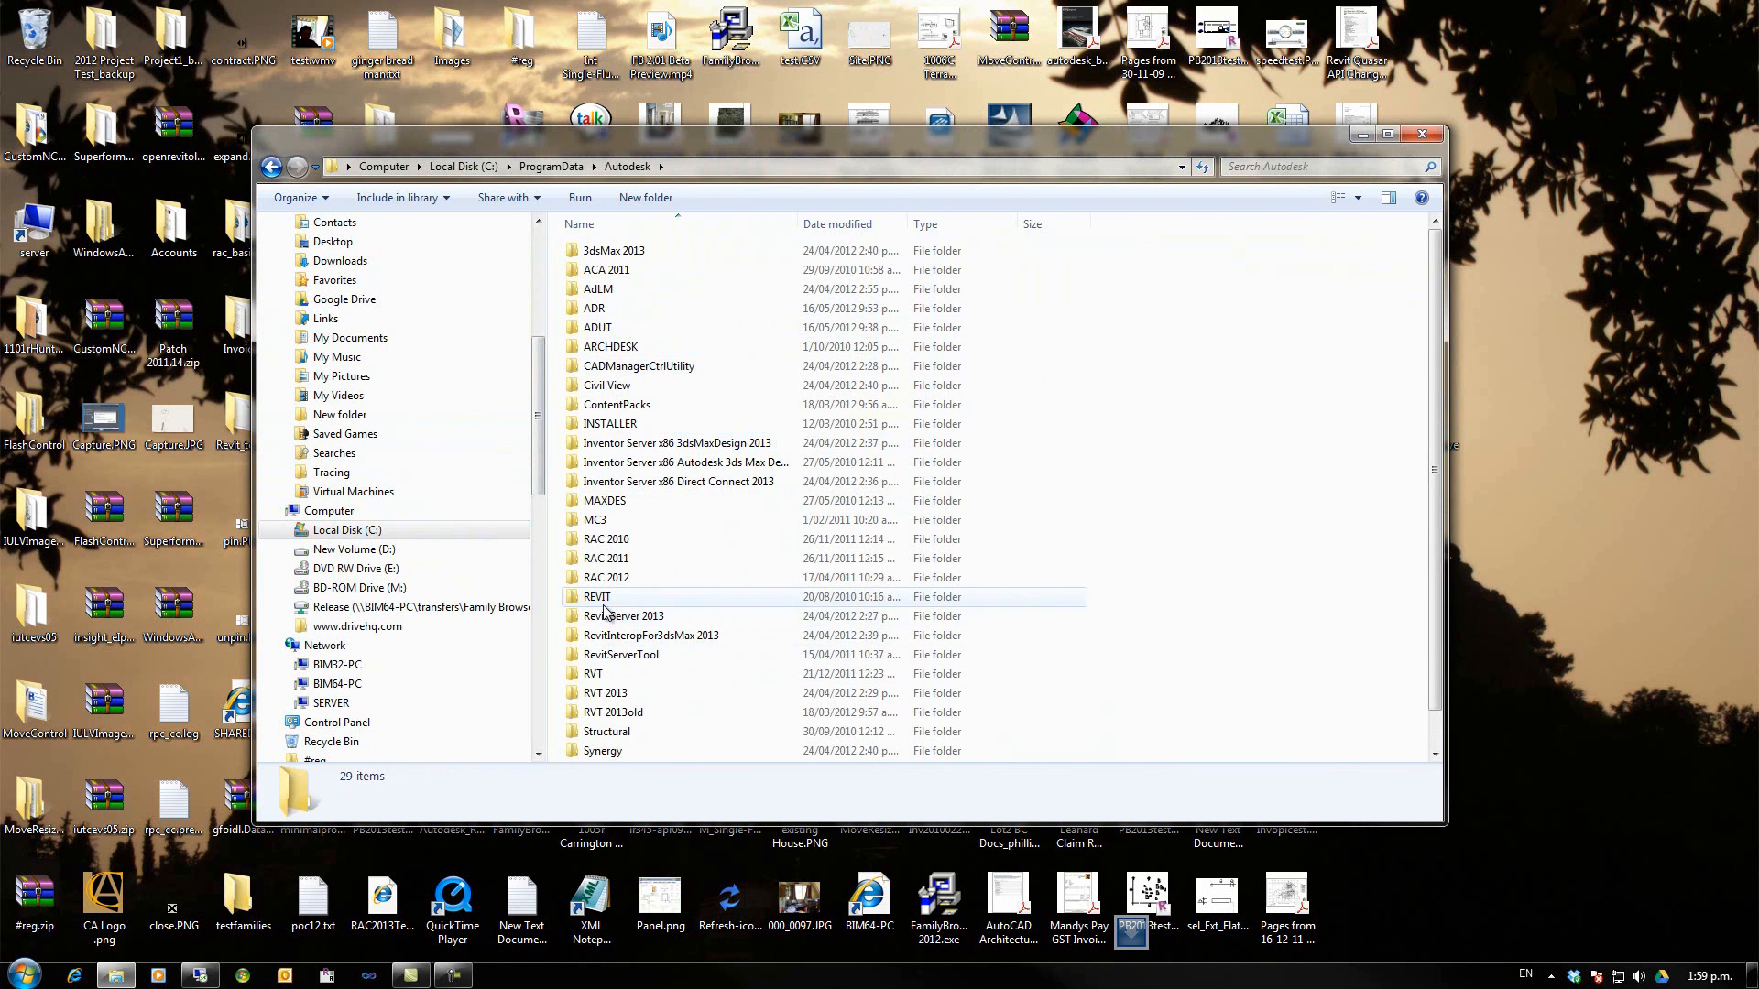
double_click(596, 597)
double_click(599, 309)
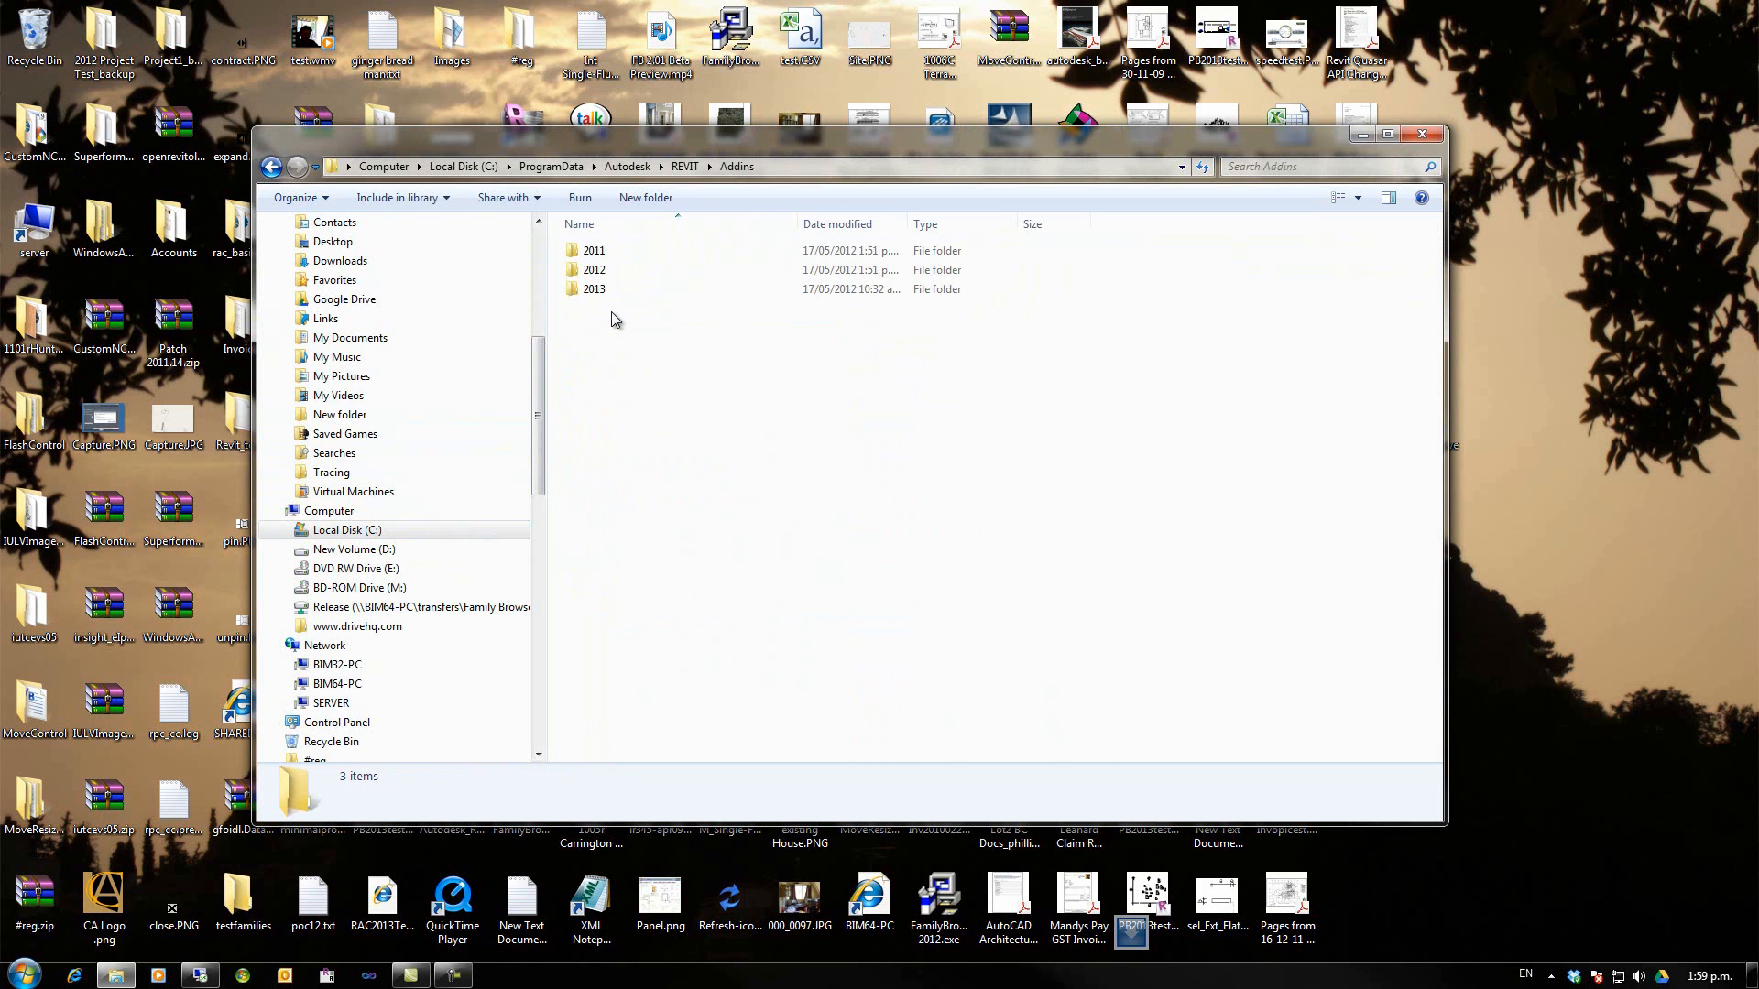
double_click(600, 288)
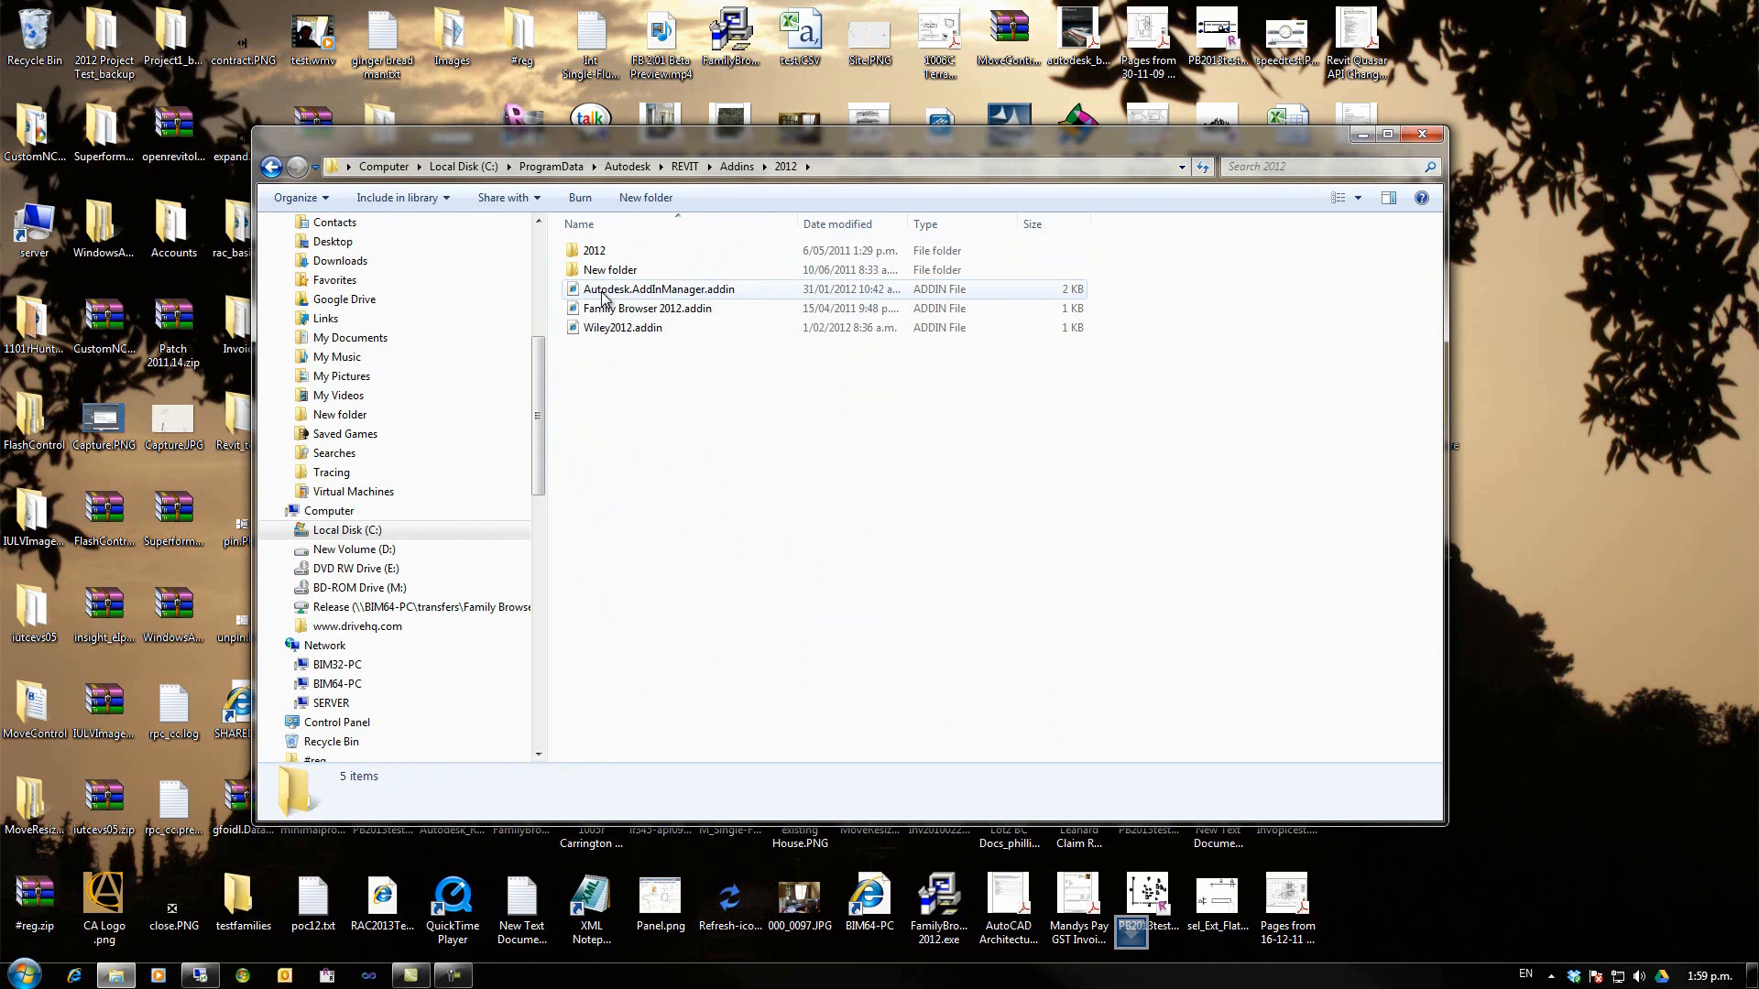
- Delete Family Browser 2012.addin, confirming Yes, and return to Local Disk (C:)
left_click(614, 310)
key("Delete")
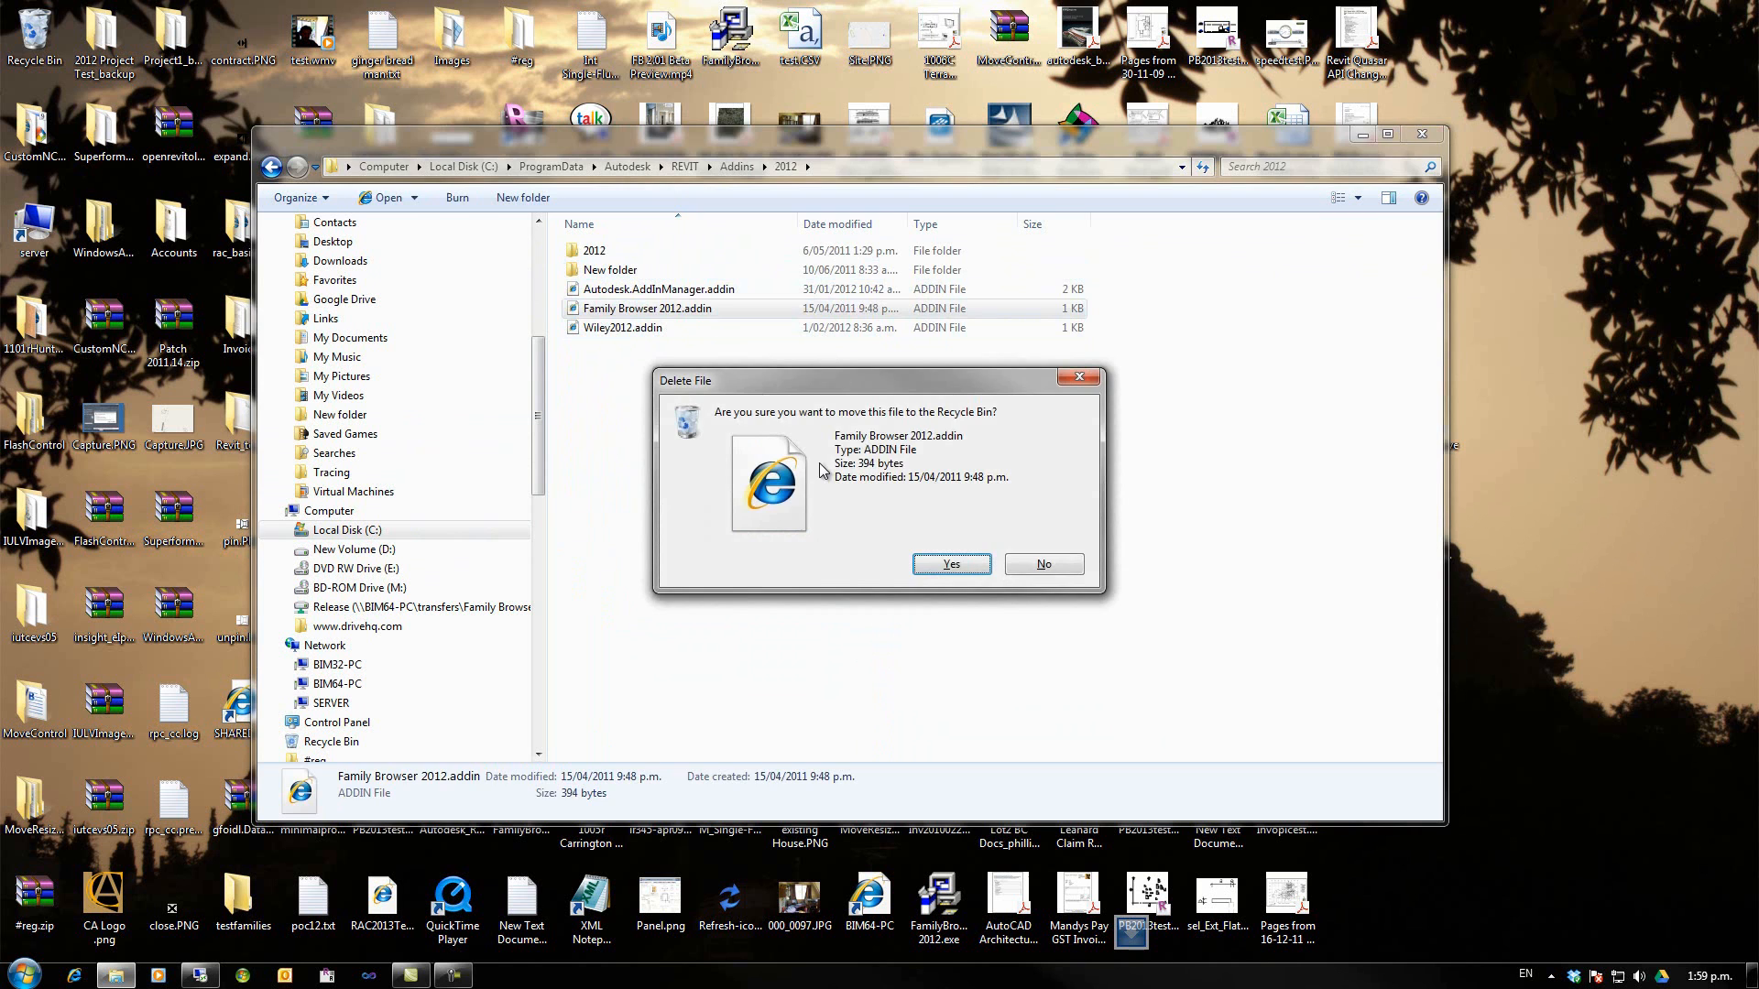
left_click(920, 571)
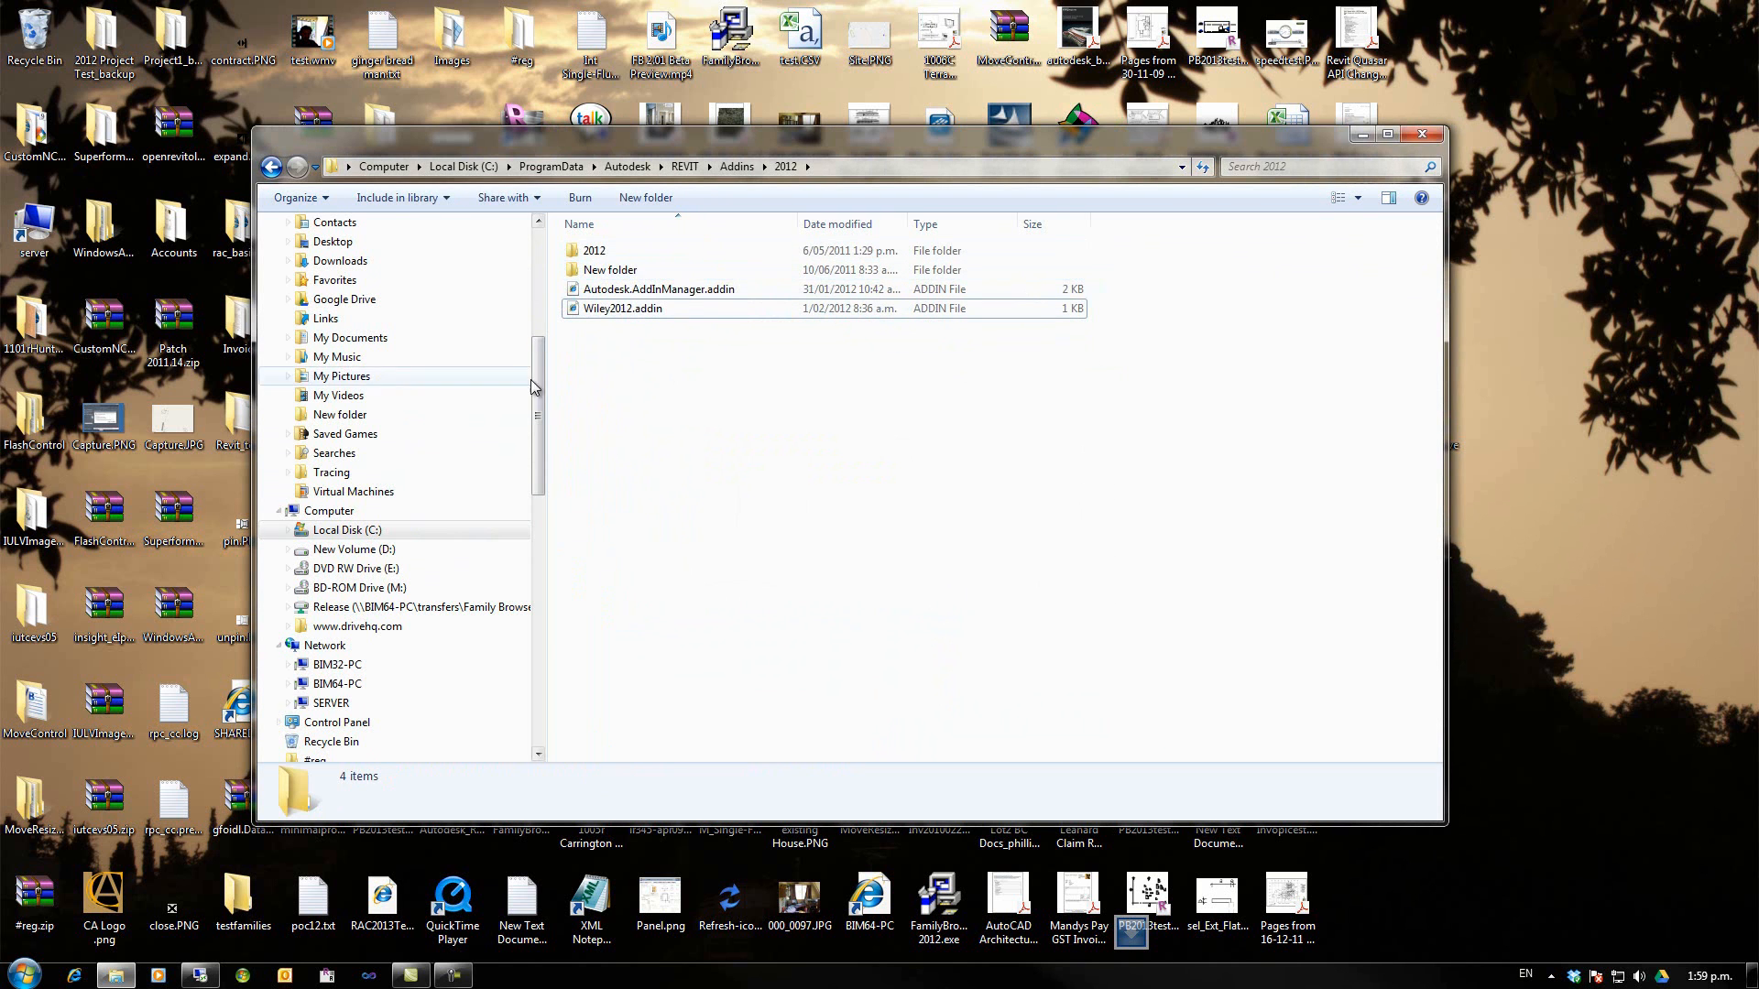
mouse_move(537, 412)
left_mouse_down()
mouse_move(546, 252)
mouse_move(544, 399)
left_mouse_up()
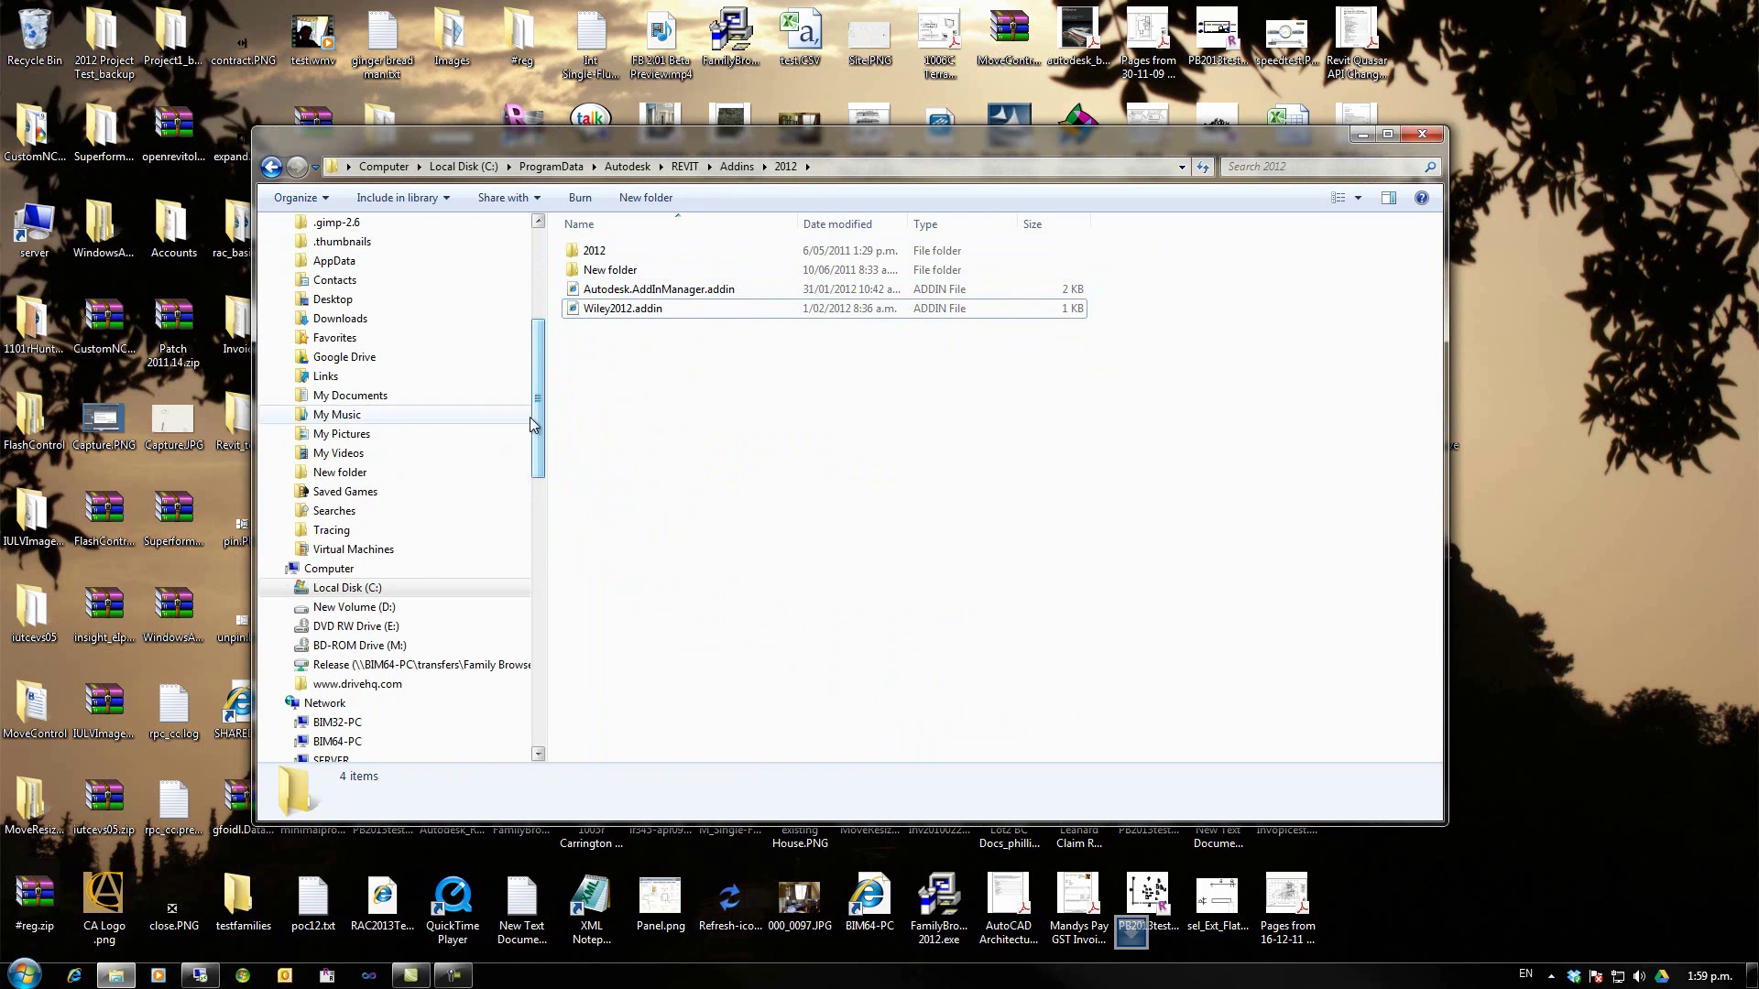
left_click(344, 588)
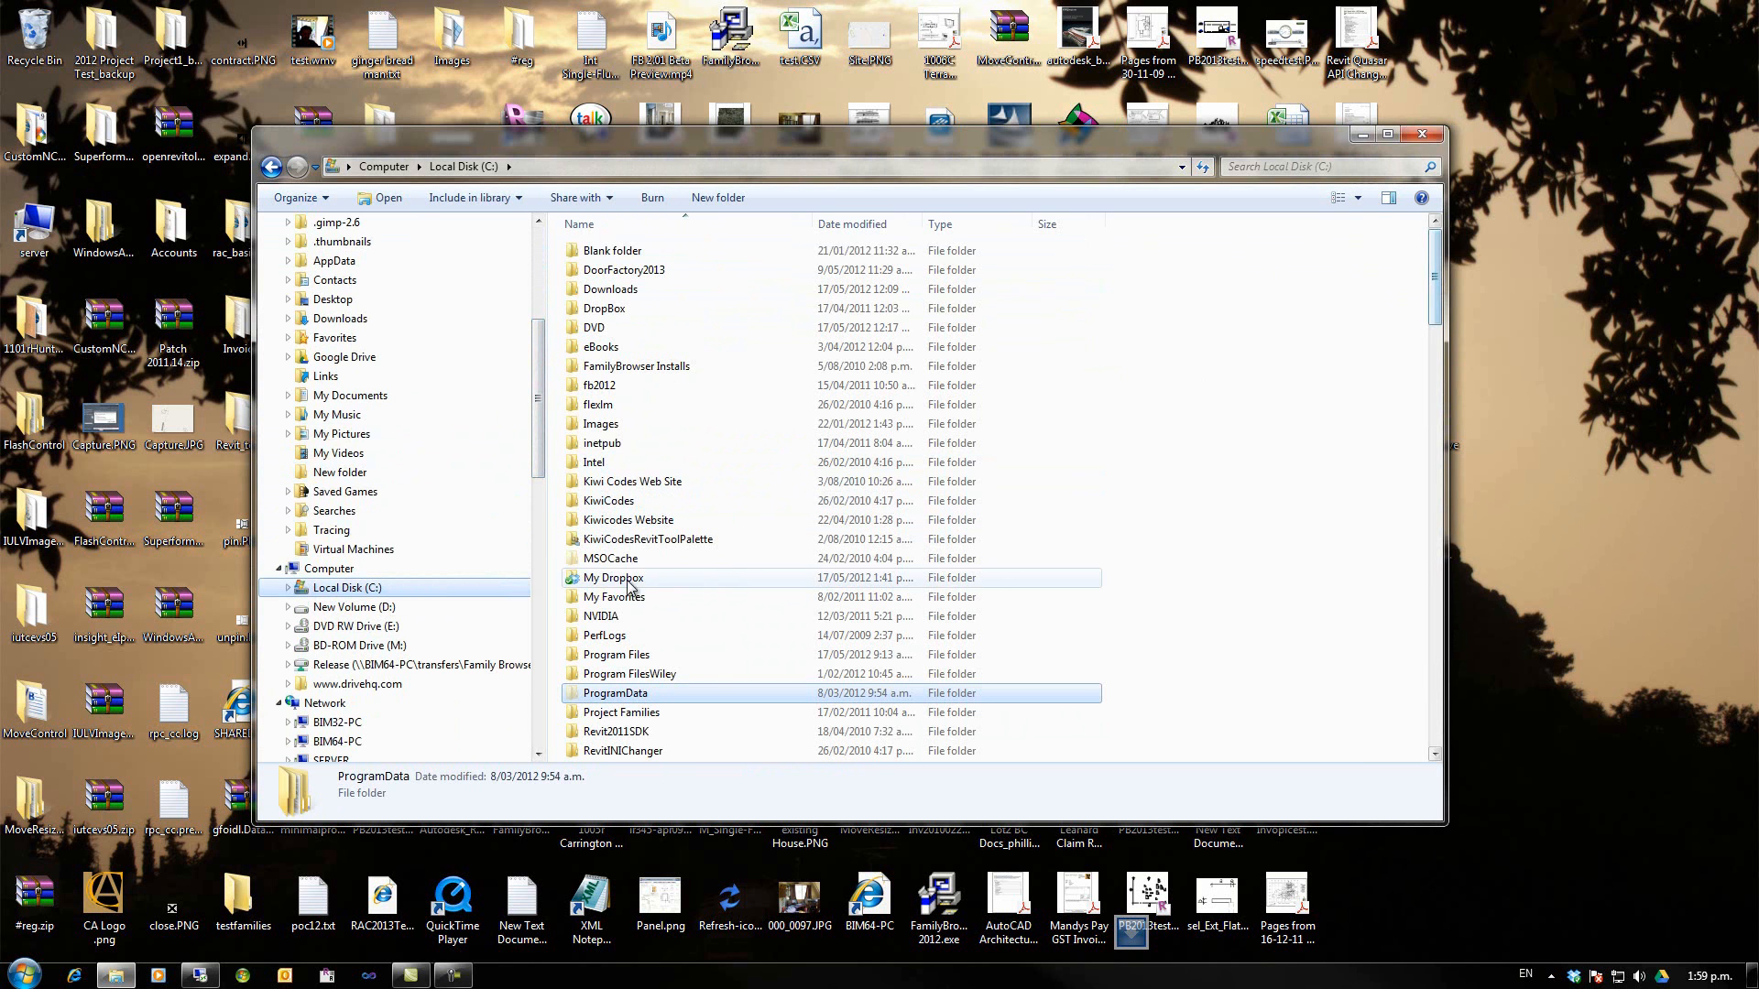
- Run RemoveKeys2012.exe from My Dropbox\Public and complete its installer with Next and Finish
double_click(613, 577)
left_click_drag(1434, 261, 1435, 345)
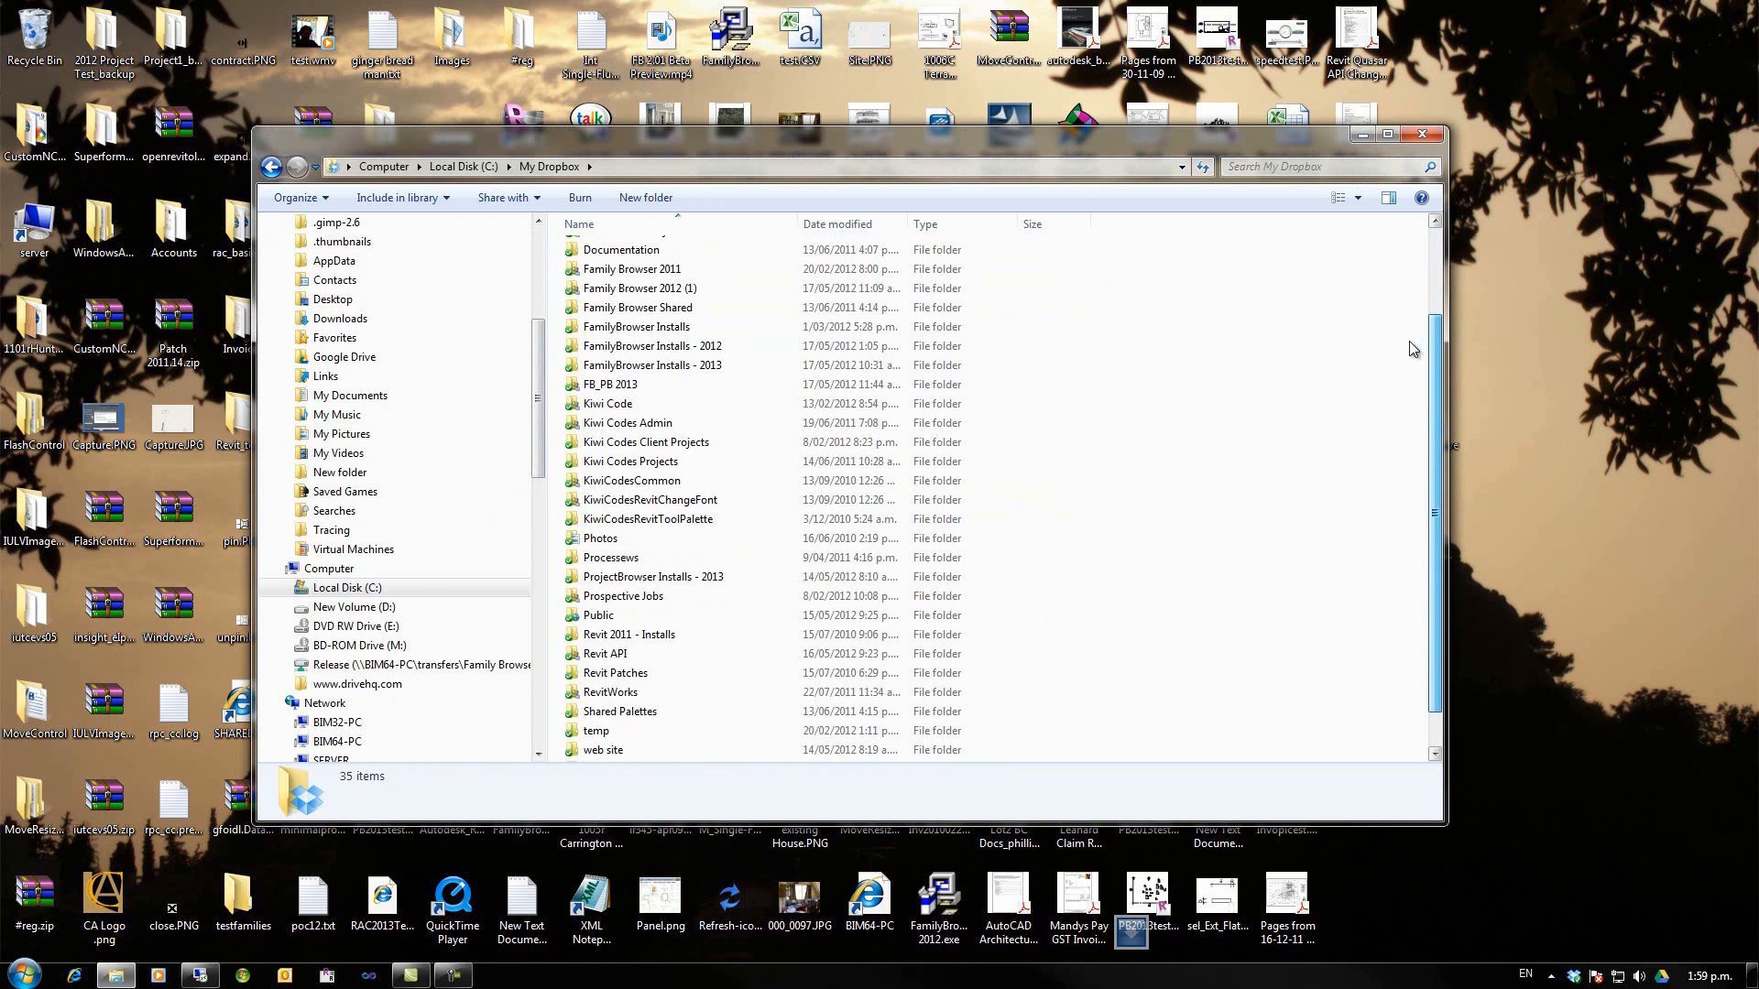
double_click(604, 616)
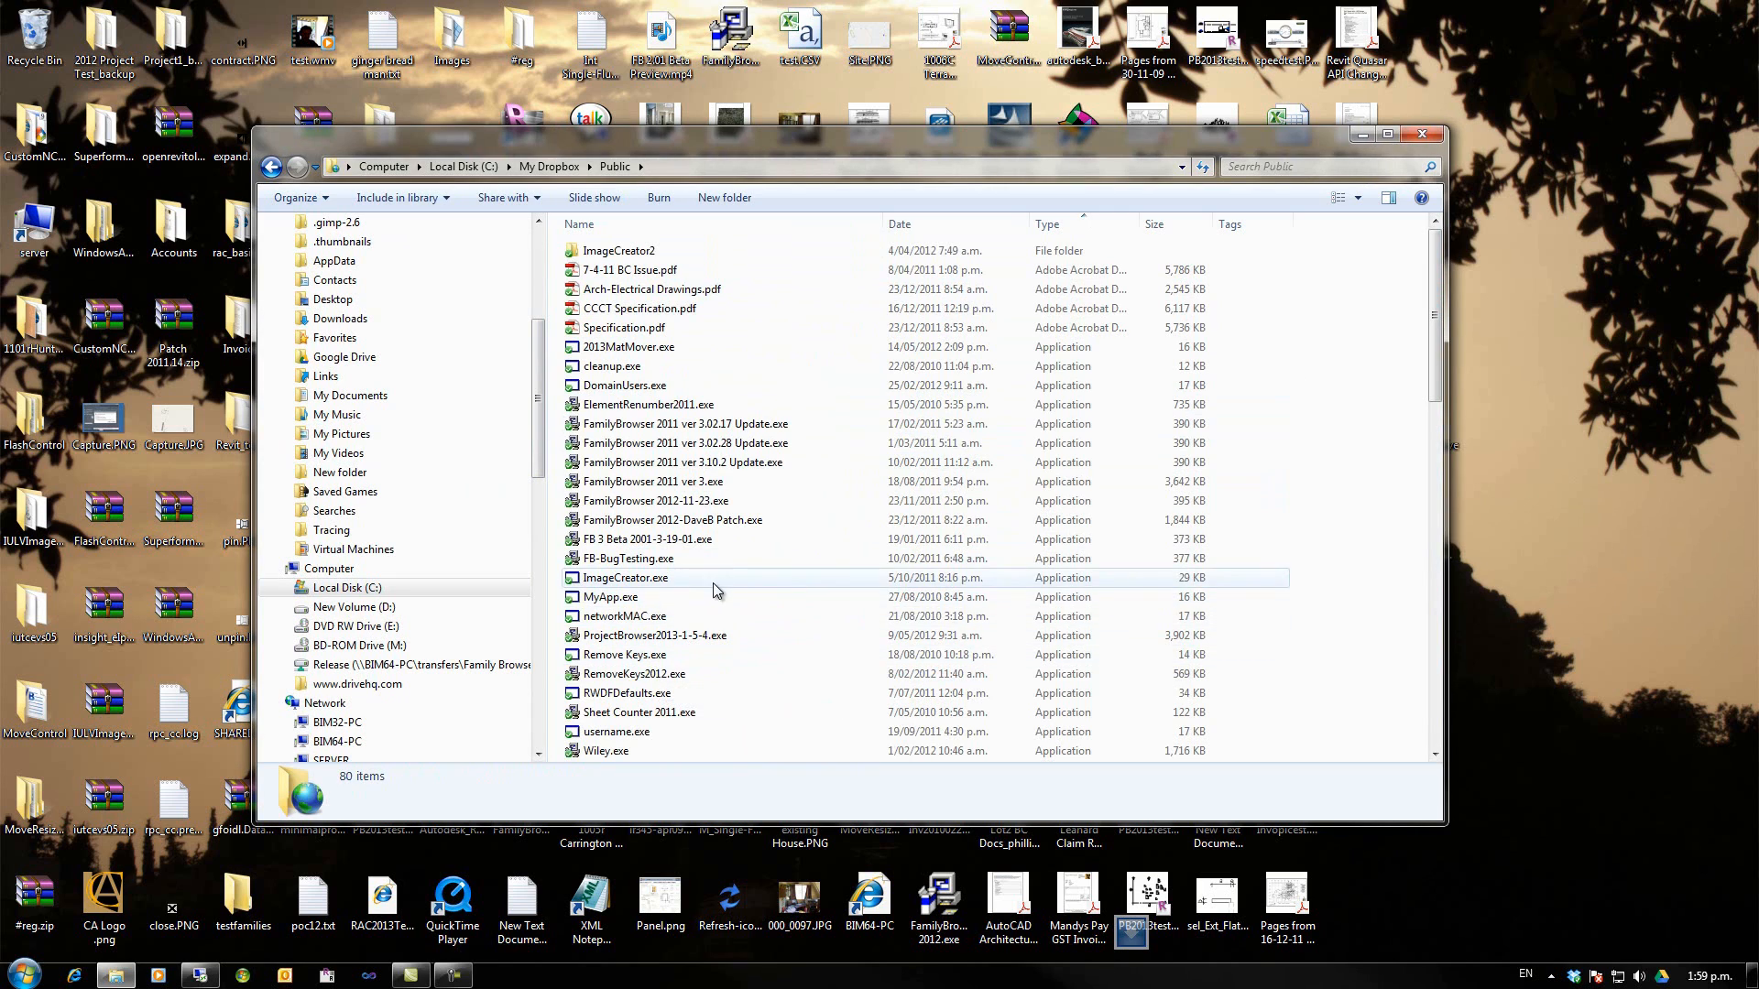
double_click(632, 675)
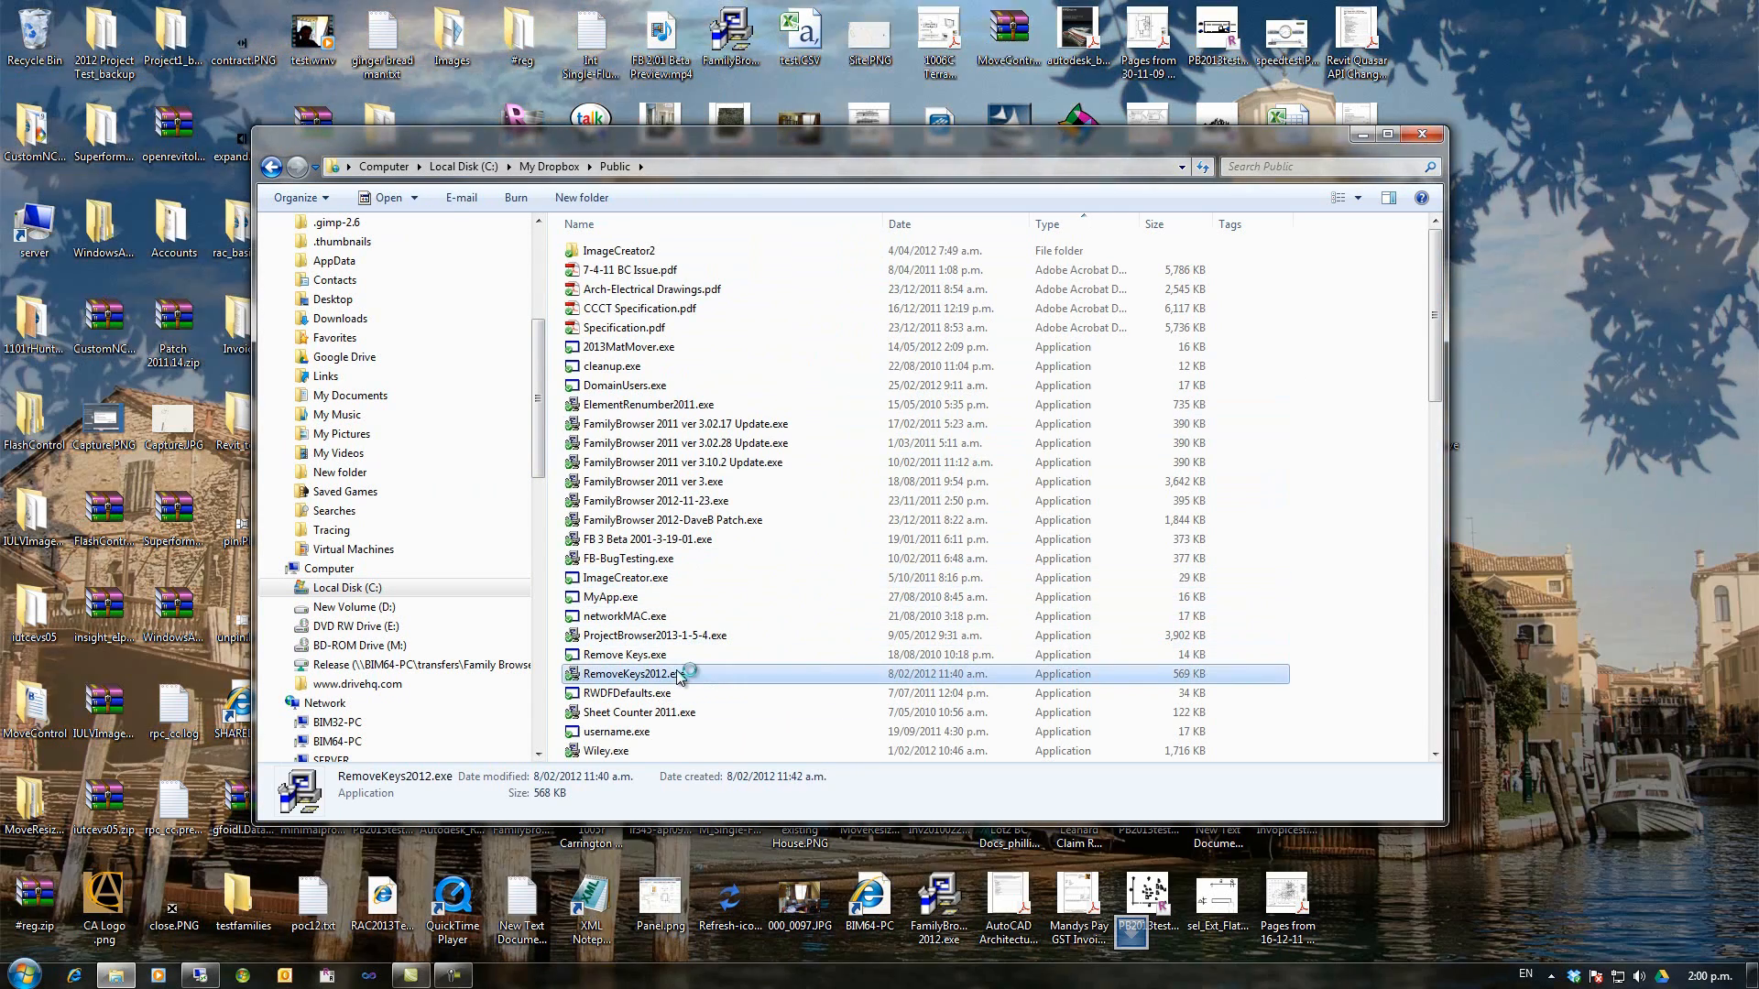
left_click(965, 634)
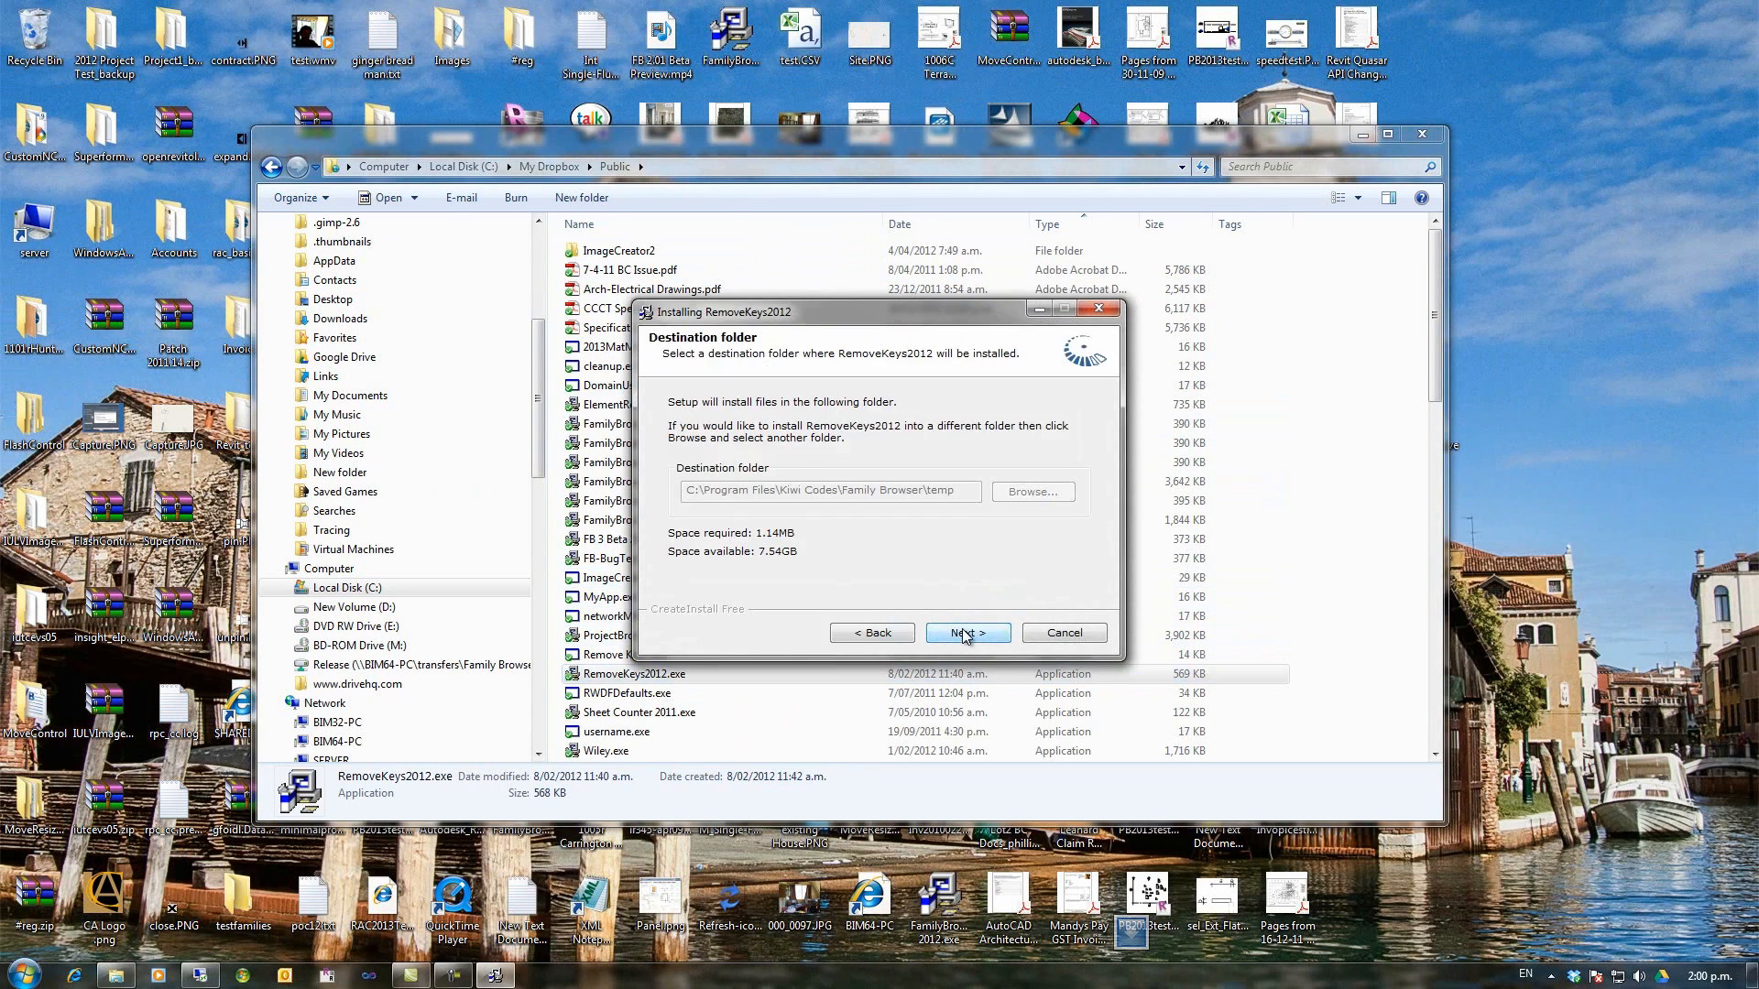
left_click(1058, 633)
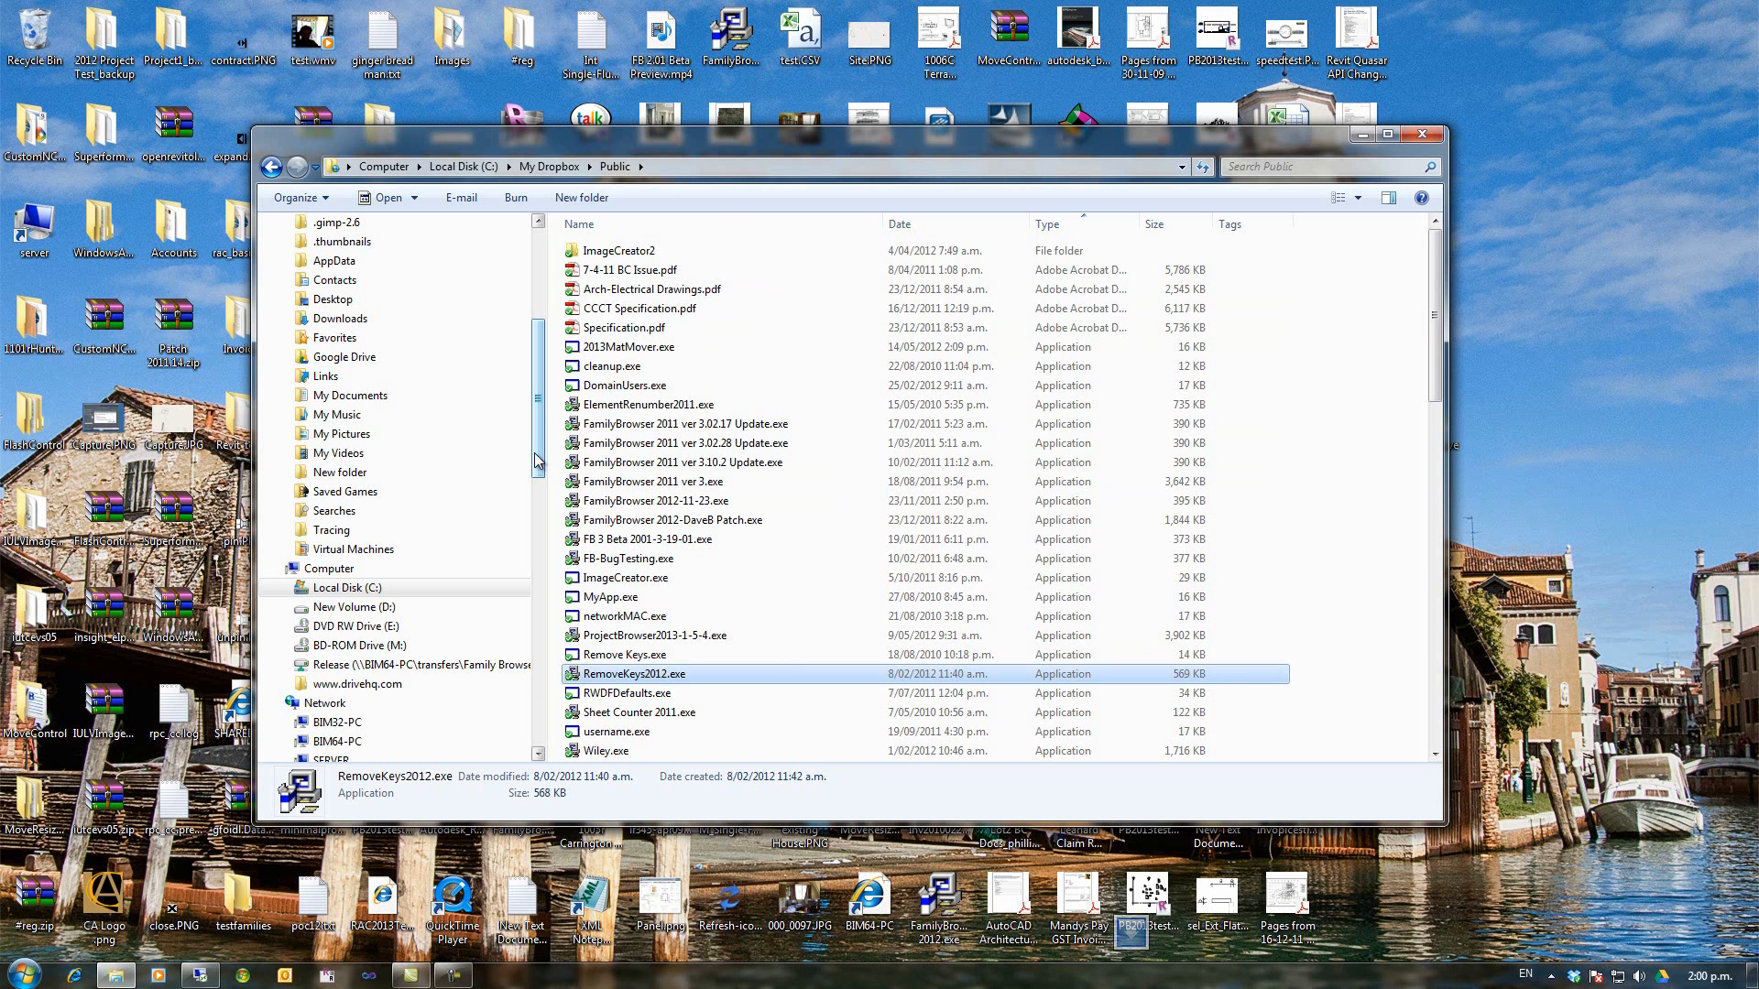
- Browse to Network > SERVER > SharedDocs > deployment test
left_click(347, 589)
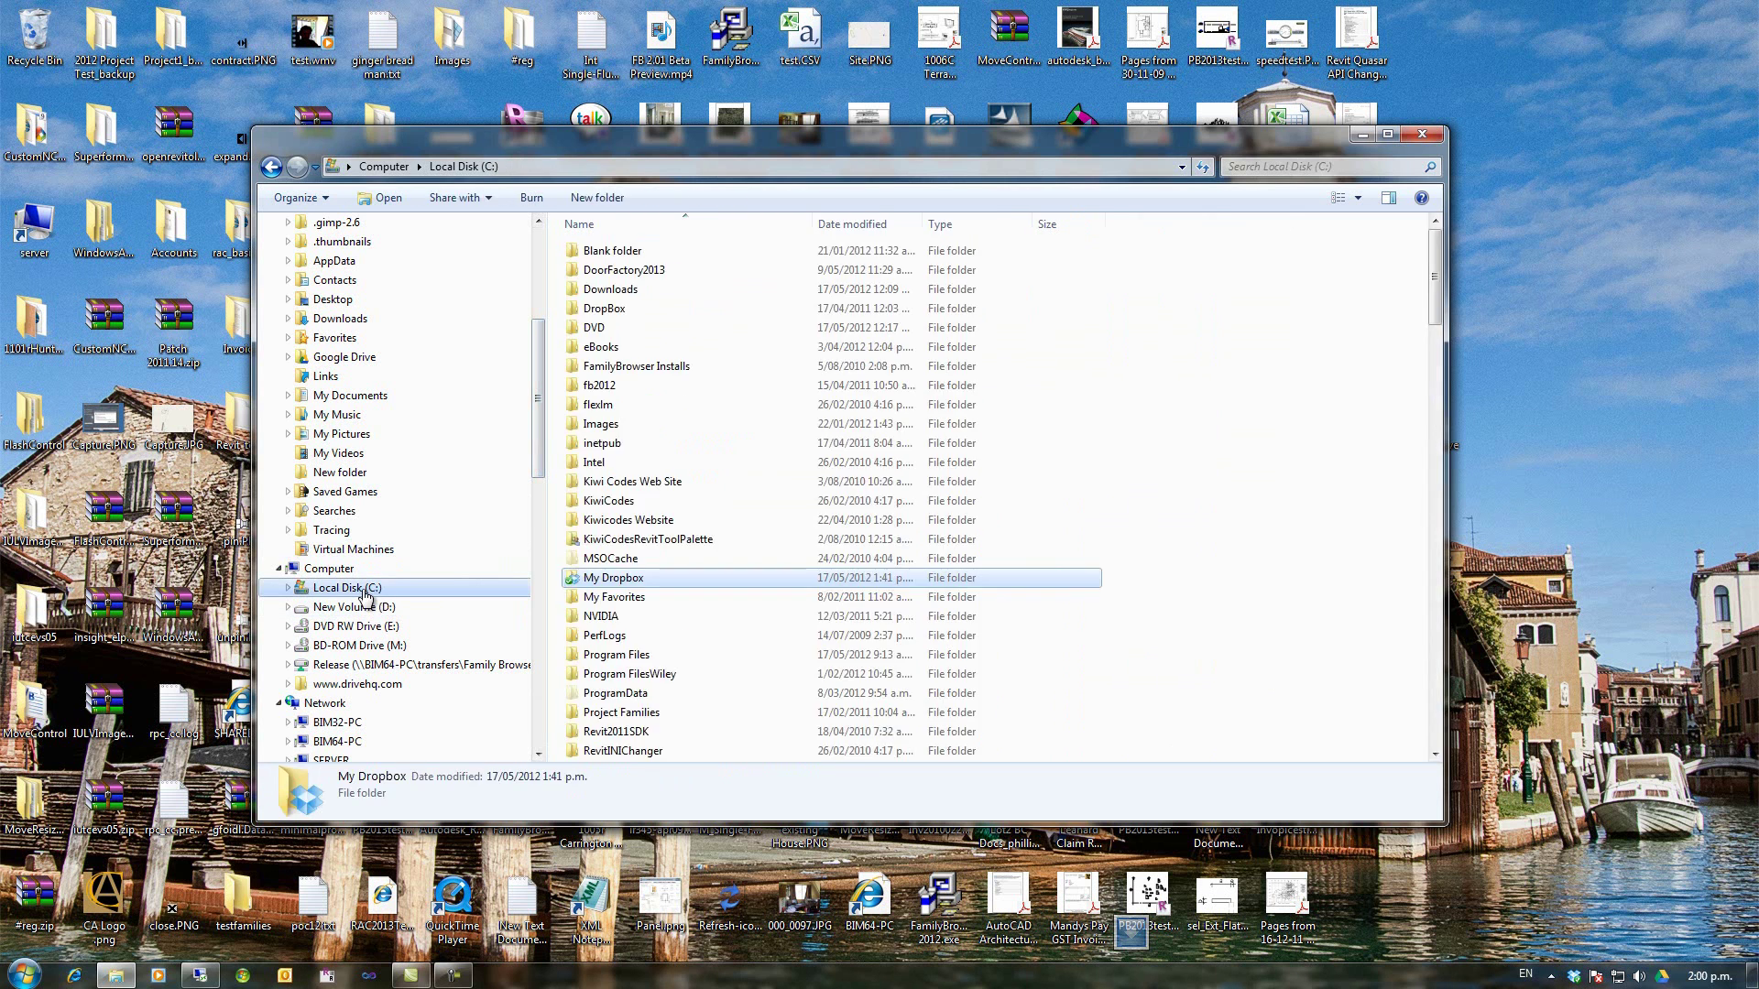
left_click(325, 701)
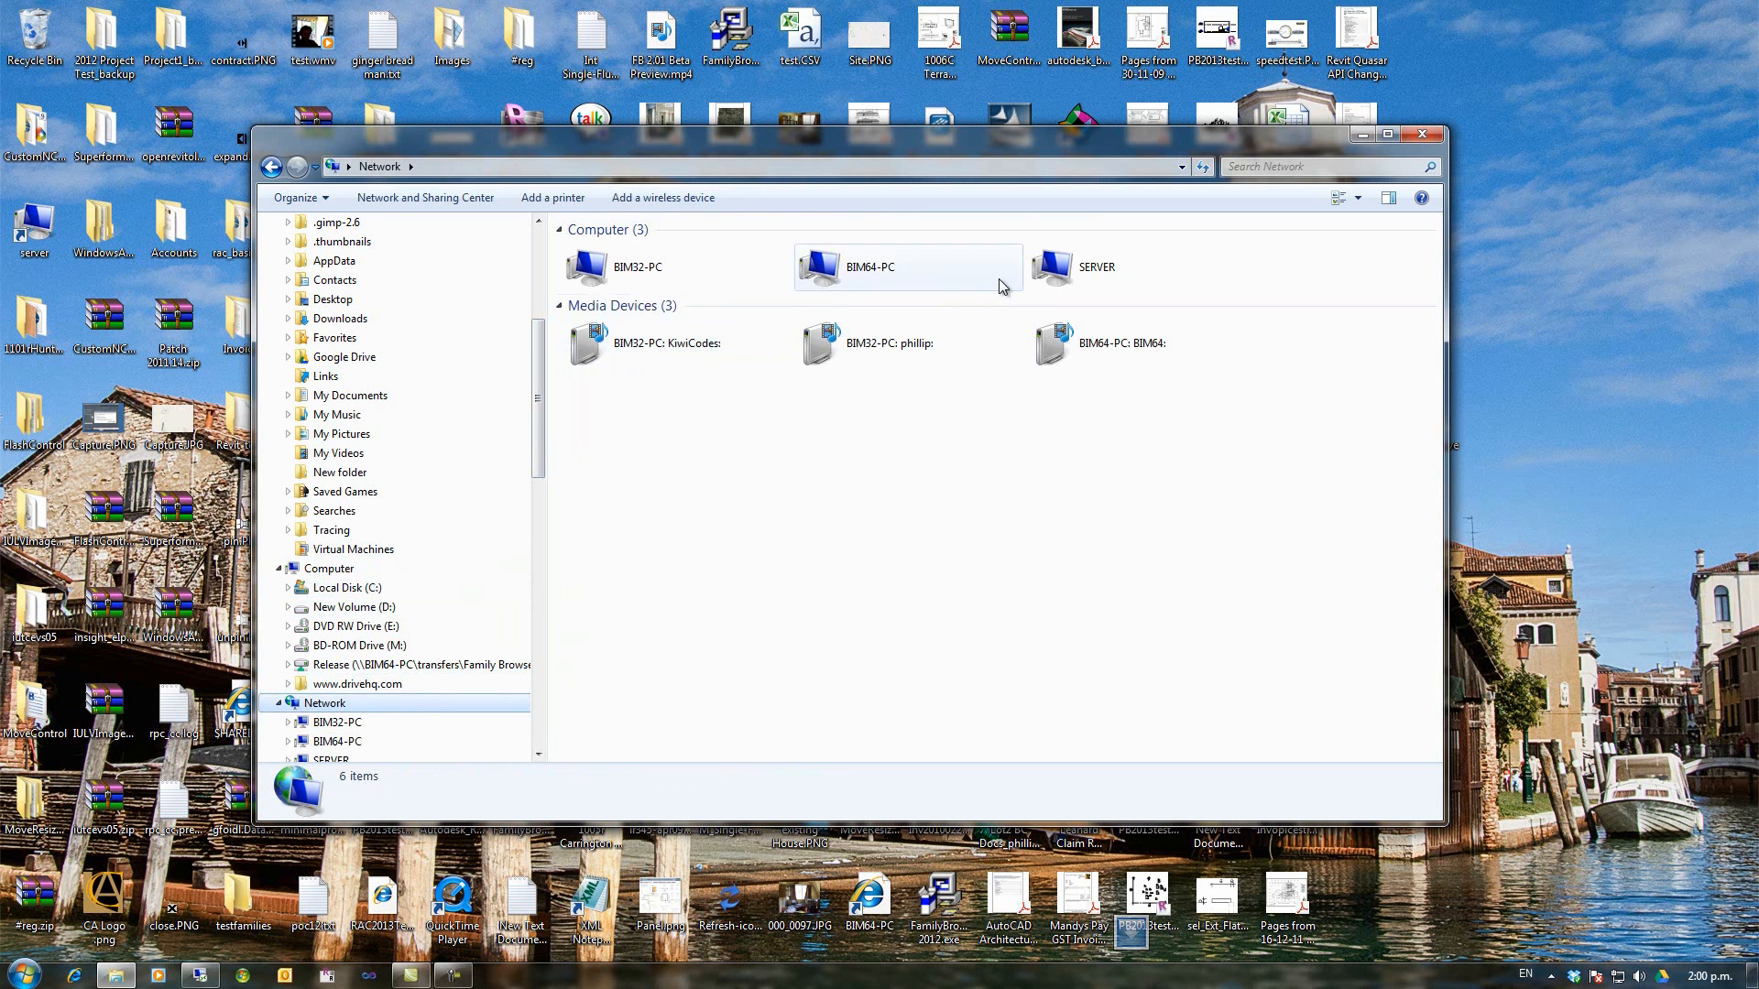
double_click(1076, 267)
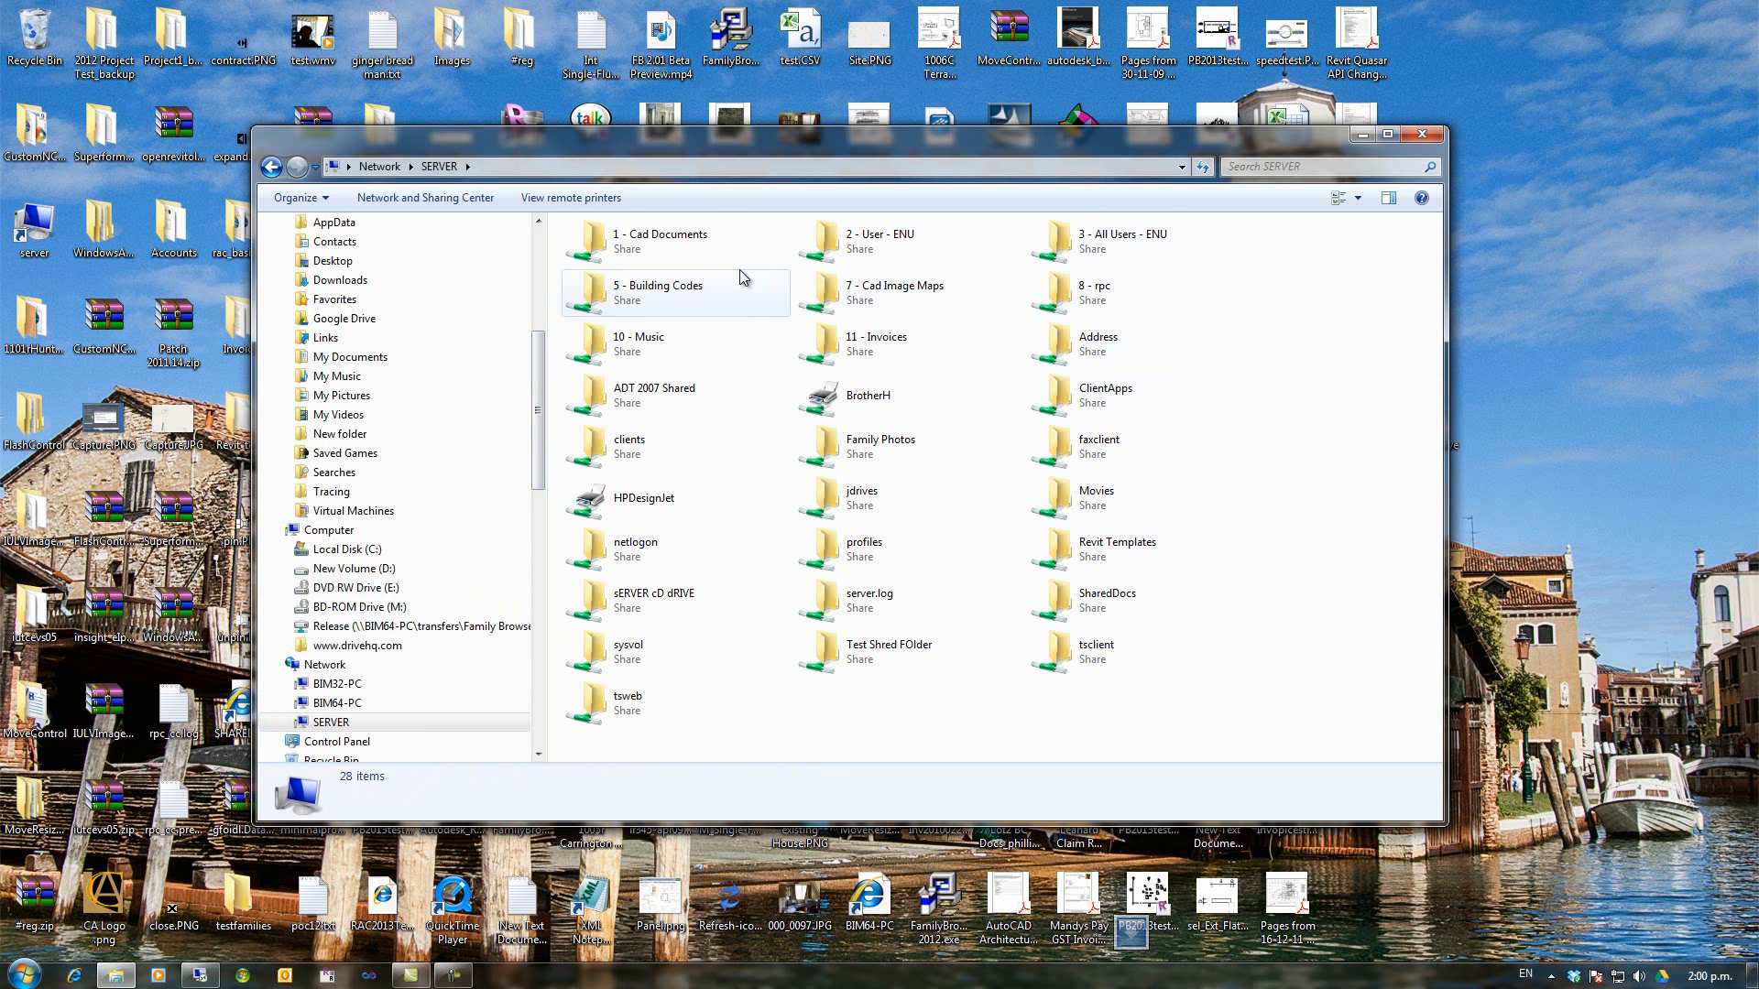
double_click(1045, 606)
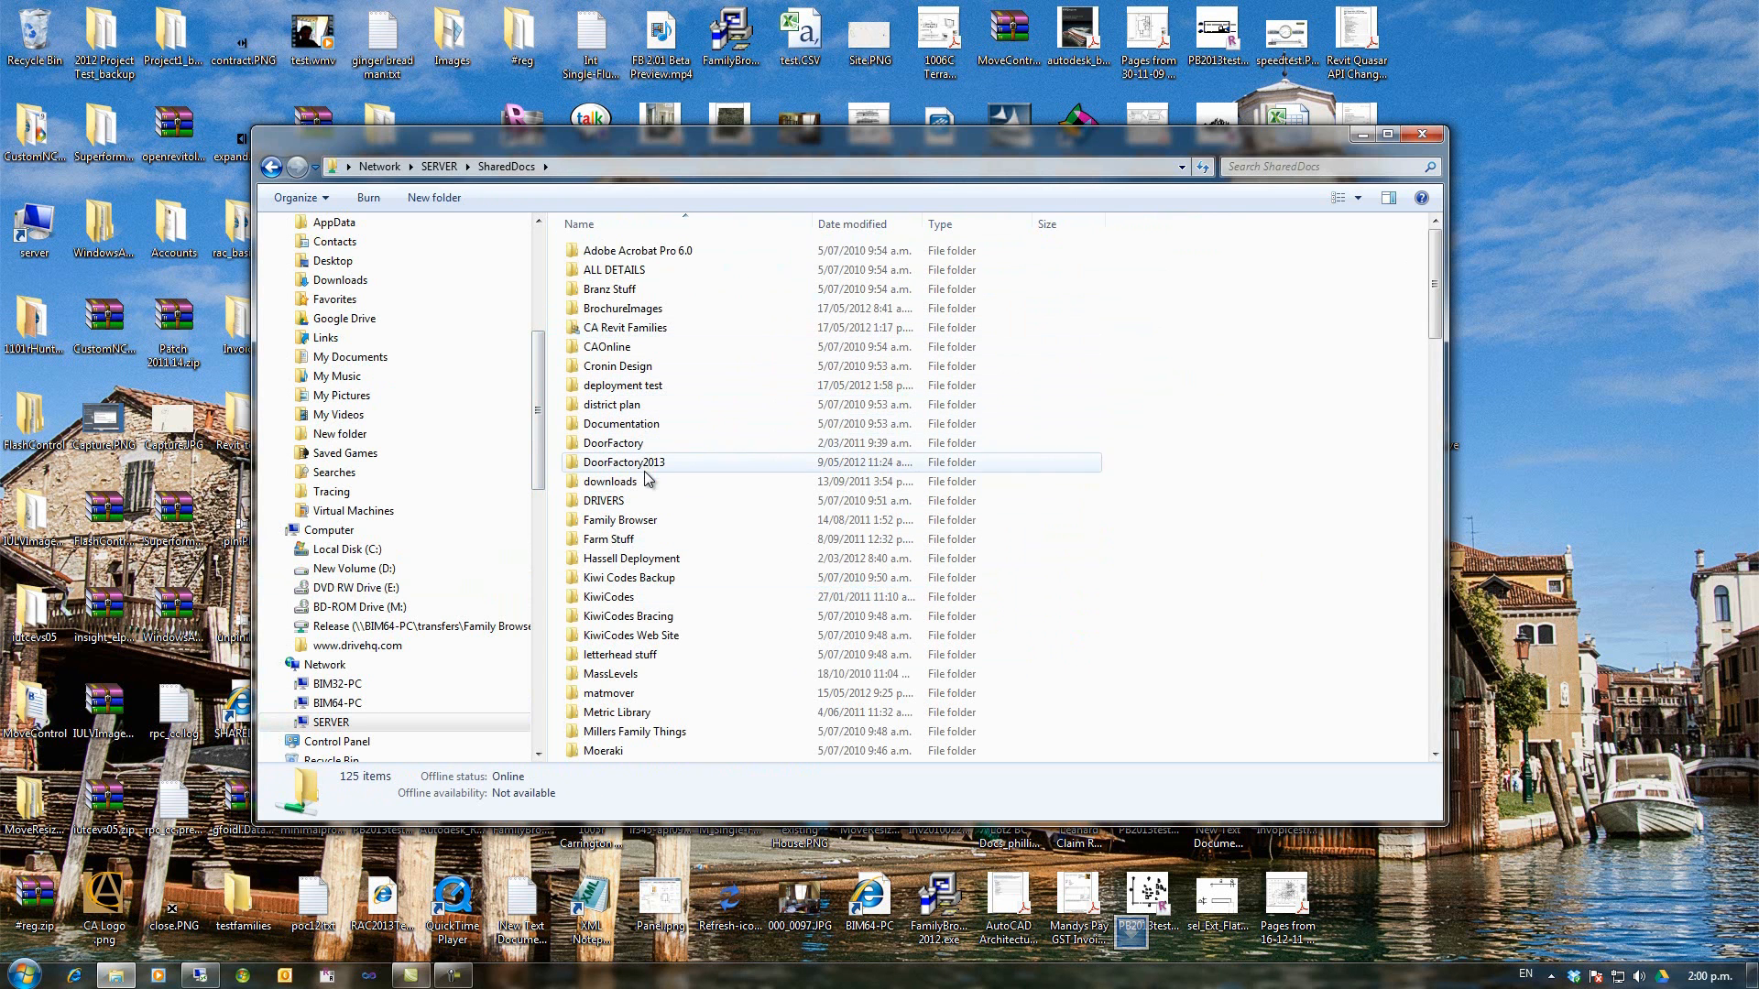
double_click(633, 386)
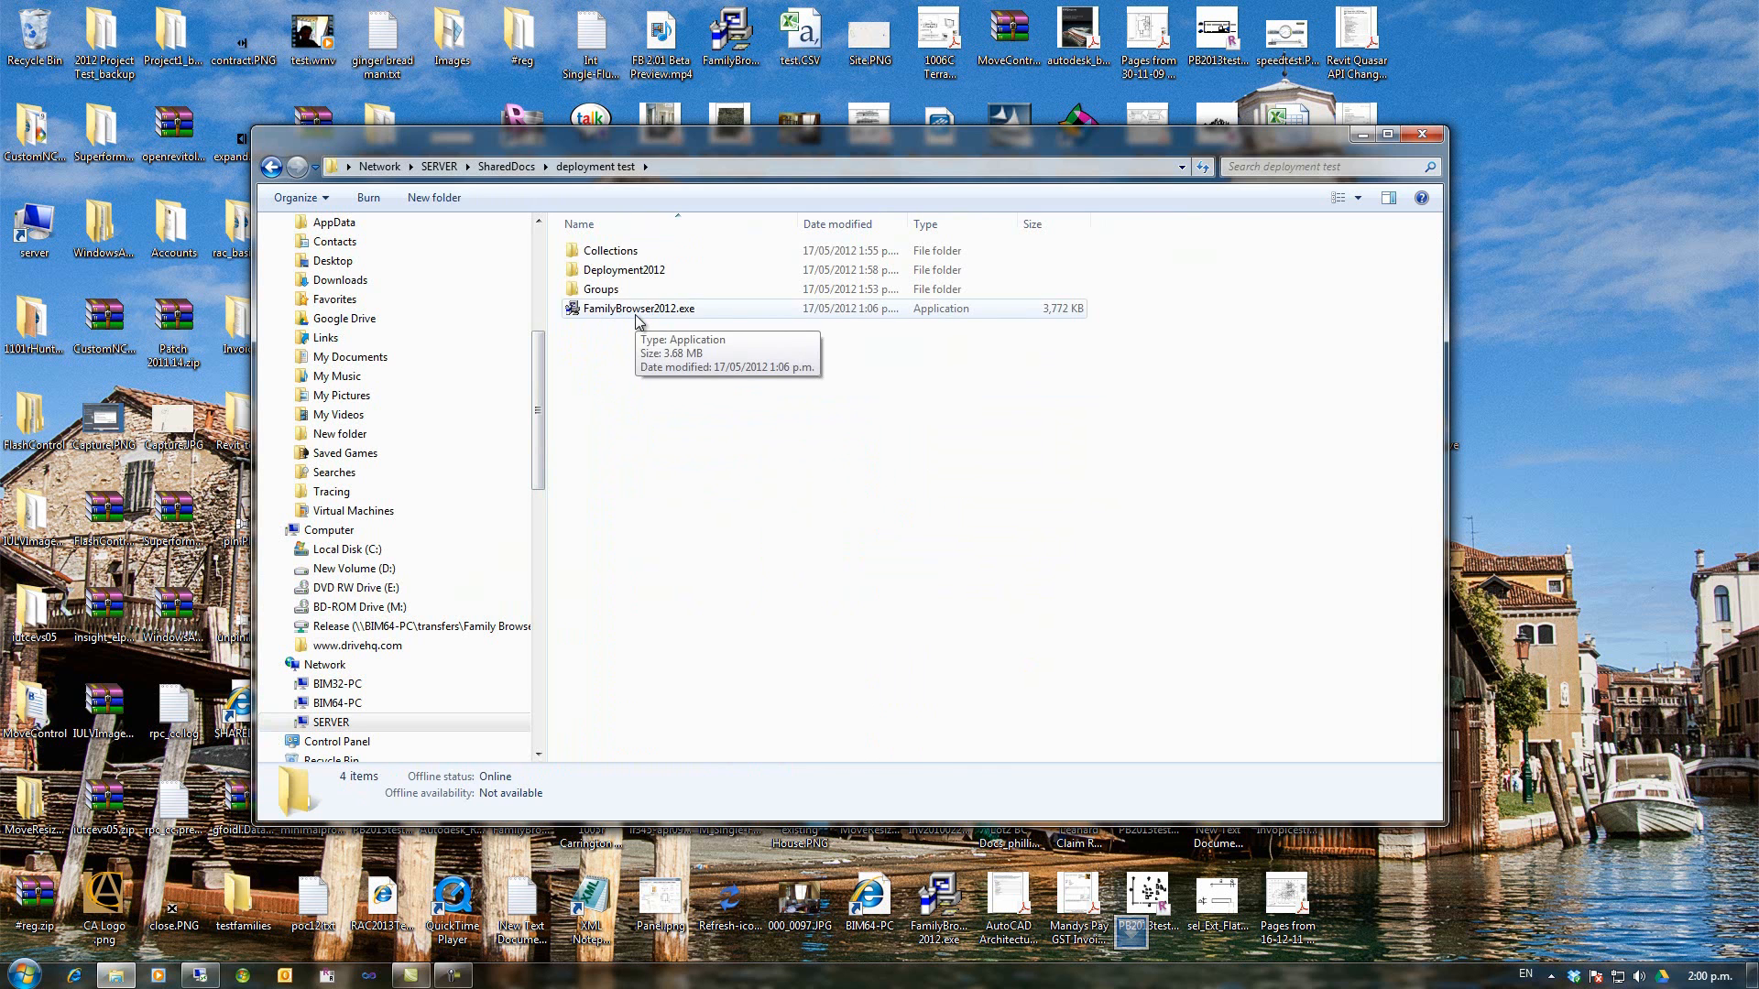
- Launch FamilyBrowser2012.exe from the server folder, then cancel and confirm aborting it
double_click(638, 311)
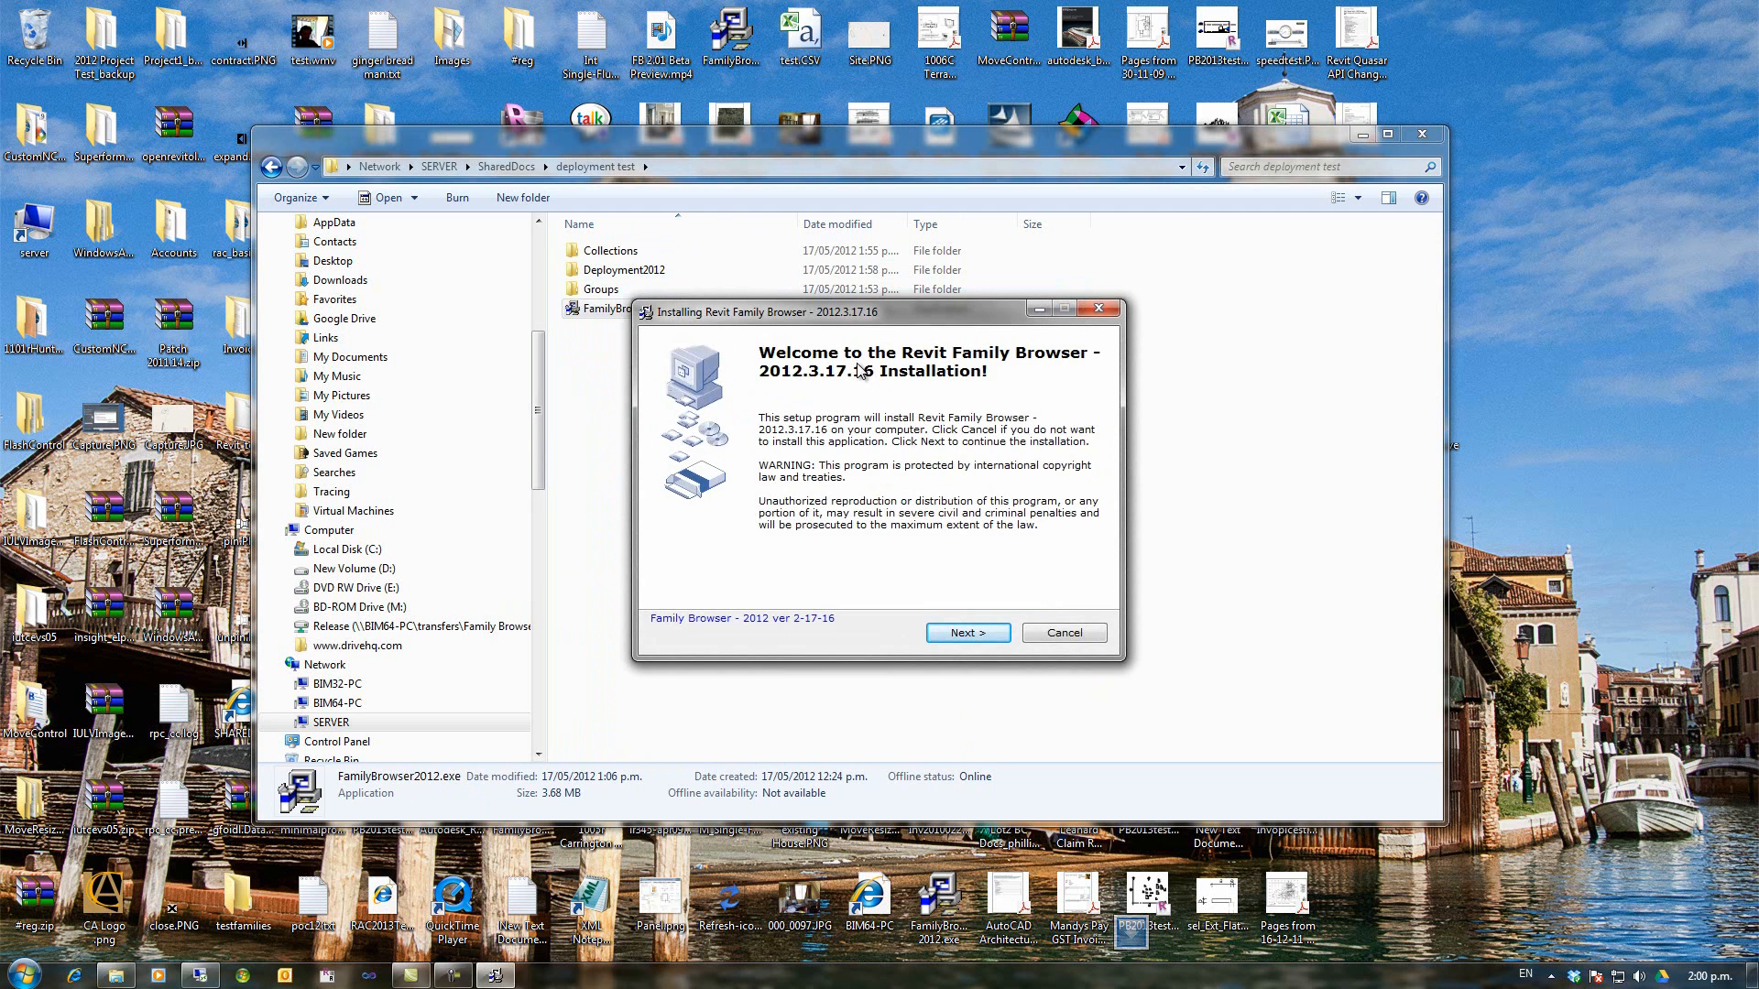
left_click(1064, 632)
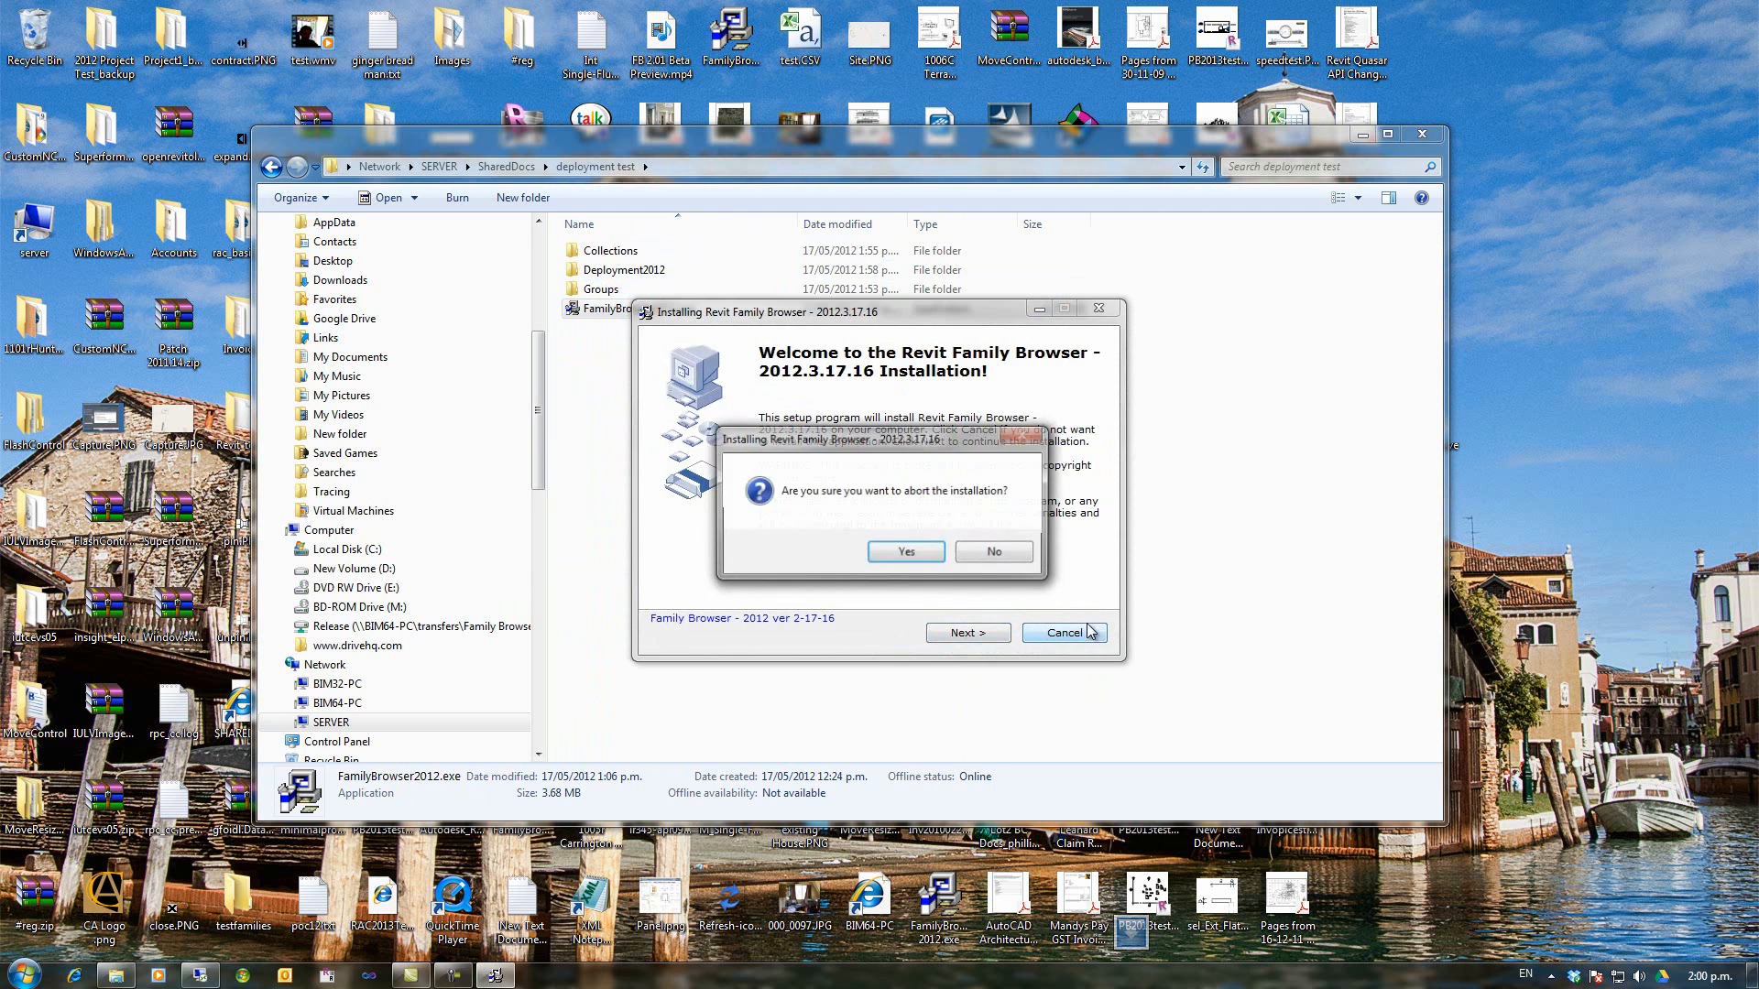
left_click(913, 553)
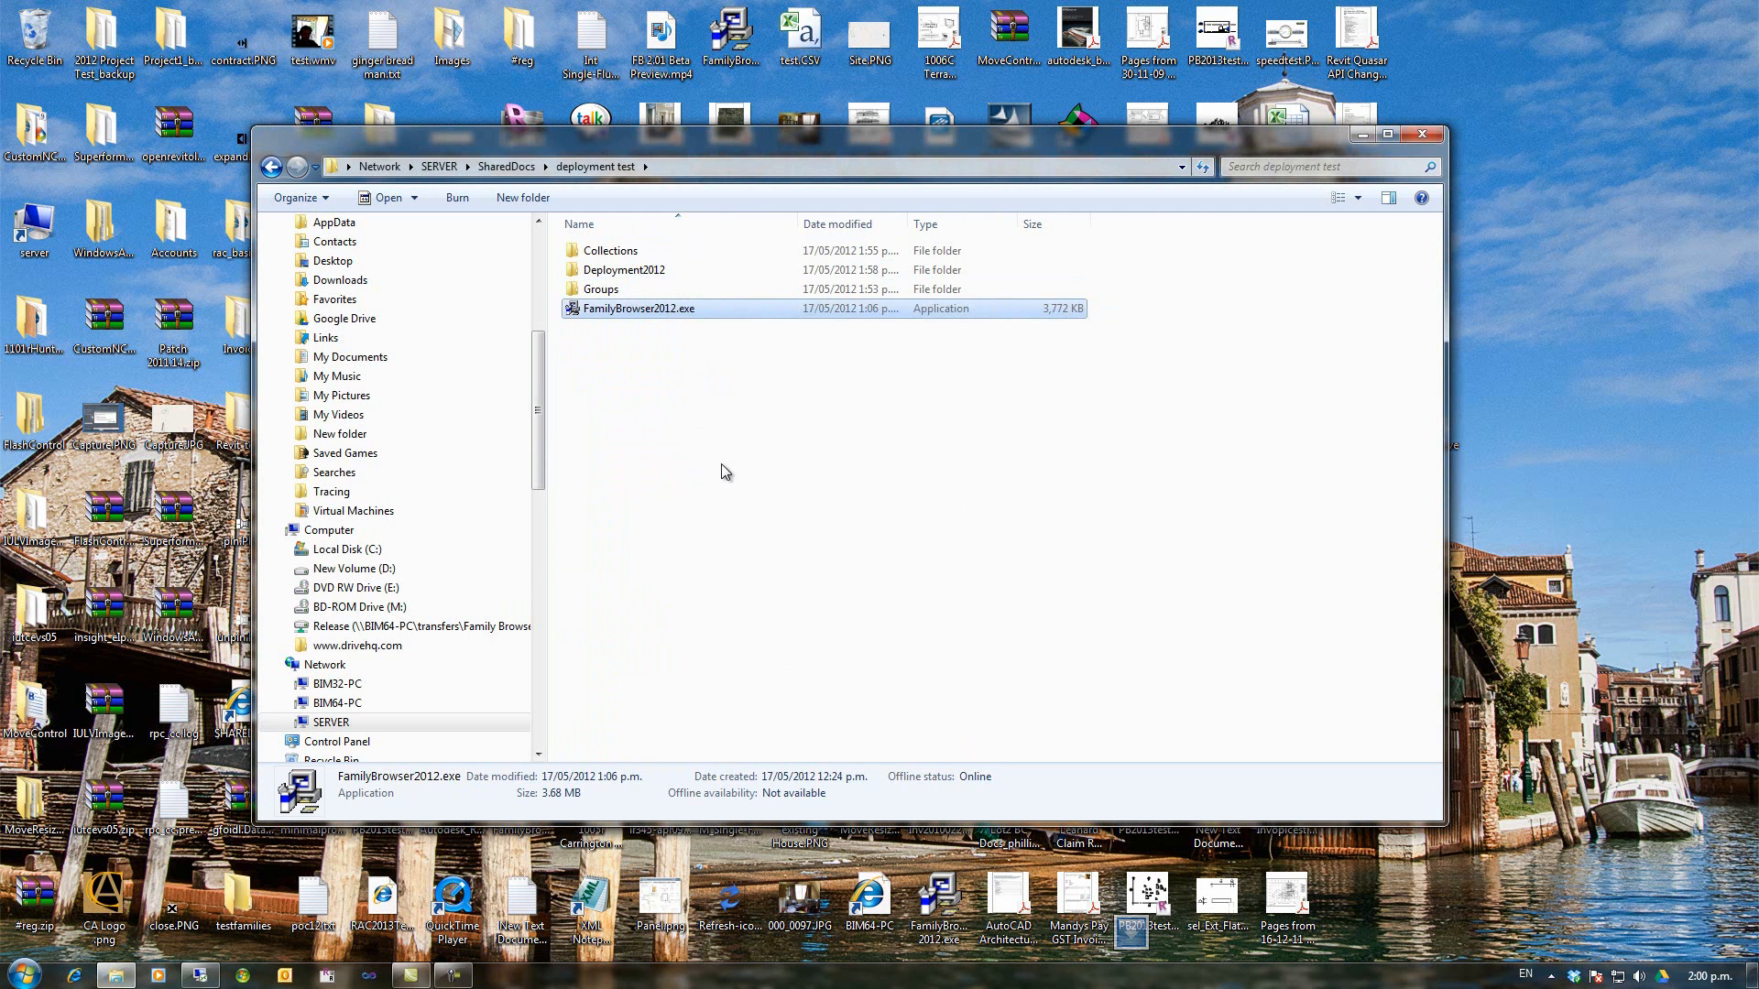
- From the Run dialog, pick the earlier FamilyBrowser2012.exe /s server command from history
left_click(25, 976)
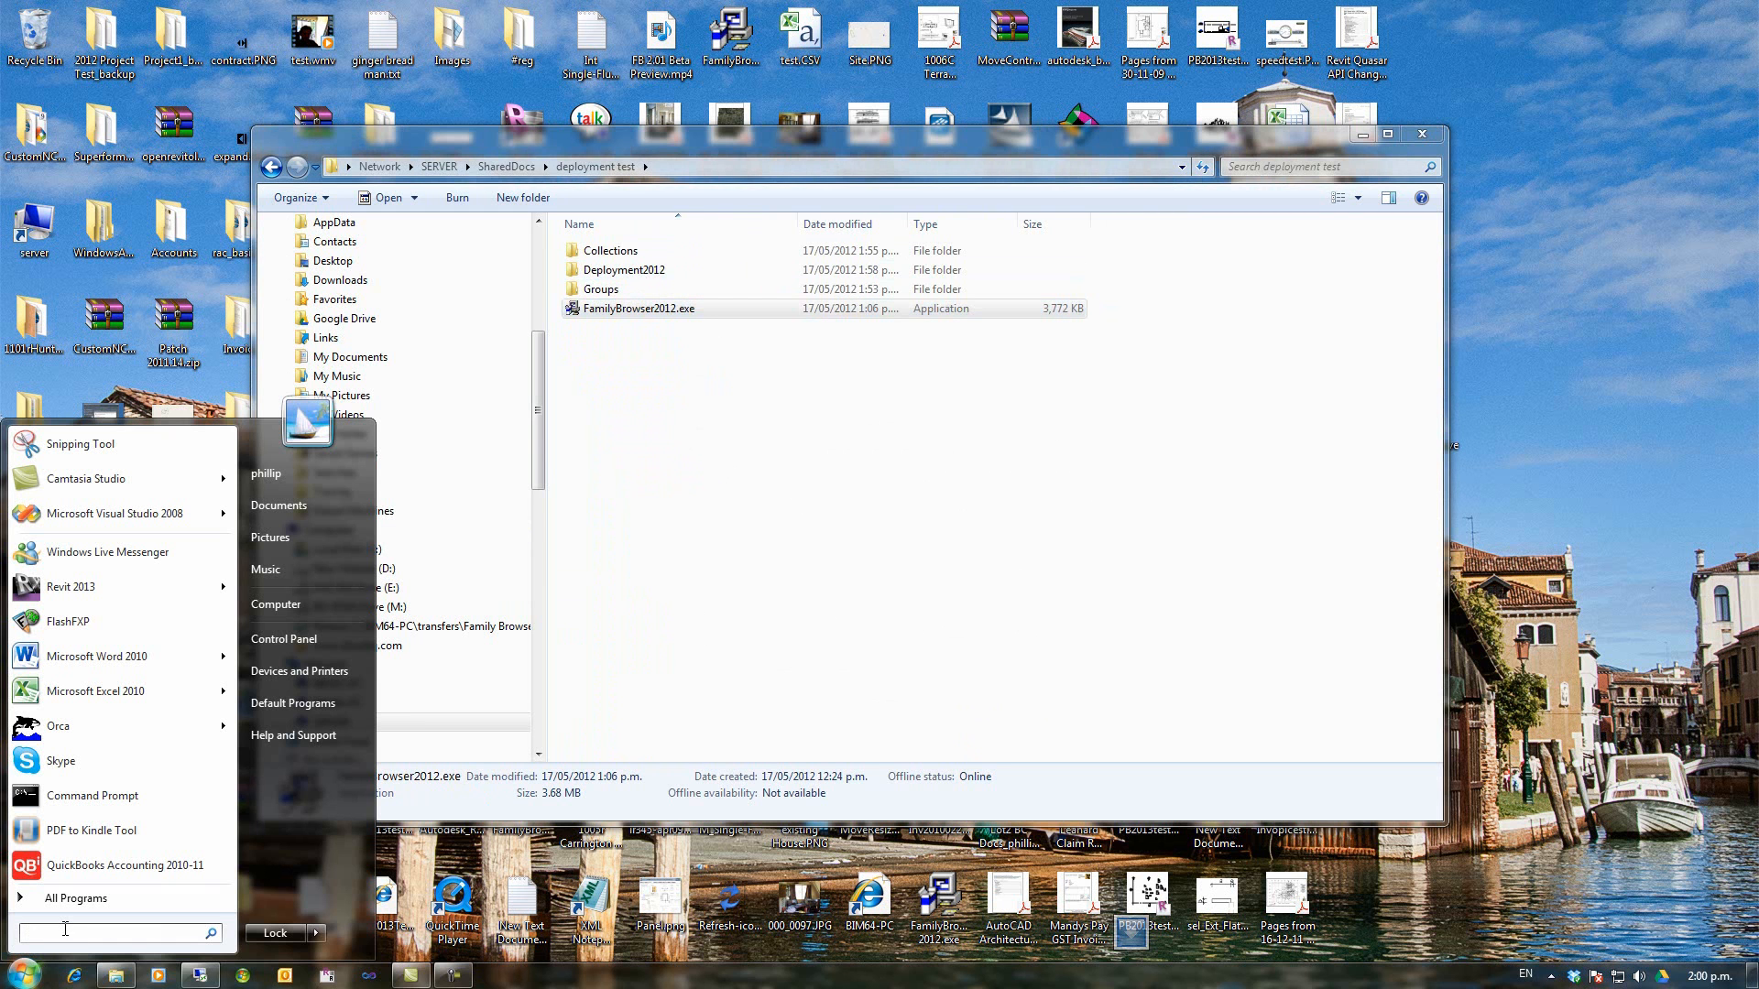
type("run")
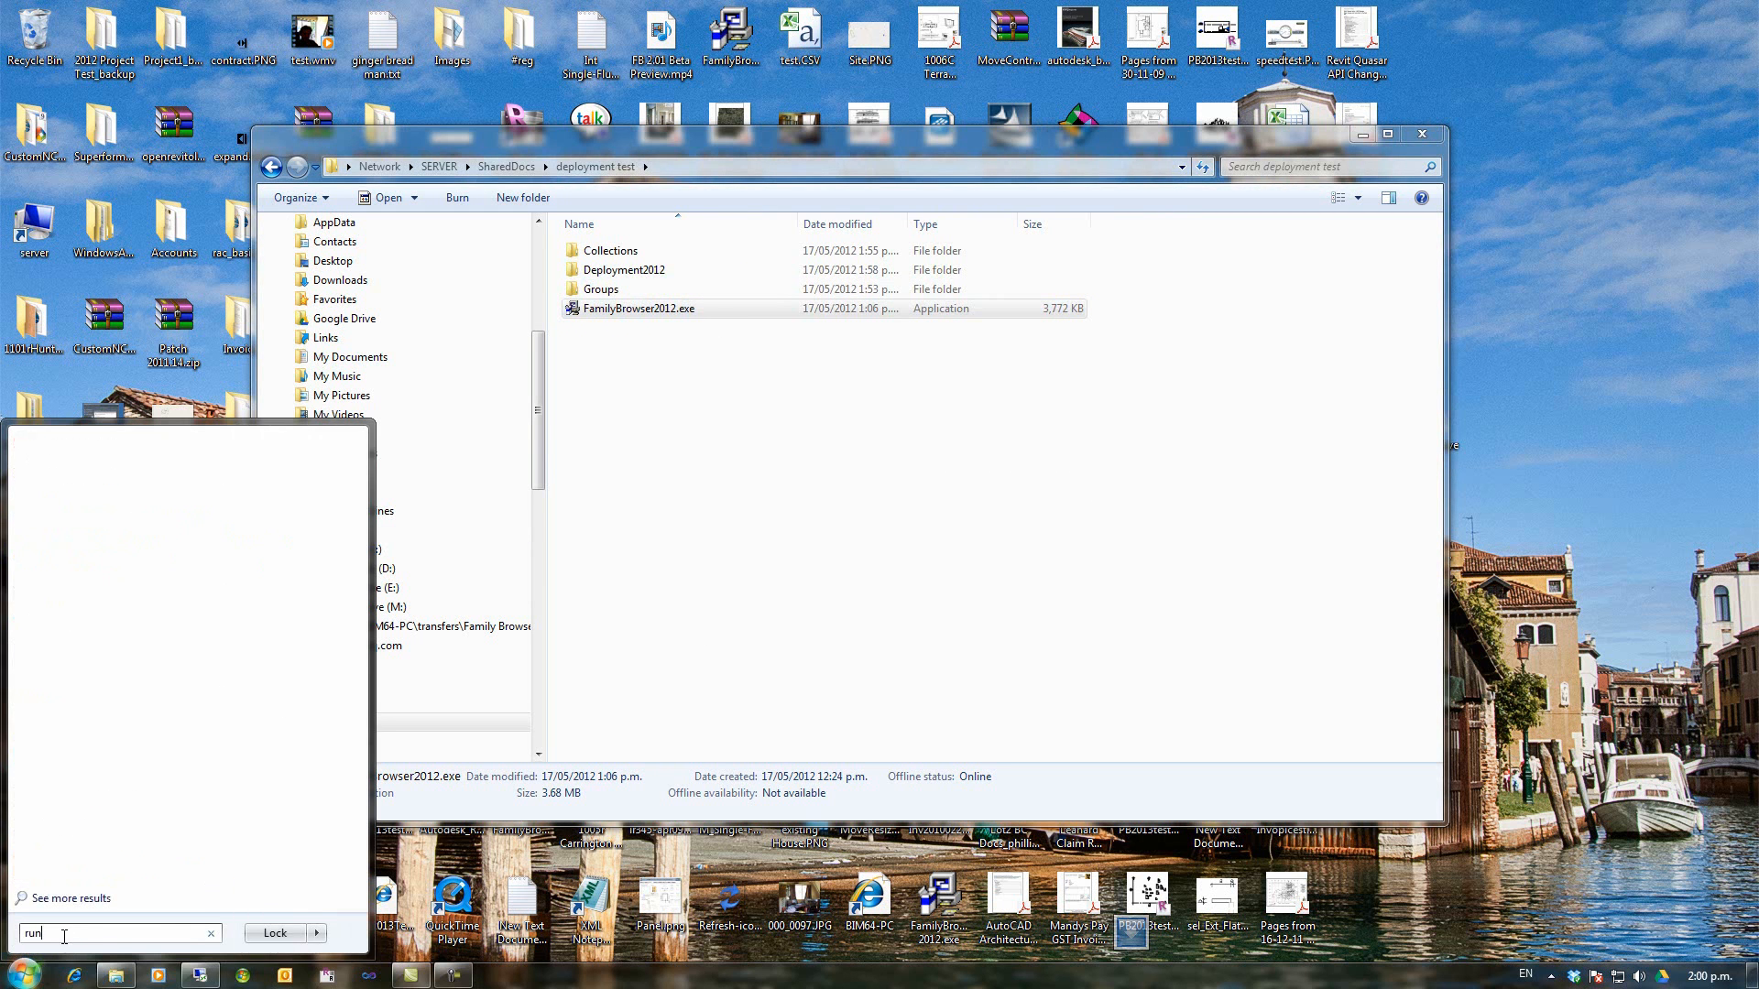
key("Return")
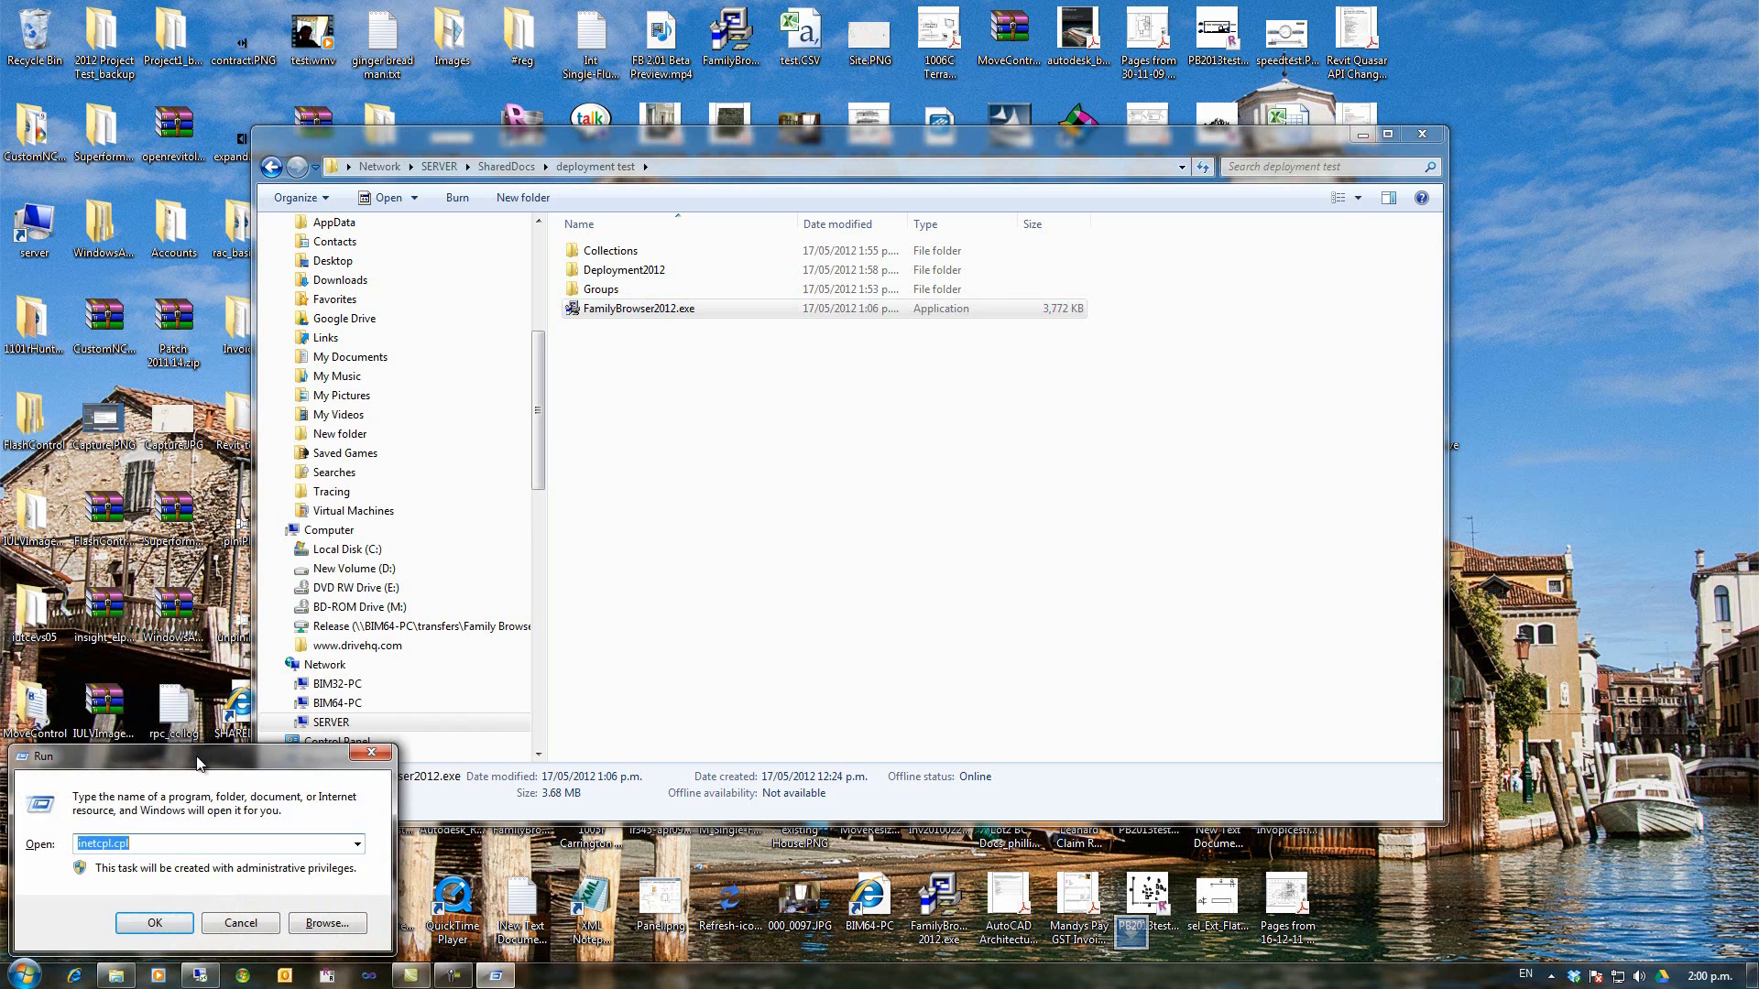
left_click_drag(203, 756, 848, 461)
left_click(1003, 552)
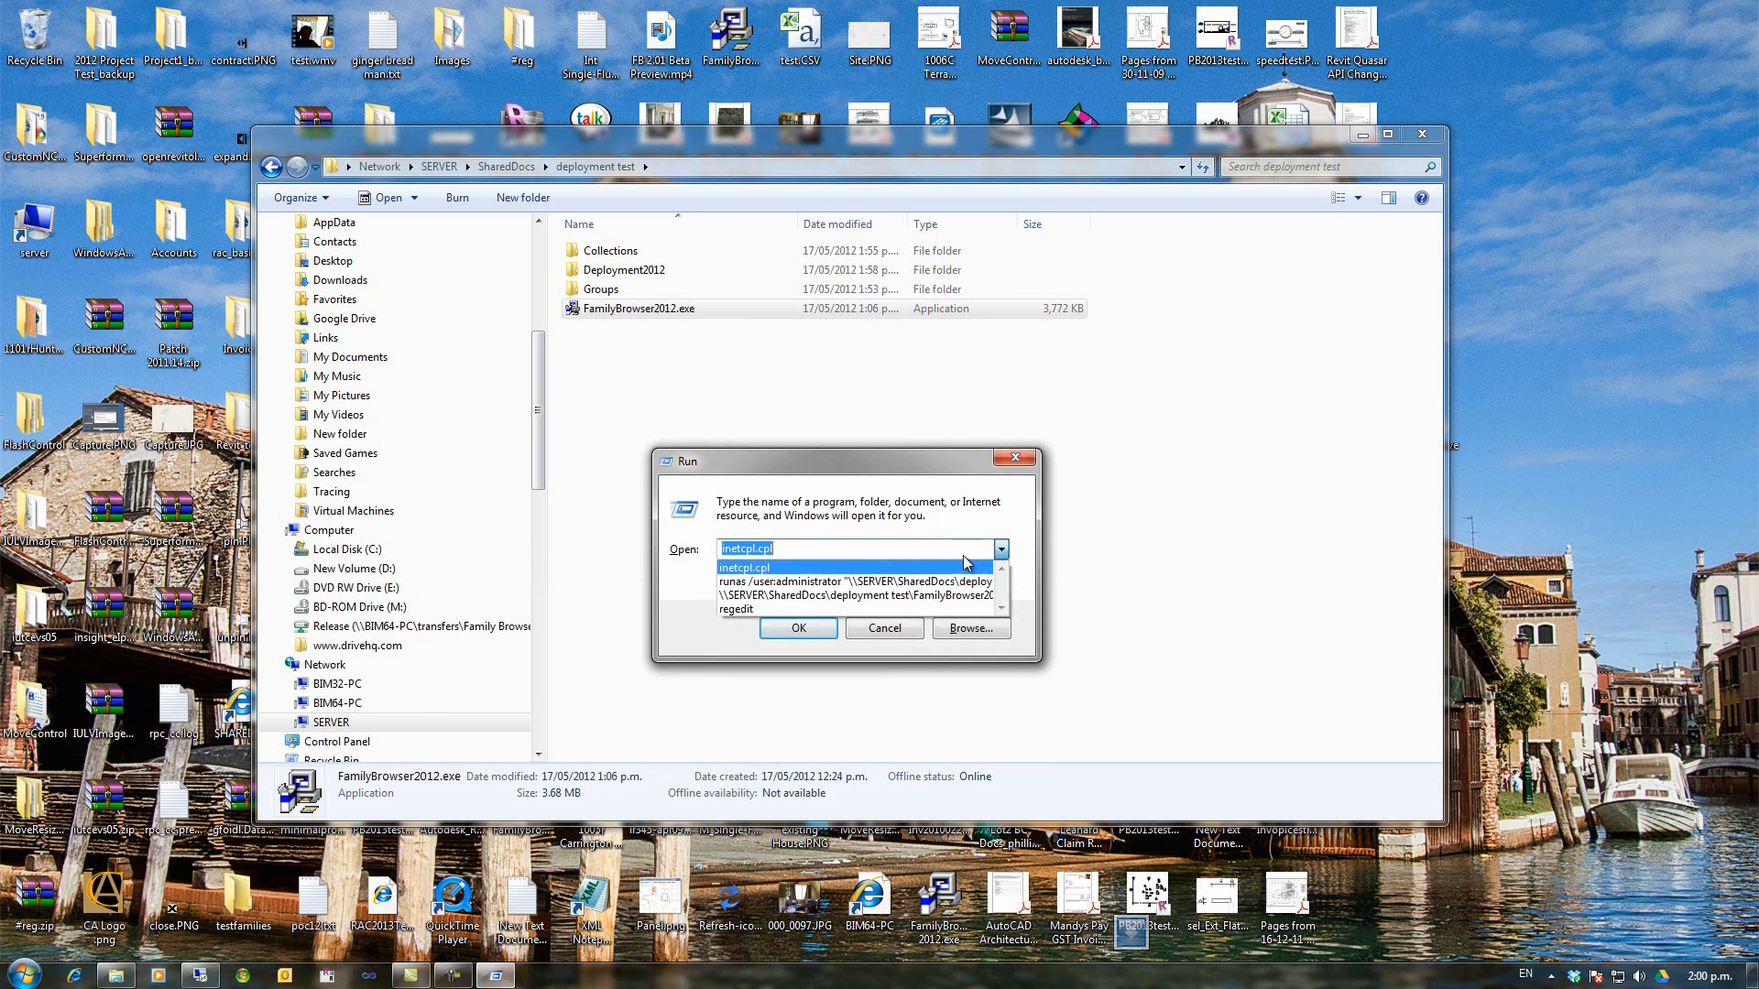
left_click(807, 596)
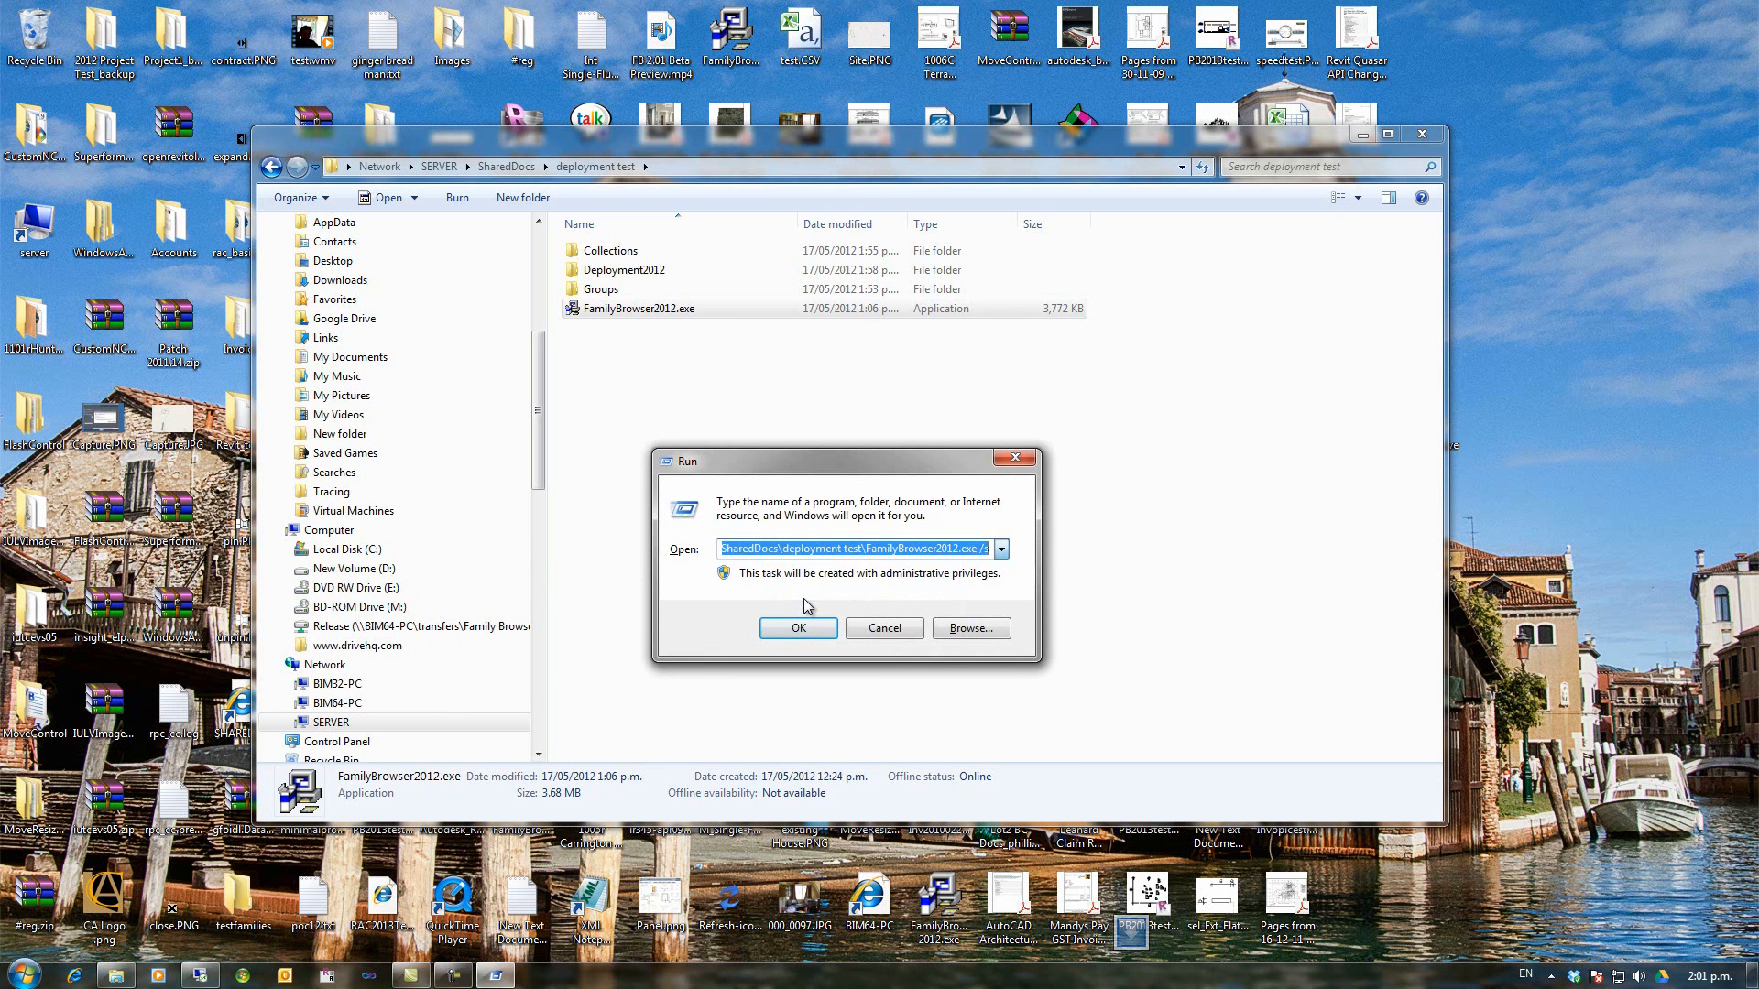
- Review the command path and /s switch, then run the silent Family Browser install
left_click(739, 550)
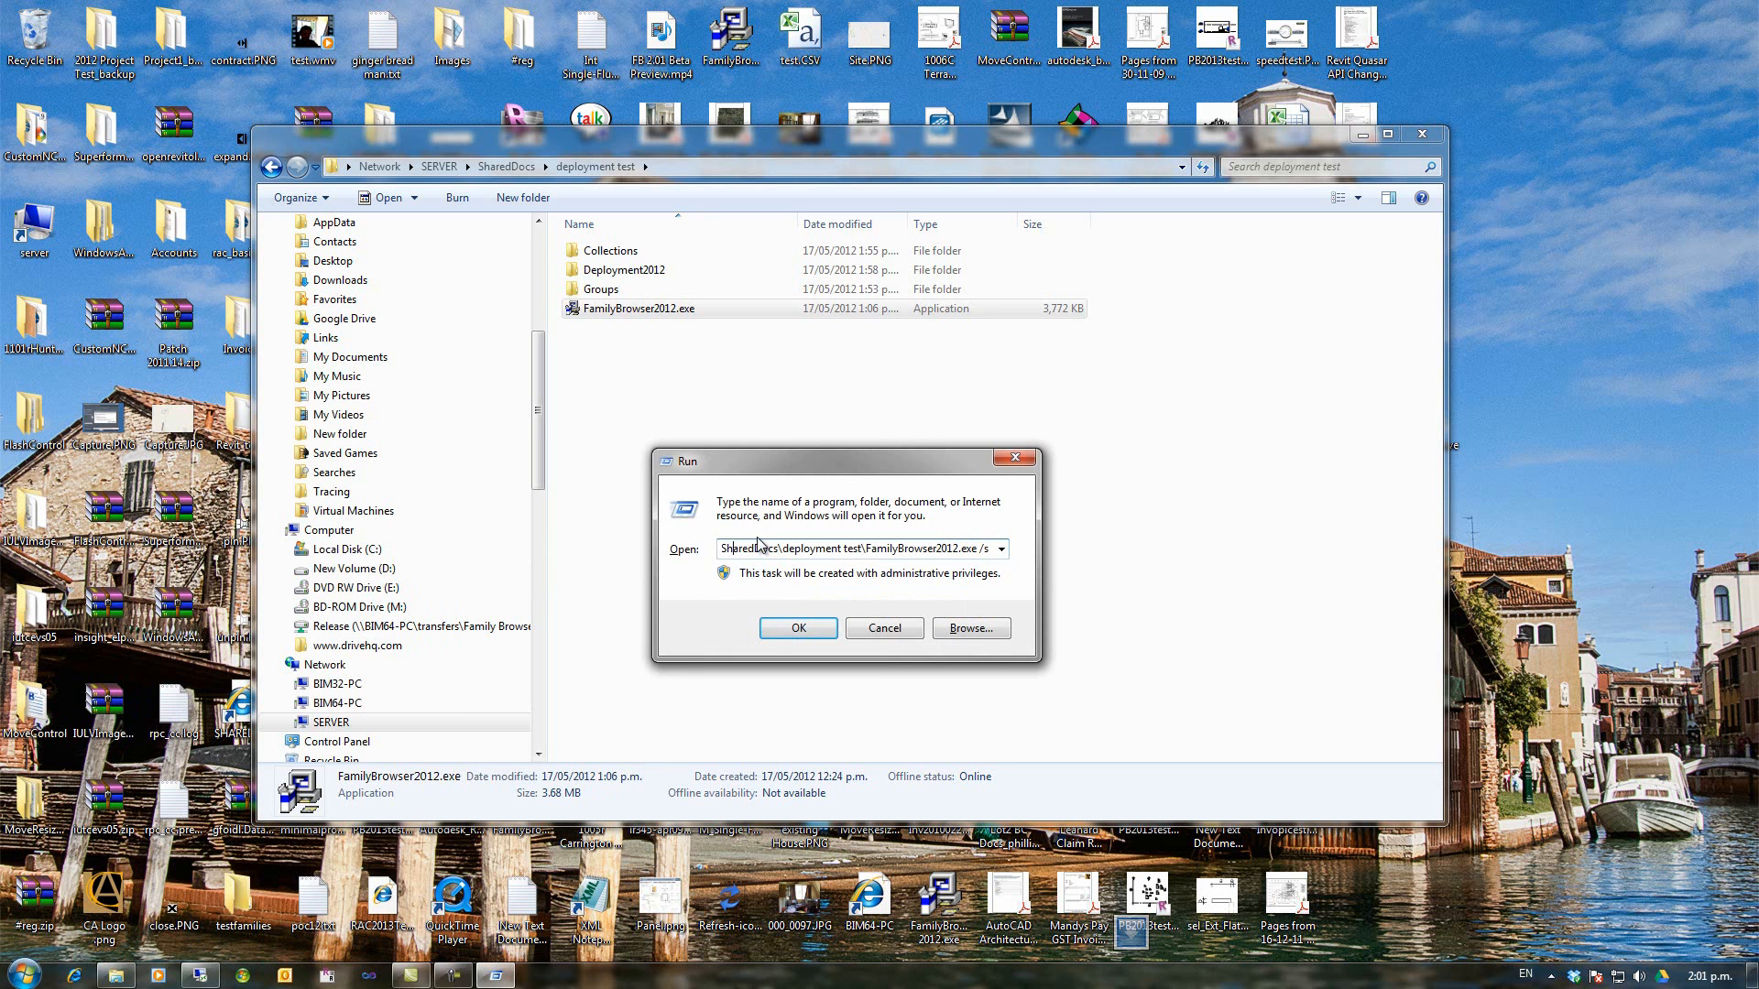
key("Home")
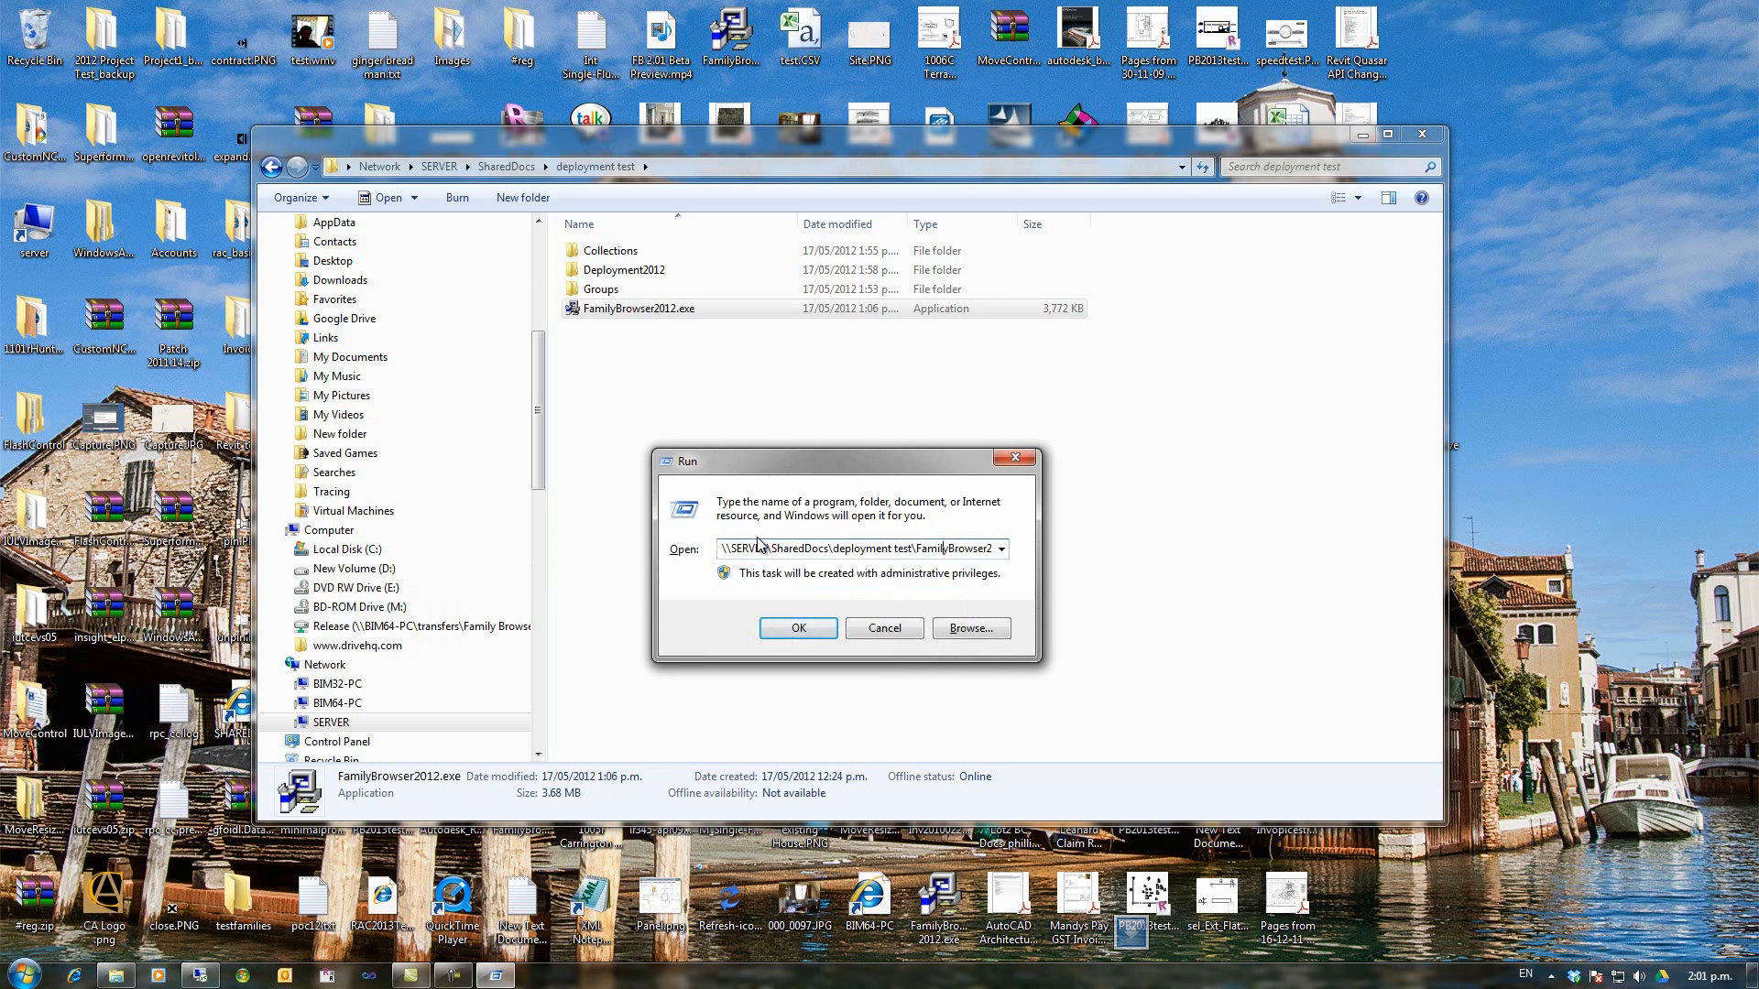
key("Right")
key("Right")
key("Right")
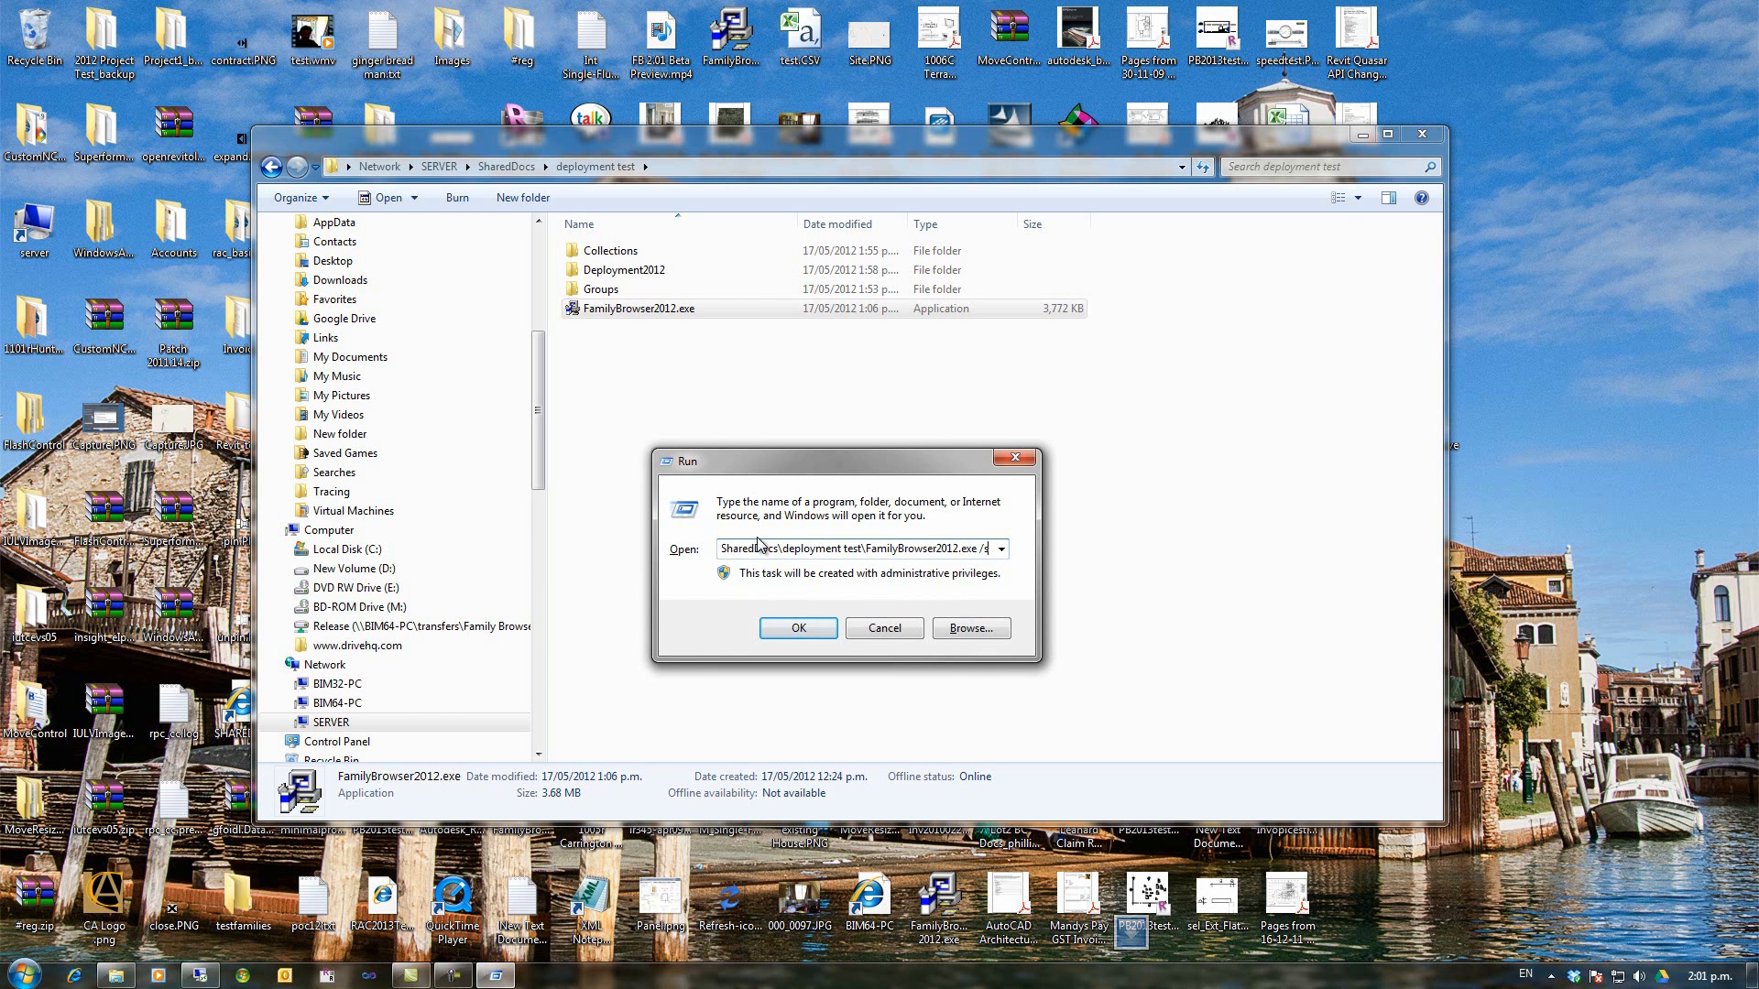
left_click(799, 628)
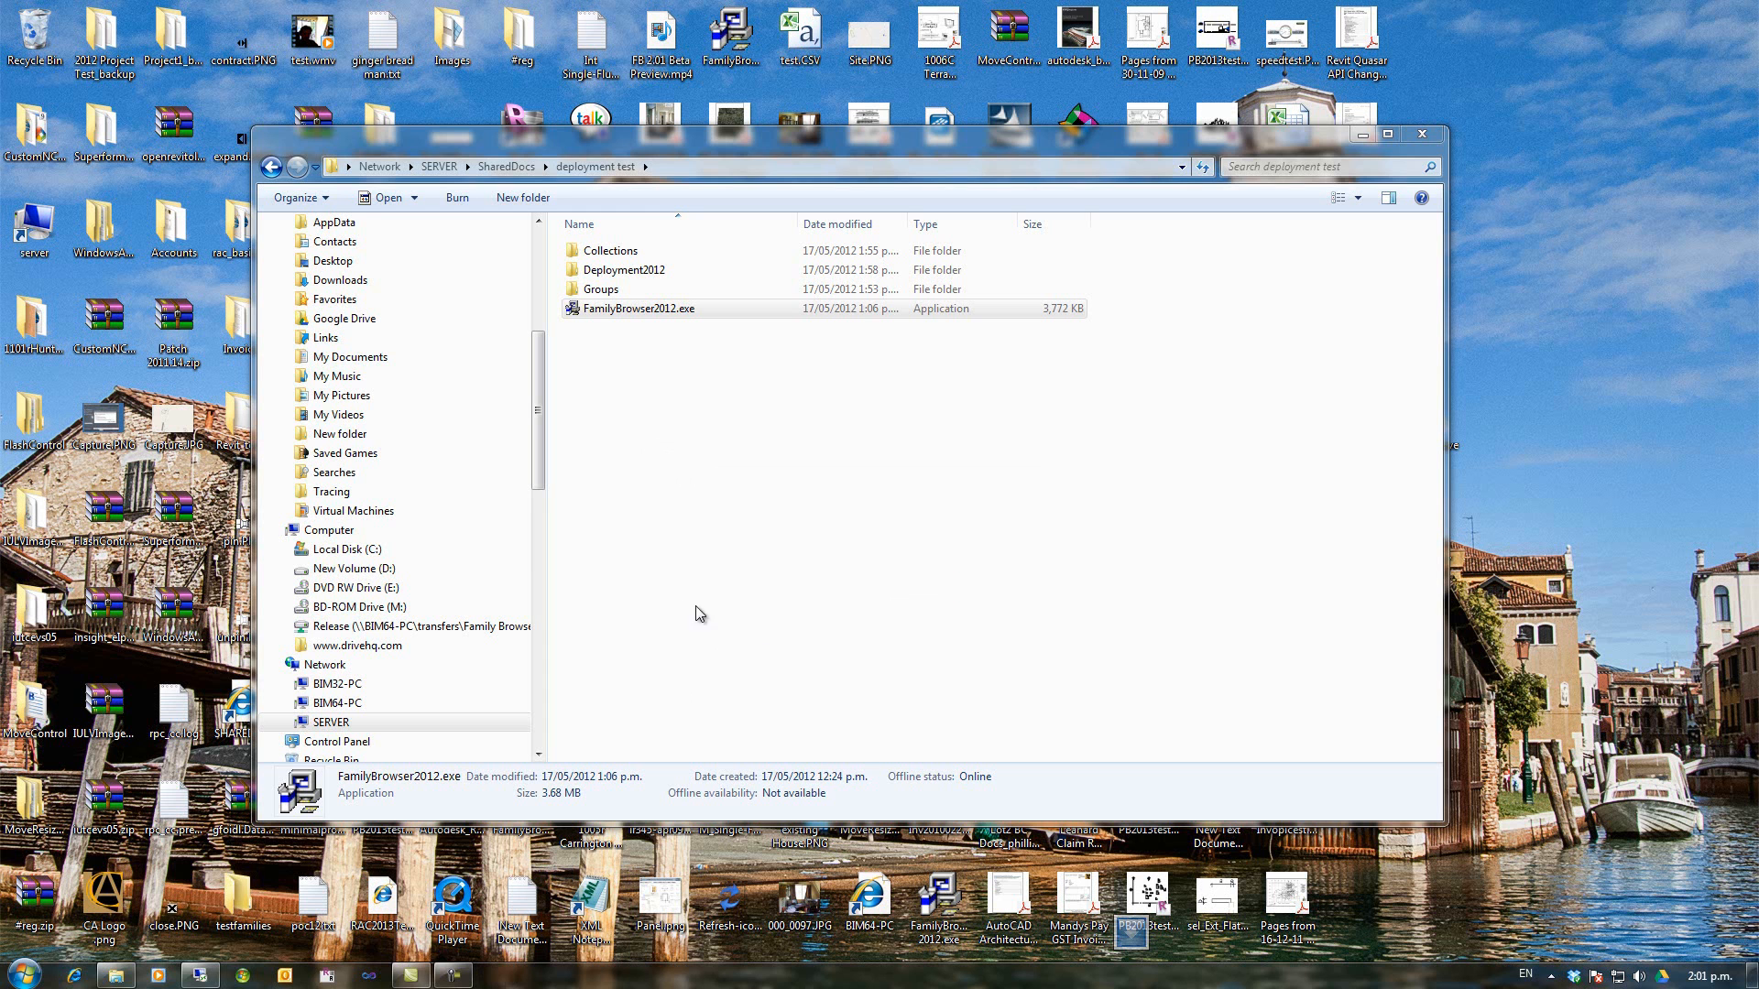
- Start Revit Architecture 2012, load the Basic Sample Project and show the Add-Ins Family Browser palette
left_click(327, 973)
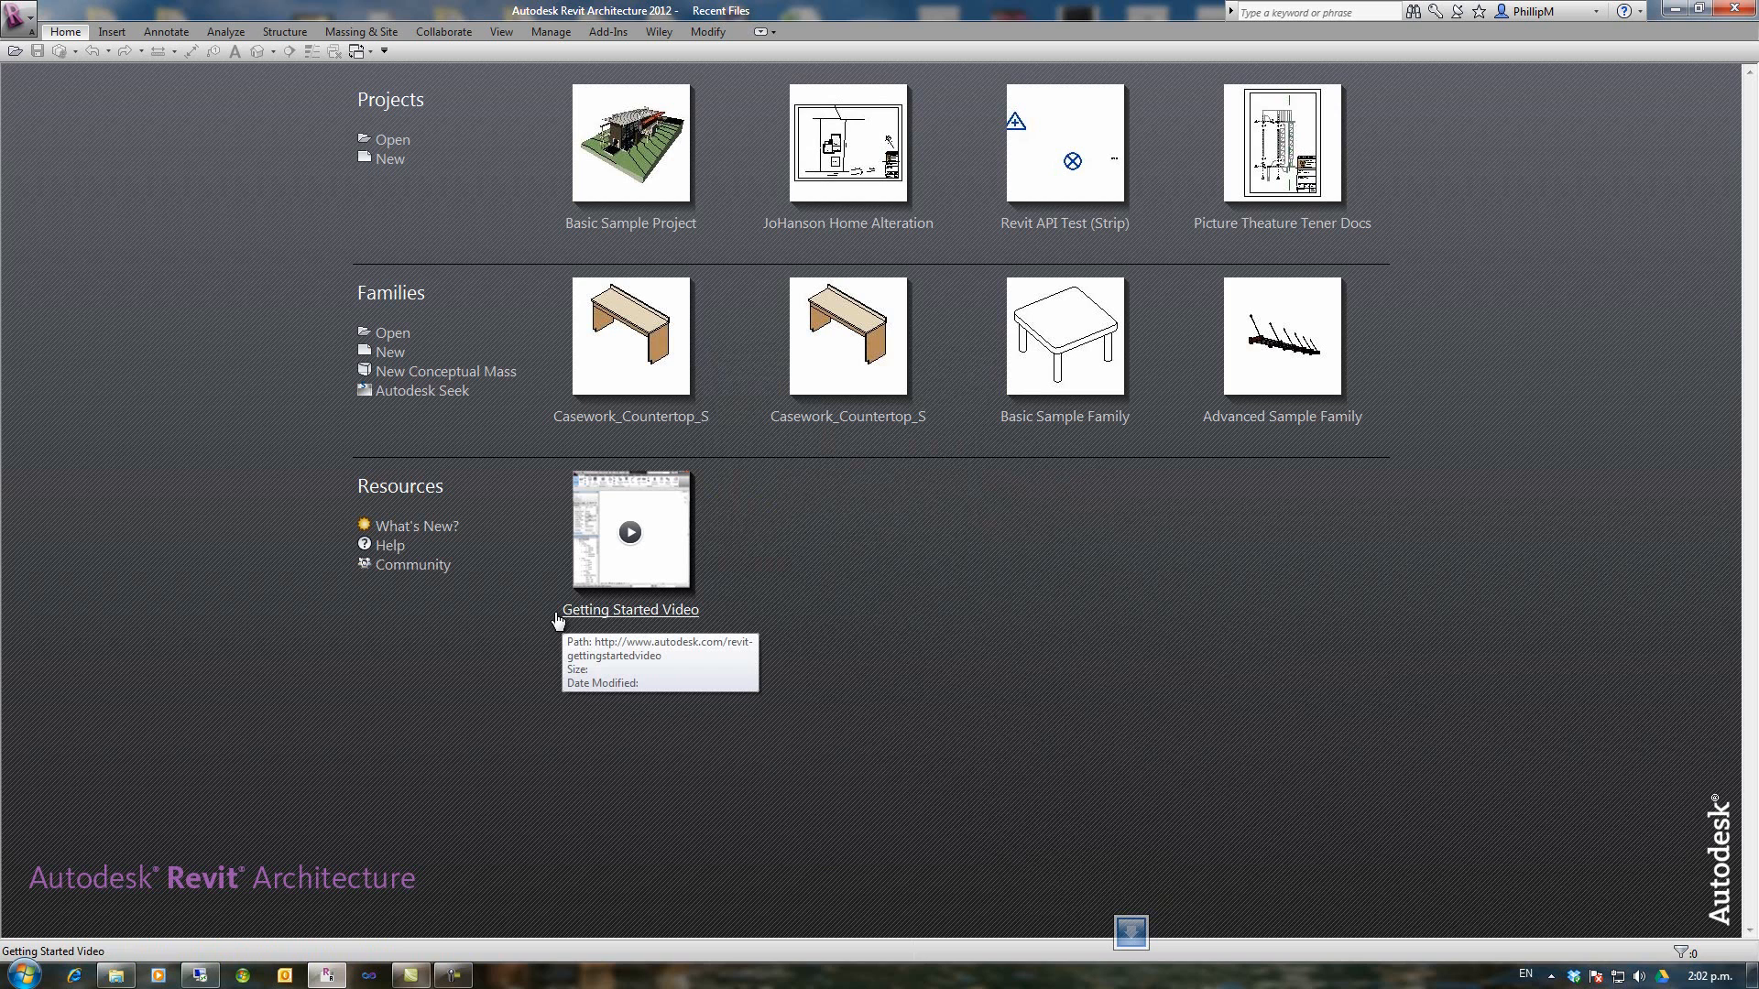
left_click(626, 151)
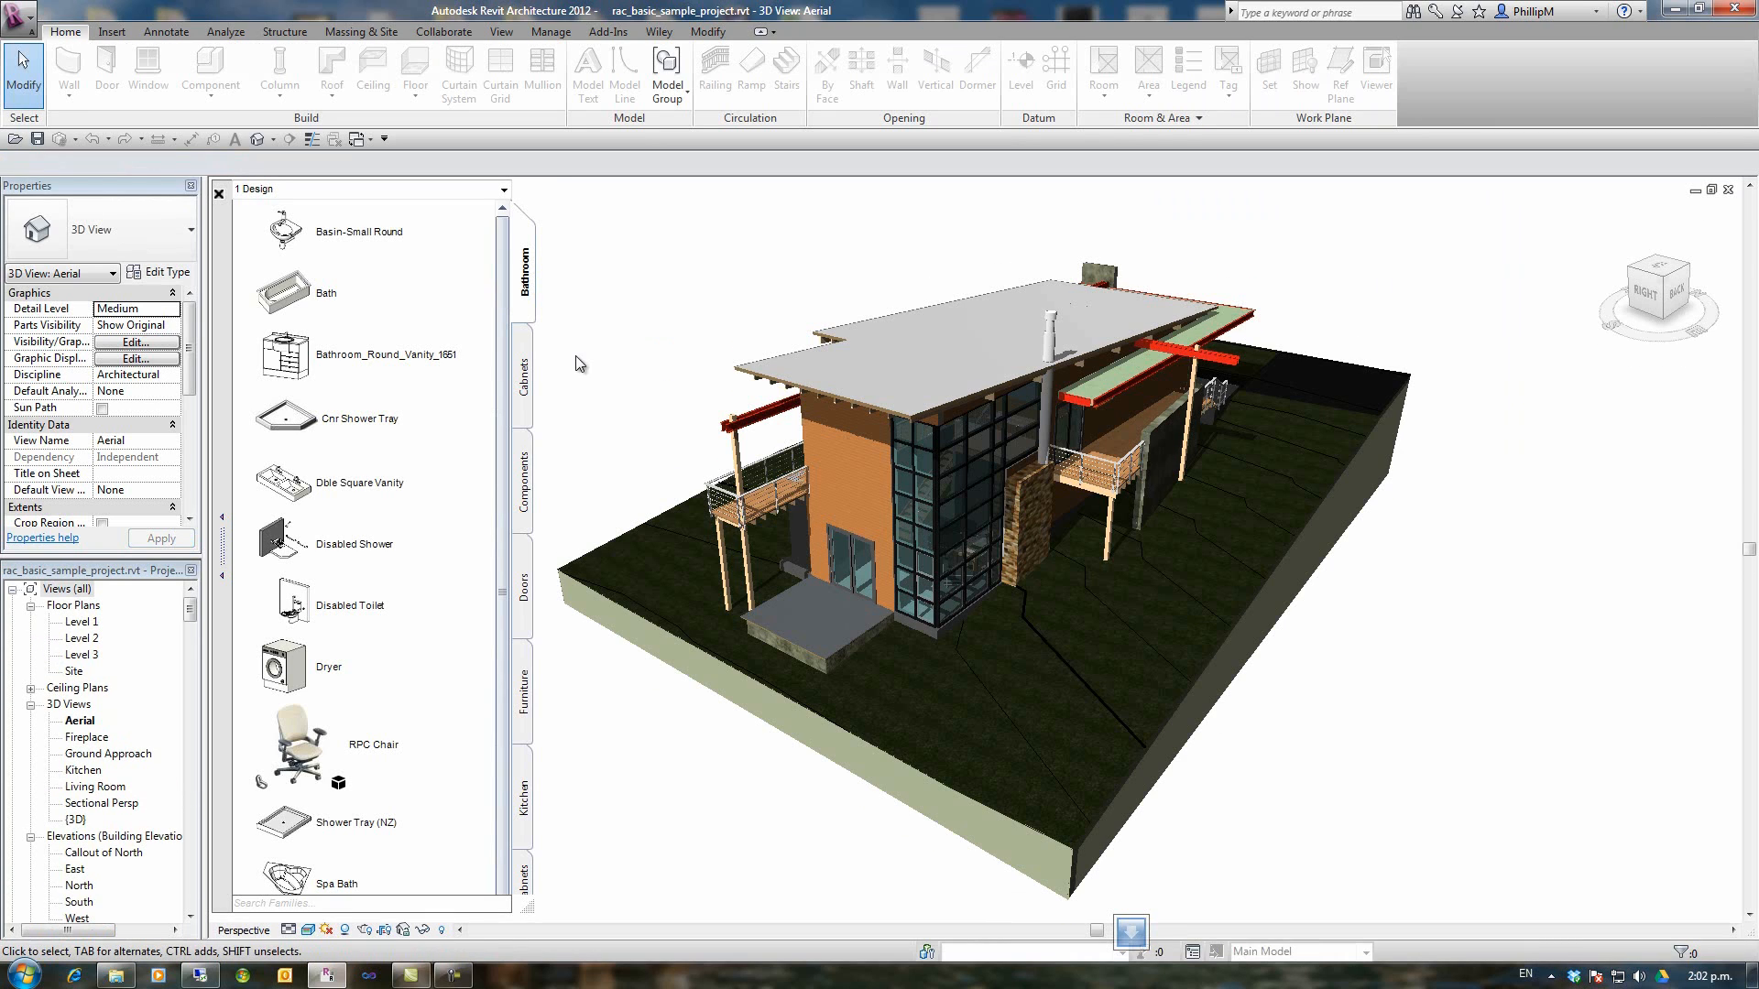
left_click(609, 31)
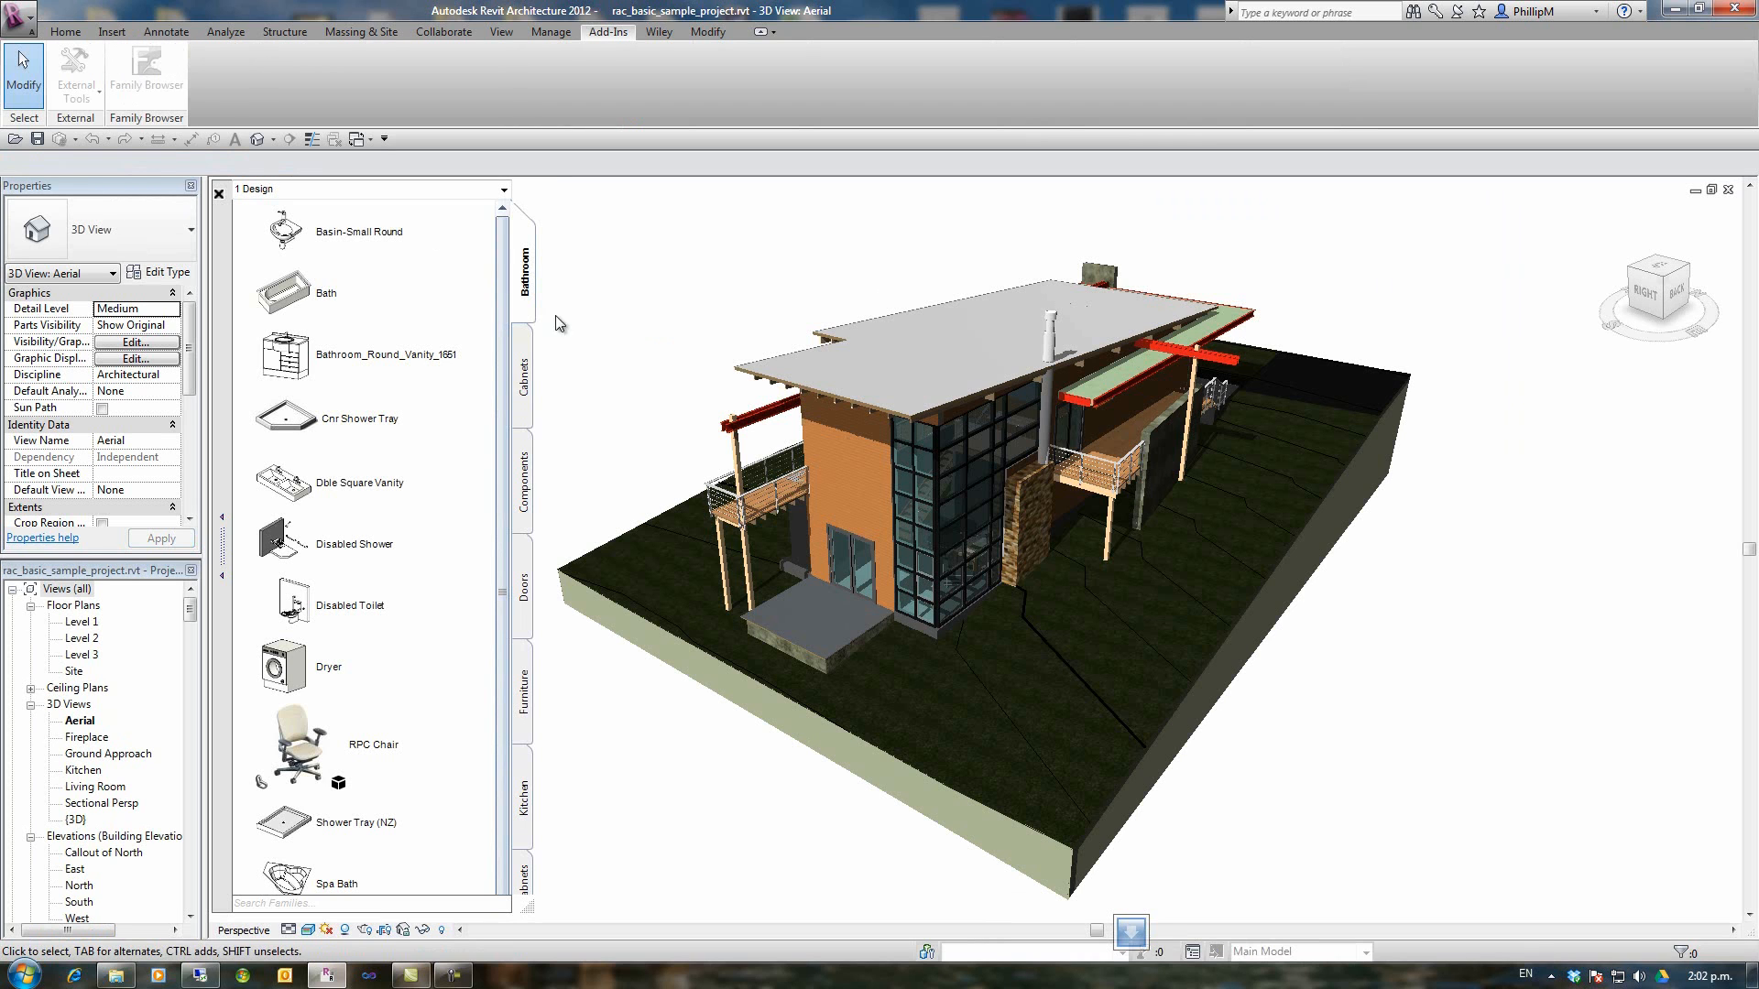
- Browse the Cabinets and Components tabs, then switch the palette to the 2 Documentation group
left_click(519, 373)
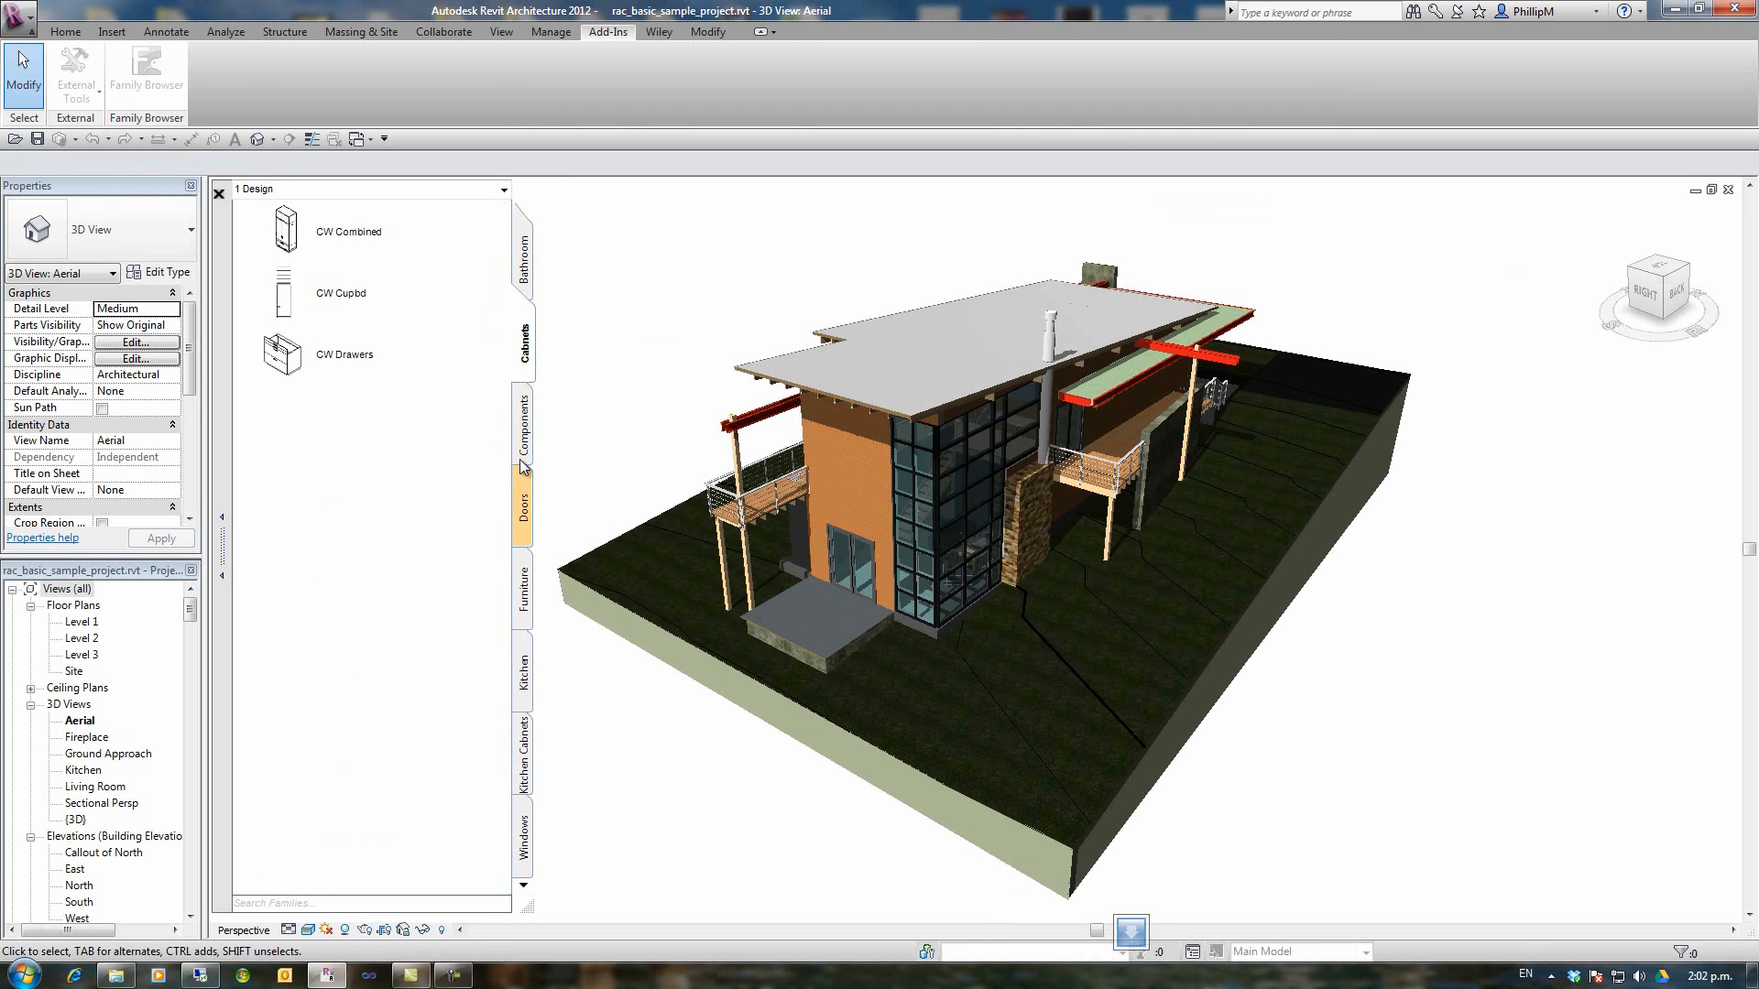
left_click(522, 459)
left_click(525, 424)
left_click(503, 188)
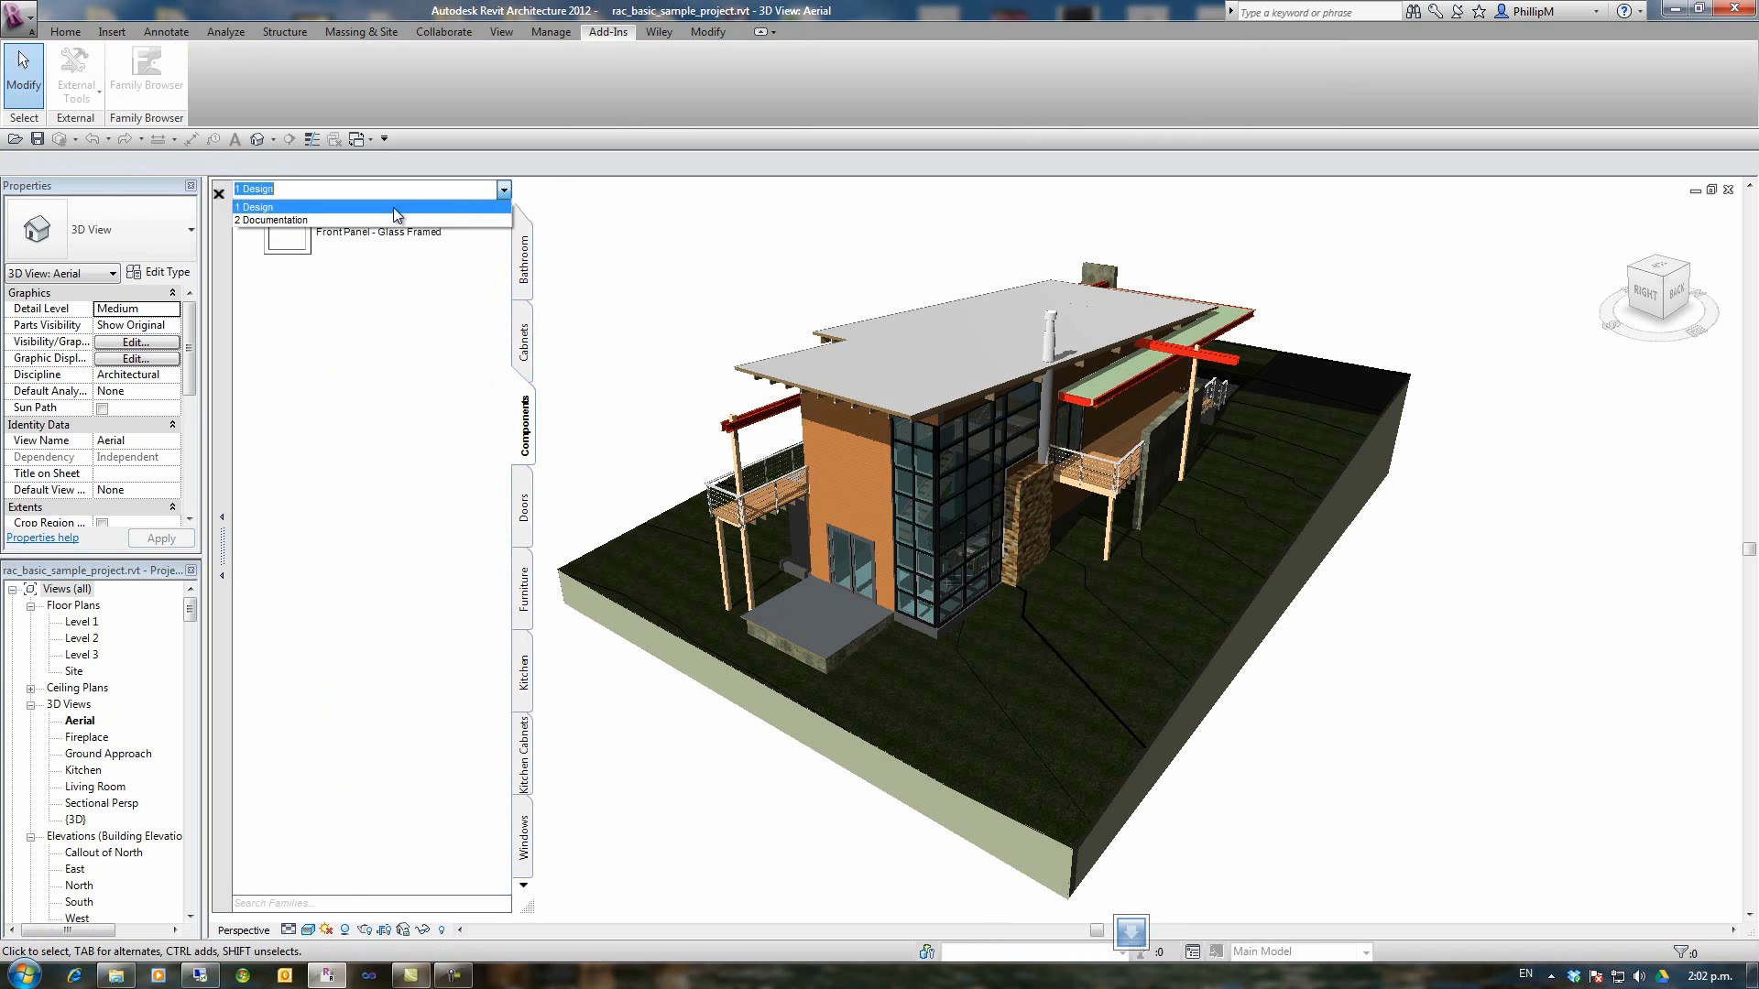
left_click(389, 217)
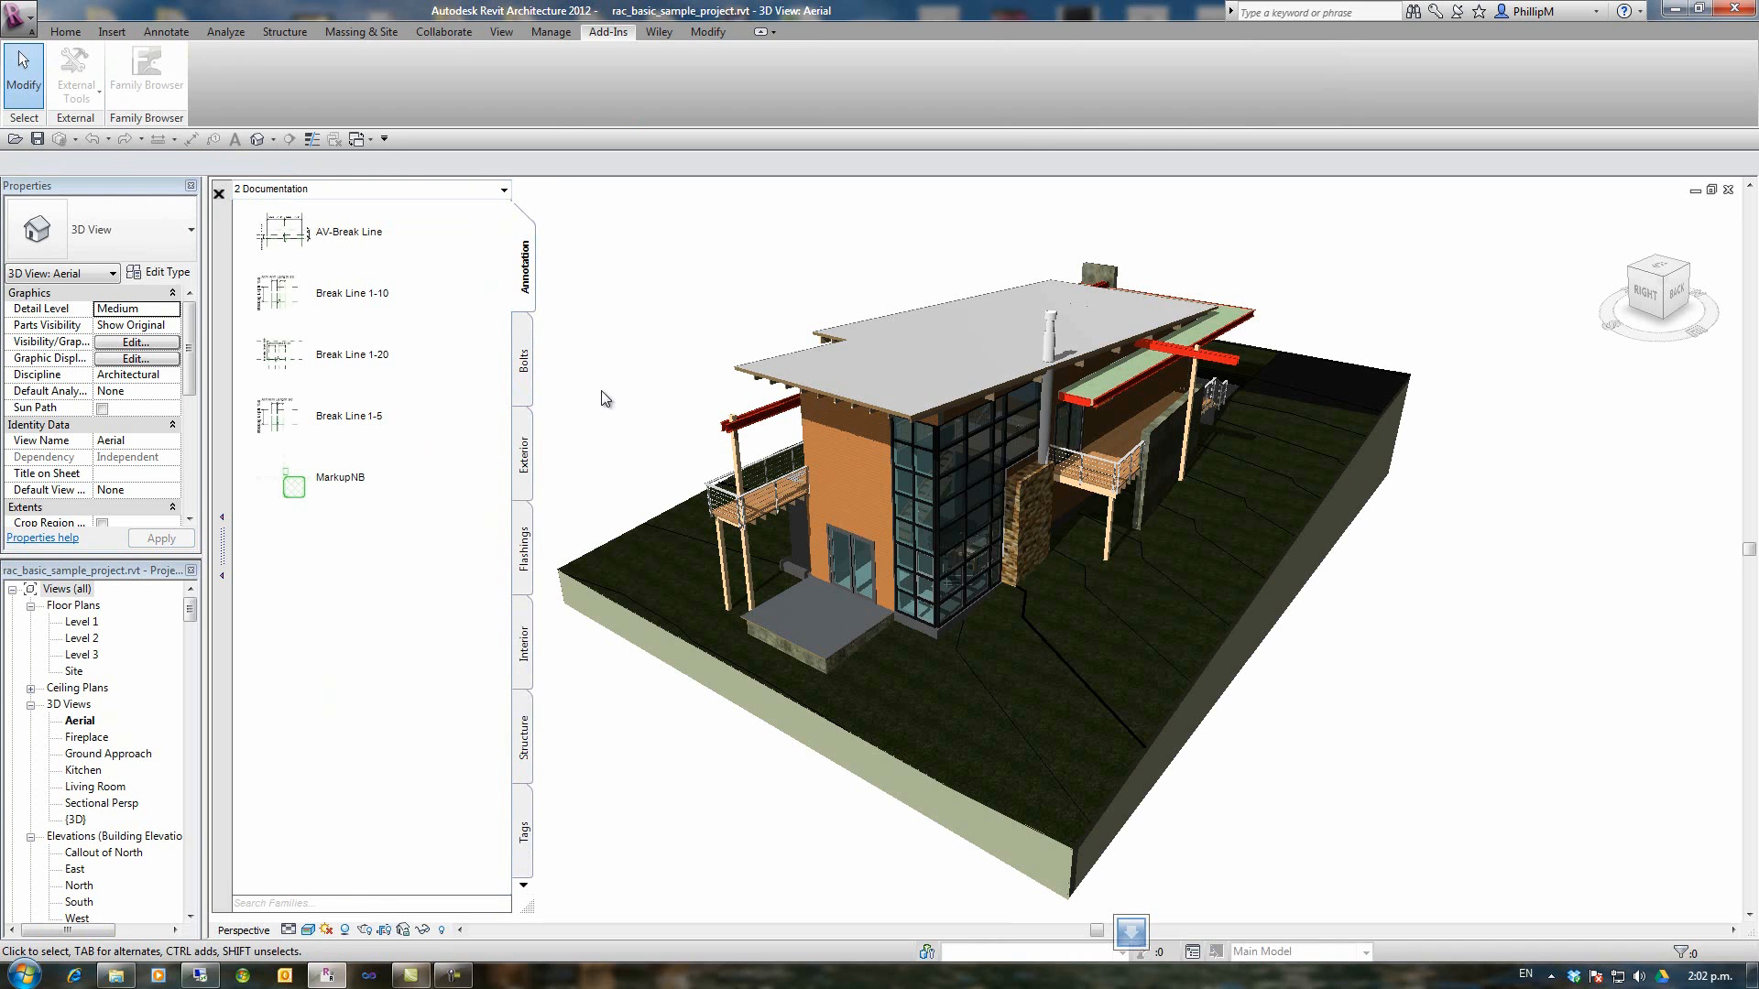